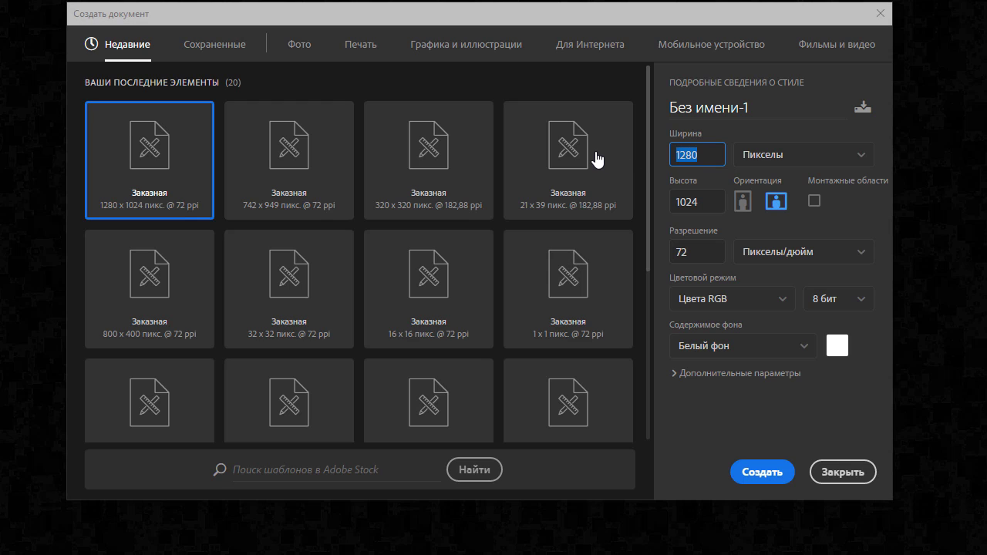
Enter width 320 and height 240 pixels to create the blank white document
type("320")
key("Tab")
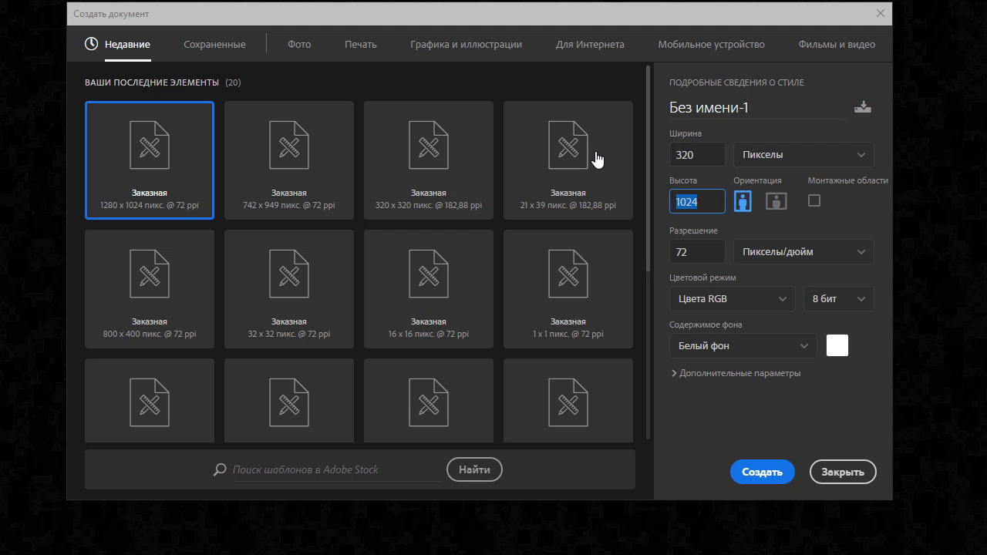
type("2")
type("40")
key("Return")
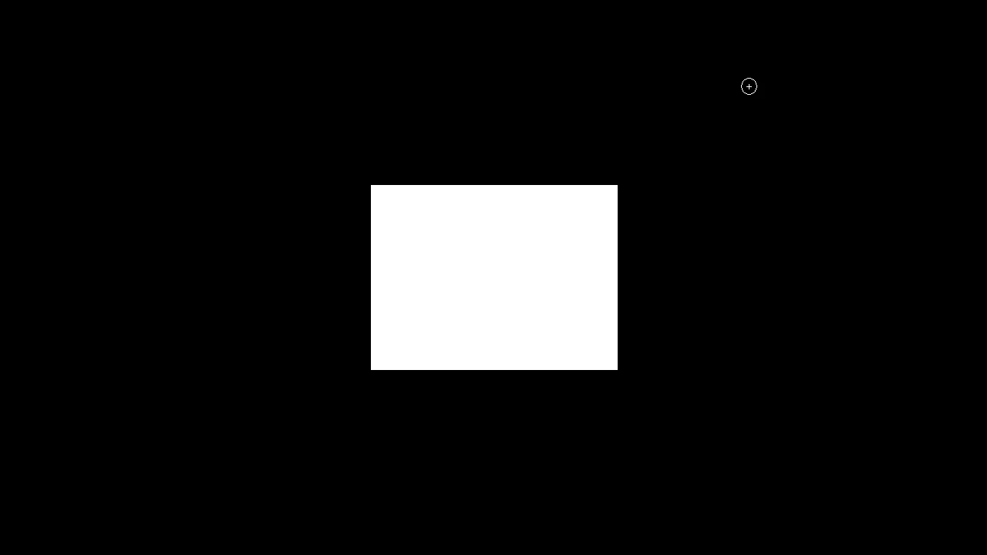
Zoom in and fill the canvas with a muted grey-teal chosen in the Color panel
left_click(506, 240)
left_click(555, 235)
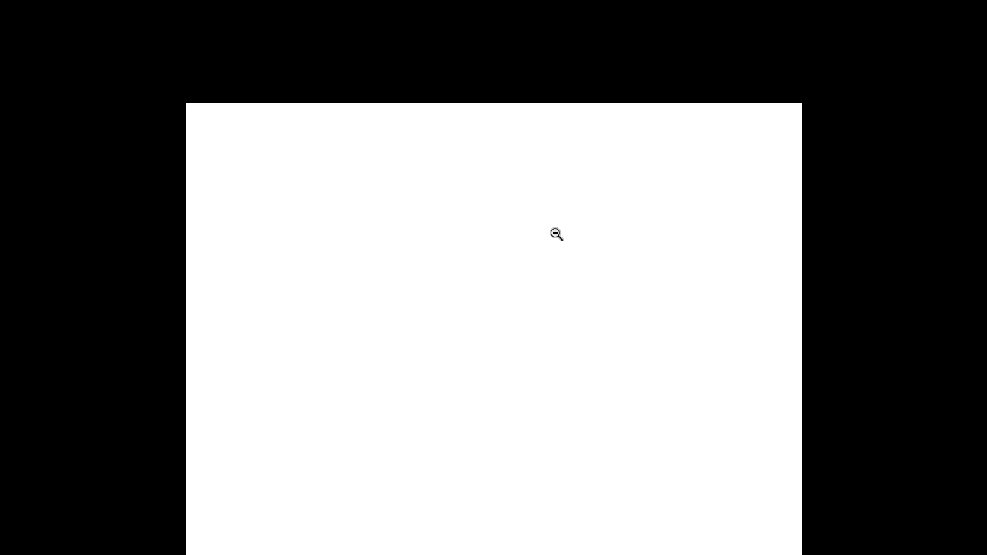
key("F6")
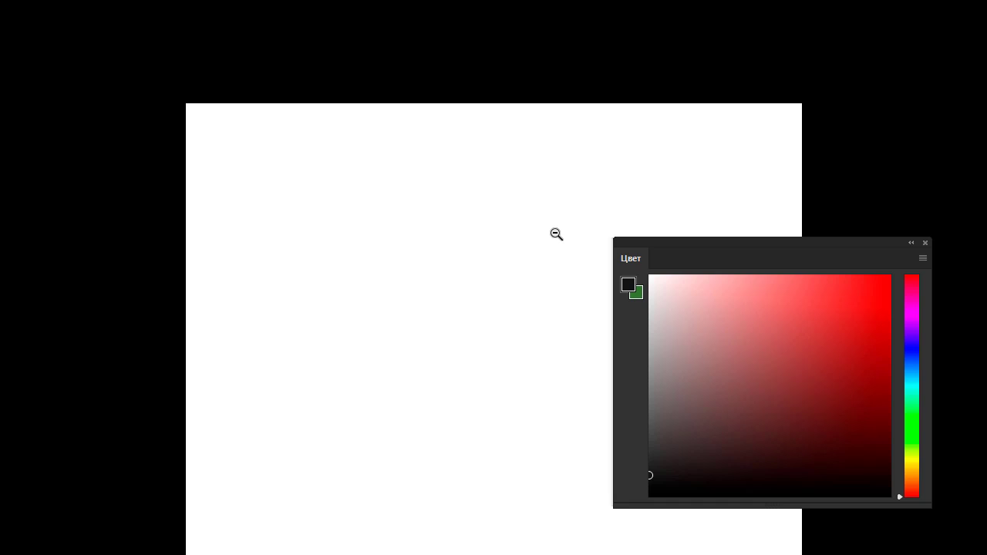
left_click(913, 391)
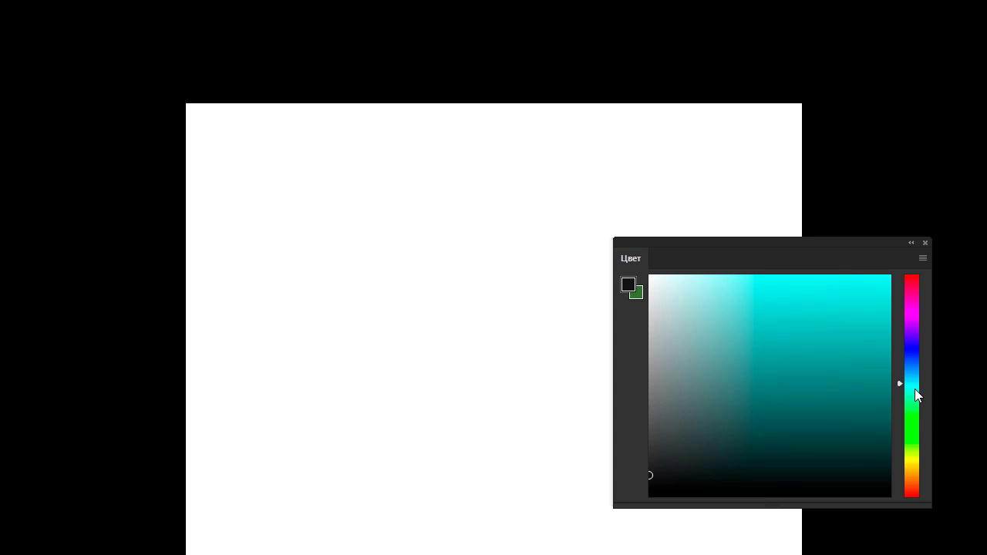
left_click(707, 364)
key("alt+BackSpace")
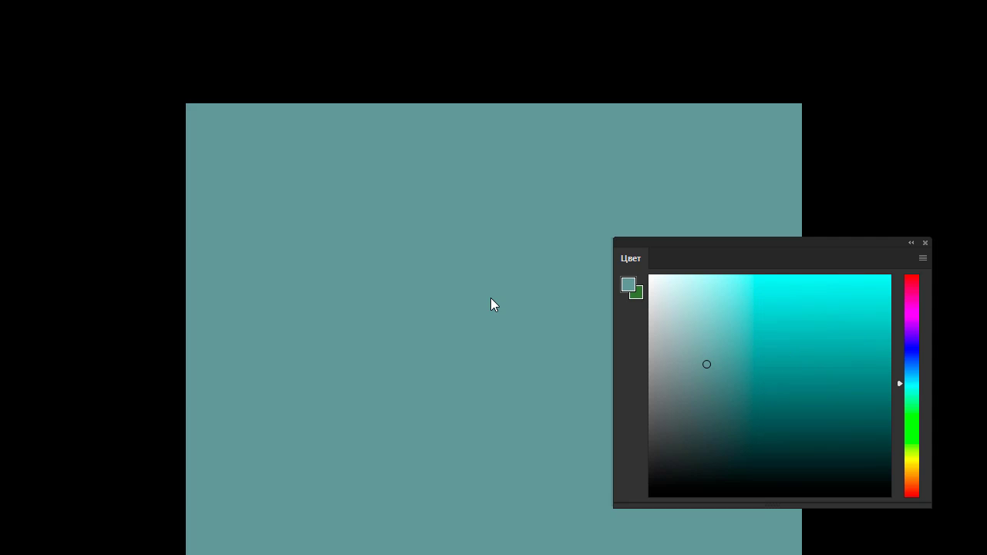
Refill the canvas with a more saturated, lighter teal and hide the Color panel
left_click(695, 374)
left_click_drag(695, 374, 717, 378)
key("alt+BackSpace")
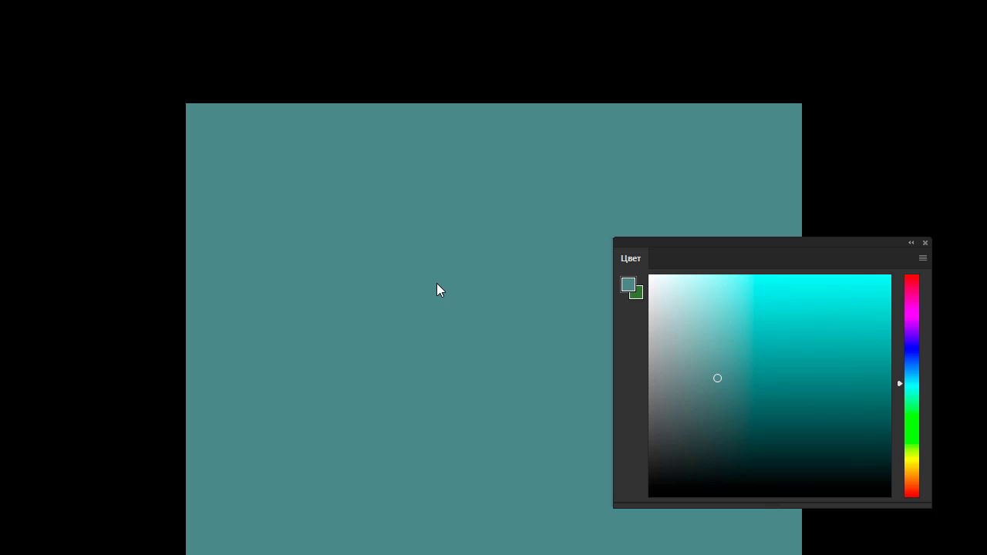
left_click(709, 360)
left_click(501, 283)
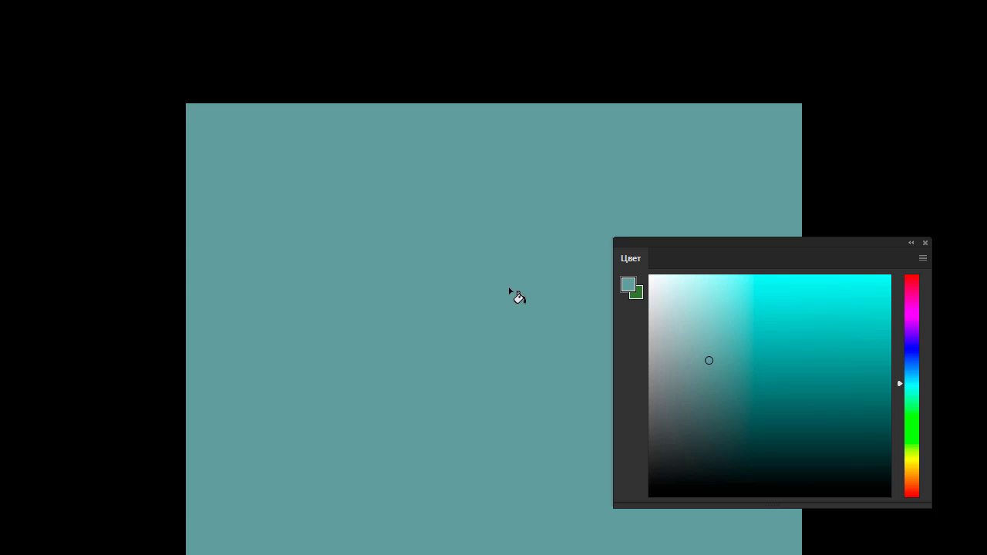
key("F6")
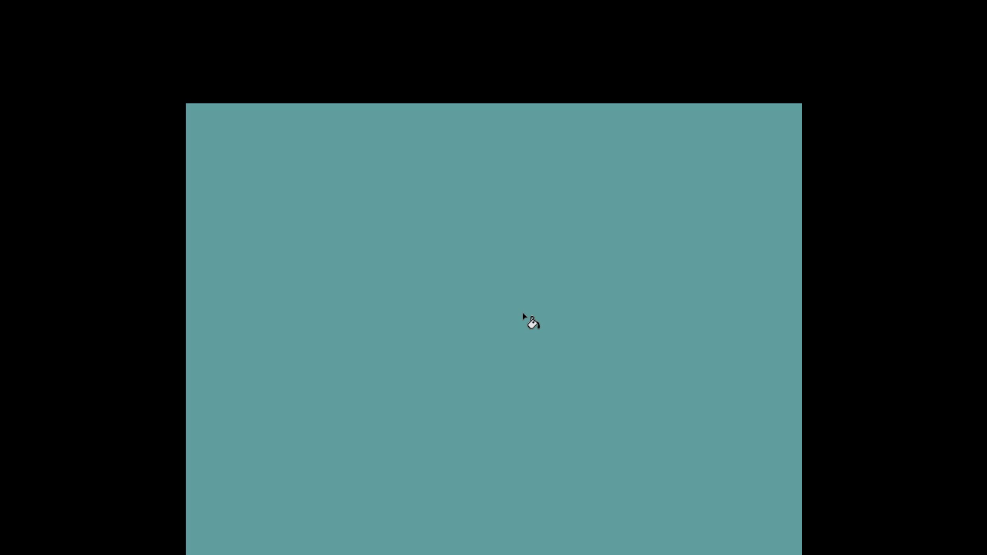
key("F7")
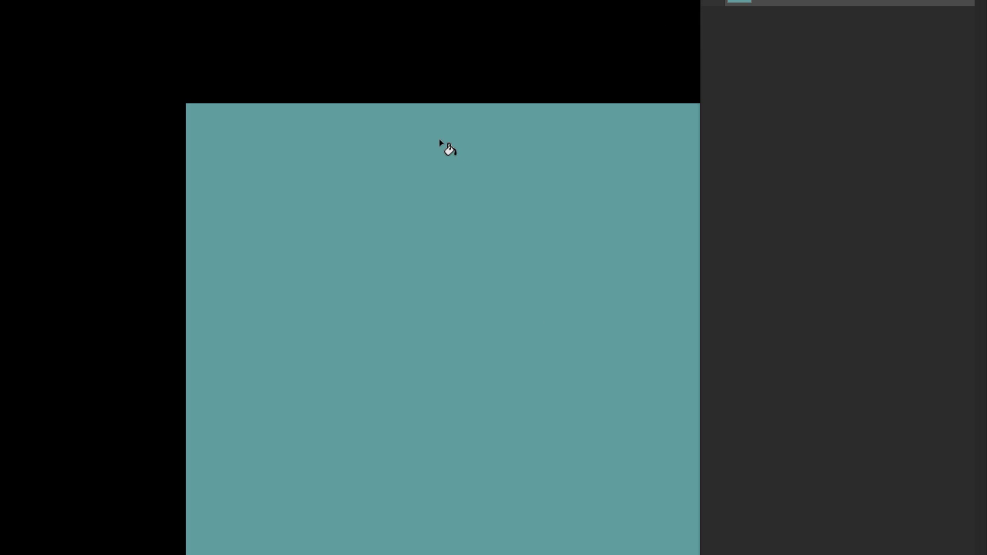
On a new layer, paint a light grey band along the canvas bottom
key("ctrl+shift+n")
key("Return")
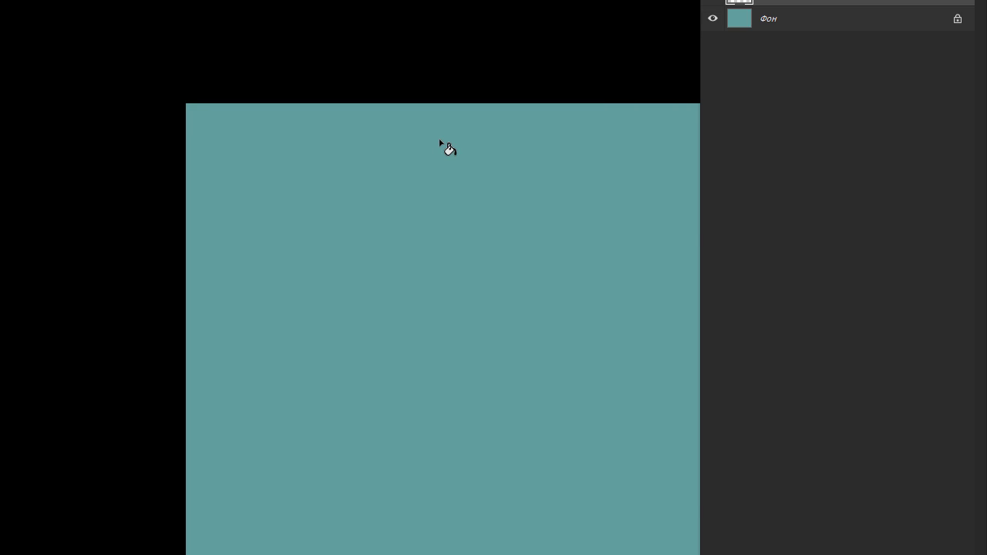
key("F6")
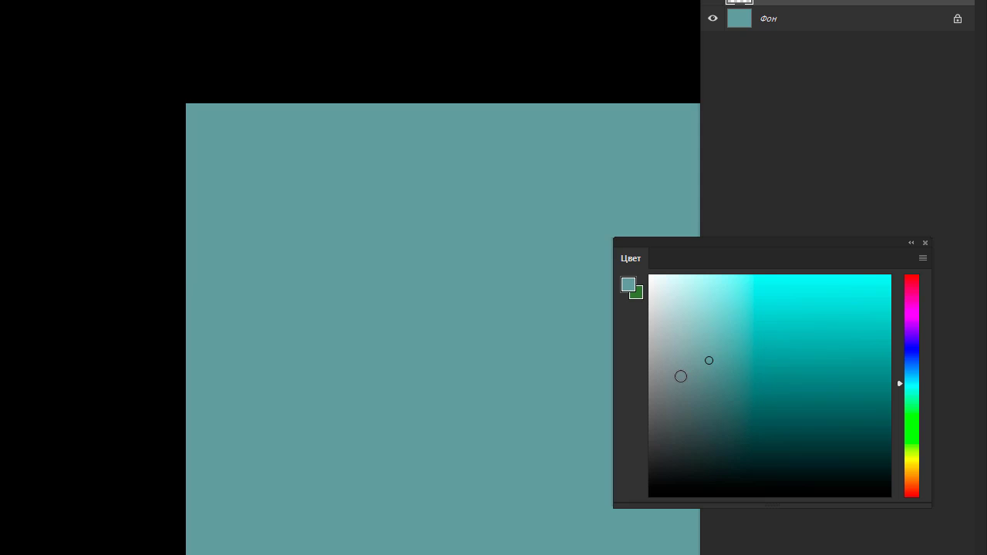
left_click_drag(681, 377, 674, 396)
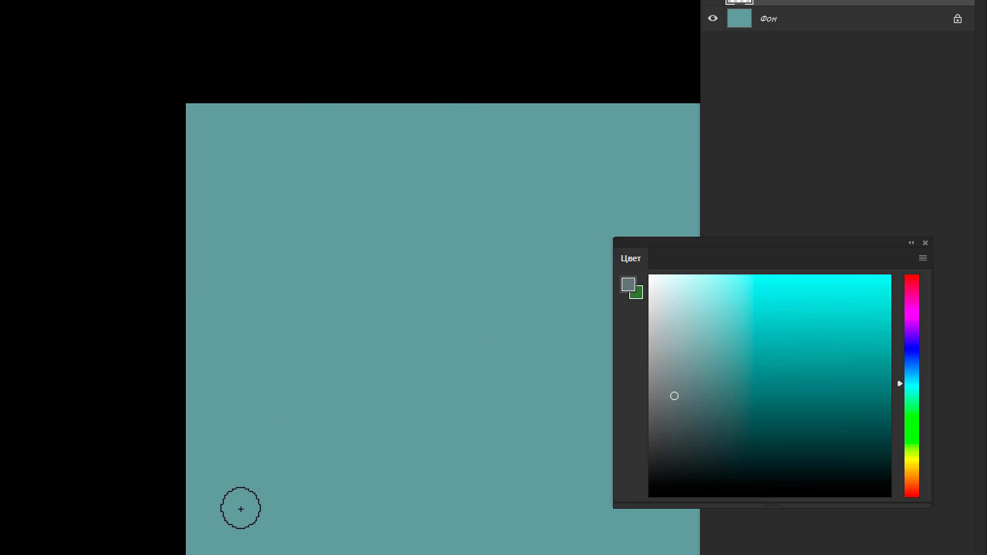
mouse_move(241, 509)
left_mouse_down()
mouse_move(194, 538)
mouse_move(815, 546)
mouse_move(101, 533)
mouse_move(319, 536)
mouse_move(617, 496)
left_mouse_up()
mouse_move(485, 434)
left_mouse_down()
mouse_move(275, 394)
mouse_move(117, 424)
left_mouse_up()
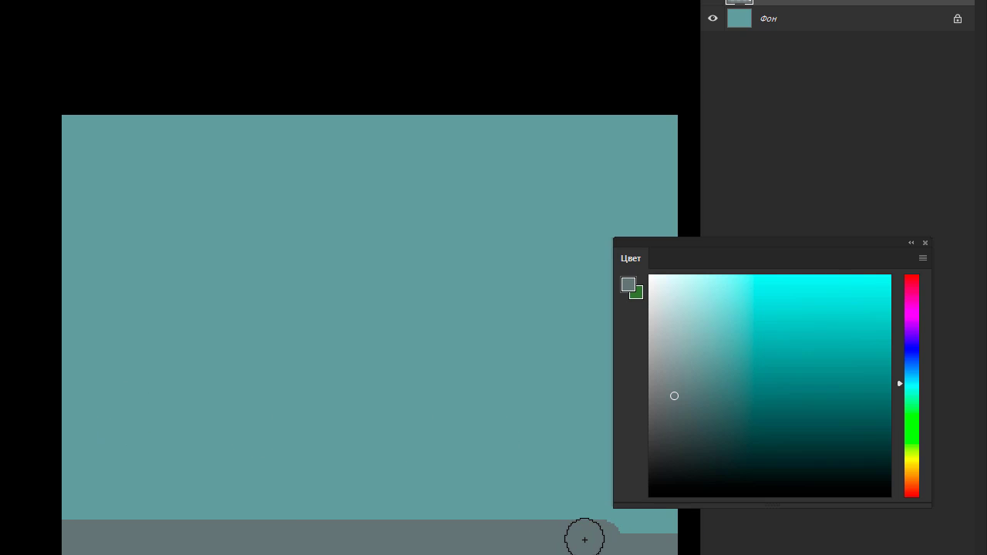
Paint a darker grey band above the light grey one
left_click(668, 425)
left_click_drag(77, 502, 727, 530)
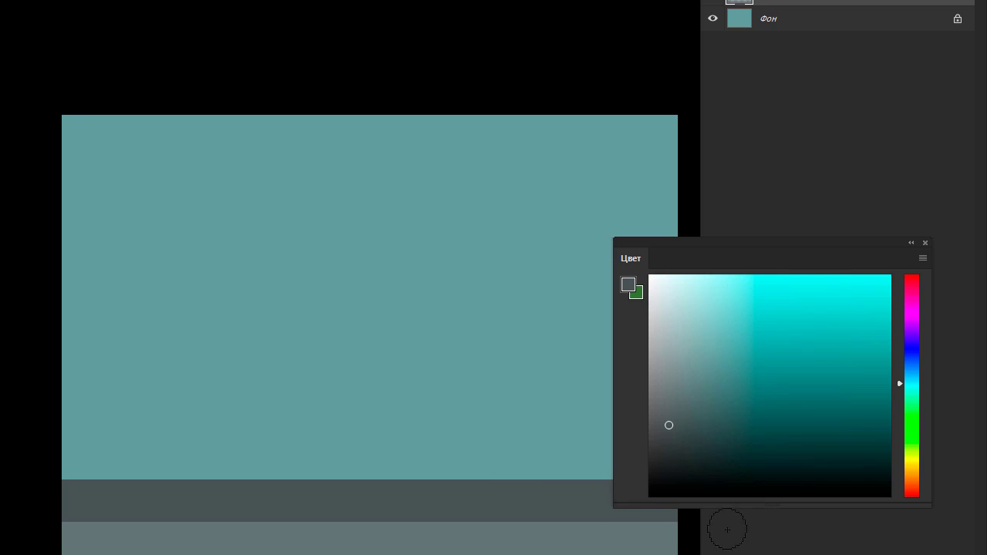
left_click_drag(55, 468, 701, 472)
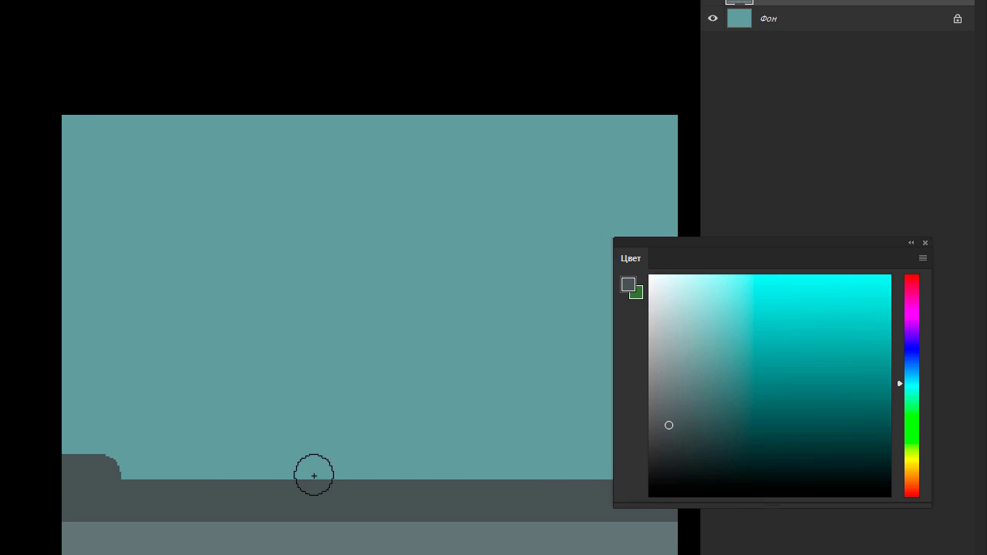
Try and undo brown and higher bands, then brush a dark brown building at the left
left_click(913, 478)
left_click_drag(453, 478, 229, 477)
key("ctrl+z")
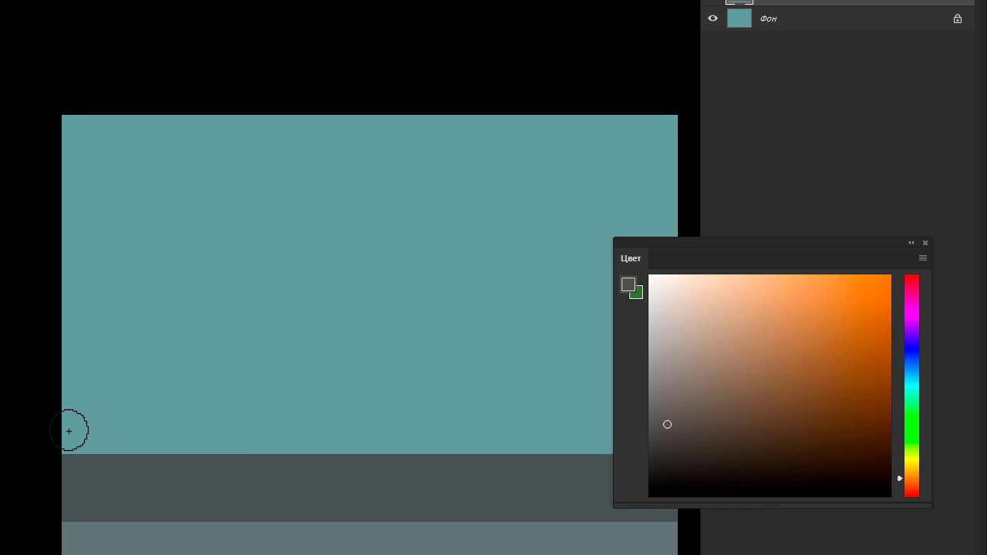
left_click_drag(67, 435, 683, 438)
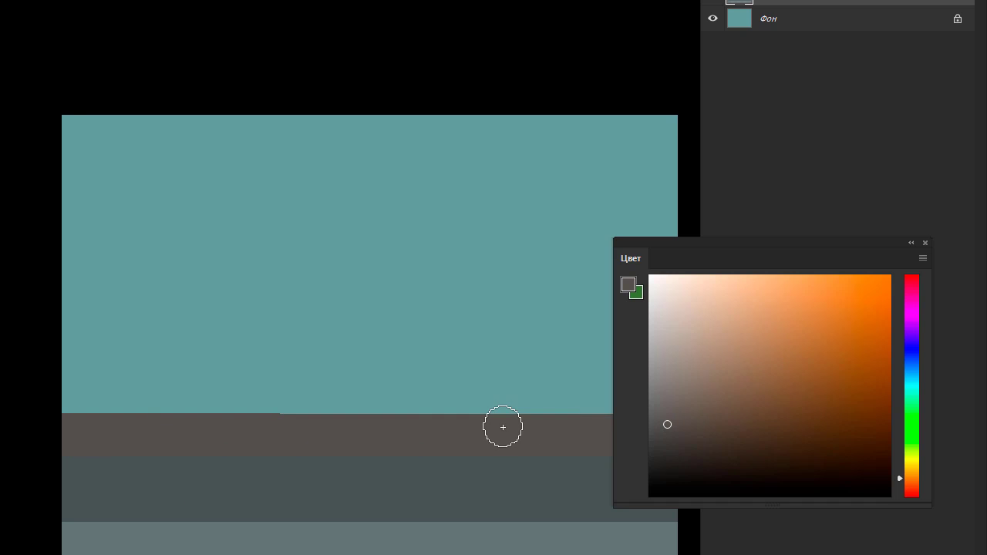
key("ctrl+z")
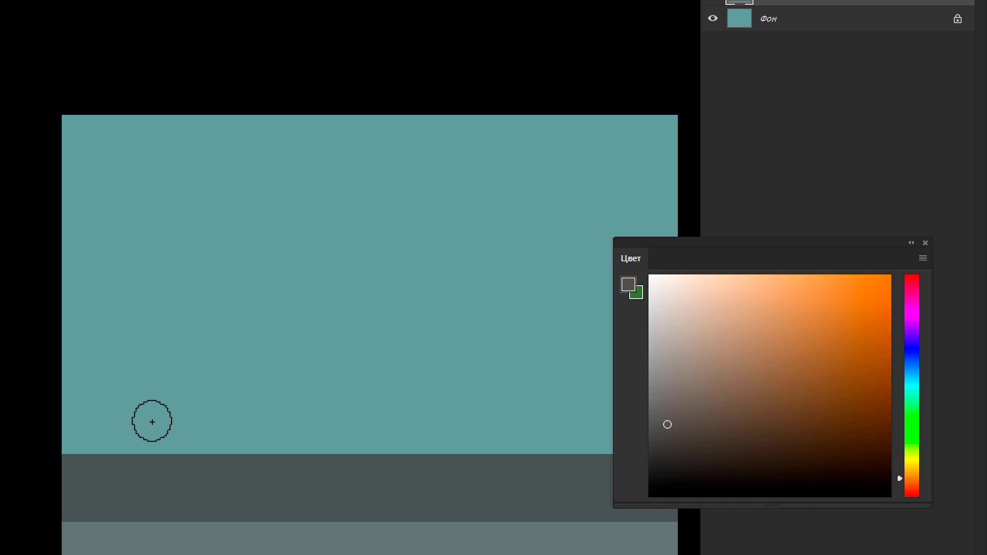
left_click(675, 436)
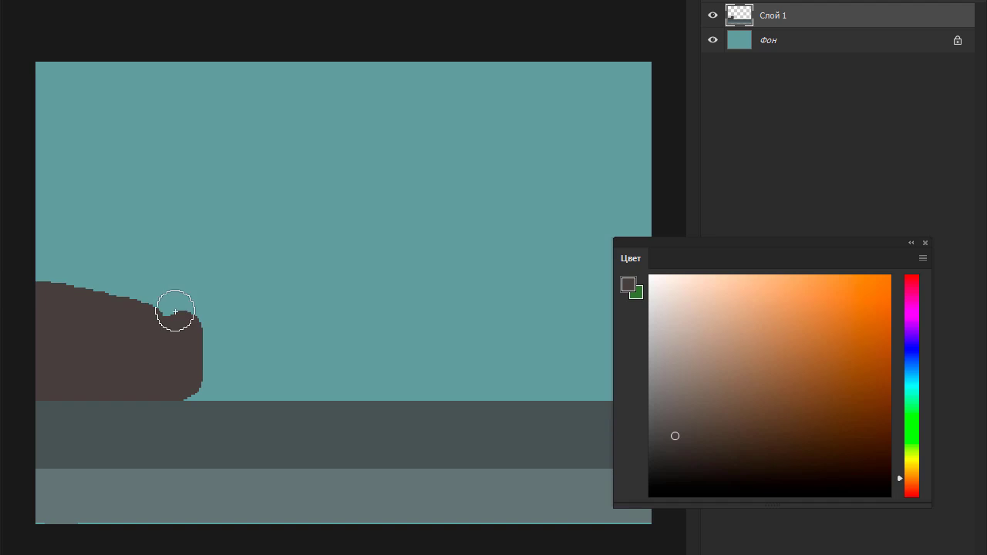
mouse_move(174, 311)
left_mouse_down()
mouse_move(178, 285)
mouse_move(219, 347)
mouse_move(208, 379)
mouse_move(189, 372)
mouse_move(115, 287)
mouse_move(173, 286)
left_mouse_up()
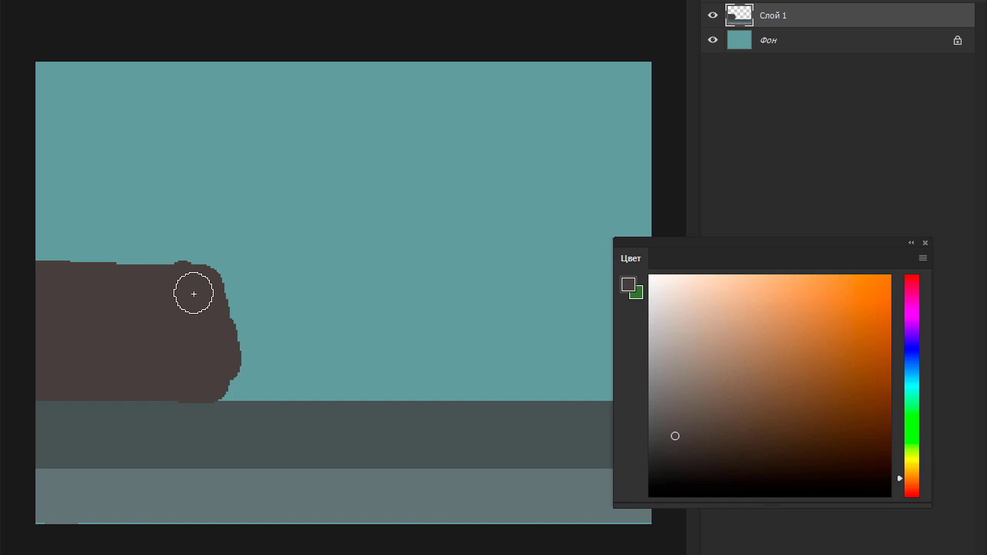
Undo the brown strokes and fill a tall marquee rectangle as the dark brown left building
key("ctrl+z")
key("ctrl+z")
key("ctrl+z")
key("ctrl+alt+z")
key("ctrl+alt+z")
key("m")
left_click_drag(27, 201, 230, 402)
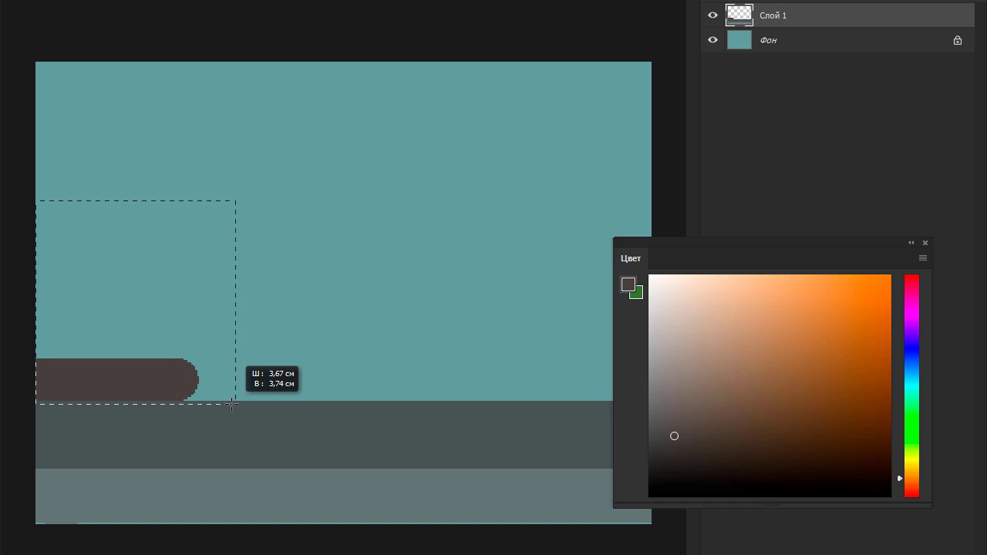
key("g")
left_click(201, 349)
key("ctrl+d")
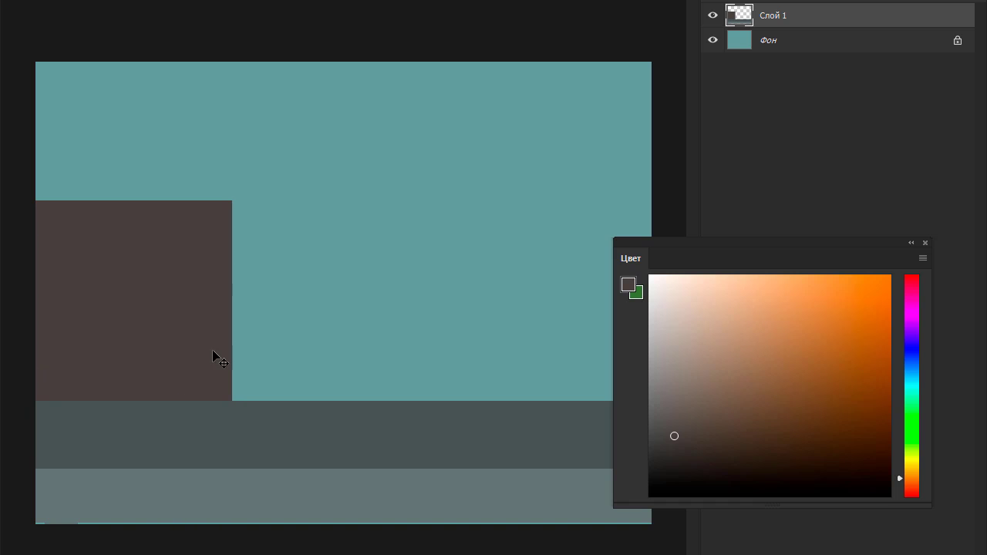
Fill a second rectangle in a new grey as the middle building and shift the layer up
key("m")
left_click_drag(312, 262, 469, 438)
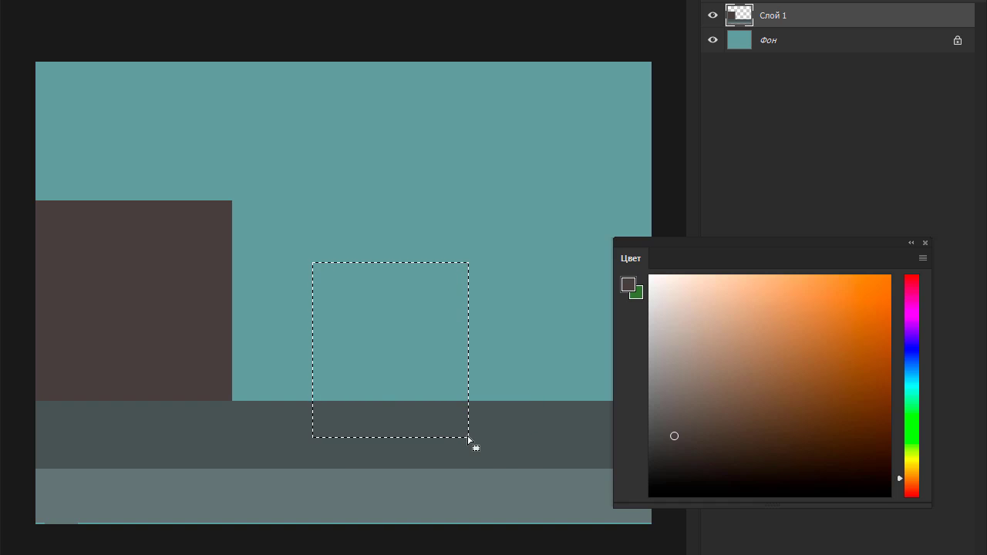
key("g")
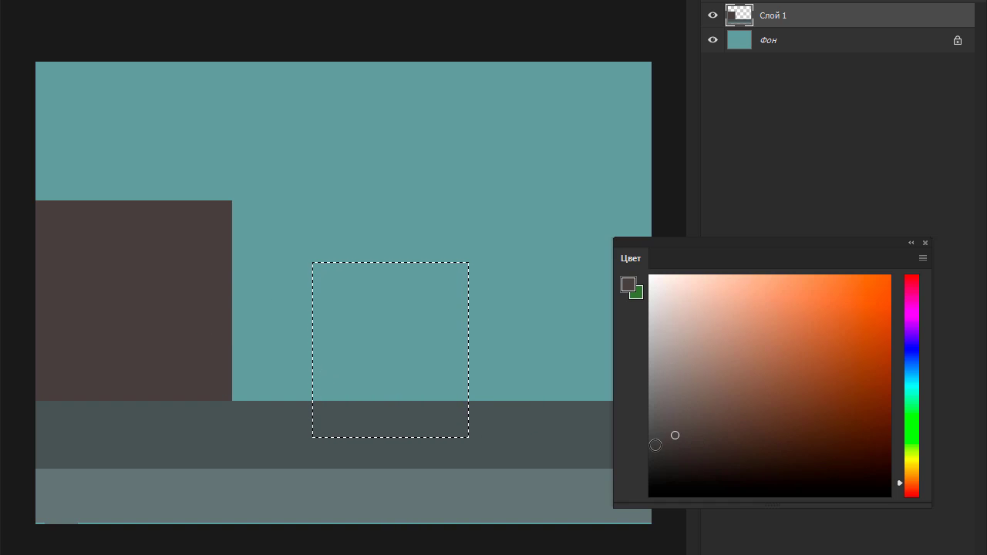
left_click(661, 444)
left_click(420, 371)
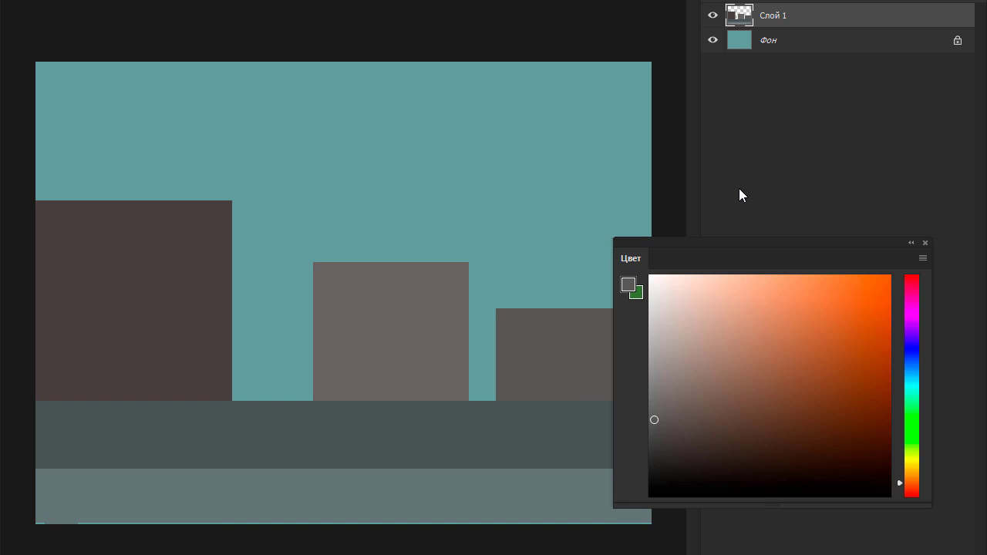
left_click_drag(385, 390, 386, 321)
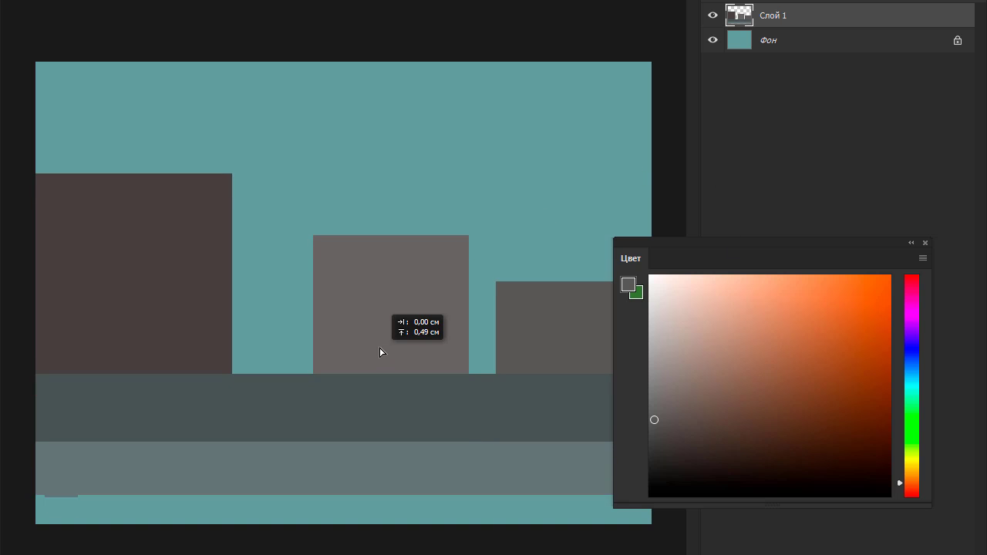
Fill the bottom strip with near-black, then refill it with a slightly lighter dark grey
key("g")
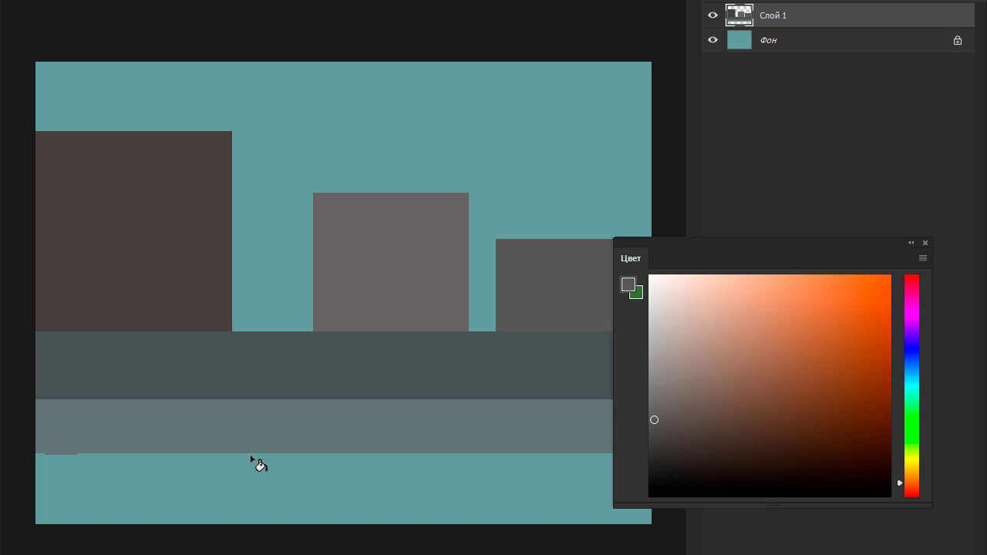
key("d")
left_click(259, 376, "alt")
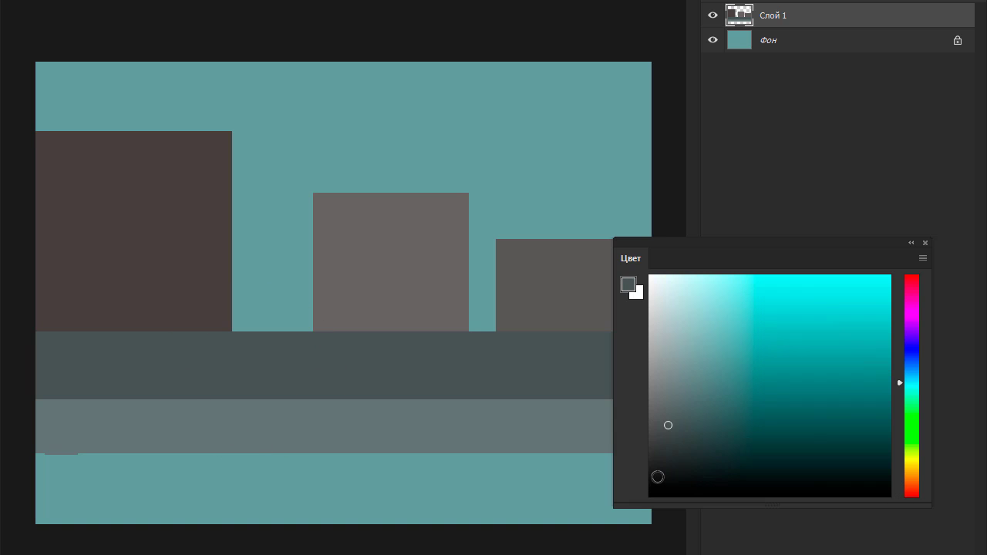
left_click(659, 479)
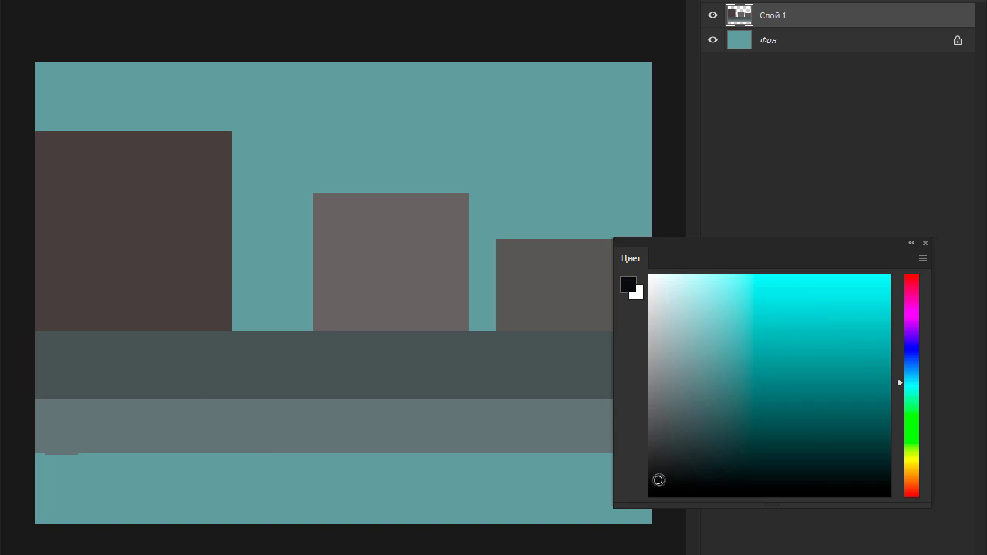
left_click(338, 500)
key("b")
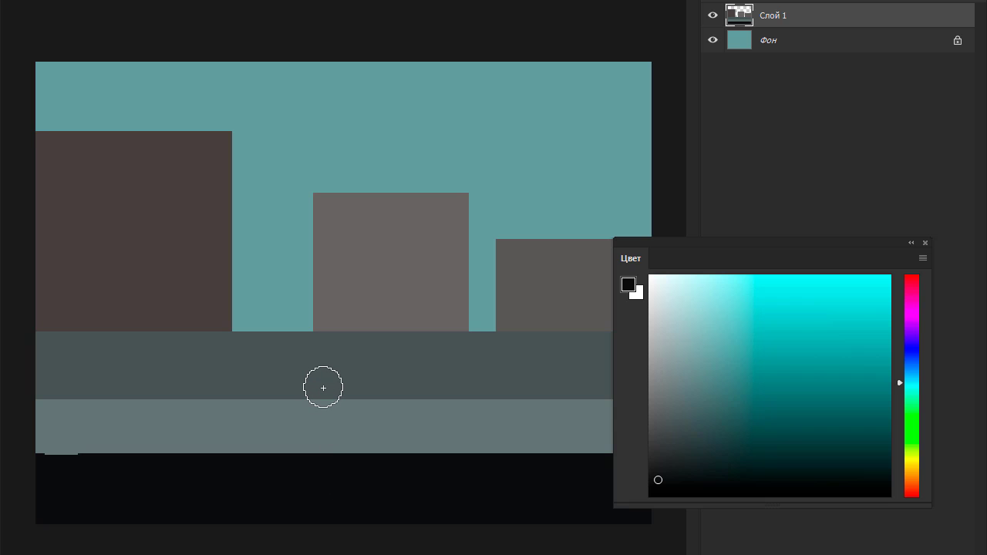
left_click(662, 469)
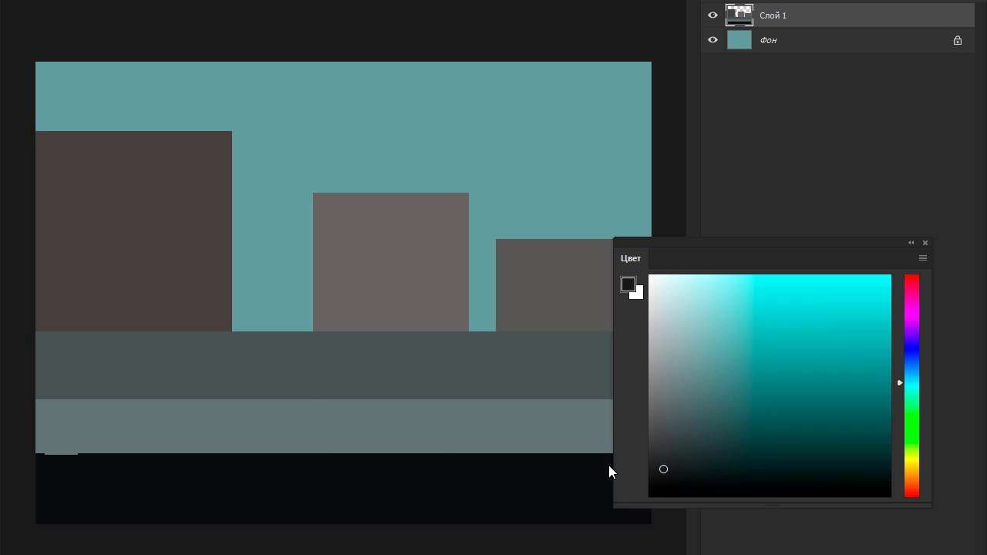
left_click(478, 484)
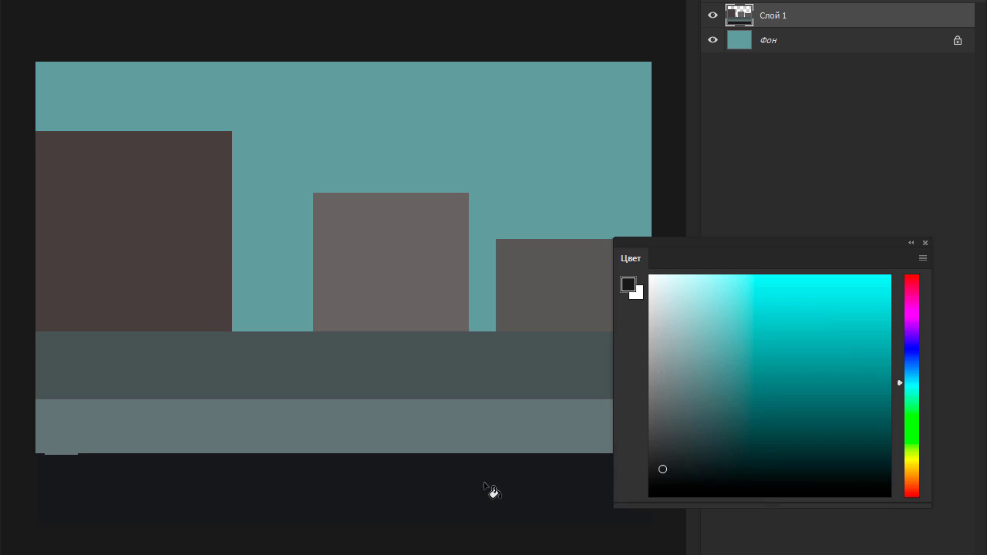
Reposition the scene layer back into place and add a new empty layer
key("v")
left_click_drag(419, 440, 425, 473)
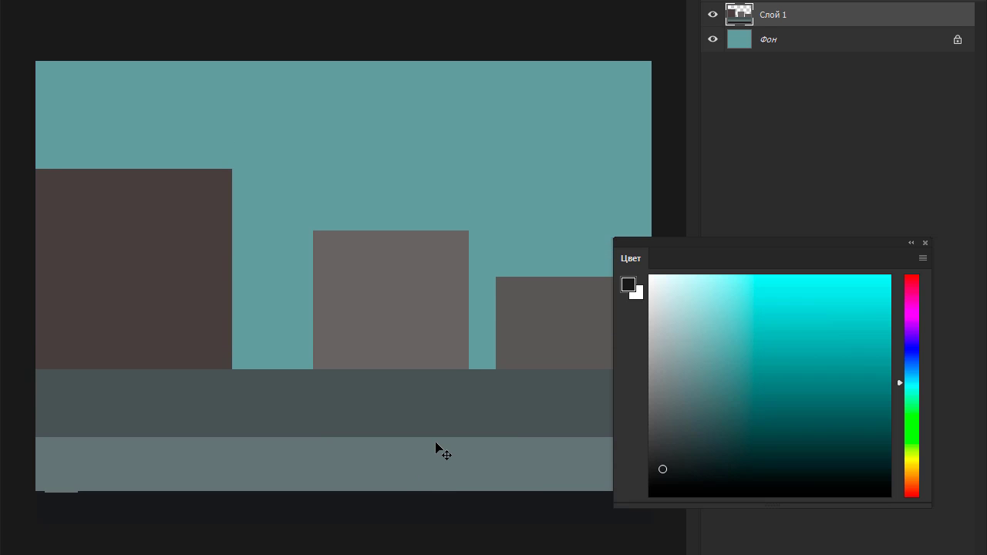
mouse_move(439, 442)
left_mouse_down()
mouse_move(443, 394)
mouse_move(443, 407)
left_mouse_up()
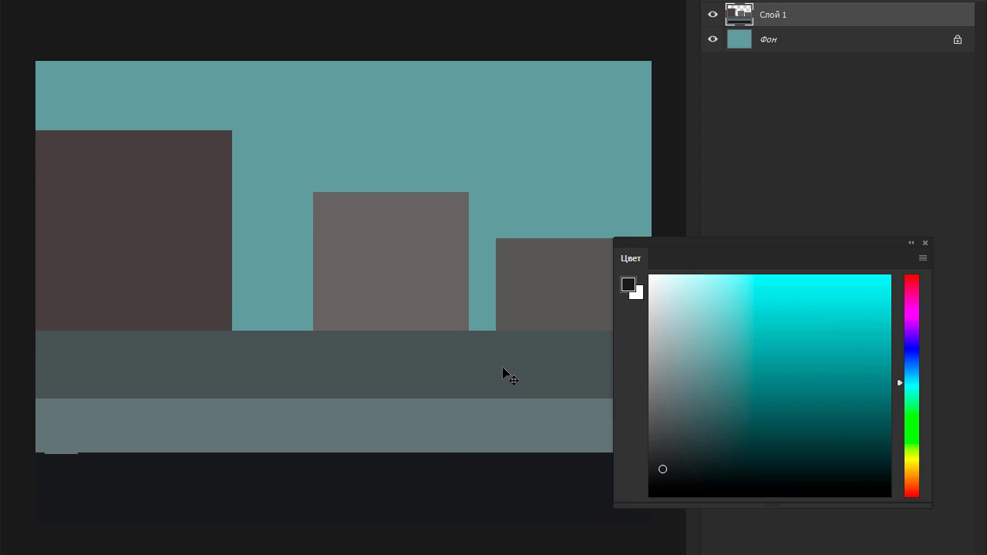
key("ctrl+shift+n")
key("Return")
Stamp the Шаблоны Персонажей character brush twice onto the new layer
right_click(573, 220)
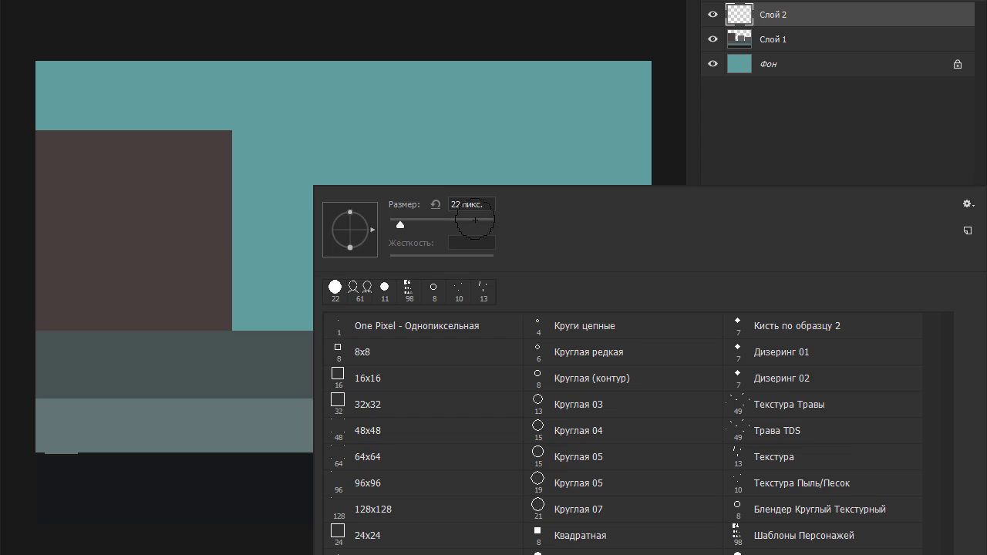
left_click(845, 535)
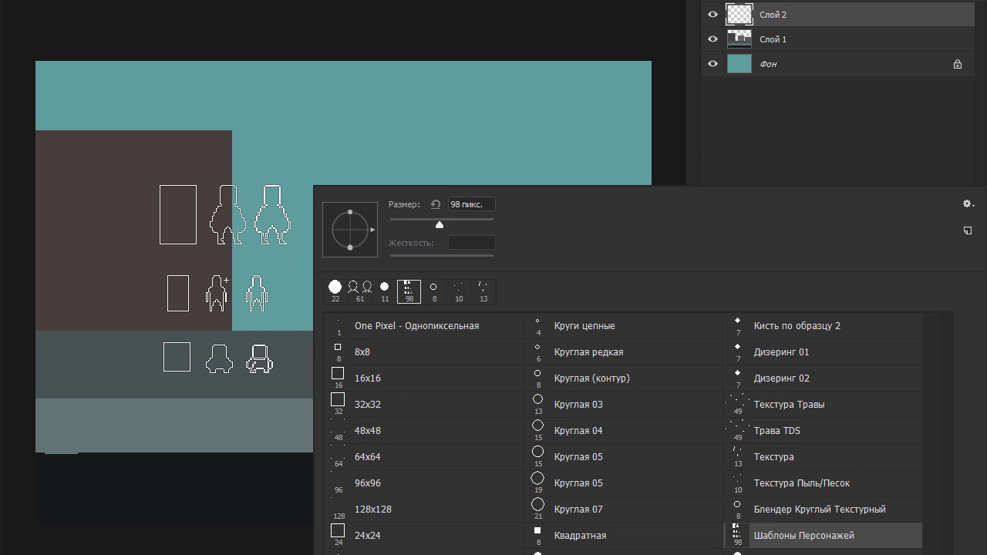
left_click(224, 280)
right_click(407, 316)
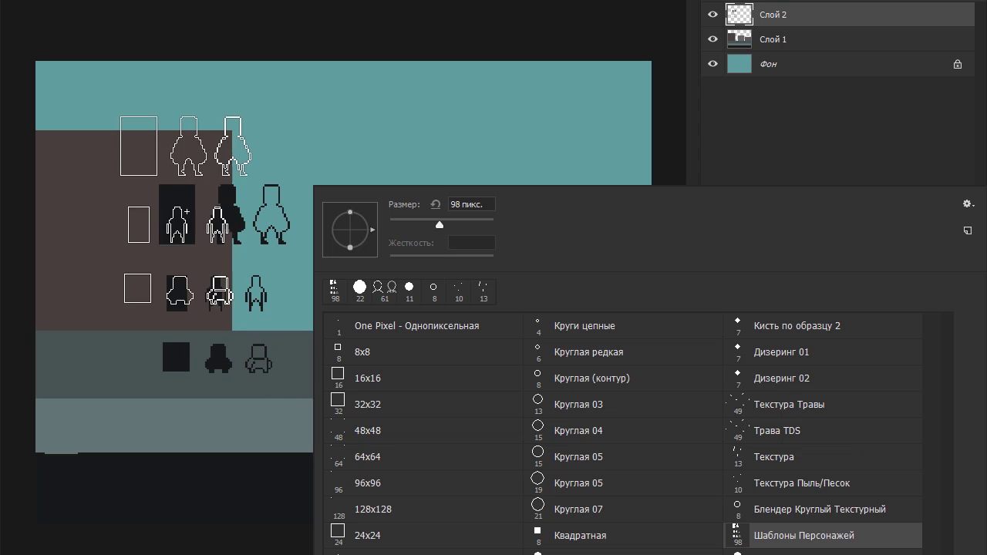
left_click(243, 185)
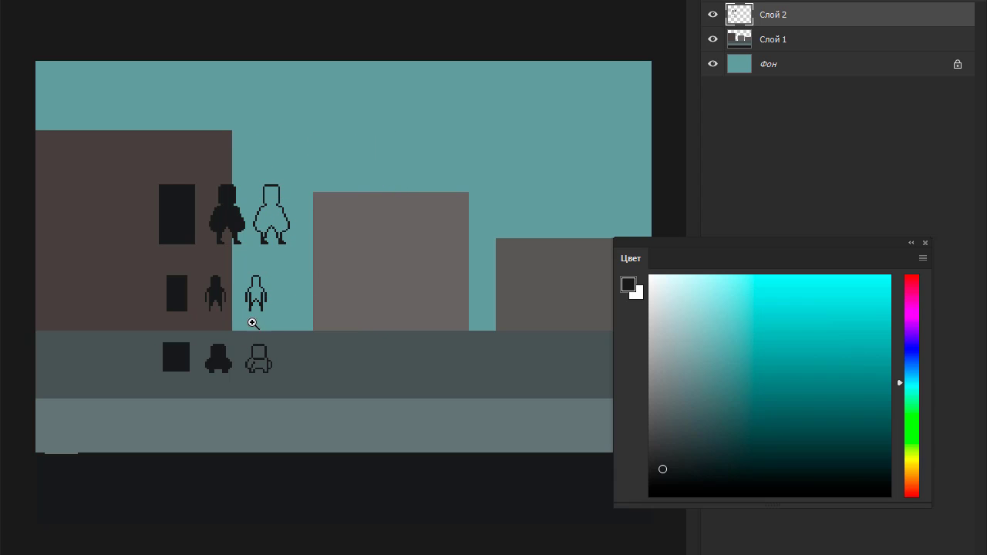
scroll(251, 324, "up", 1)
Move the small outline figure down and delete the other template figures and stray line
left_click_drag(302, 240, 236, 322)
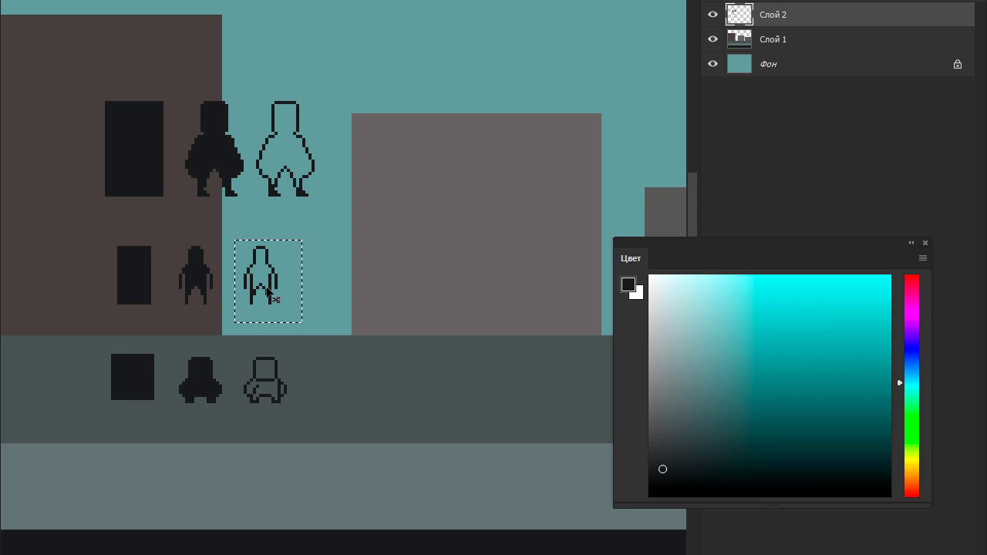
left_click_drag(262, 278, 346, 418)
left_click_drag(99, 56, 298, 402)
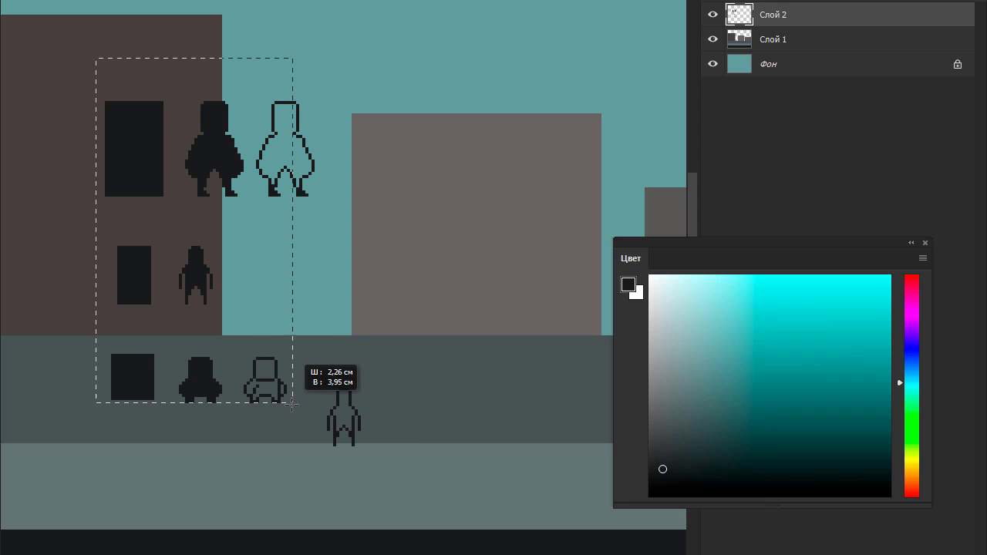
key("Delete")
left_click_drag(376, 85, 275, 160)
left_click_drag(184, 240, 168, 271)
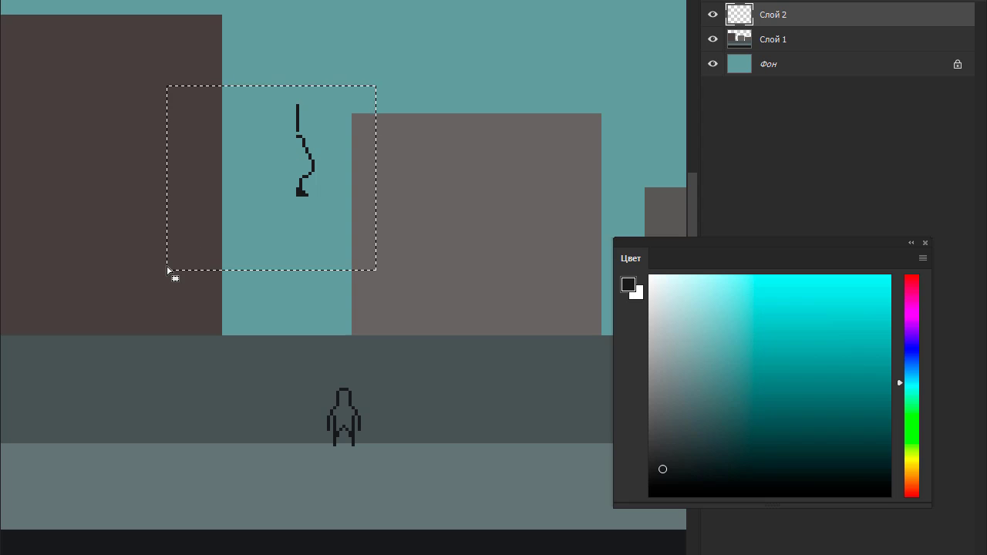
key("Delete")
key("ctrl+d")
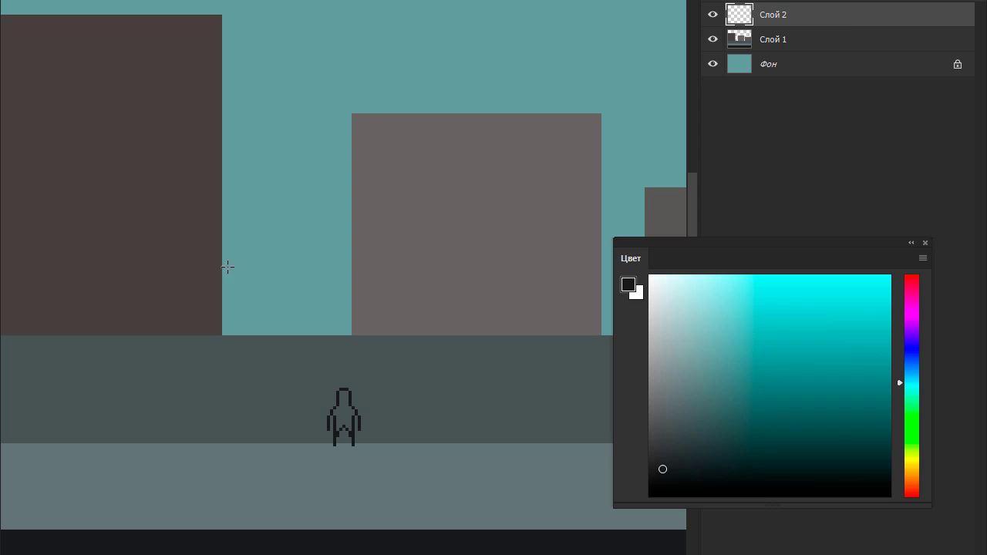
Settle the figure onto the bottom edge of the pavement strip
left_click_drag(378, 414, 325, 465)
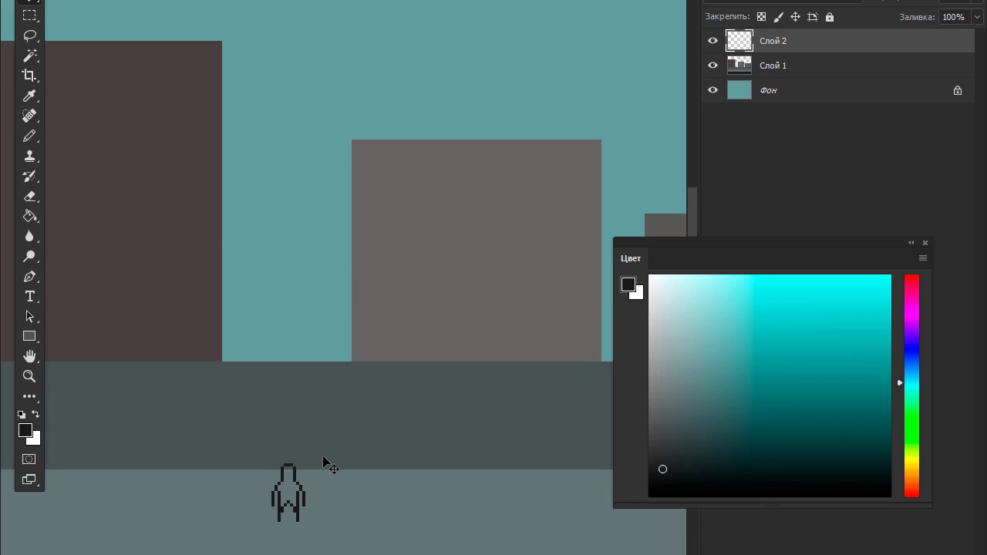
key("Tab")
mouse_move(440, 410)
left_mouse_down()
mouse_move(391, 456)
mouse_move(388, 449)
left_mouse_up()
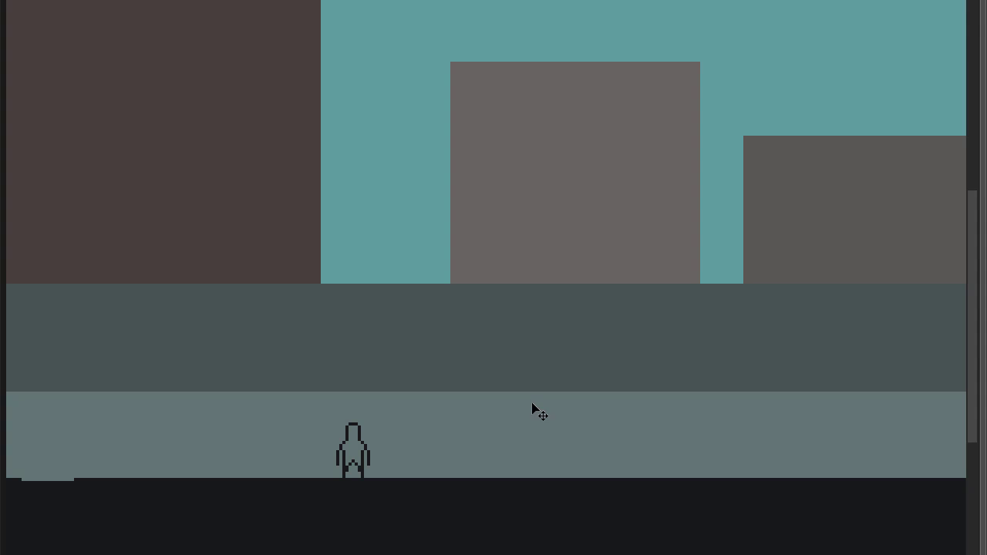
key("Tab")
On Слой 1, Magic Wand both grey bands and rotate them 180° so they swap places
left_click(790, 67)
key("w")
left_click(424, 347)
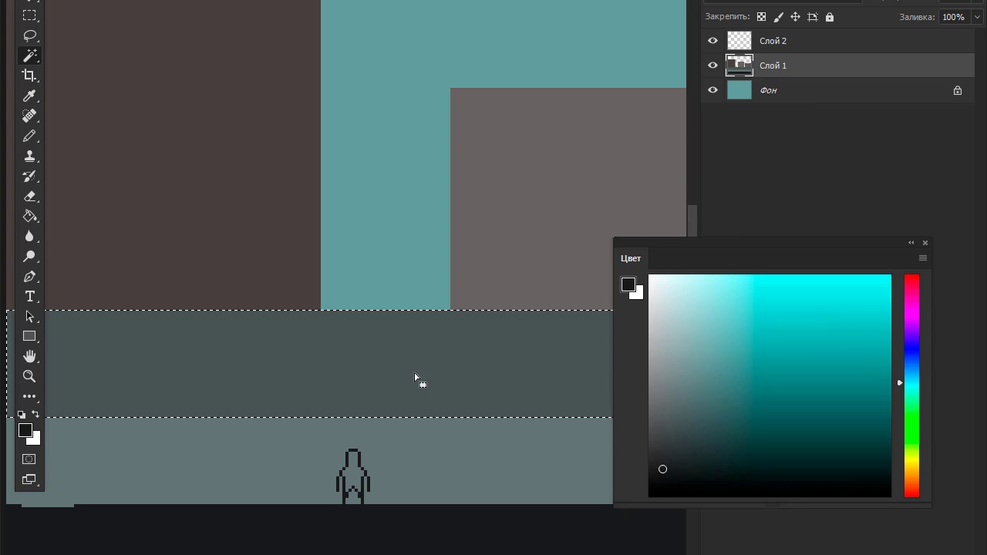
left_click(418, 445, "shift")
key("Tab")
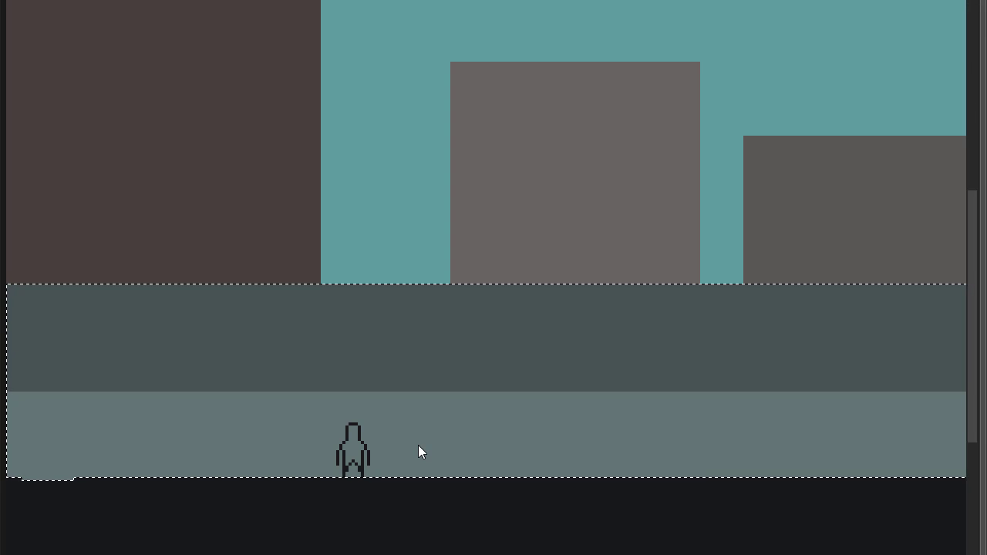
key("ctrl+t")
mouse_move(391, 243)
left_mouse_down()
mouse_move(272, 380)
mouse_move(538, 479)
left_mouse_up()
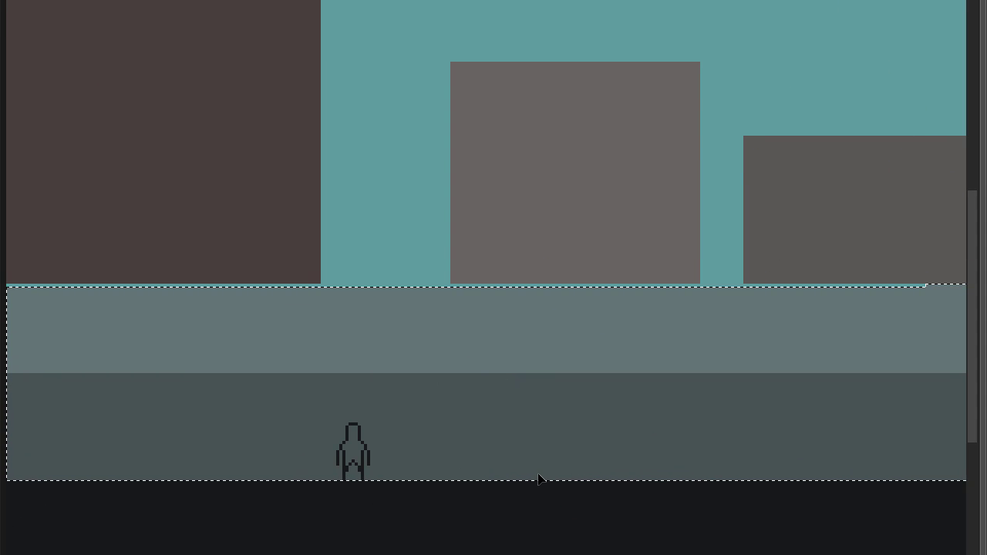
key("Return")
key("ctrl+d")
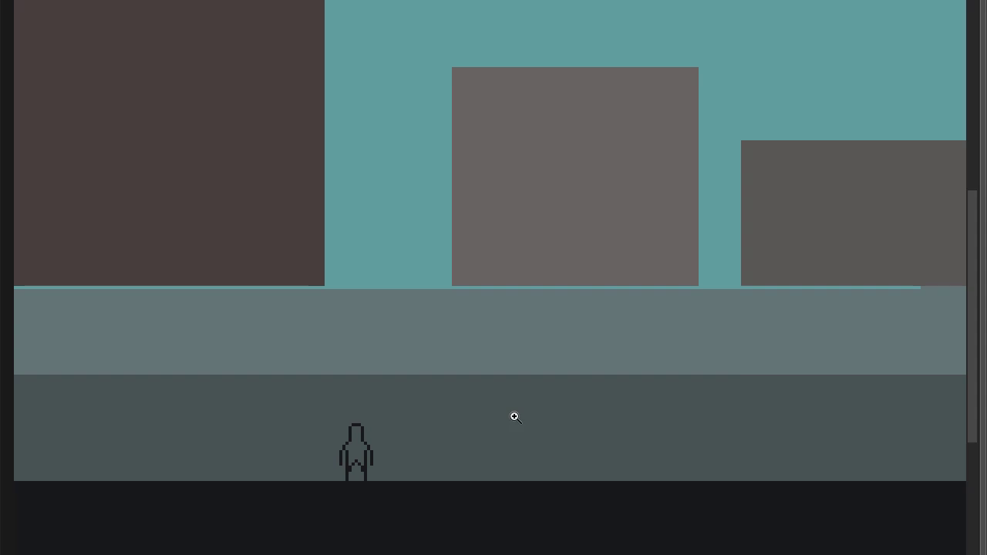
key("ctrl+minus")
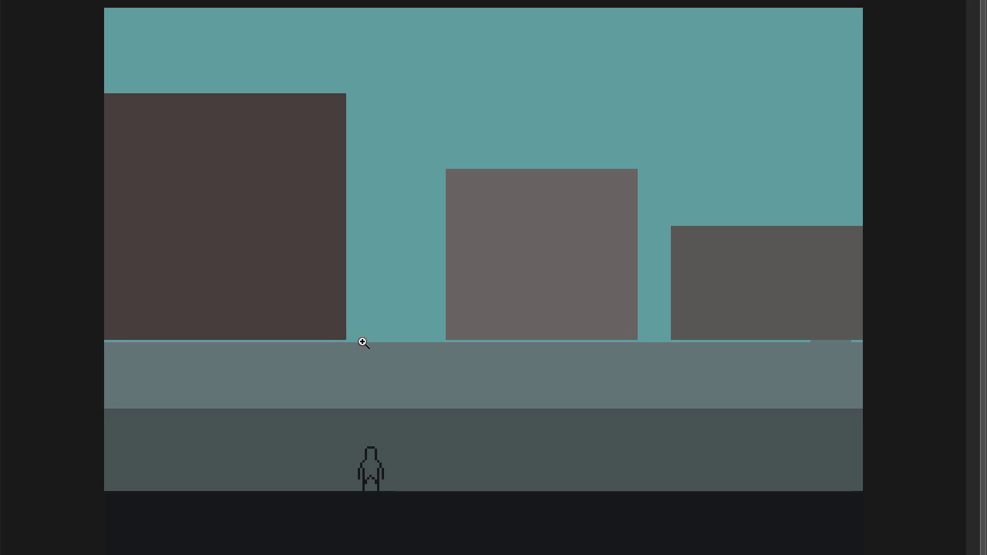
Duplicate the figure layer Слой 2, move the copy right, and raise its arm
scroll(363, 342, "up", 1)
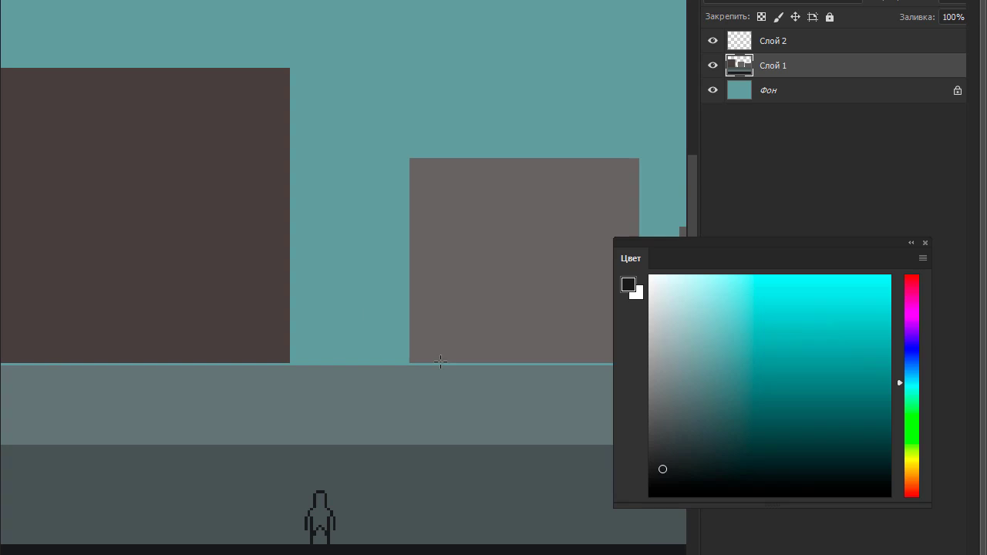
left_click(755, 43)
key("ctrl+j")
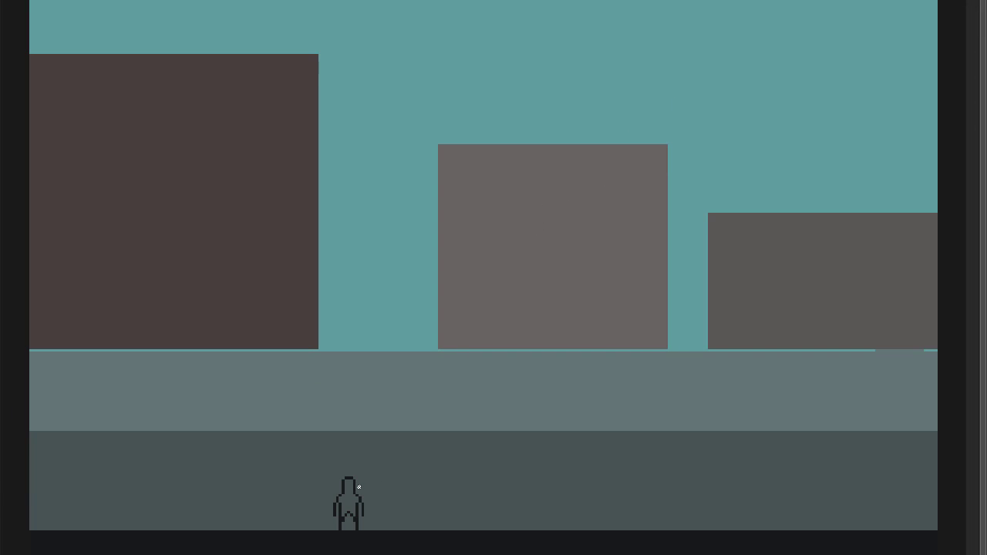
left_click_drag(352, 496, 476, 500)
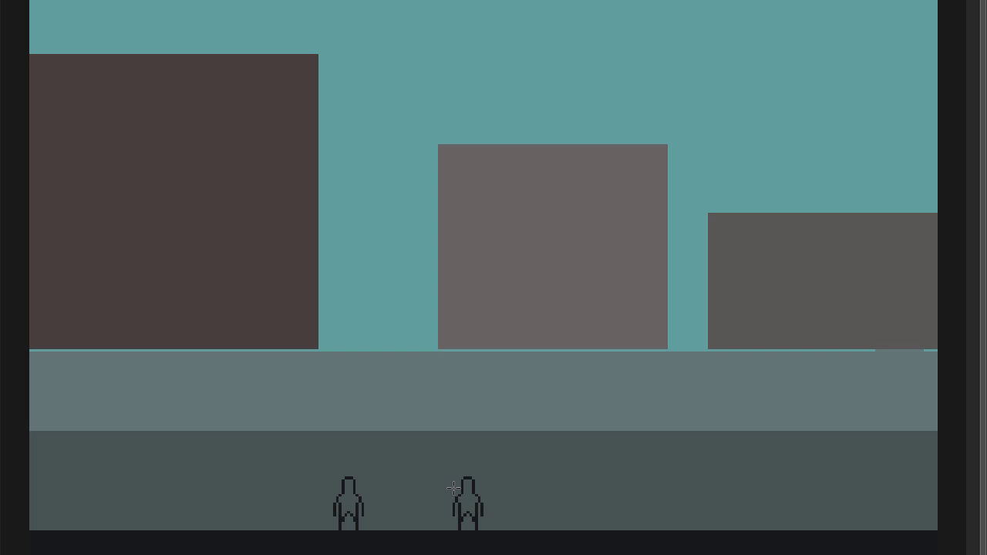
scroll(448, 487, "up", 1)
mouse_move(448, 486)
left_mouse_down()
mouse_move(470, 532)
mouse_move(467, 469)
mouse_move(516, 539)
left_mouse_up()
key("ctrl+d")
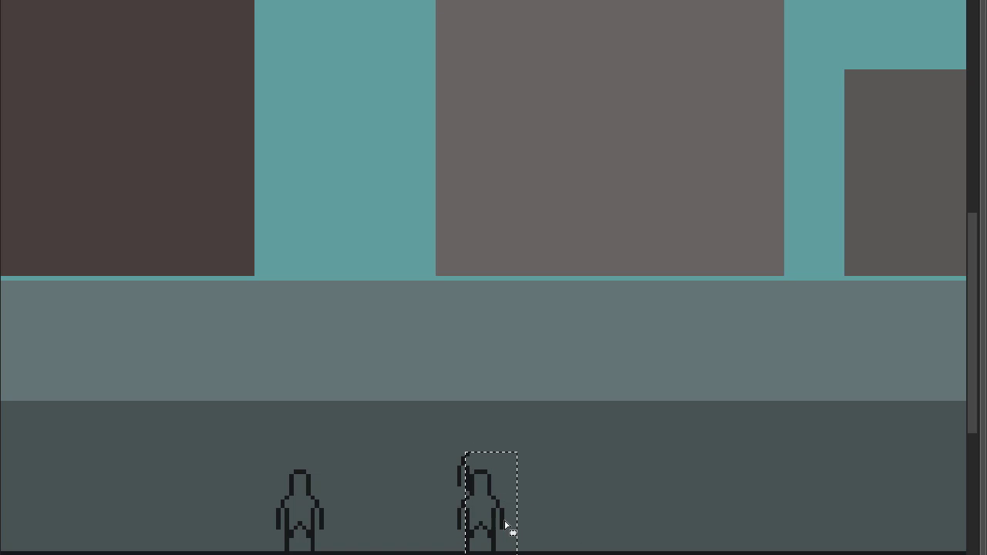
Redraw the right figure's raised arm as a curve and select the waving figure
left_click(505, 512)
mouse_move(462, 462)
left_mouse_down()
mouse_move(470, 487)
mouse_move(460, 525)
left_mouse_up()
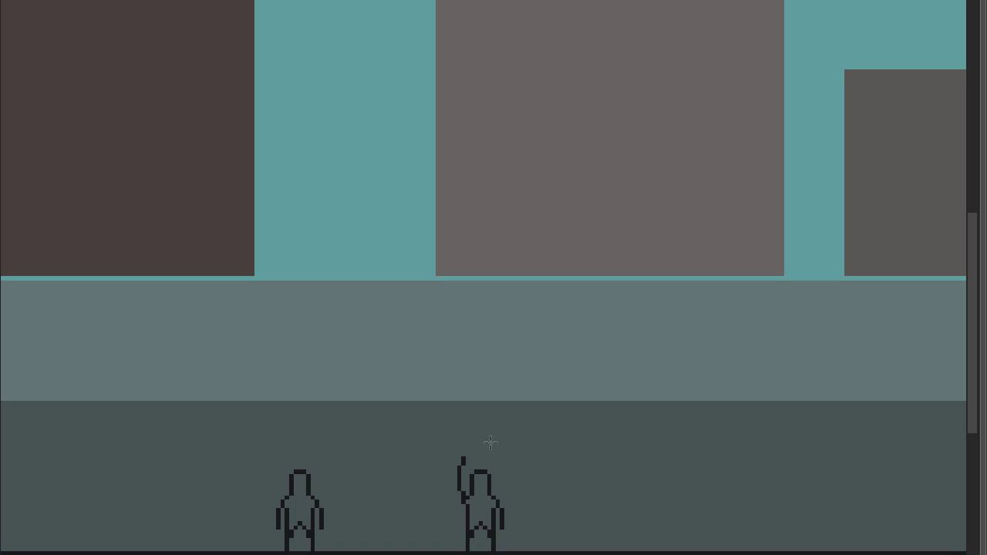
mouse_move(444, 444)
left_mouse_down()
mouse_move(537, 549)
mouse_move(526, 416)
mouse_move(482, 433)
mouse_move(487, 419)
left_mouse_up()
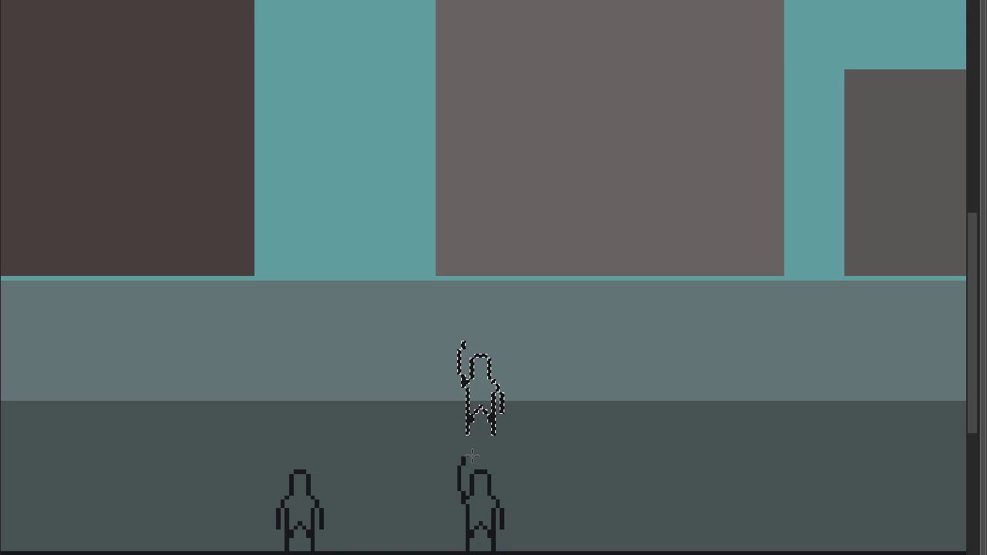
Align the two waving figures and copy the pair higher up the middle building
left_click_drag(491, 420, 490, 411)
left_click_drag(413, 318, 538, 554)
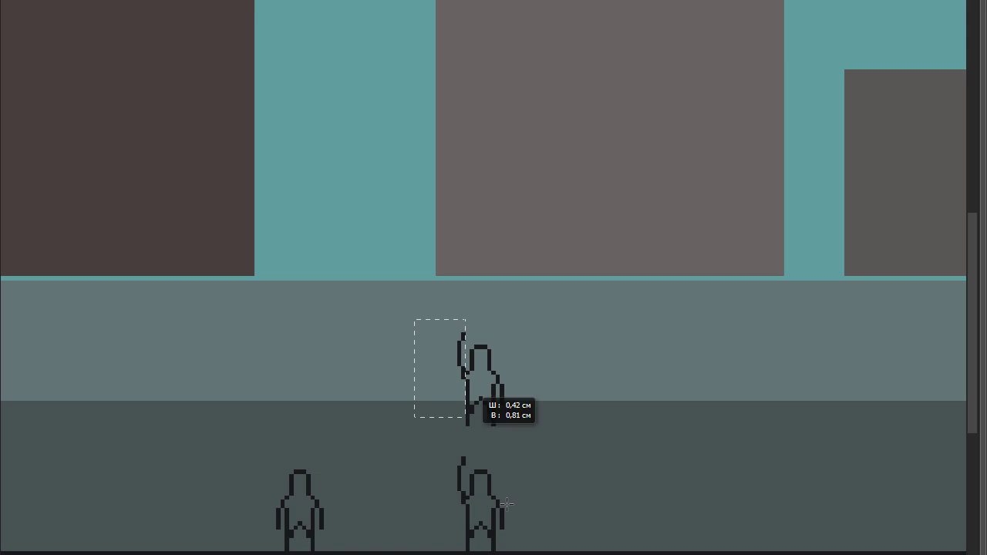
left_click_drag(533, 249, 402, 419)
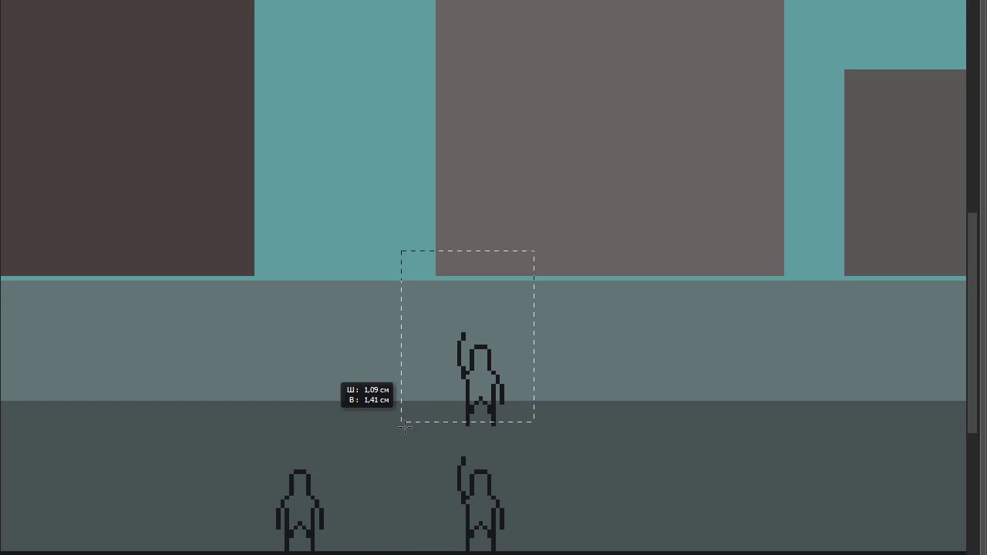
left_click_drag(461, 382, 461, 409)
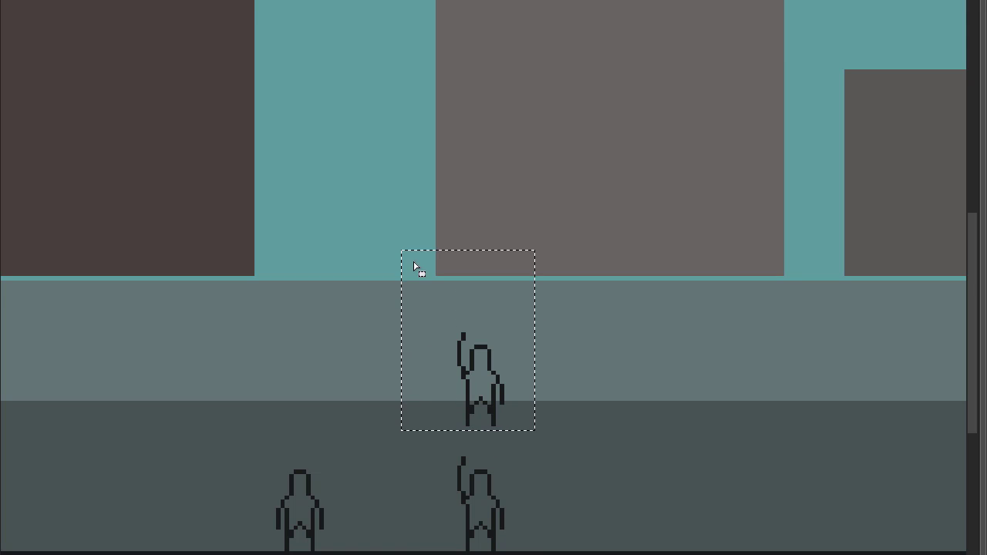
left_click_drag(409, 220, 604, 550)
scroll(531, 466, "down", 1)
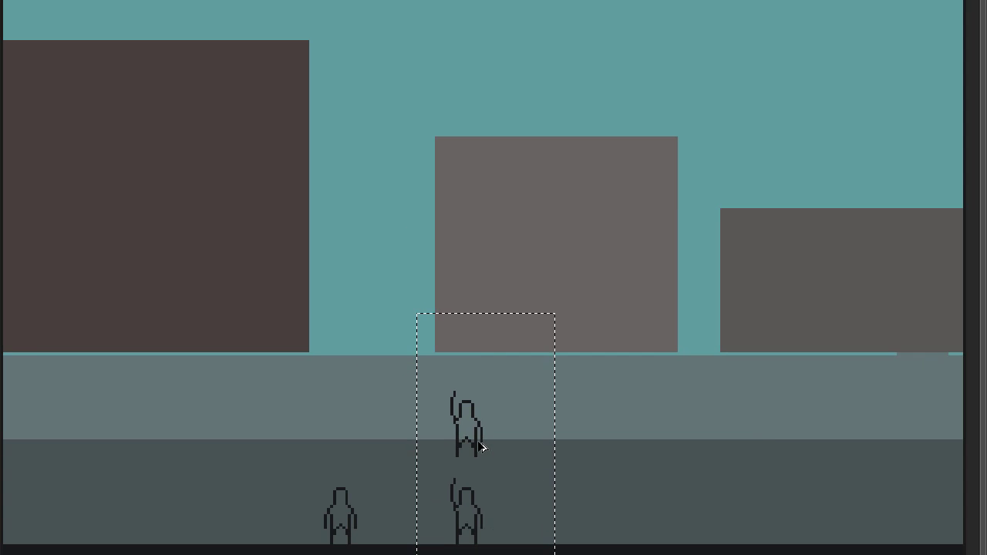
left_click_drag(486, 440, 495, 268)
left_click_drag(542, 175, 424, 551)
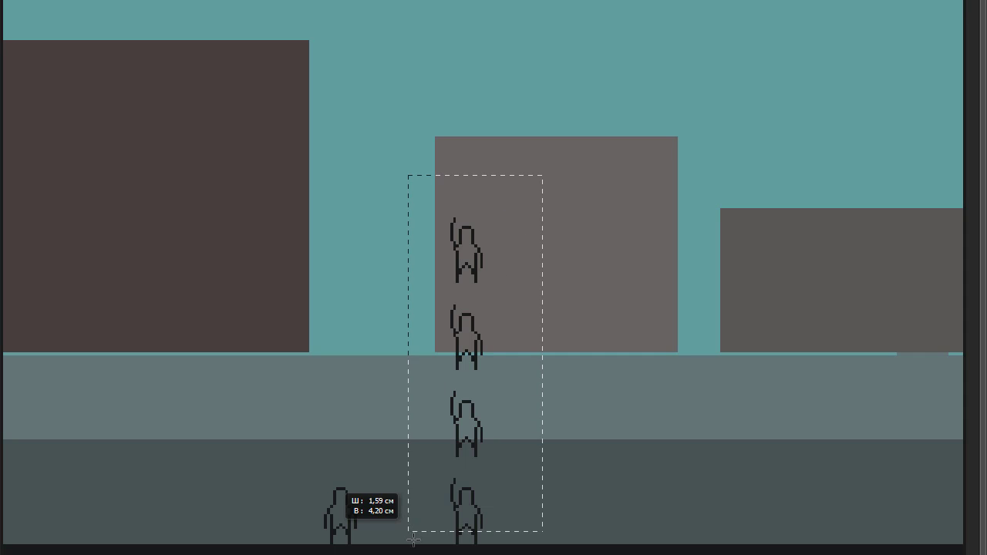
Copy the top pair further up, zoom out, and extend the column into the sky
left_click_drag(393, 160, 550, 377)
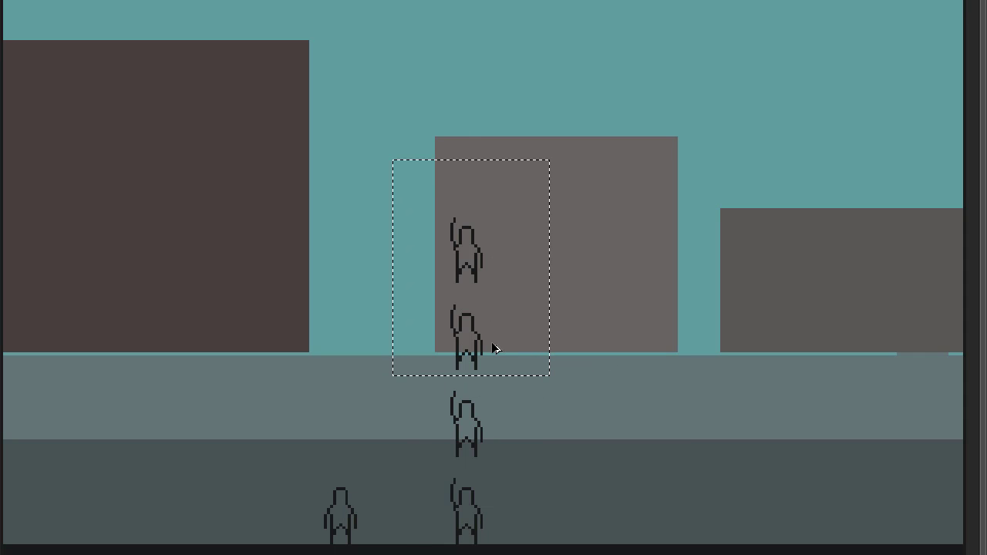
left_click_drag(492, 341, 508, 168)
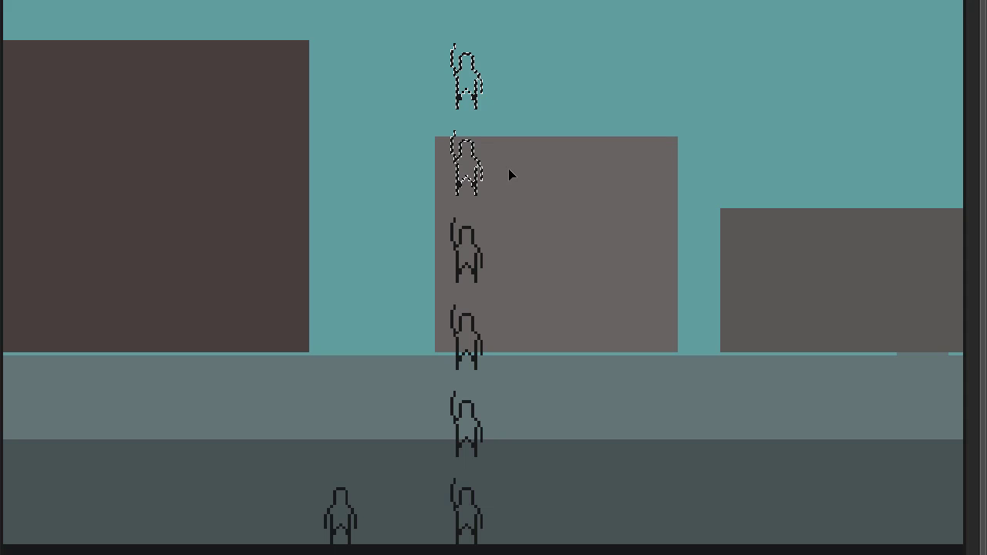
key("ctrl+d")
key("z")
left_click(486, 204, "alt")
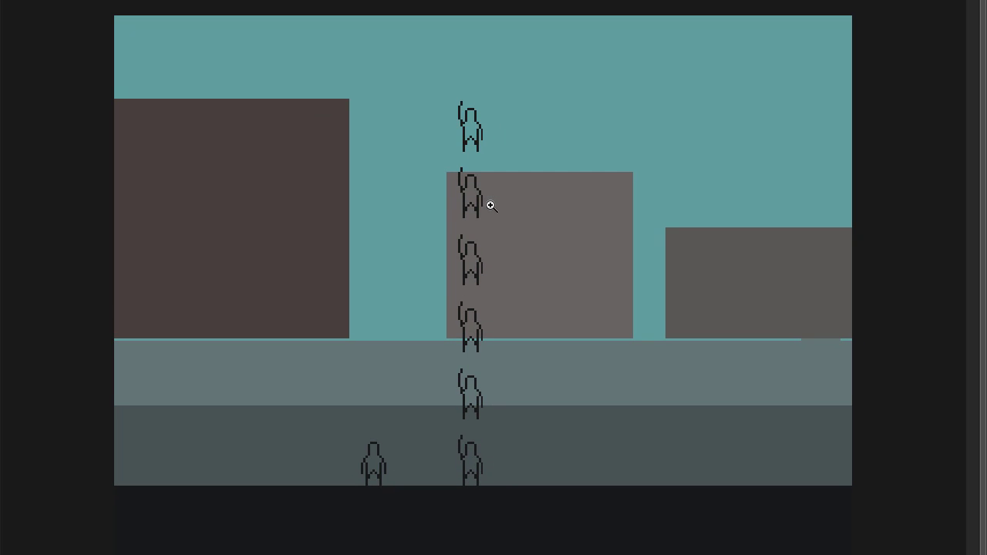
key("m")
mouse_move(441, 83)
left_mouse_down()
mouse_move(532, 159)
mouse_move(484, 84)
mouse_move(486, 68)
left_mouse_up()
key("ctrl+z")
key("ctrl+d")
Lower Слой 1's opacity so the buildings and street fade into the teal sky
key("f")
left_click(802, 90)
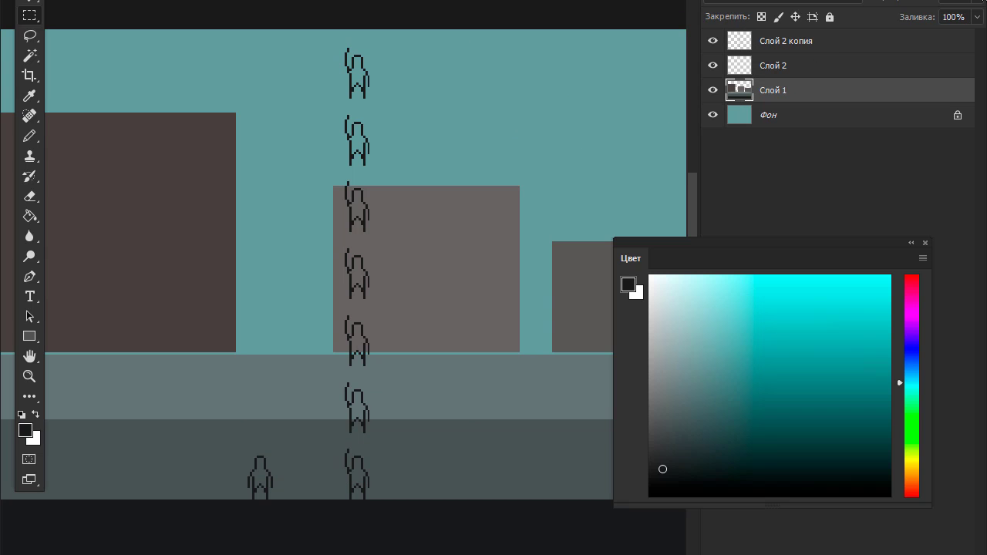
left_click_drag(914, 13, 937, 15)
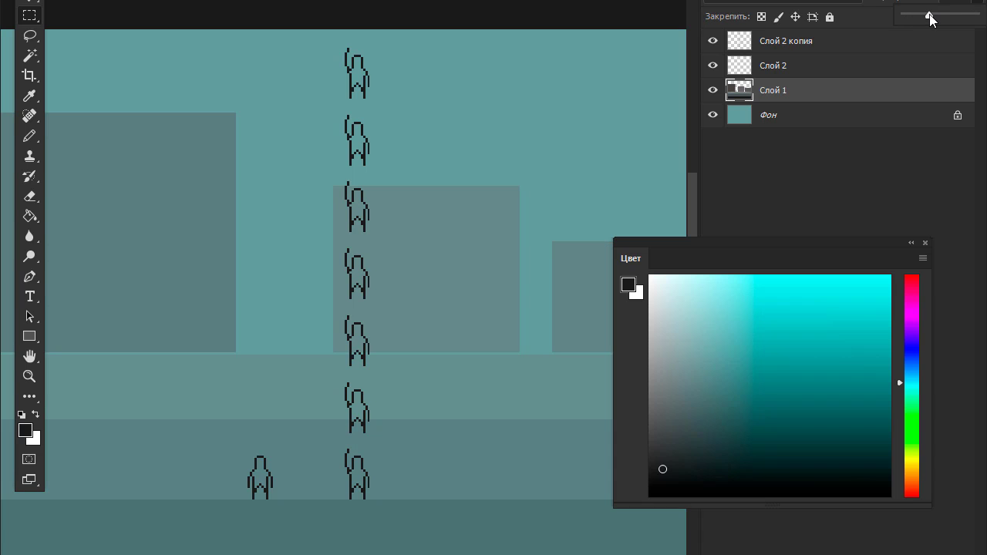
Merge Слой 2 копия down into Слой 2 and add a new empty layer
left_click(775, 43)
left_click(714, 66)
key("ctrl+e")
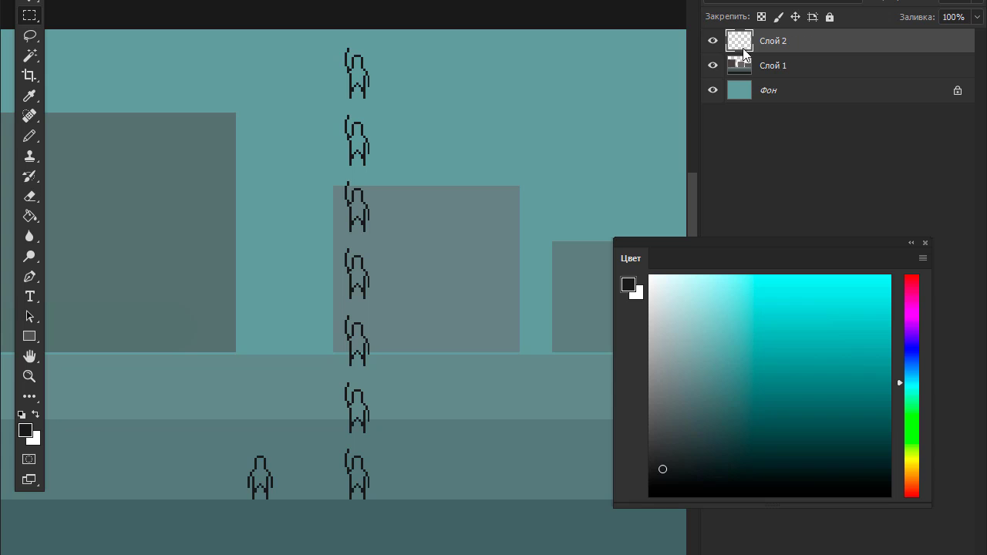
key("ctrl+shift+alt+n")
key("Tab")
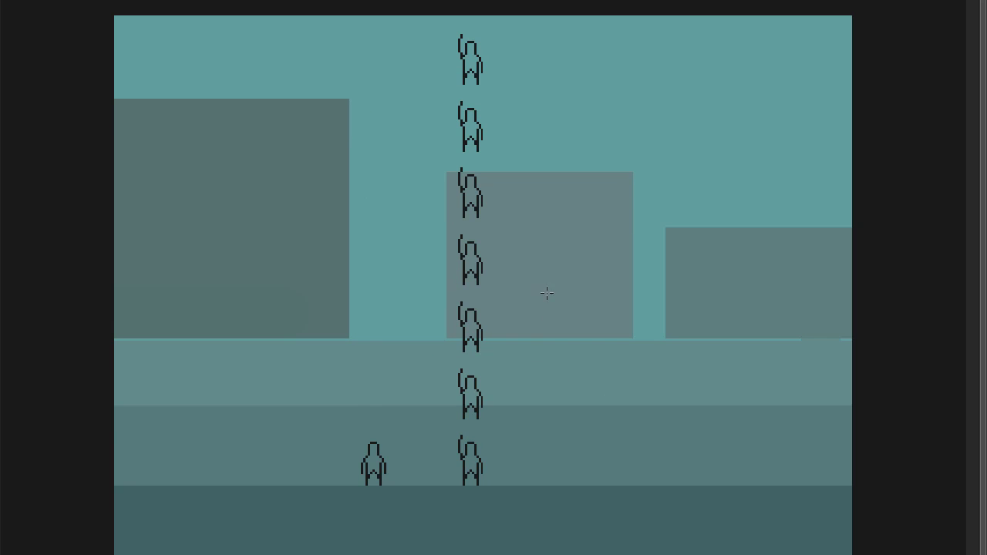
scroll(610, 377, "up", 1)
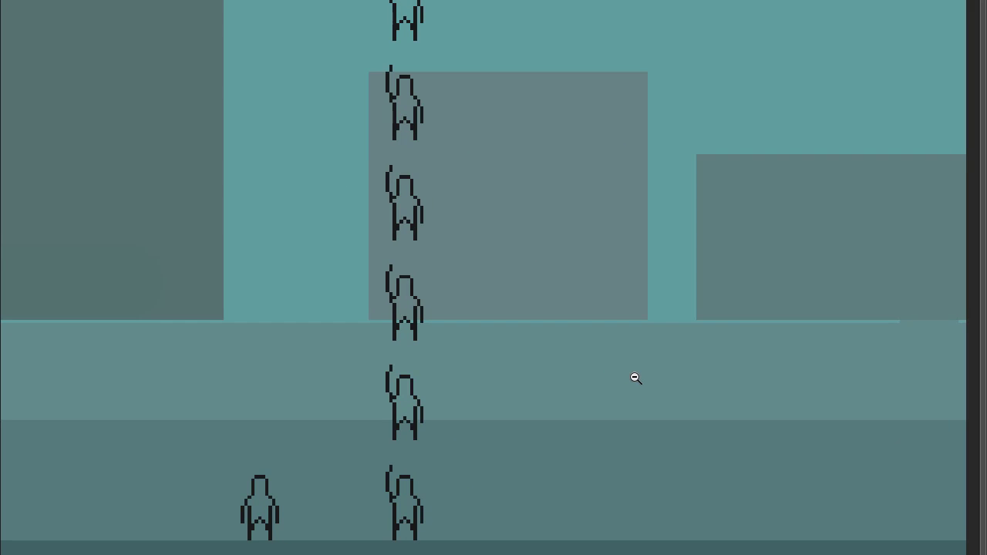
mouse_move(635, 379)
left_mouse_down()
mouse_move(478, 419)
mouse_move(430, 449)
mouse_move(470, 273)
mouse_move(467, 199)
left_mouse_up()
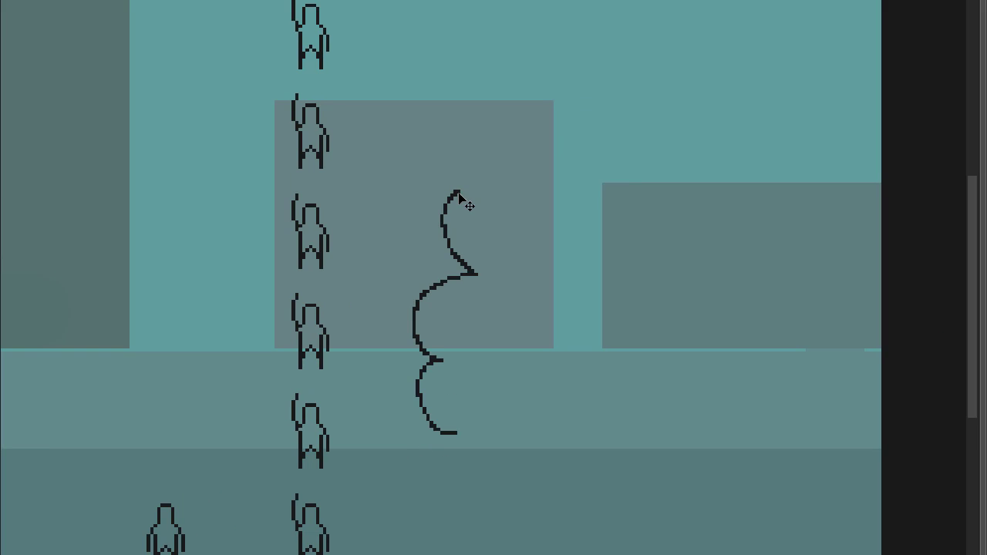
Draw a tall black Pencil frame with bands near the top and bottom, undoing stray strokes
key("ctrl+z")
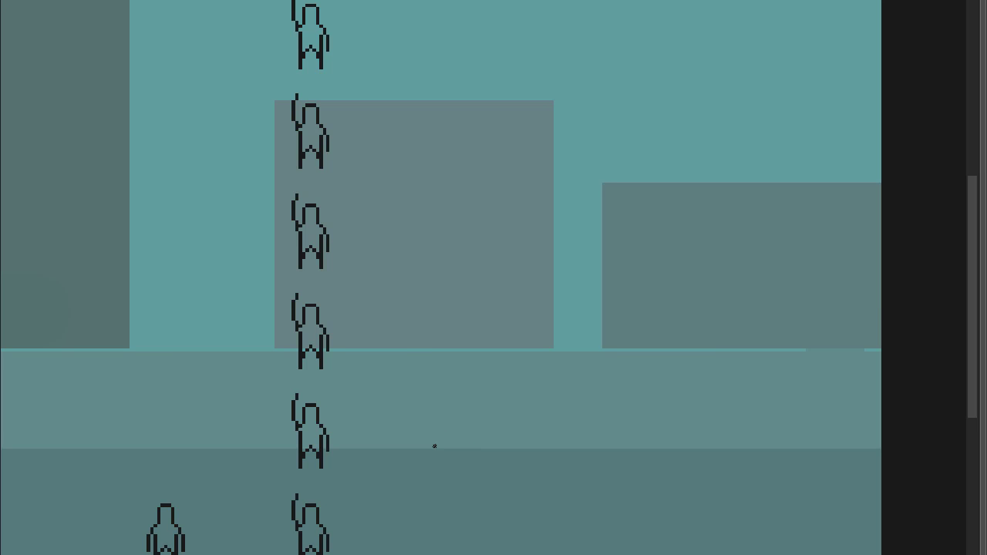
mouse_move(432, 448)
left_mouse_down()
mouse_move(432, 411)
mouse_move(628, 398)
mouse_move(627, 447)
mouse_move(429, 440)
mouse_move(466, 416)
mouse_move(484, 446)
mouse_move(584, 446)
left_mouse_up()
key("ctrl+z")
key("ctrl+z")
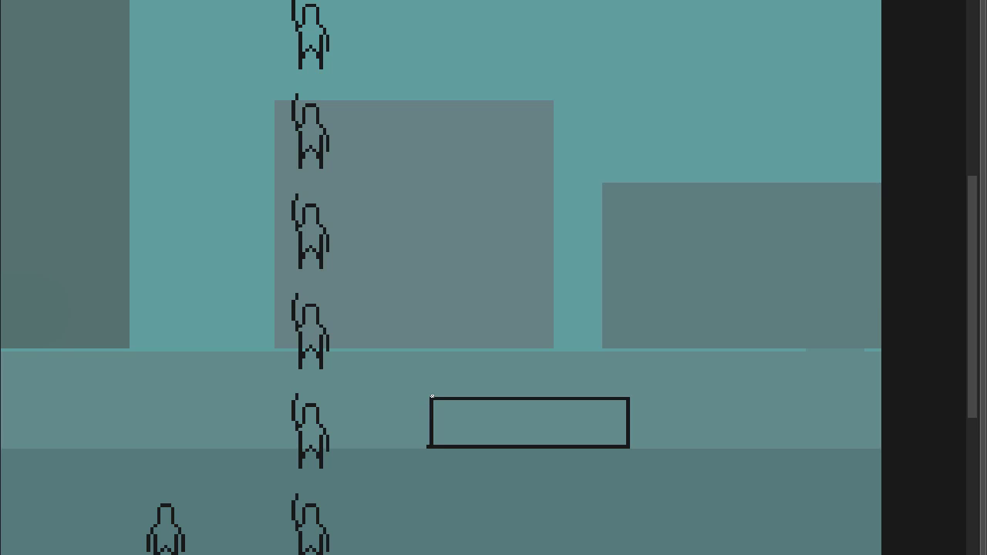
mouse_move(432, 399)
left_mouse_down()
mouse_move(431, 270)
mouse_move(449, 165)
mouse_move(578, 163)
mouse_move(625, 163)
mouse_move(626, 402)
left_mouse_up()
key("ctrl+z")
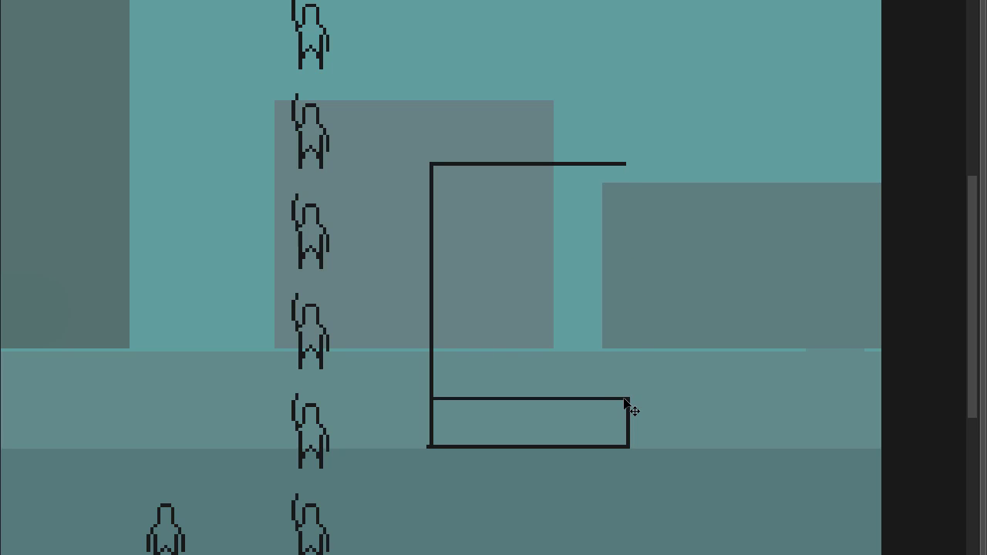
left_click_drag(630, 399, 640, 171)
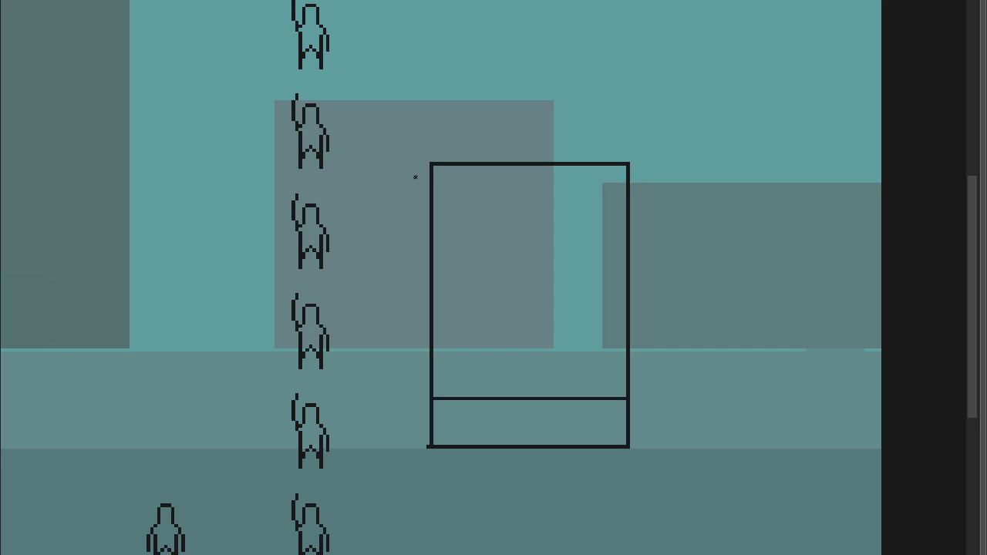
mouse_move(432, 163)
left_mouse_down()
mouse_move(431, 128)
mouse_move(622, 128)
mouse_move(630, 165)
left_mouse_up()
key("ctrl+z")
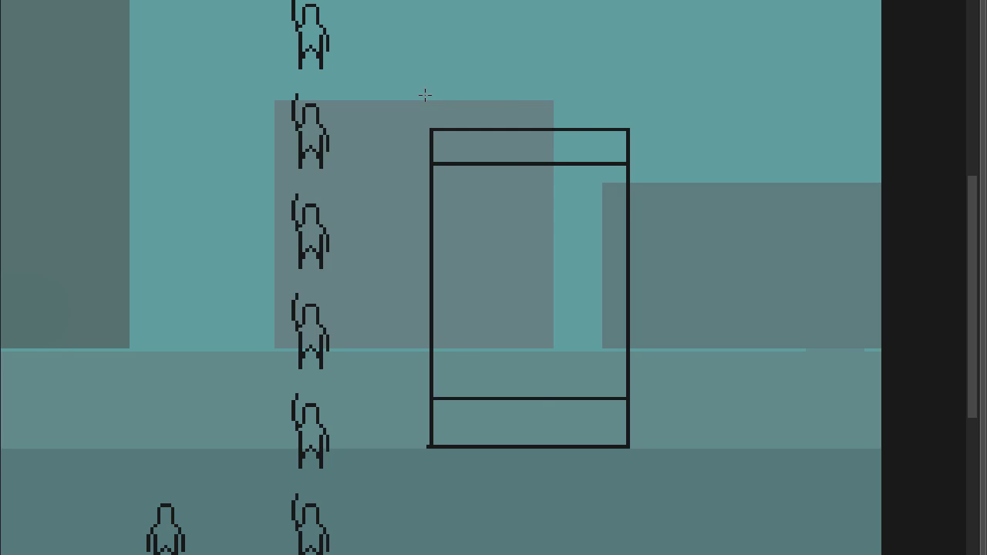
Move the frame to the far left over the dark building
left_click_drag(425, 95, 647, 486)
left_click_drag(568, 418, 164, 377)
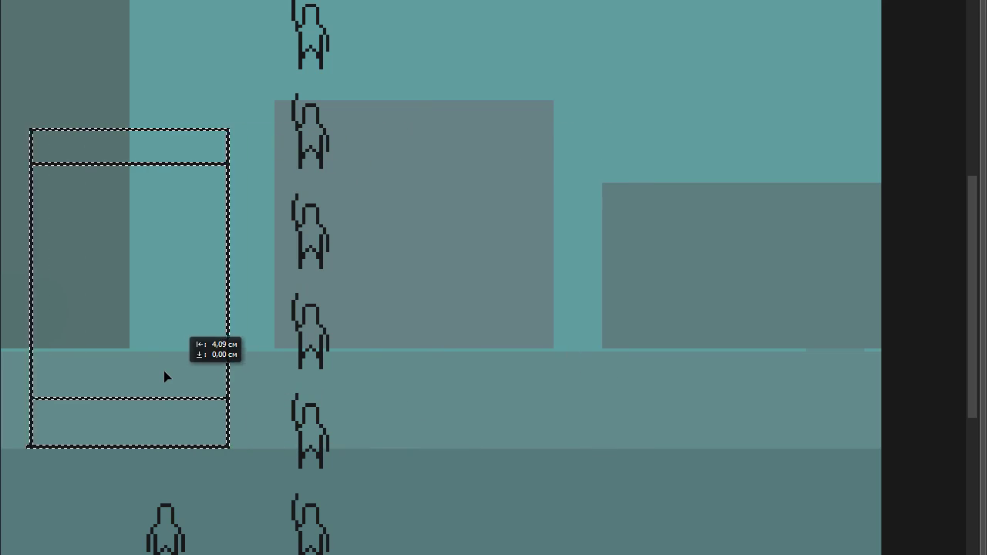
key("shift+Left")
key("shift+Left")
key("ctrl+d")
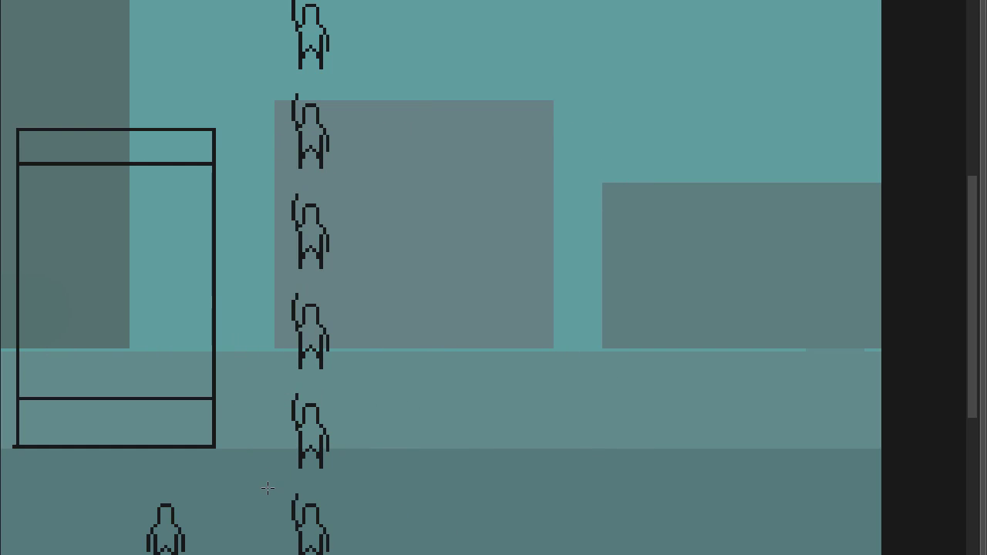
Duplicate the bottom waving figure to the street's right edge and near its centre
left_click_drag(274, 489, 365, 554)
left_click_drag(407, 532, 416, 288)
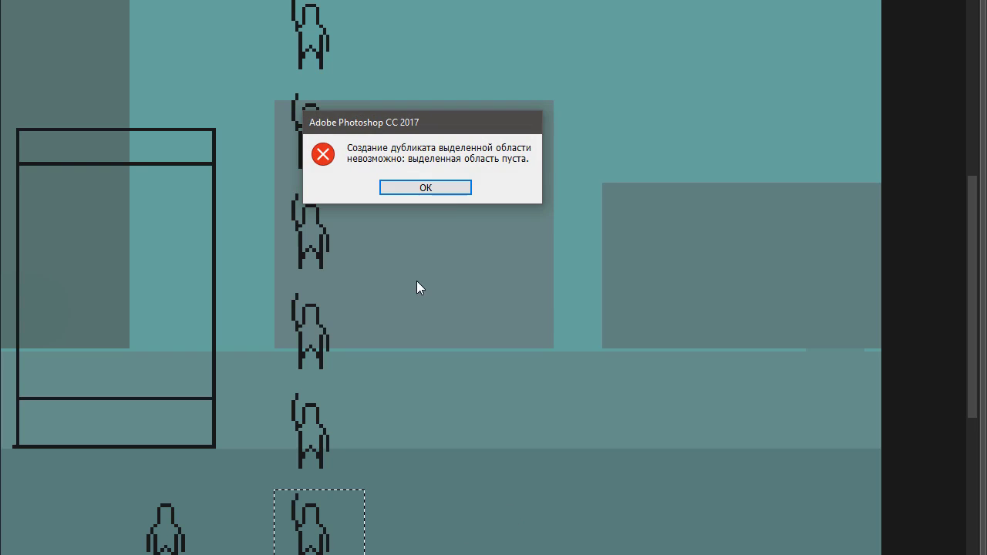
left_click(455, 187)
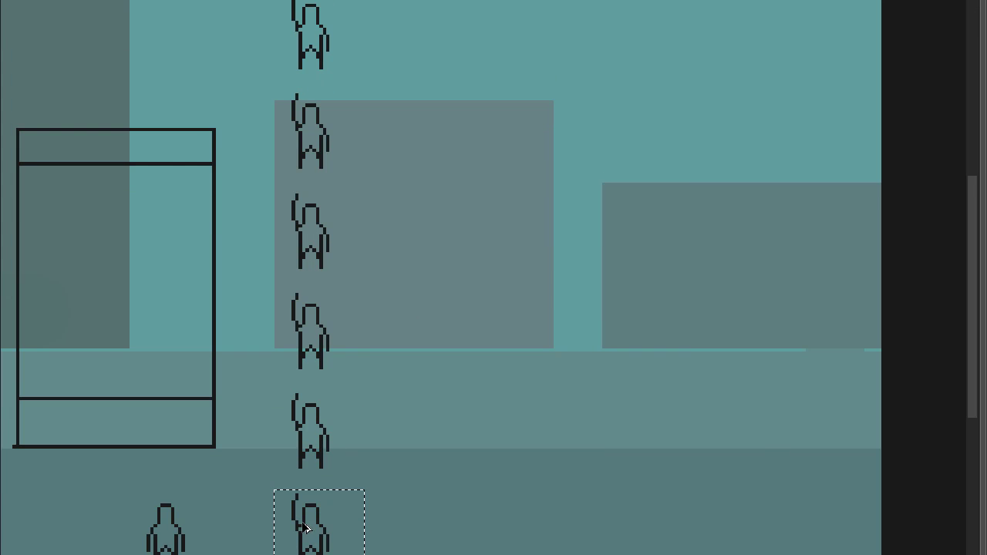
left_click_drag(305, 528, 843, 523)
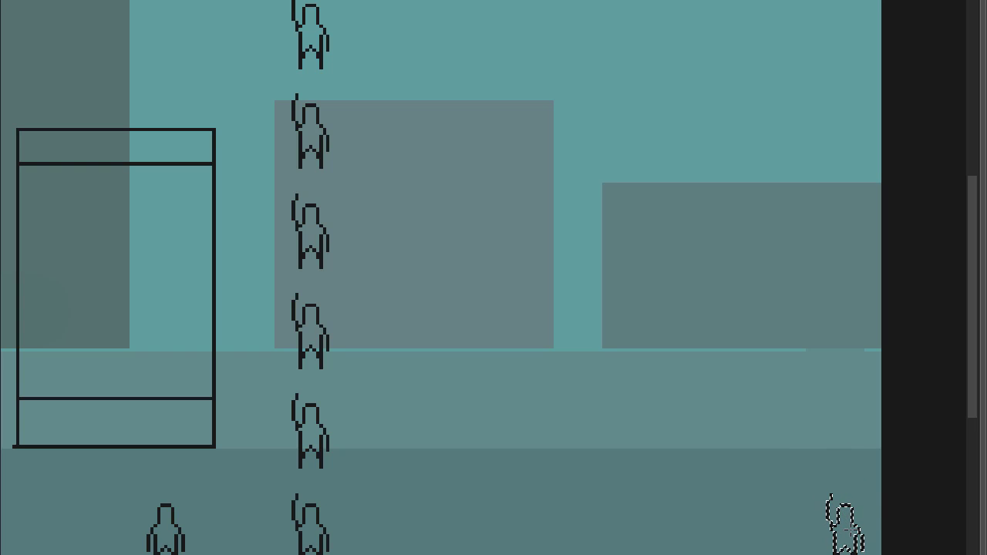
left_click_drag(850, 540, 542, 544)
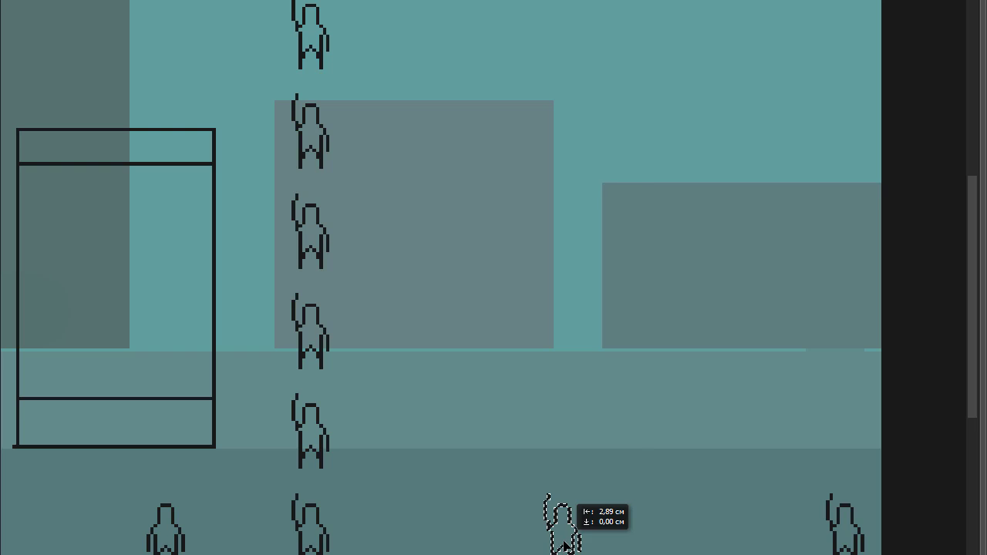
left_click_drag(564, 544, 571, 523)
key("ctrl+d")
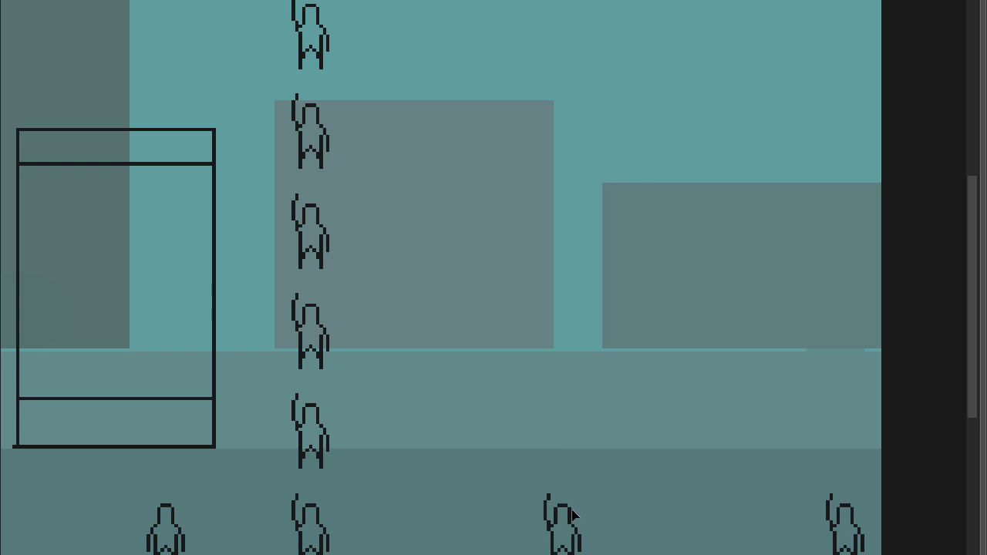
left_click_drag(348, 542, 740, 166)
Lower Слой 2's opacity to make the figures faint, keeping Слой 3 as the working layer
key("Tab")
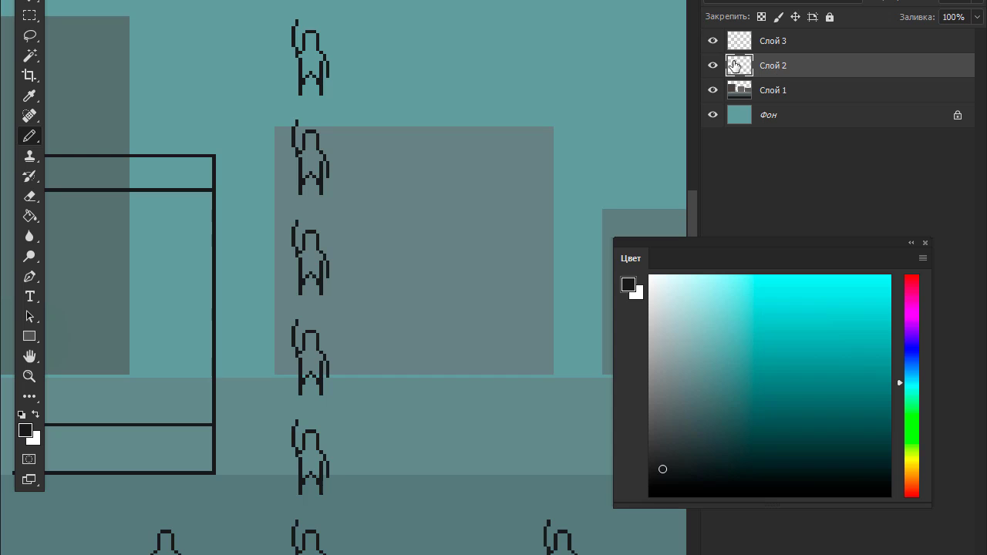
left_click(977, 3)
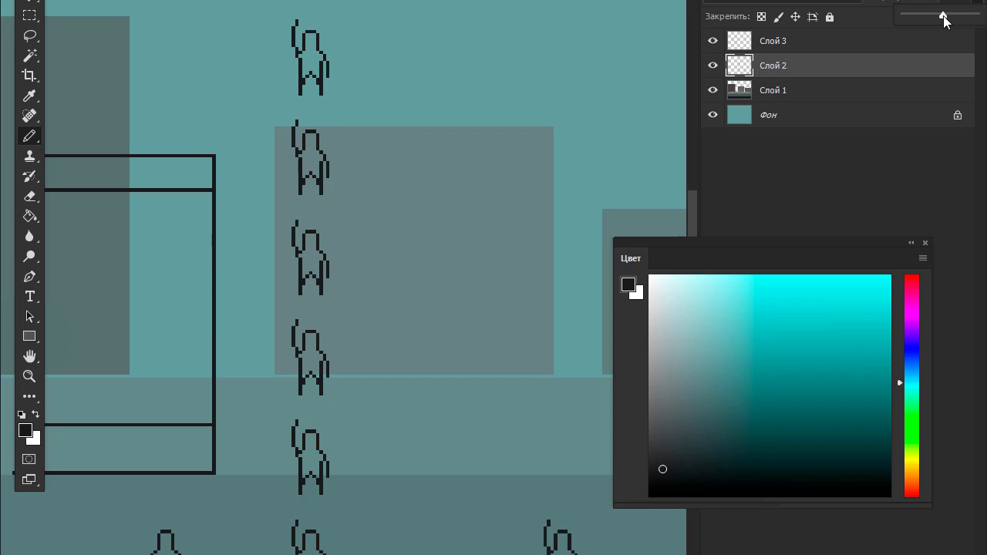
left_click_drag(973, 15, 940, 22)
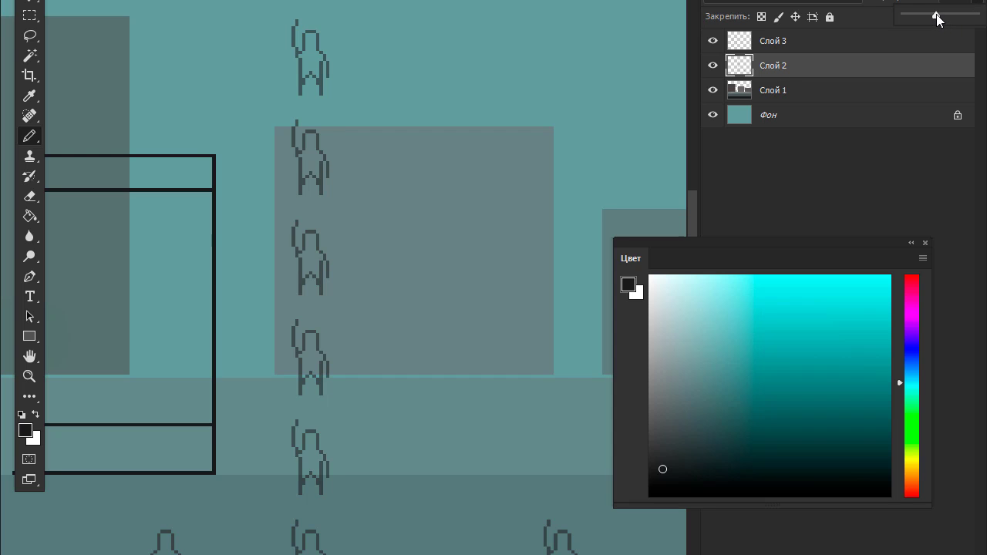
left_click(877, 43)
key("Tab")
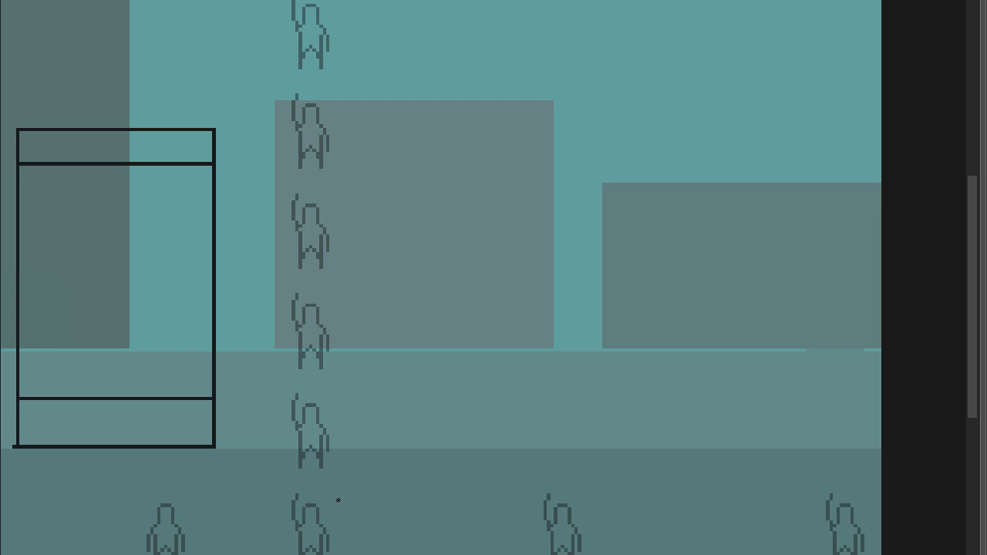
Draw the long floor strip along the ground and raise the carriage's left wall
left_click(454, 459)
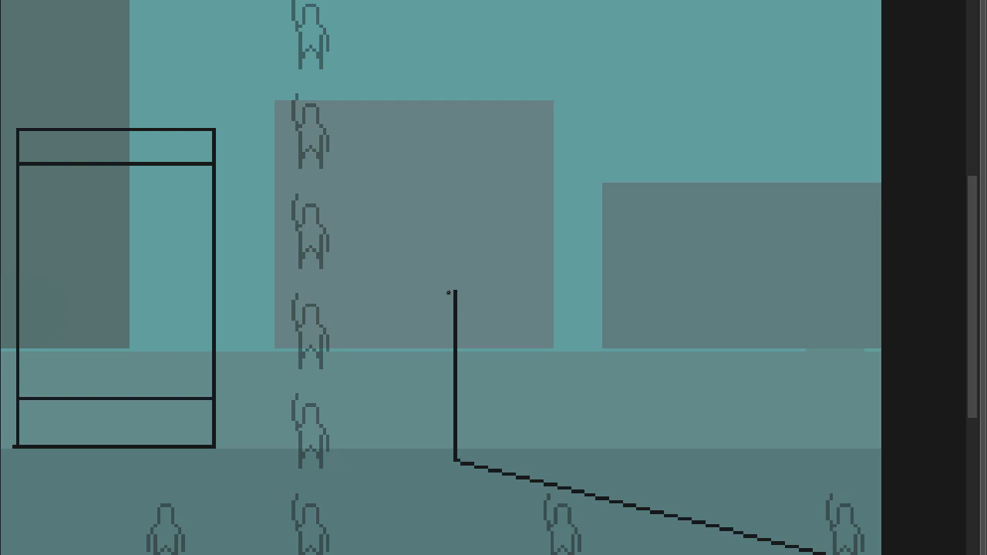
key("Escape")
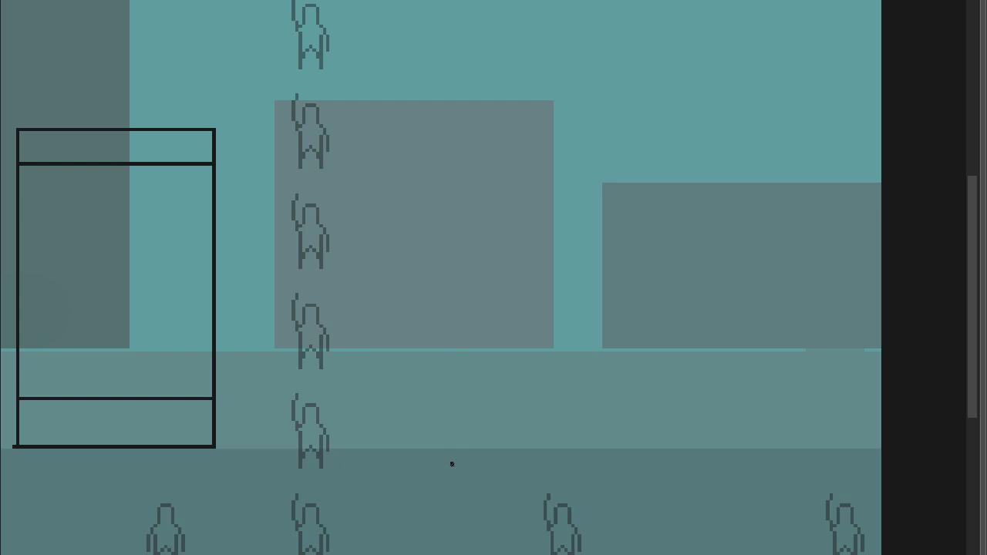
left_click(452, 464)
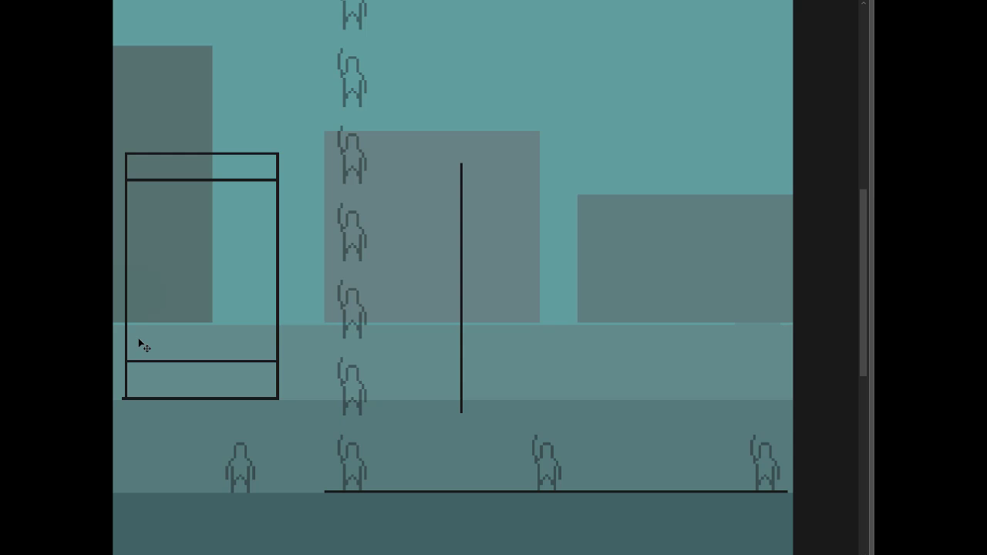
key("Escape")
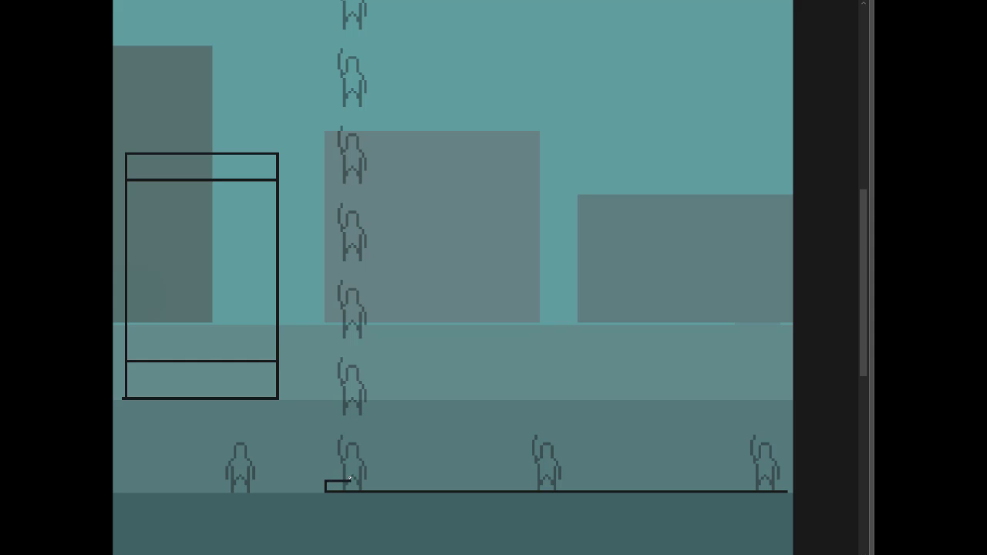
left_click_drag(326, 477, 784, 468)
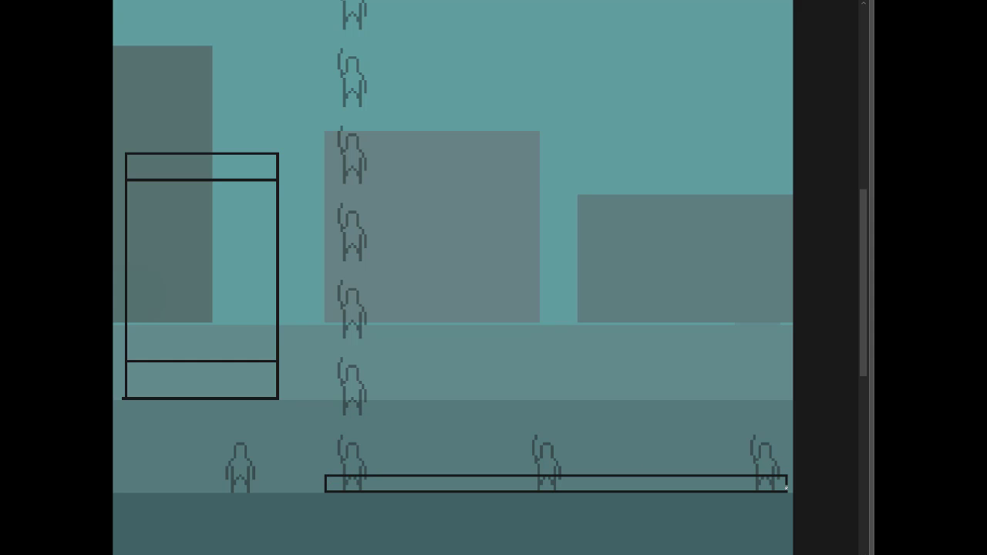
scroll(327, 479, "up", 2)
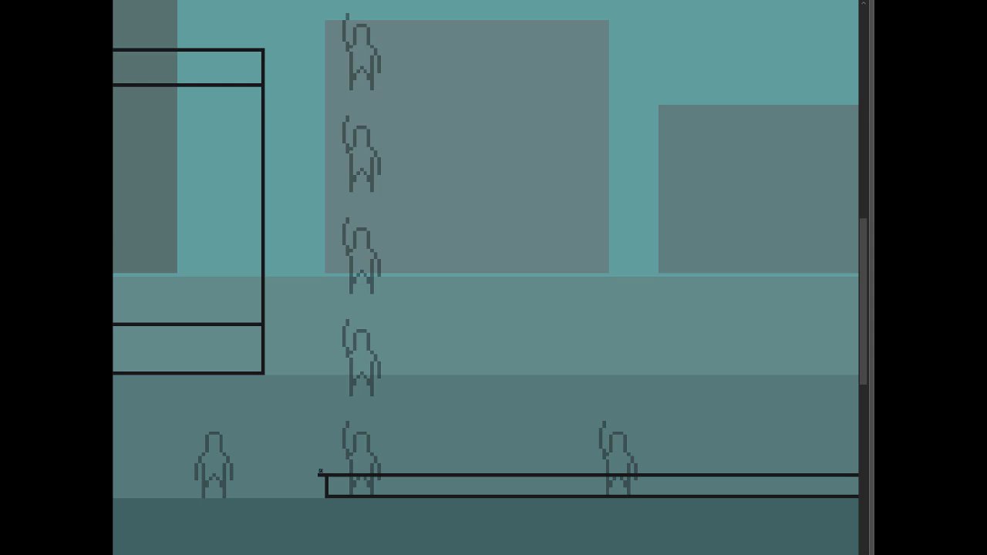
left_click(317, 468)
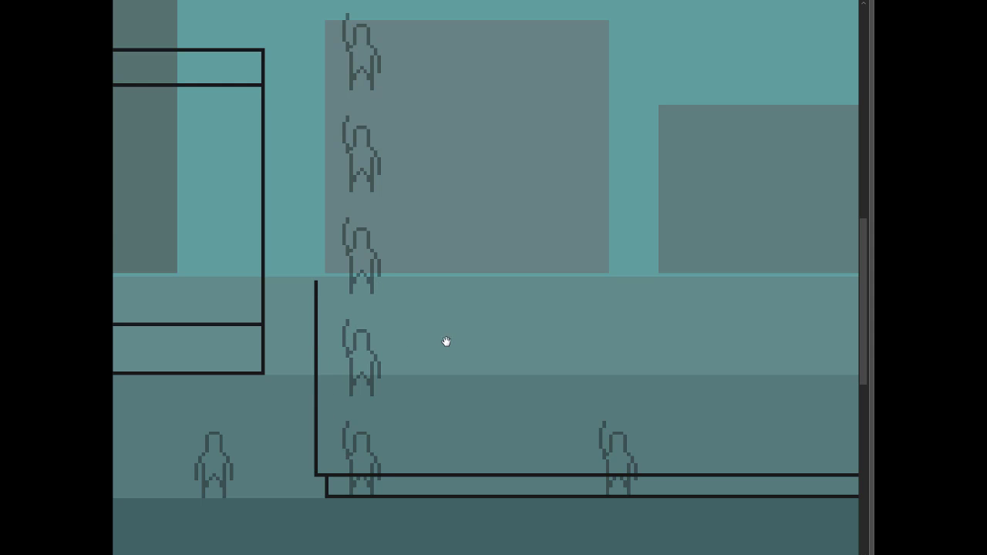
Shift the floor outline left and draw the right wall rising from the floor
left_click_drag(445, 341, 359, 348)
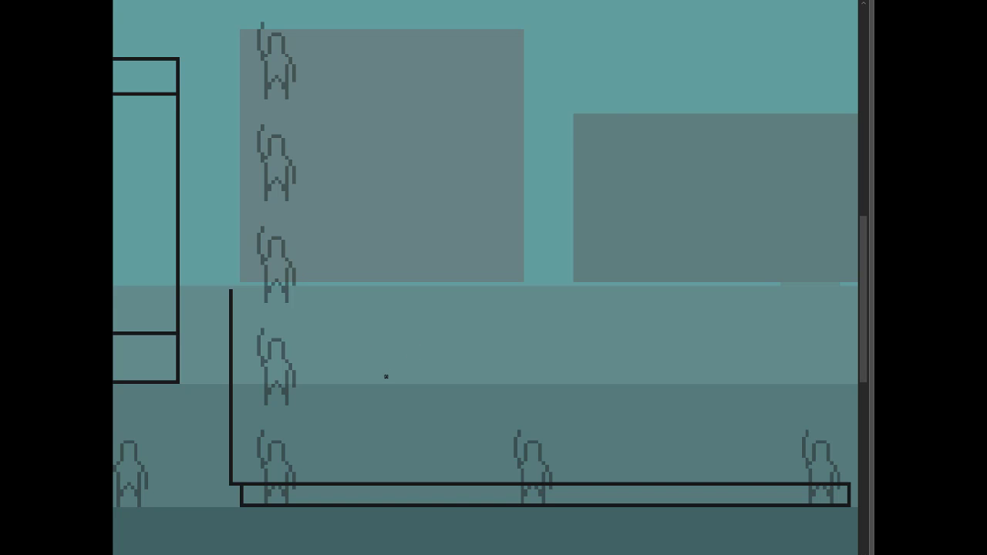
left_click_drag(386, 376, 293, 355)
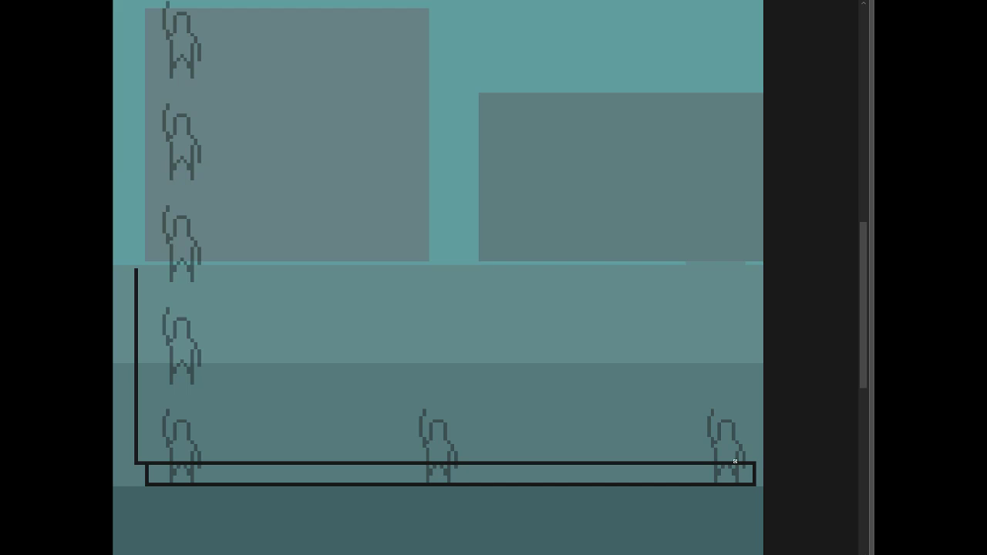
left_click_drag(731, 464, 710, 465)
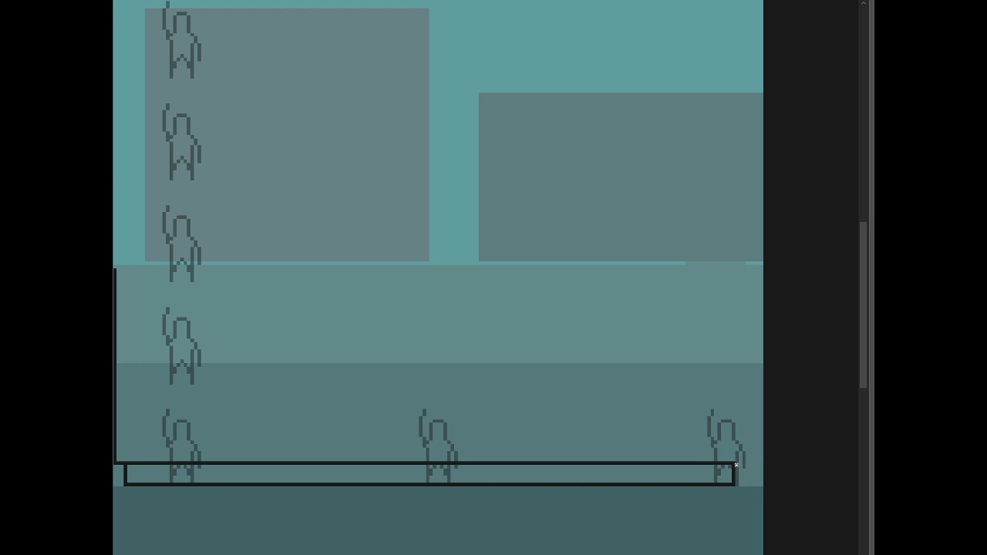
mouse_move(744, 452)
left_mouse_down()
mouse_move(772, 161)
mouse_move(746, 262)
left_mouse_up()
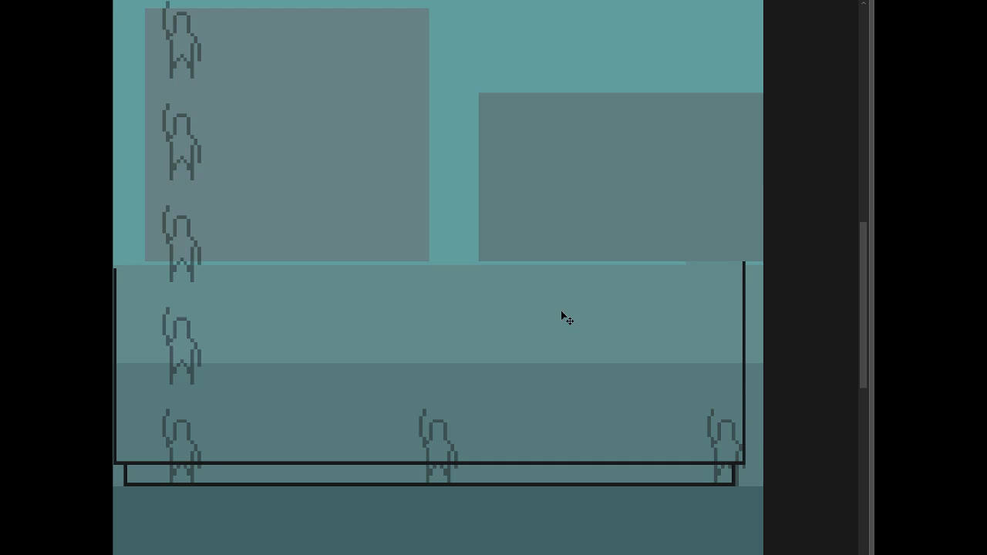
left_click_drag(328, 402, 362, 384)
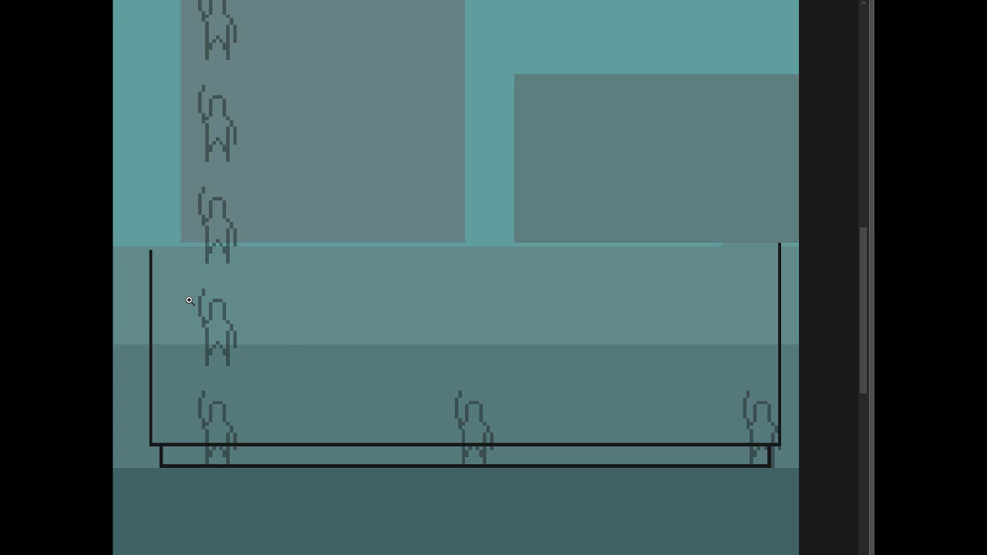
scroll(207, 298, "up", 1)
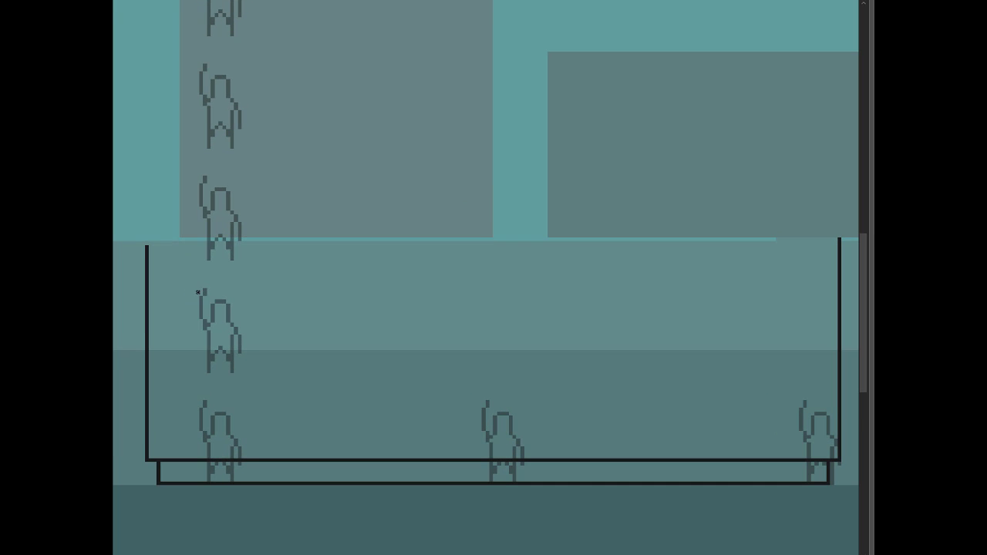
Draw the first window outline and copy it to the carriage's right end
mouse_move(198, 291)
left_mouse_down()
mouse_move(198, 349)
mouse_move(259, 351)
mouse_move(260, 274)
mouse_move(196, 275)
mouse_move(194, 297)
mouse_move(237, 341)
left_mouse_up()
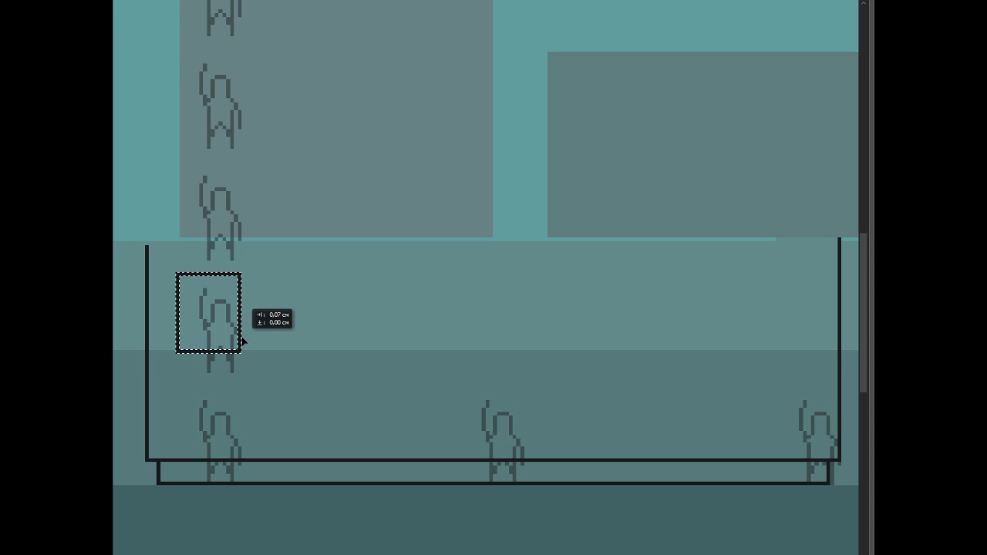
scroll(242, 342, "down", 1)
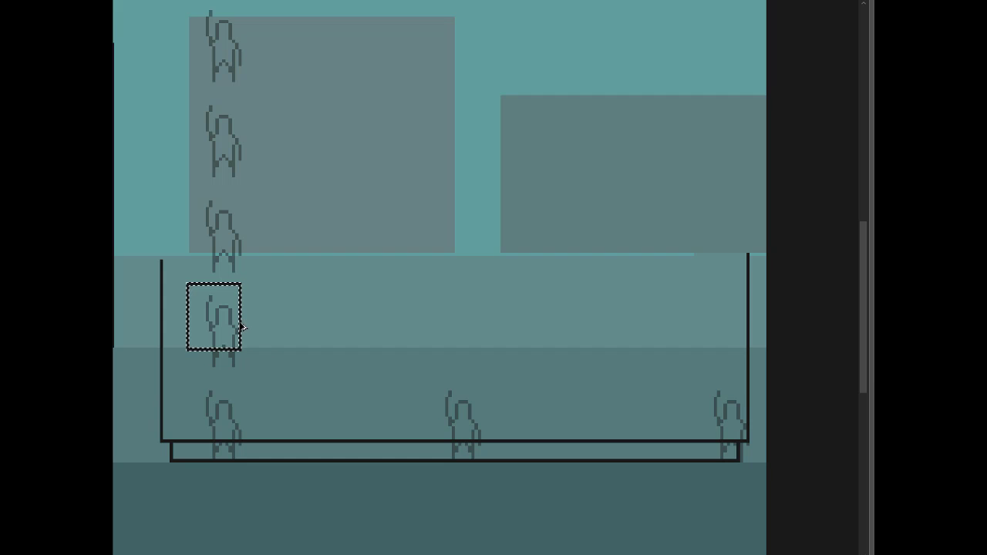
left_click_drag(244, 324, 713, 337)
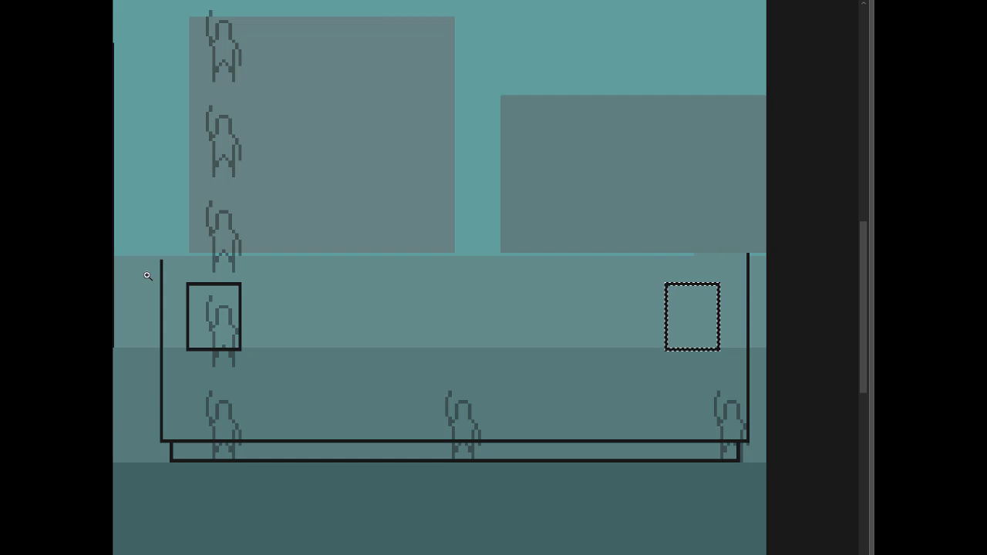
scroll(193, 292, "up", 1)
left_click(186, 285)
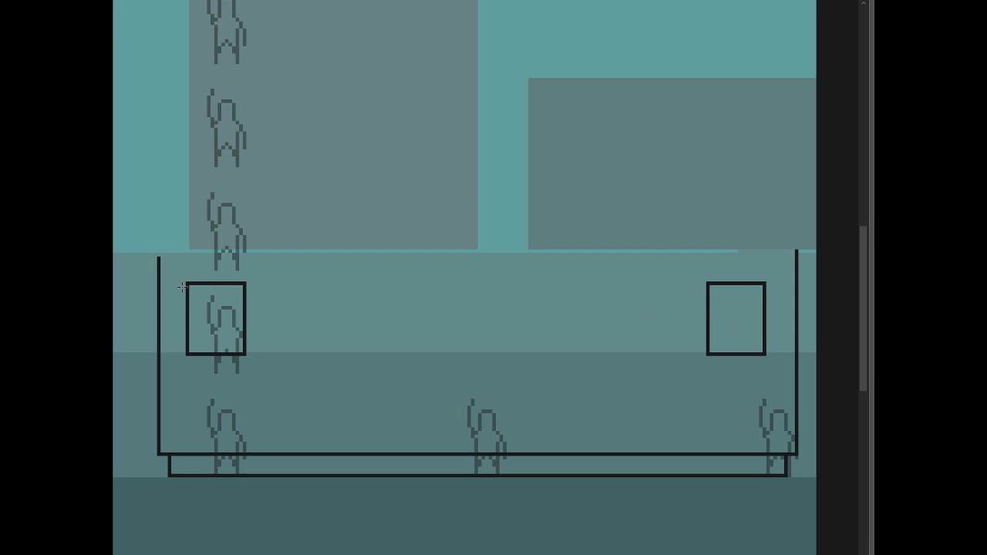
left_click_drag(188, 283, 161, 290)
left_click_drag(766, 282, 791, 291)
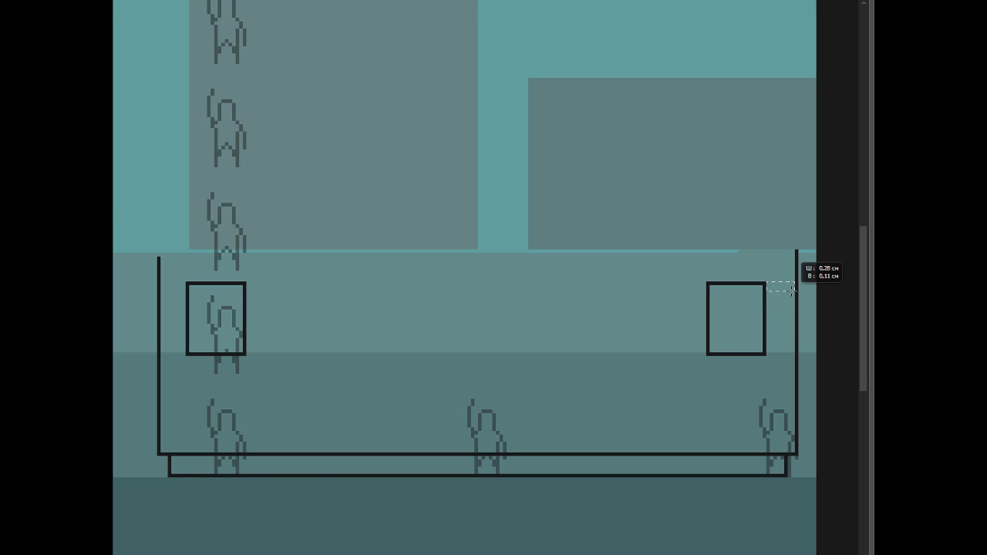
Nudge the right-end window slightly right to even its gap to the wall
left_click_drag(678, 270, 775, 374)
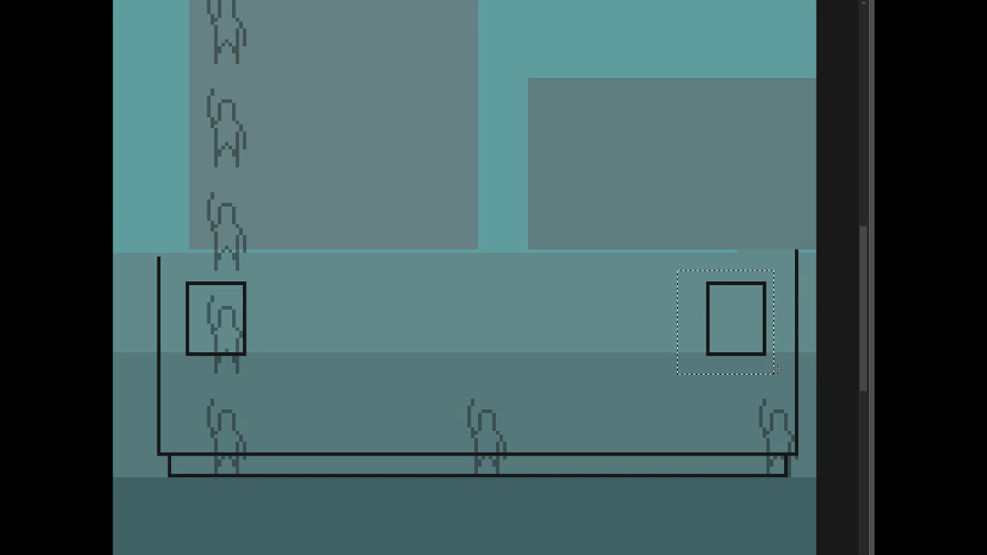
key("Right")
key("ctrl+d")
left_click_drag(771, 281, 796, 300)
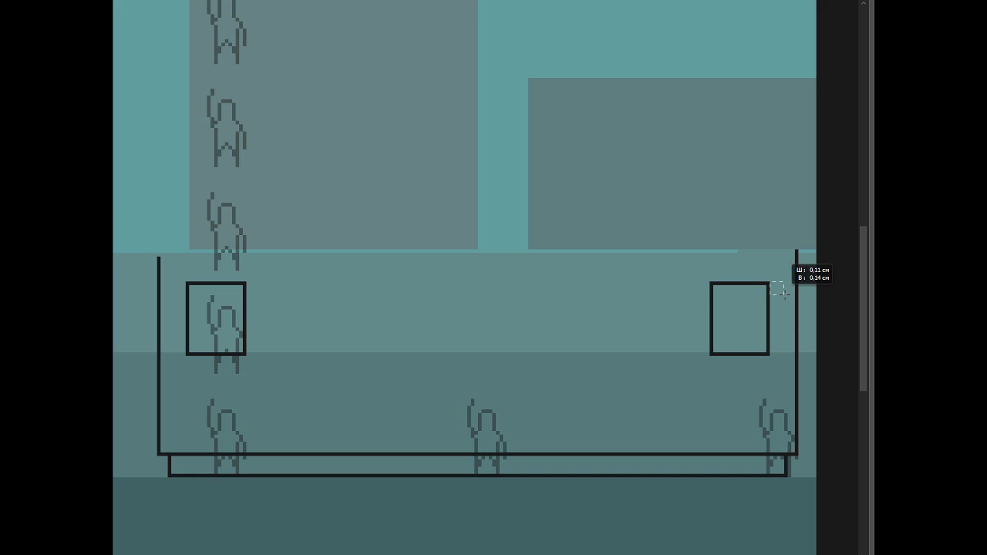
key("ctrl+d")
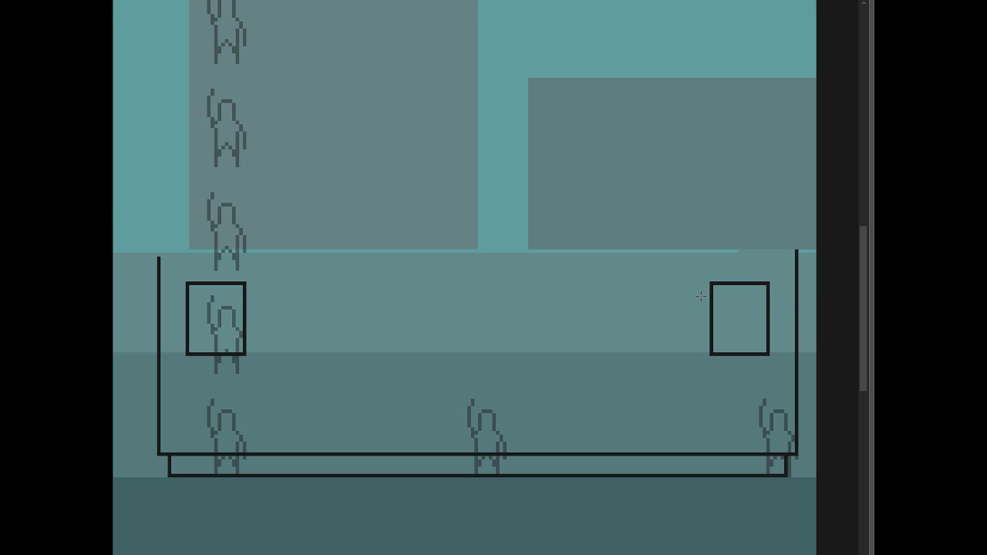
Duplicate the first window, then the pair, to fill out the row of seven windows
mouse_move(188, 282)
left_mouse_down()
mouse_move(246, 353)
mouse_move(314, 359)
left_mouse_up()
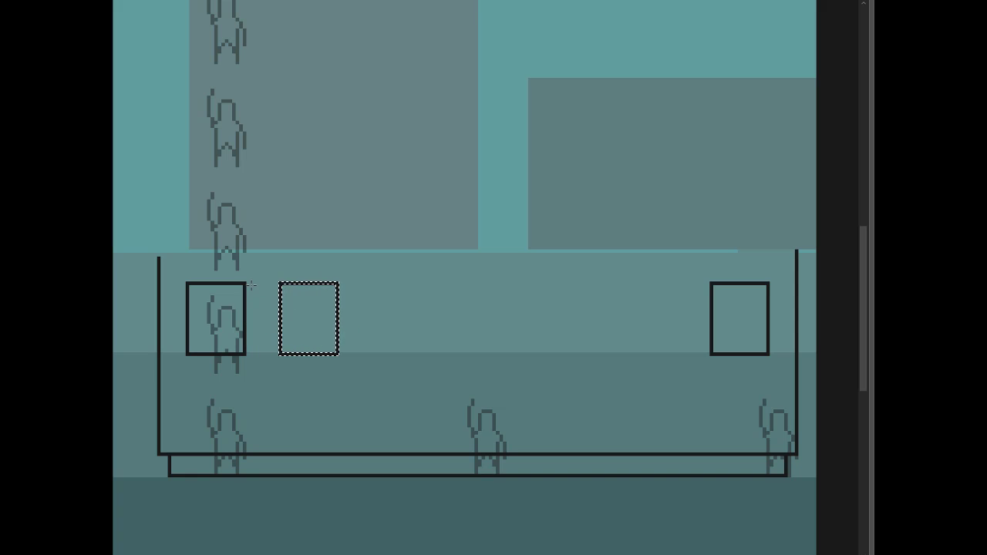
left_click_drag(250, 283, 374, 332)
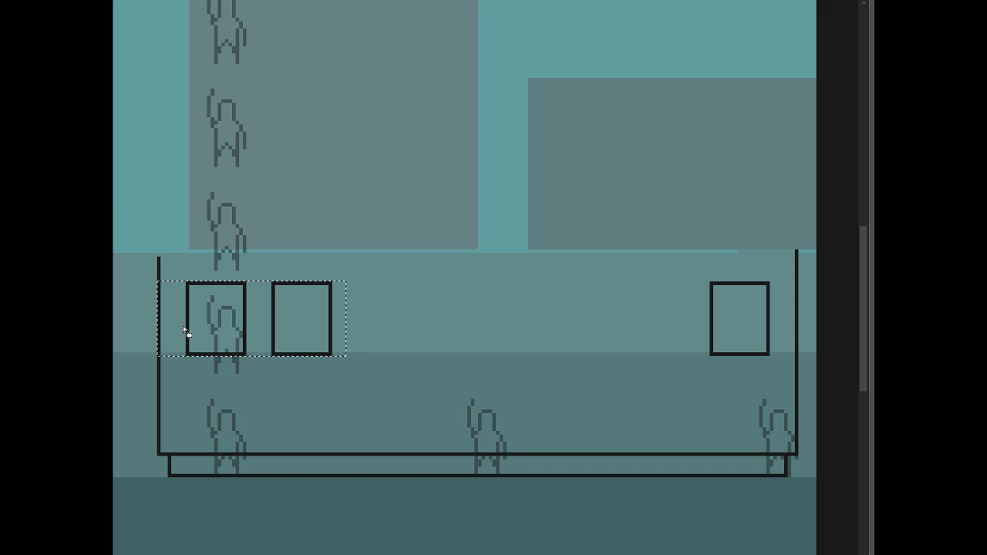
left_click_drag(185, 331, 530, 331)
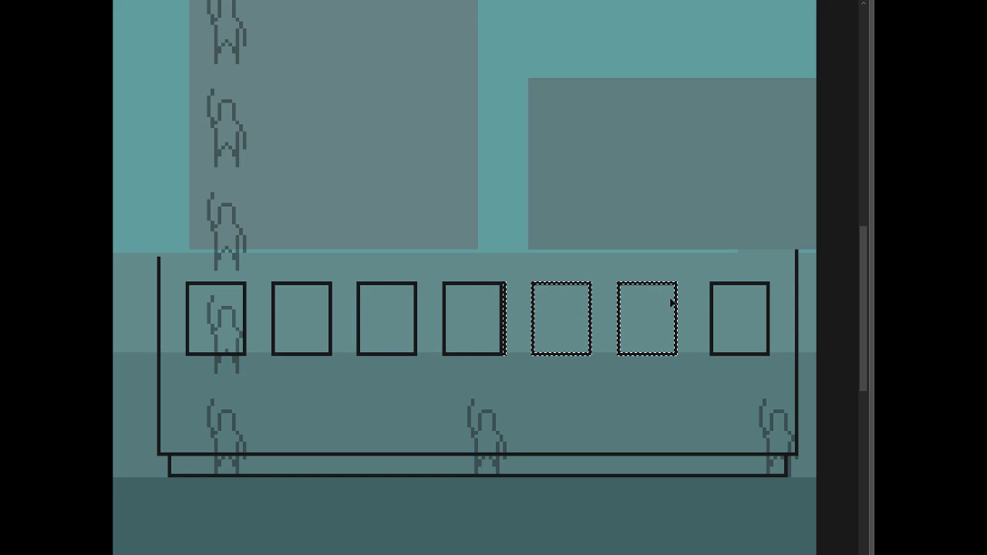
left_click(629, 322)
left_click_drag(677, 285, 699, 296)
Pull the carriage's right wall and last window slightly inward
left_click_drag(811, 239, 705, 488)
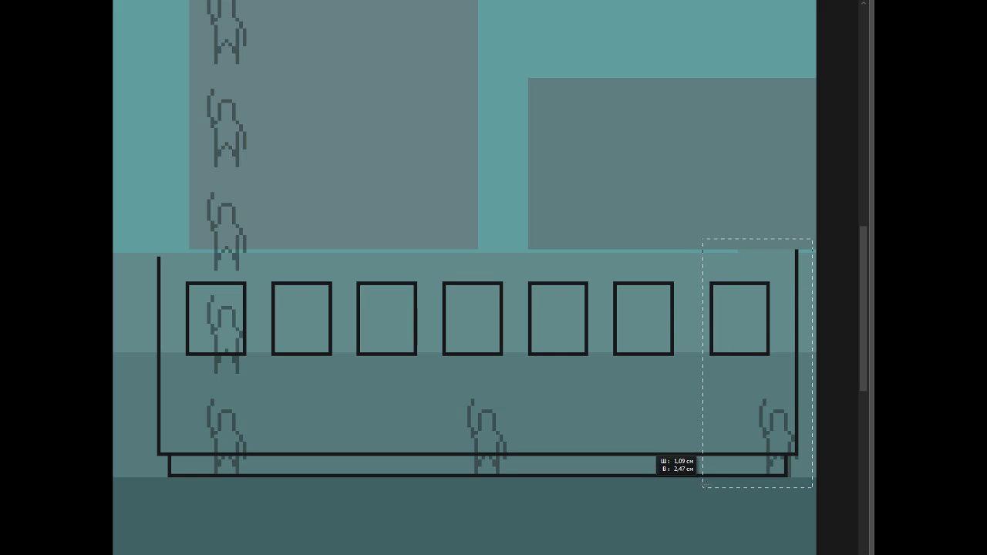
left_click_drag(746, 355, 735, 355)
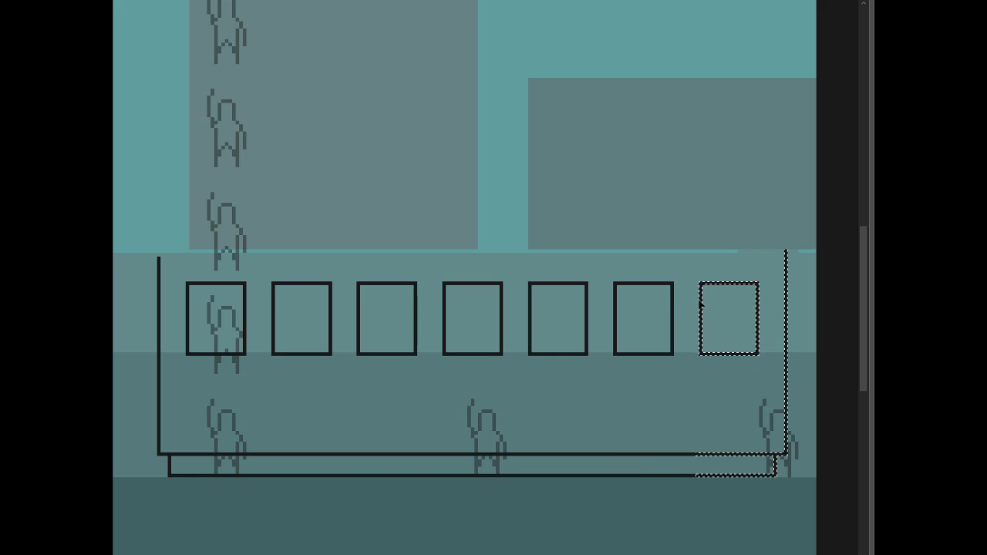
left_click_drag(679, 282, 688, 294)
left_click(664, 370)
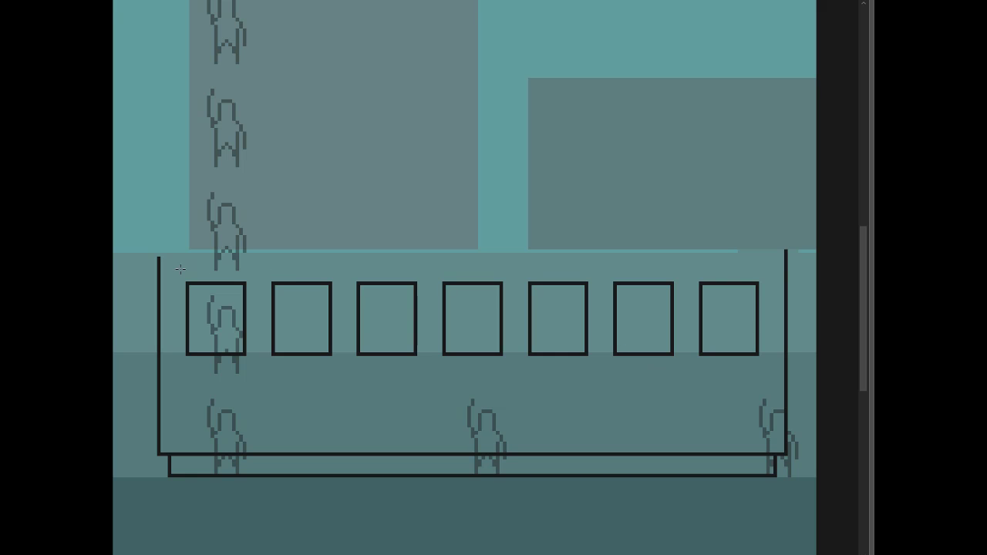
mouse_move(180, 269)
left_mouse_down()
mouse_move(767, 380)
mouse_move(758, 421)
left_mouse_up()
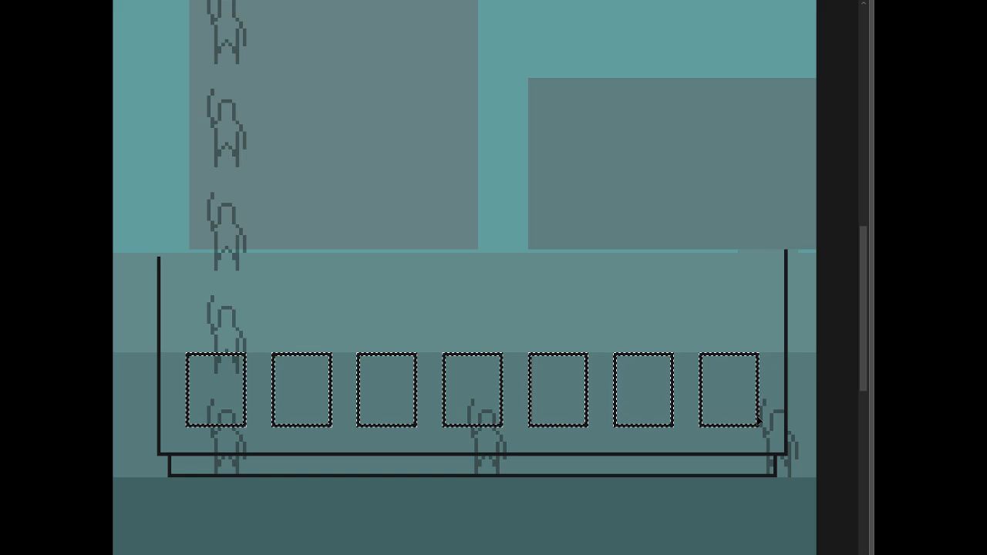
Duplicate the window row to form a second row of seven windows
left_click_drag(758, 420, 773, 322)
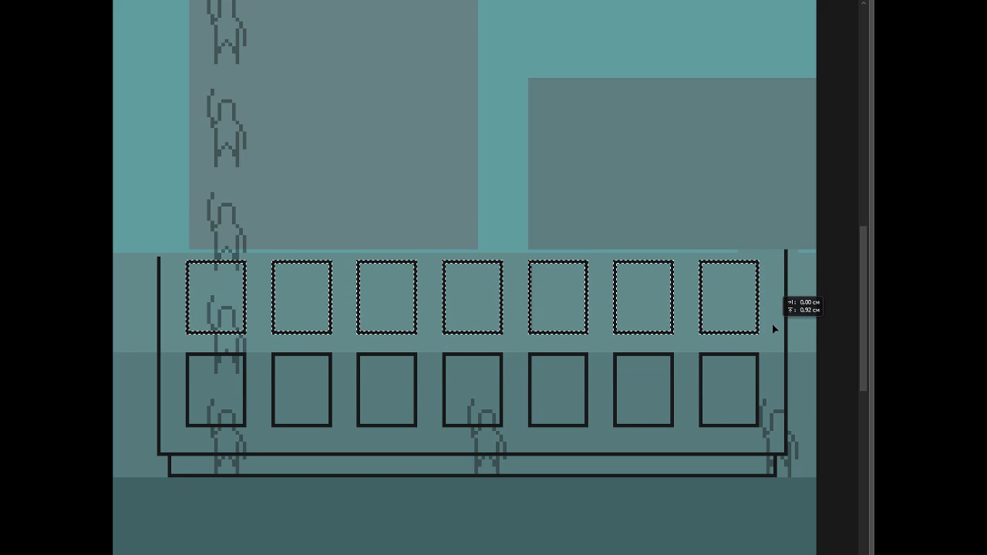
left_click_drag(772, 321, 775, 325)
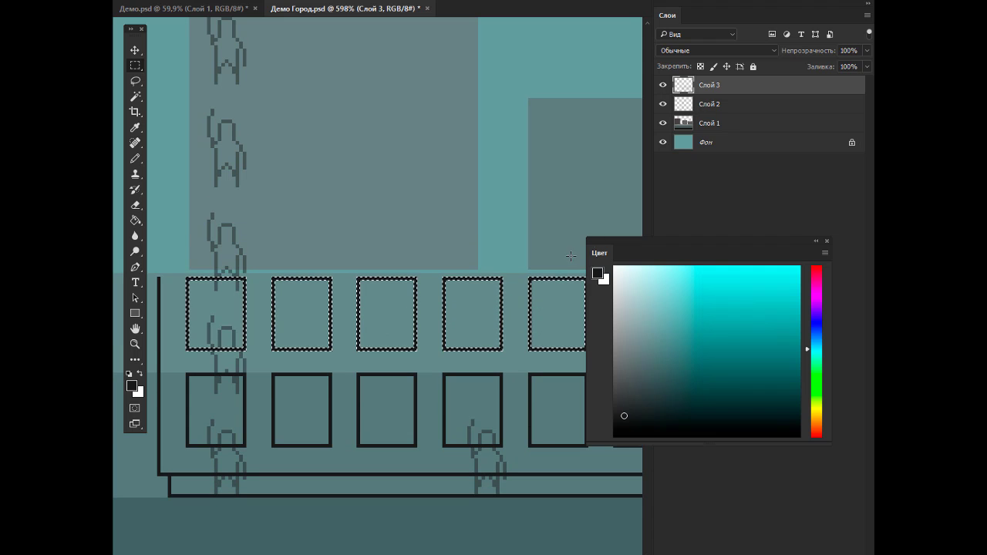
key("ctrl+d")
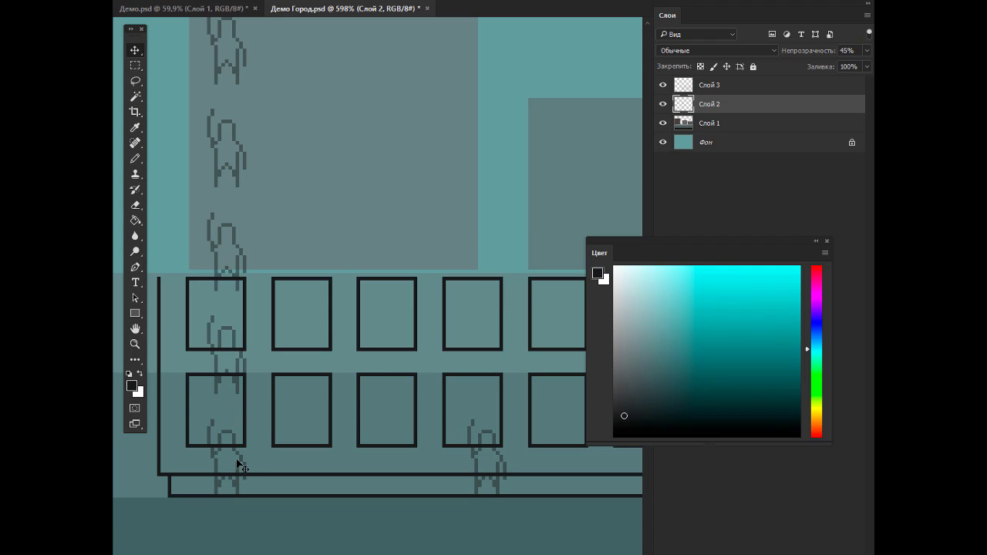
Move the figures down into the windows and lower the carriage's base strip
key("v")
left_click_drag(236, 462, 240, 432)
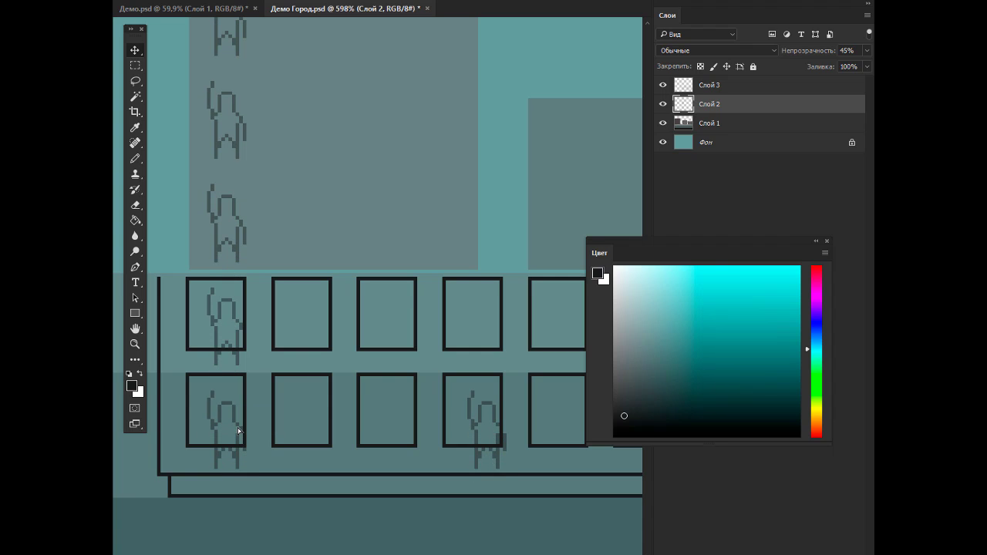
key("f")
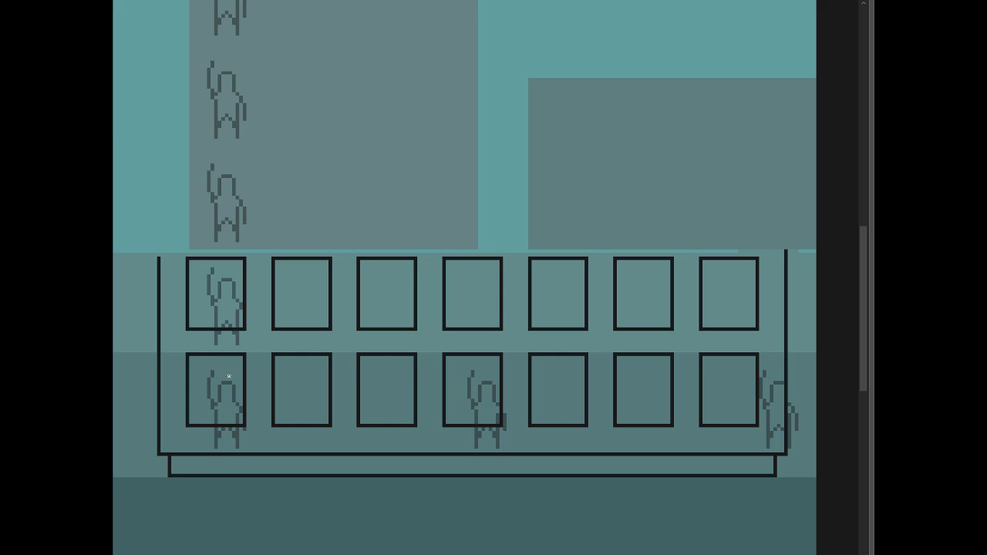
mouse_move(161, 495)
left_mouse_down()
mouse_move(786, 455)
mouse_move(776, 480)
left_mouse_up()
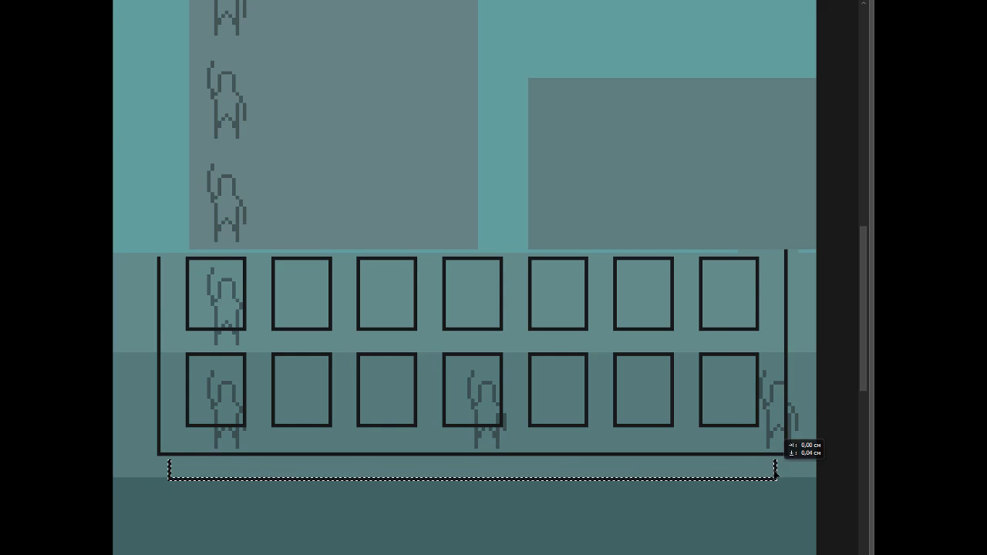
key("ctrl+d")
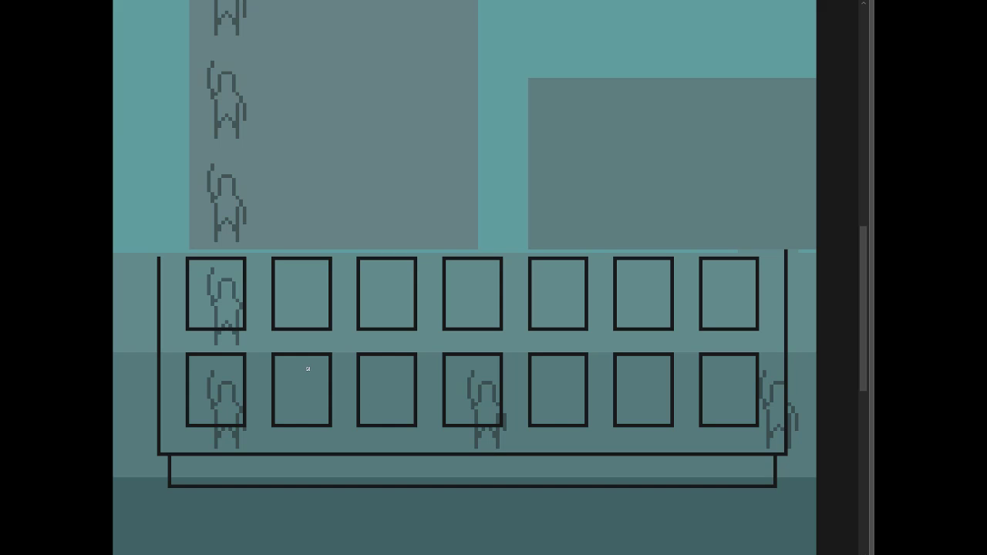
Nudge the top row of windows upward
left_click_drag(190, 246, 779, 342)
left_click(774, 341)
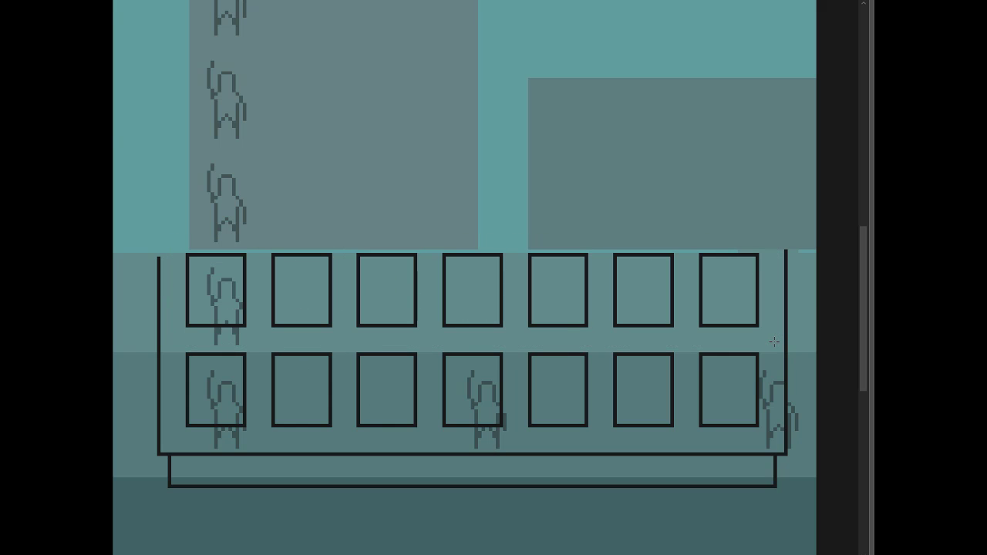
left_click_drag(775, 231, 171, 335)
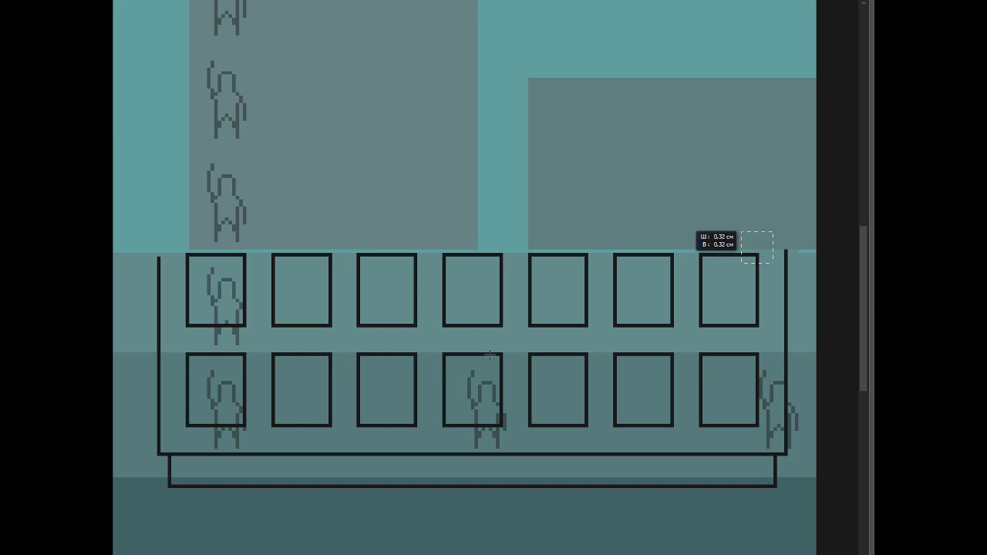
key("Up")
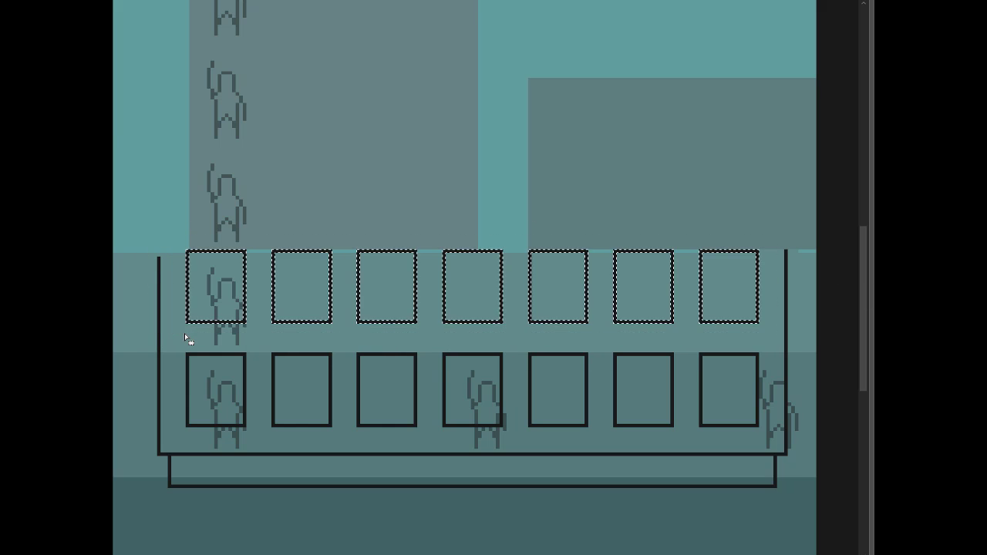
key("ctrl+d")
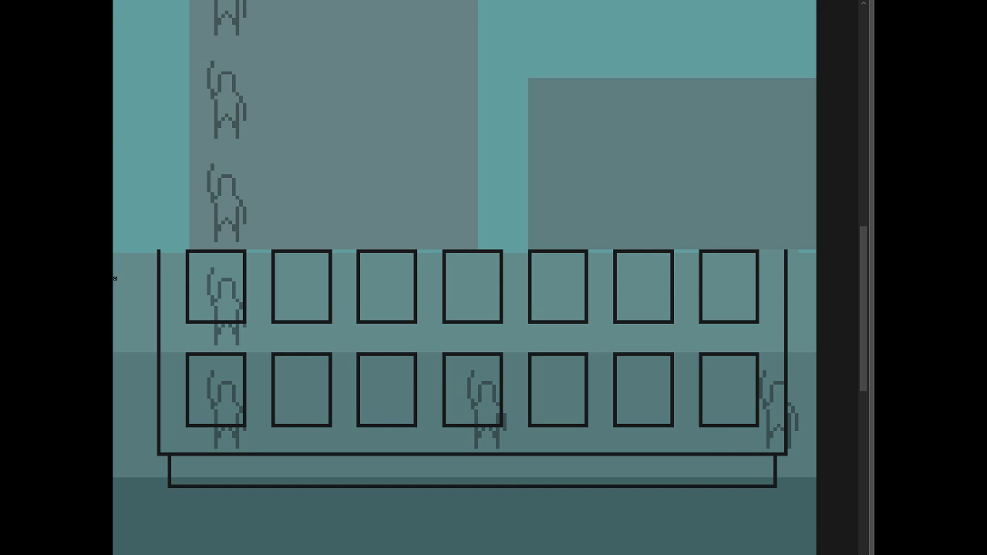
scroll(439, 234, "down", 2)
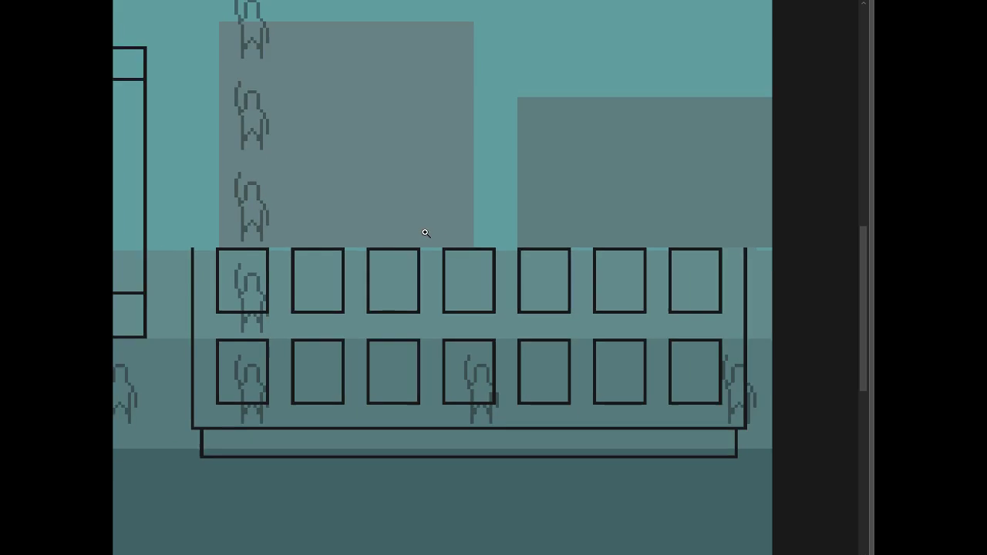
scroll(426, 232, "down", 1)
left_click_drag(304, 260, 341, 264)
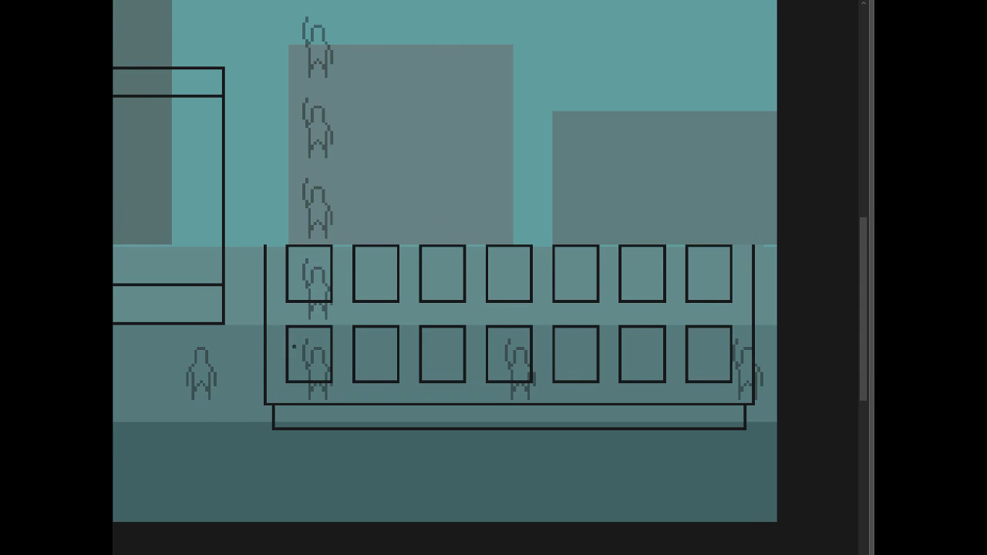
mouse_move(263, 341)
left_mouse_down()
mouse_move(209, 340)
mouse_move(261, 371)
left_mouse_up()
key("ctrl+z")
left_click_drag(344, 426, 330, 331)
key("ctrl+z")
mouse_move(344, 424)
left_mouse_down()
mouse_move(375, 324)
mouse_move(423, 425)
left_mouse_up()
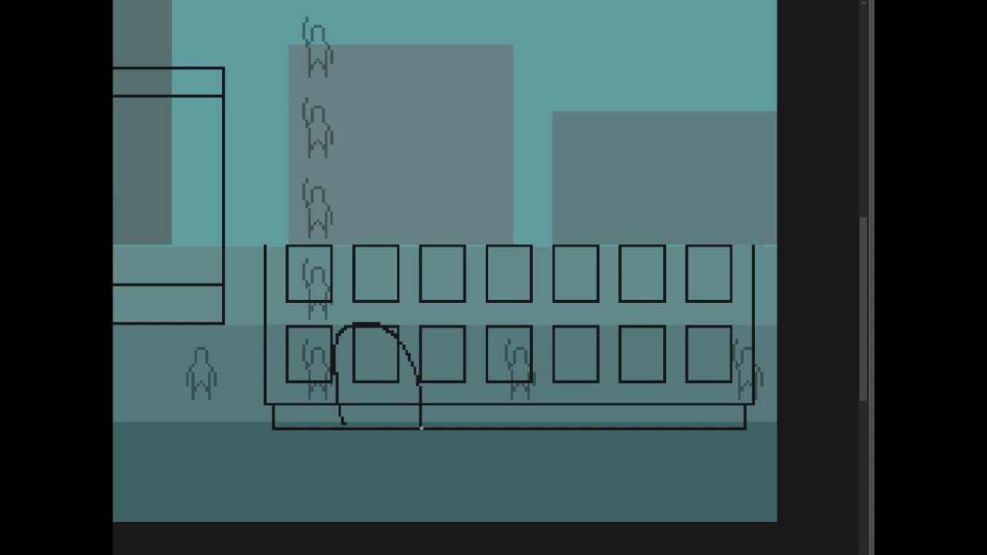
key("ctrl+z")
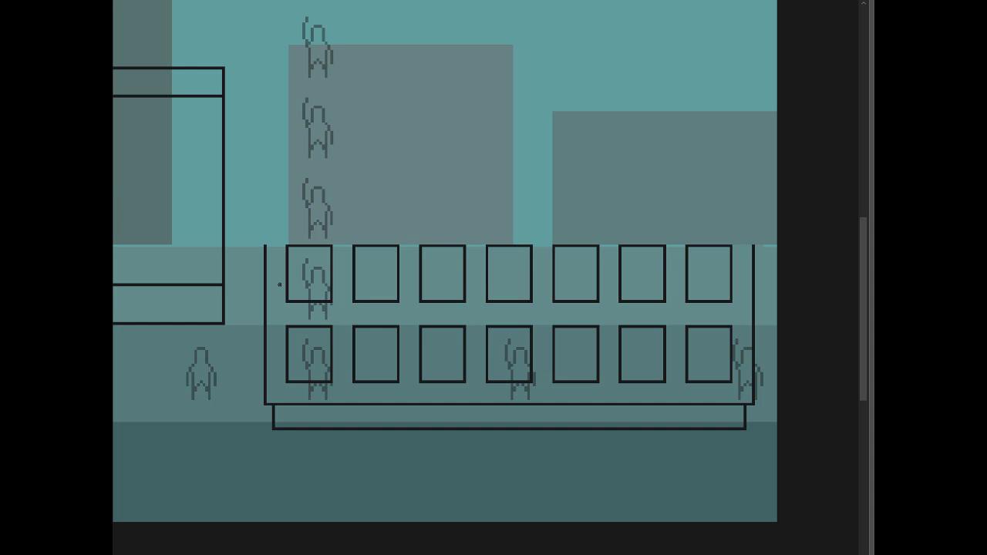
scroll(254, 380, "up", 2)
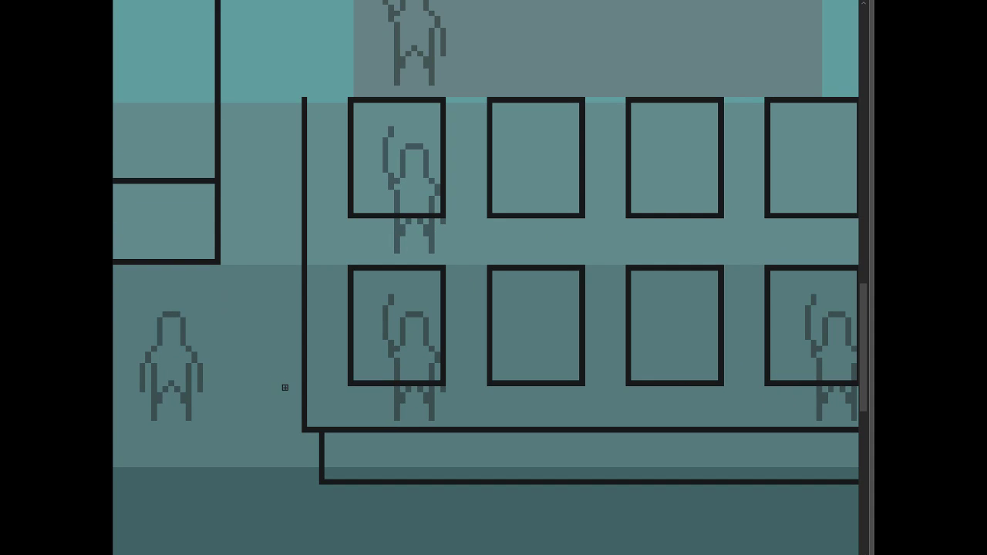
Delete the tall rectangular box standing left of the carriage
scroll(330, 304, "down", 1)
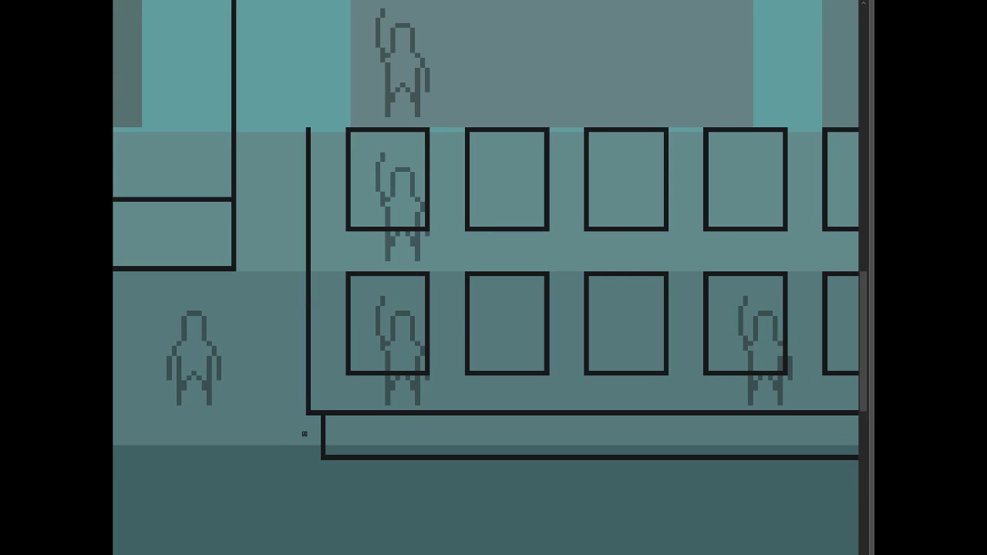
scroll(308, 285, "down", 1)
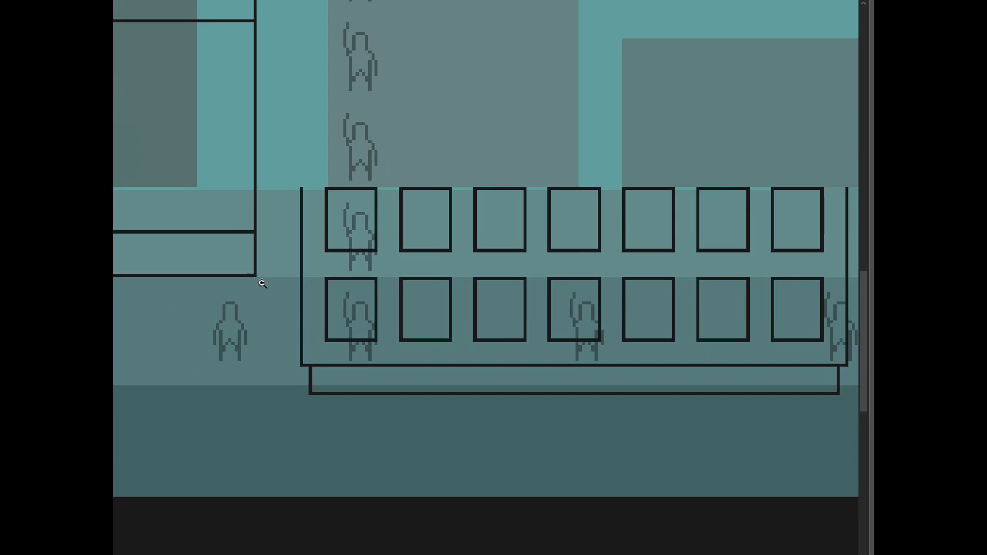
mouse_move(263, 282)
left_mouse_down()
mouse_move(402, 352)
mouse_move(159, 39)
left_mouse_up()
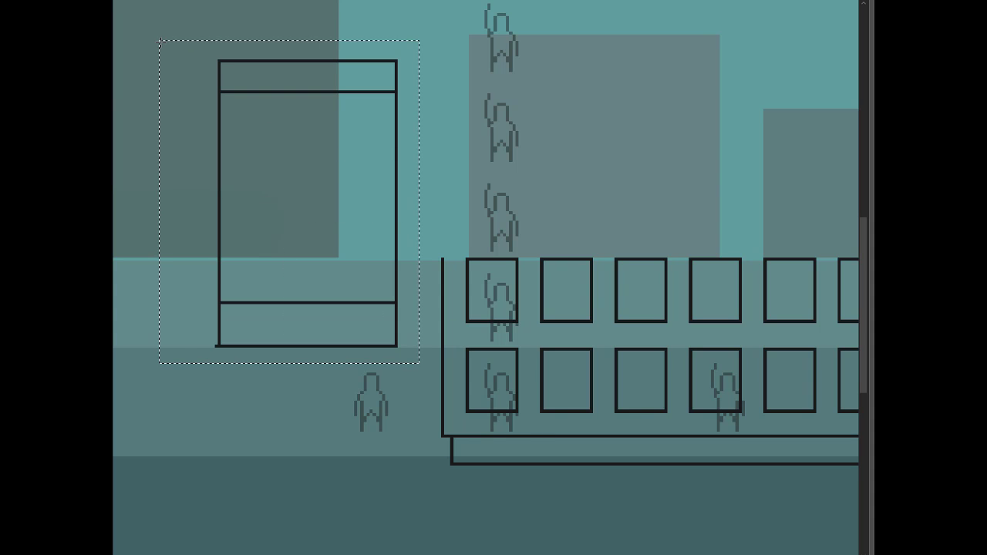
key("Delete")
Draw the canopy line out from the carriage wall and the ground line below it
scroll(370, 326, "up", 1)
scroll(390, 290, "up", 1)
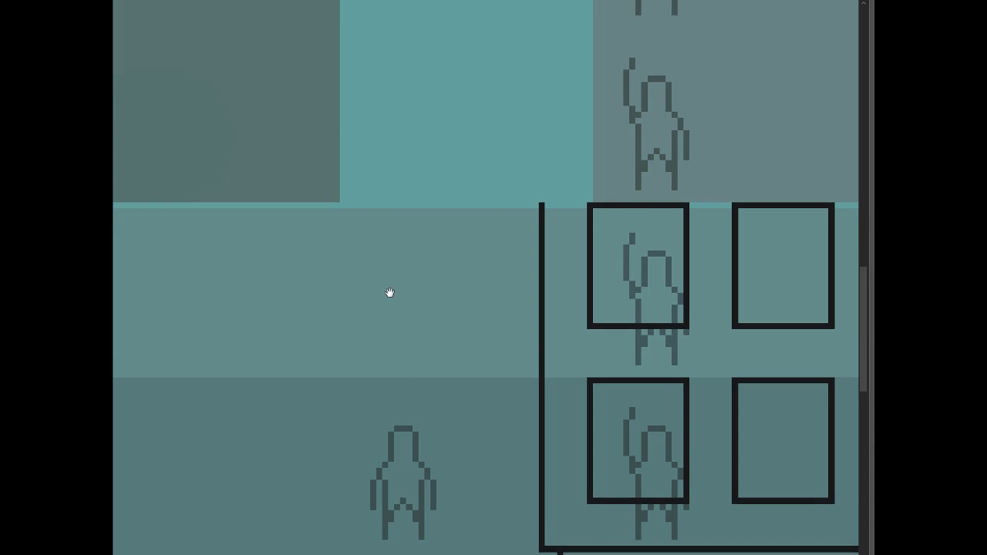
mouse_move(545, 408)
left_mouse_down()
mouse_move(511, 304)
mouse_move(315, 301)
left_mouse_up()
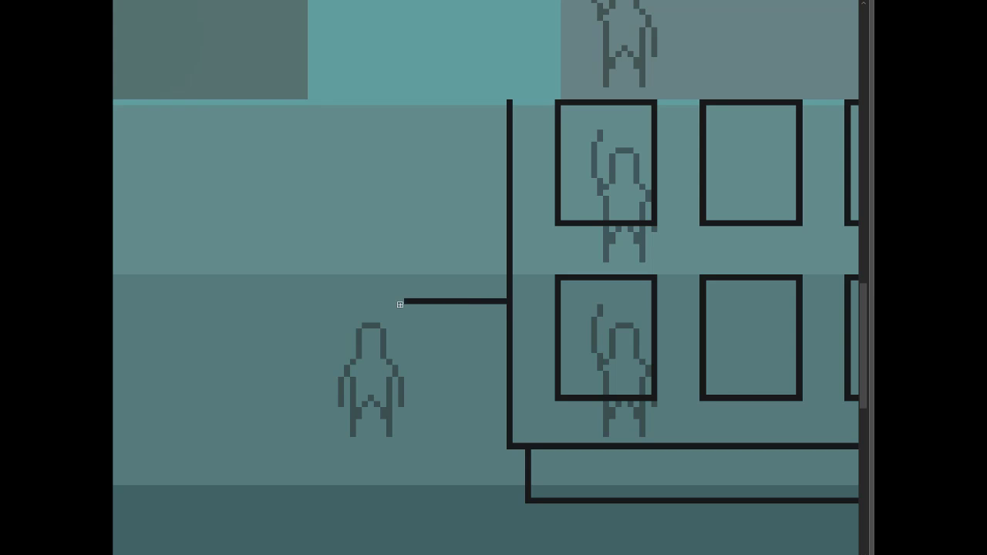
mouse_move(509, 434)
left_mouse_down()
mouse_move(373, 501)
mouse_move(428, 502)
left_mouse_up()
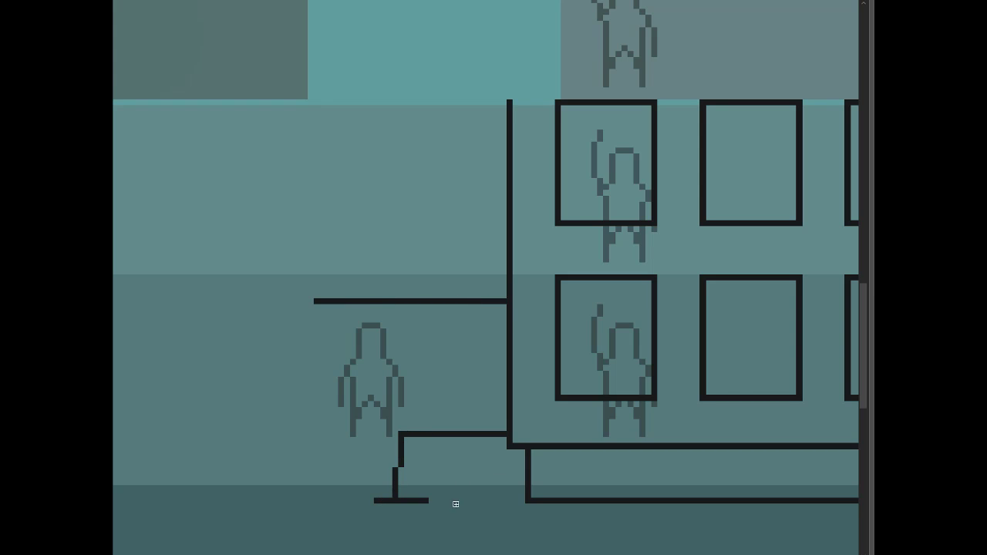
left_click_drag(528, 501, 418, 500)
mouse_move(348, 307)
left_mouse_down()
mouse_move(352, 502)
mouse_move(361, 498)
mouse_move(359, 340)
mouse_move(374, 317)
mouse_move(374, 502)
left_mouse_up()
key("ctrl+z")
key("ctrl+z")
Redraw the platform line leftward and connect it down to the post
left_click_drag(401, 435, 505, 434)
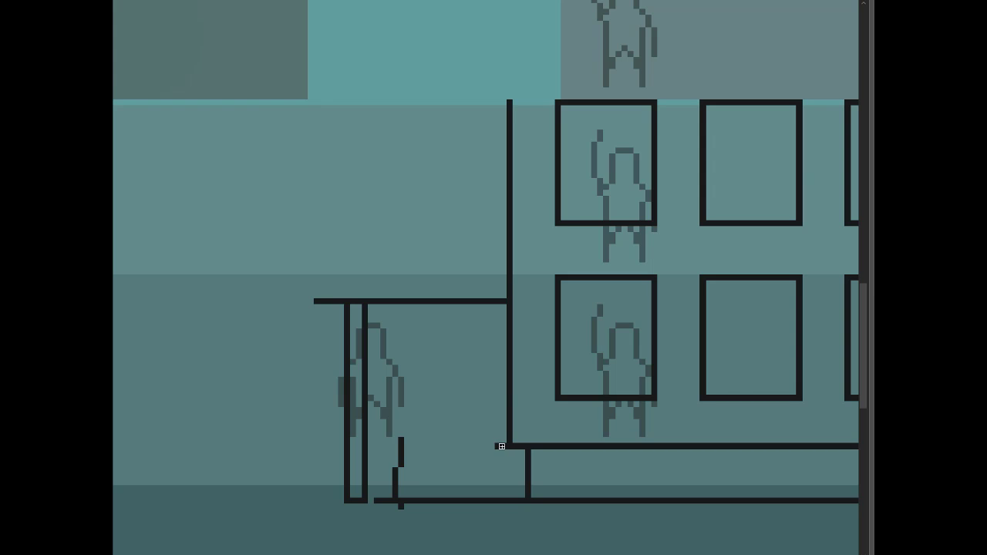
left_click_drag(501, 446, 395, 447)
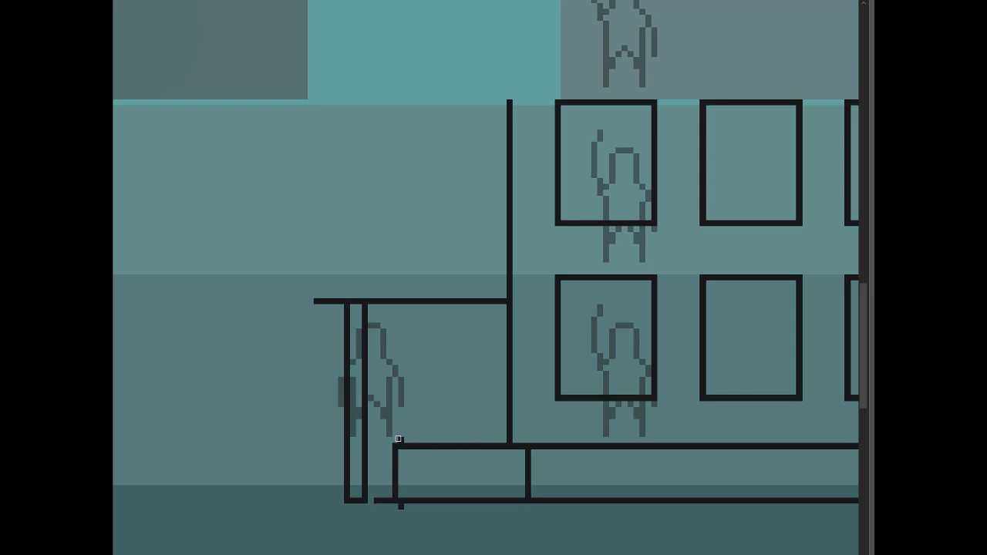
mouse_move(369, 446)
left_mouse_down()
mouse_move(394, 447)
mouse_move(387, 502)
left_mouse_up()
left_click(332, 446)
Shift the entrance posts right and remove the leftover segment between them
left_click_drag(296, 274, 416, 516)
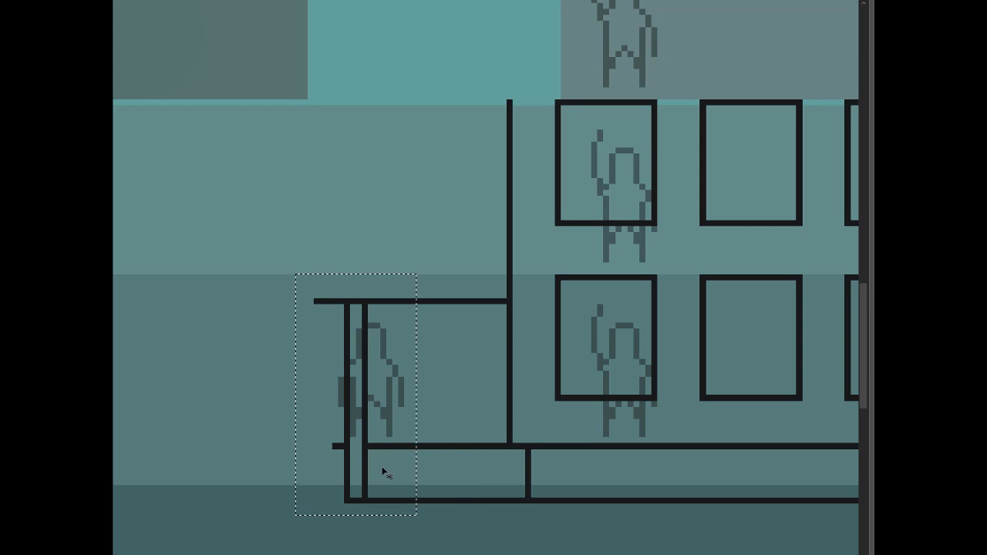
left_click_drag(380, 469, 390, 437)
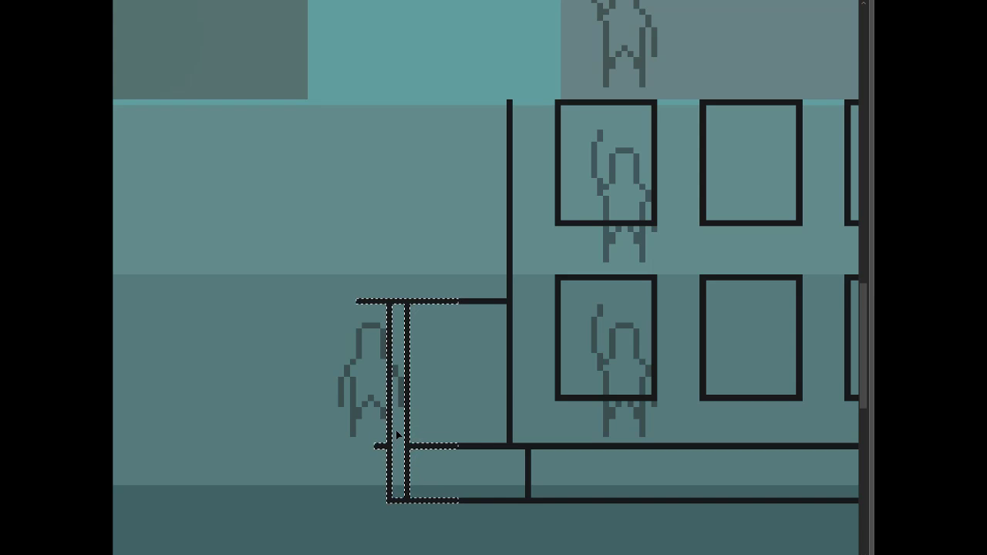
left_click_drag(395, 438, 423, 438)
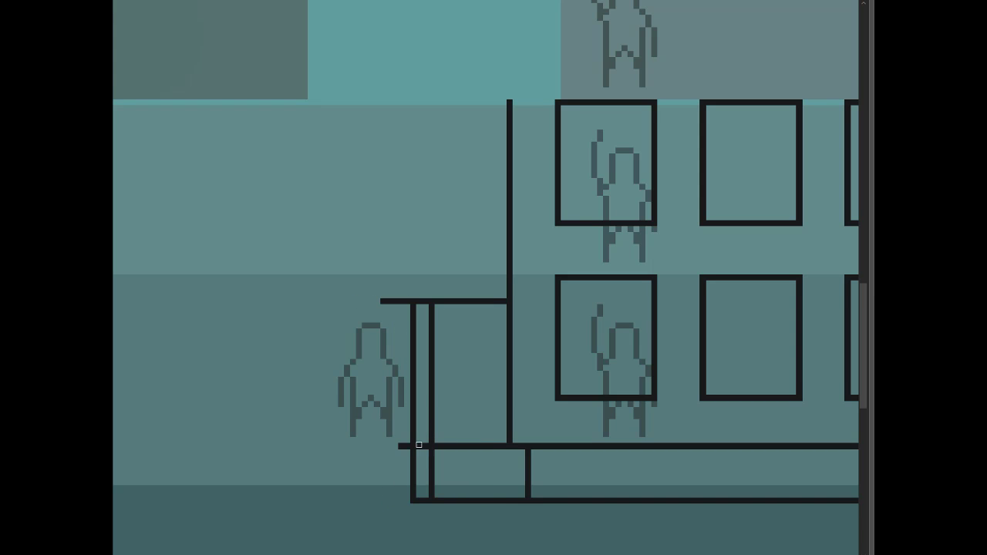
left_click(421, 445)
Draw pixel stair steps from the entrance down to the ground line
left_click_drag(383, 461, 358, 489)
mouse_move(357, 492)
left_mouse_down()
mouse_move(346, 501)
mouse_move(410, 503)
left_mouse_up()
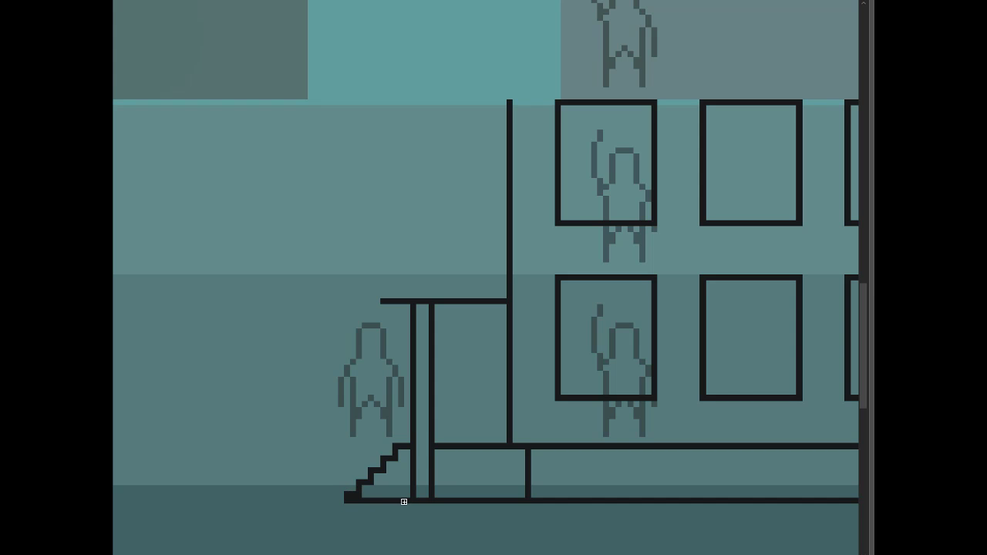
left_click_drag(403, 461, 397, 451)
left_click_drag(325, 450, 397, 485)
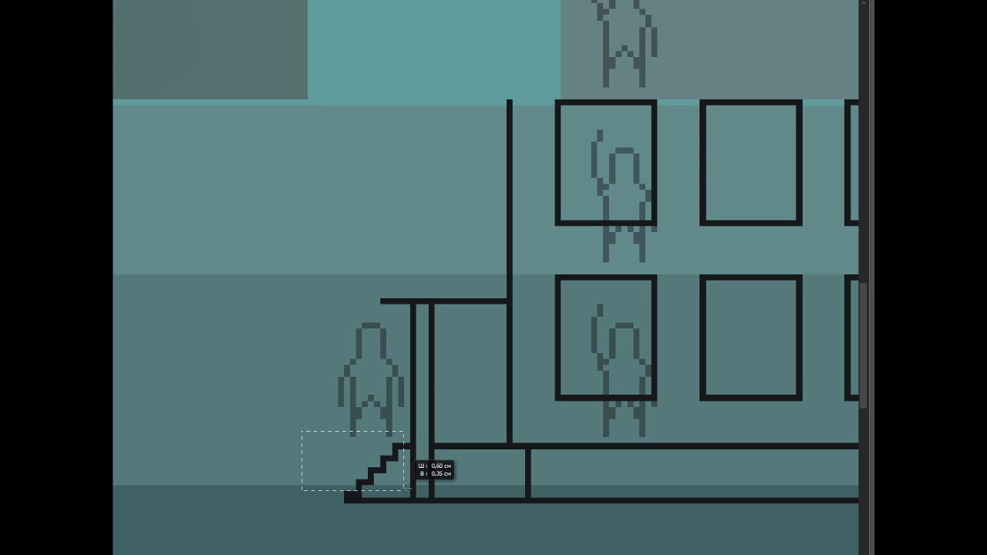
key("ctrl+d")
left_click_drag(581, 481, 478, 449)
Fill a thin strip under the carriage black as a ground line
scroll(513, 462, "down", 1)
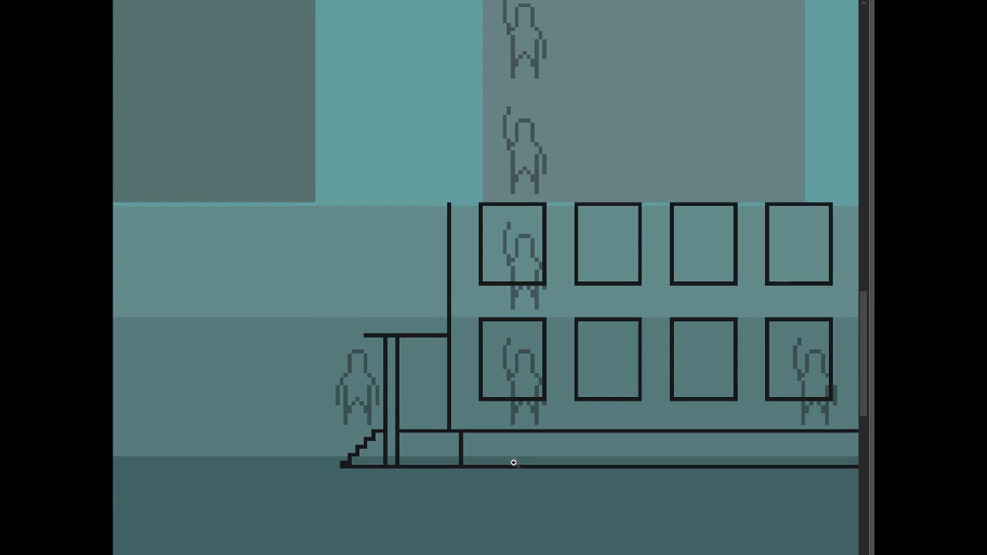
scroll(537, 458, "down", 1)
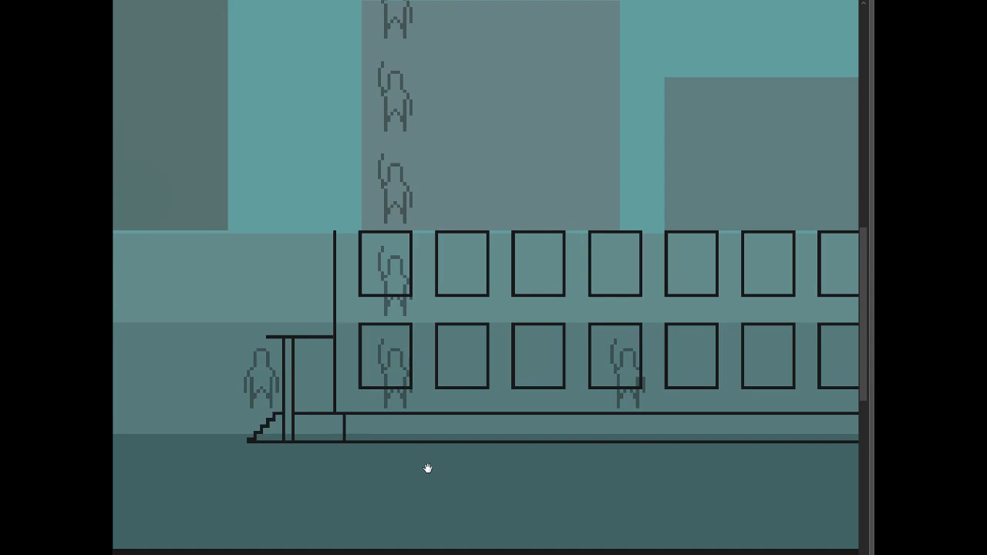
left_click_drag(427, 467, 331, 464)
left_click_drag(140, 453, 805, 441)
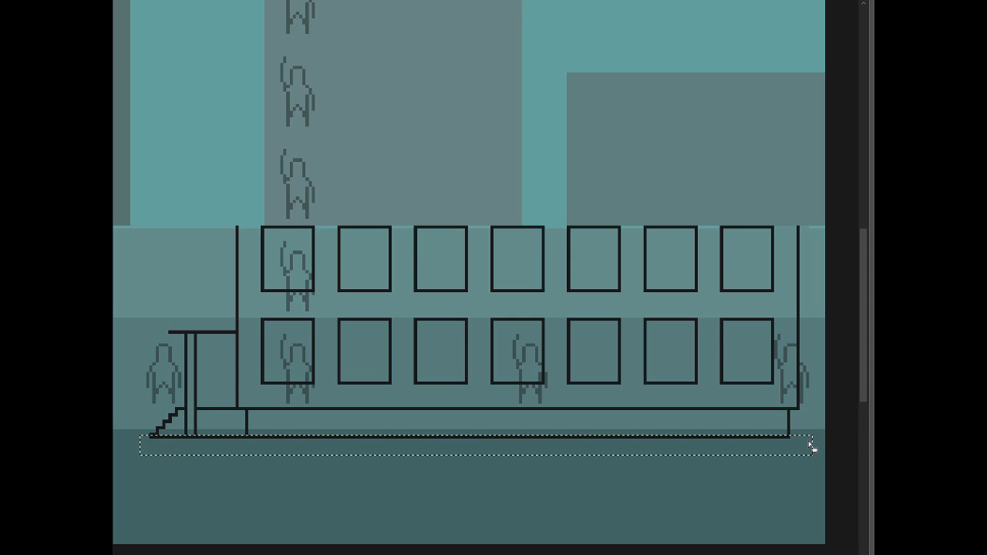
key("alt+BackSpace")
key("ctrl+d")
Extend the porch posts down to the ground and join their bottoms with a bar
scroll(132, 438, "up", 2)
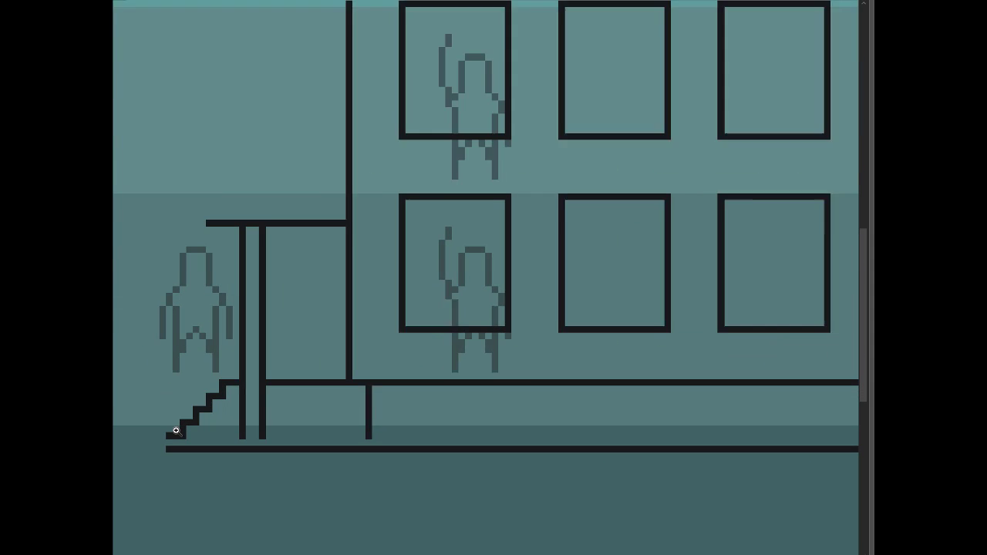
scroll(132, 439, "up", 1)
left_click(250, 444)
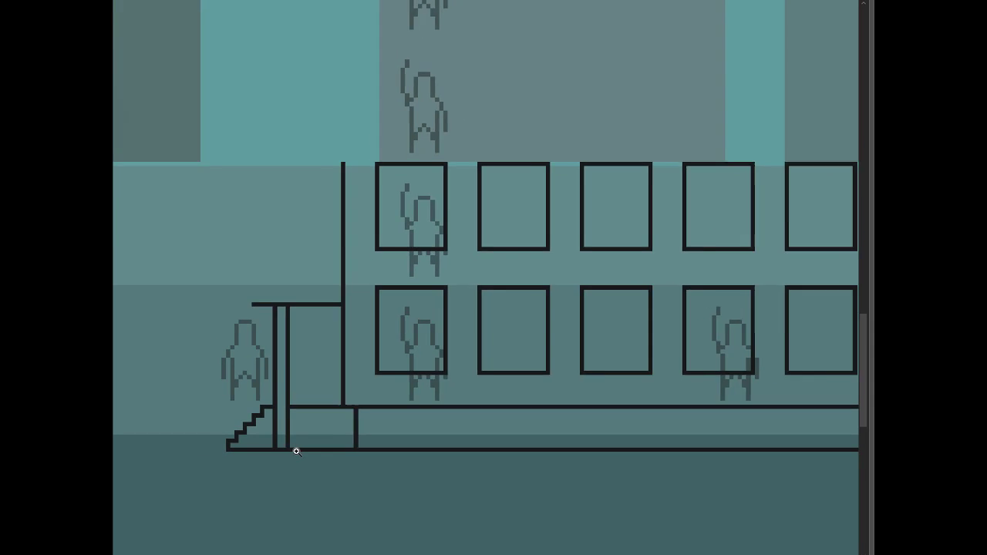
scroll(293, 452, "down", 2)
scroll(274, 450, "up", 1)
left_click_drag(254, 456, 274, 455)
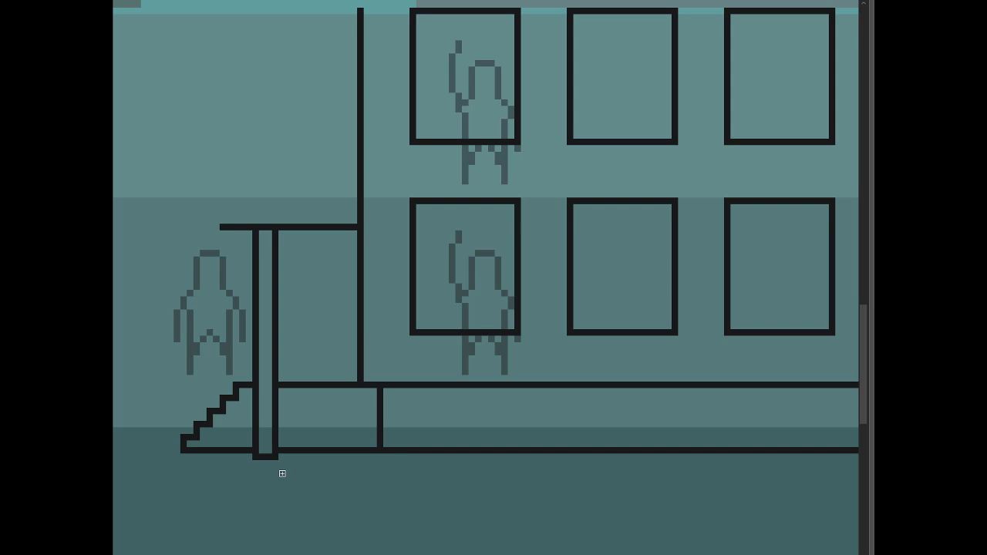
Thicken the canopy into a slab and add a railing from pillar to wall
scroll(282, 474, "down", 1)
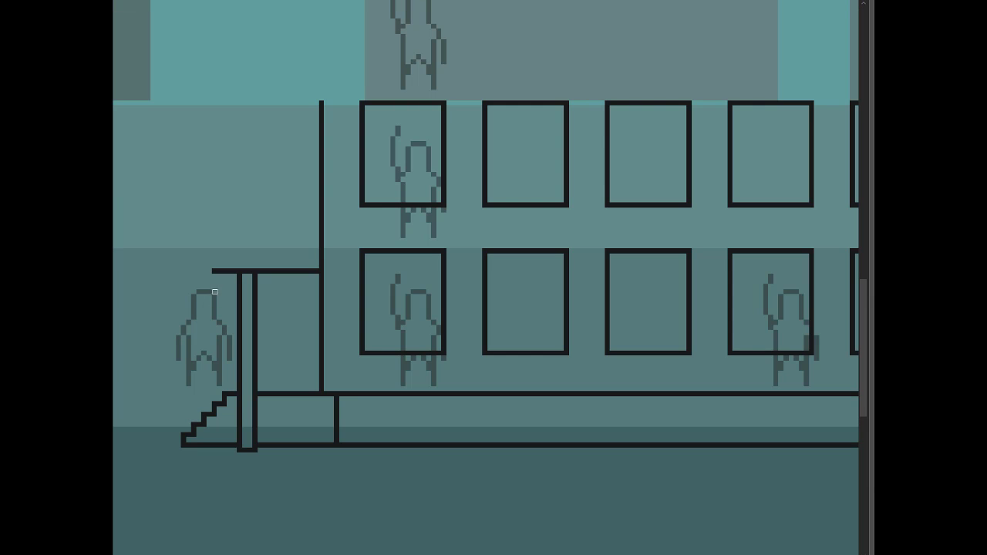
left_click_drag(286, 292, 379, 300)
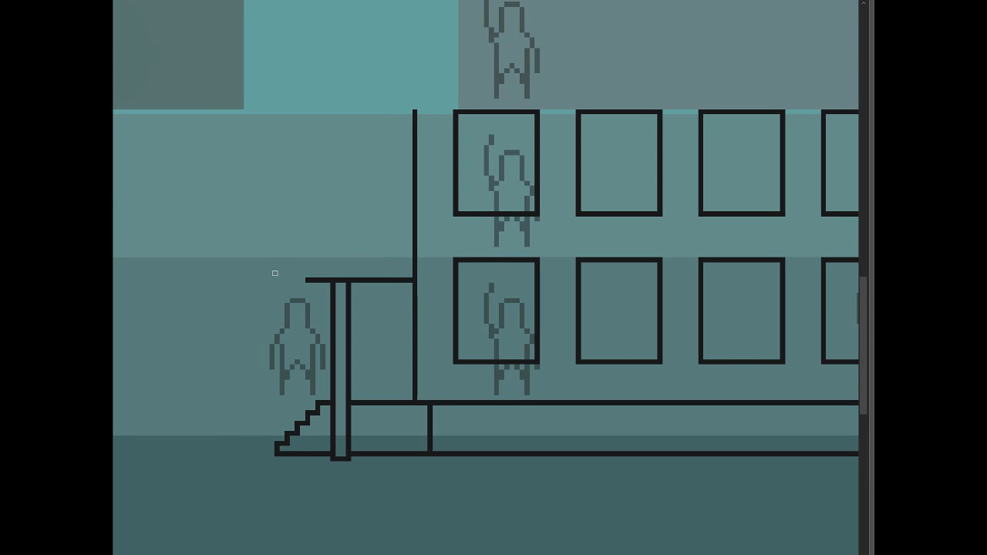
left_click_drag(260, 259, 414, 281)
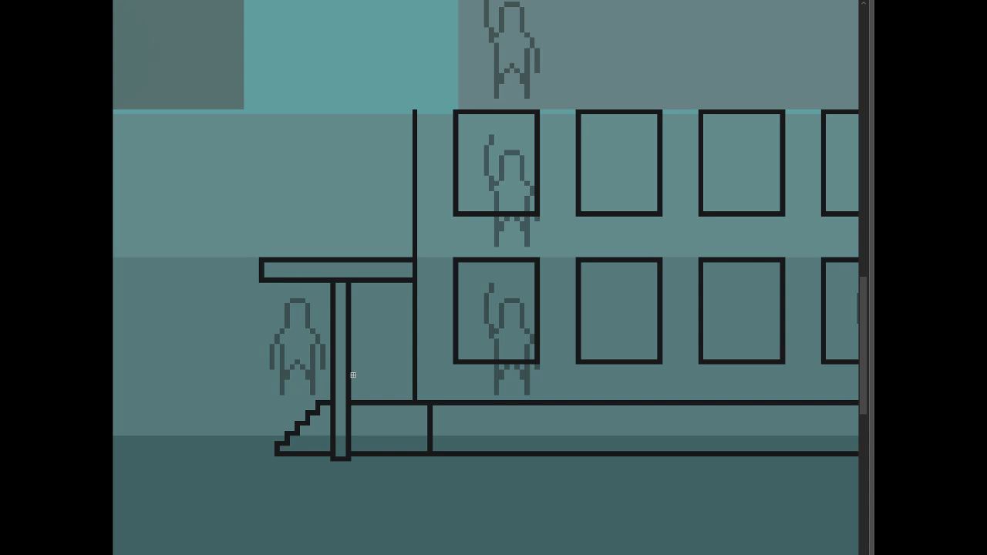
mouse_move(354, 375)
left_mouse_down()
mouse_move(414, 377)
mouse_move(363, 396)
mouse_move(395, 400)
left_mouse_up()
Nudge the porch one pixel right, then shift the porch pillar a few pixels left
left_click_drag(229, 216, 397, 474)
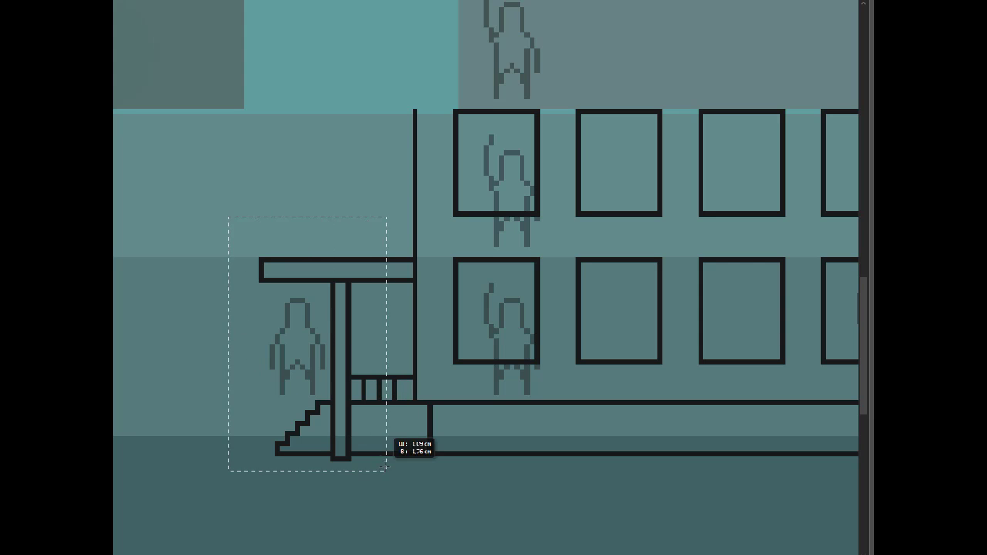
key("Right")
left_click(397, 474)
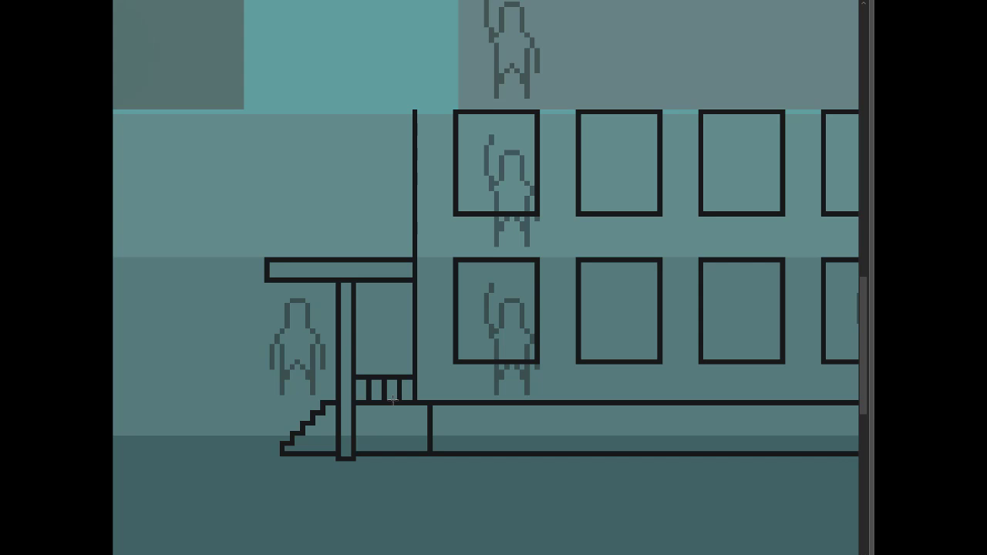
left_click_drag(335, 283, 347, 483)
key("Left")
key("Left")
left_click(390, 397)
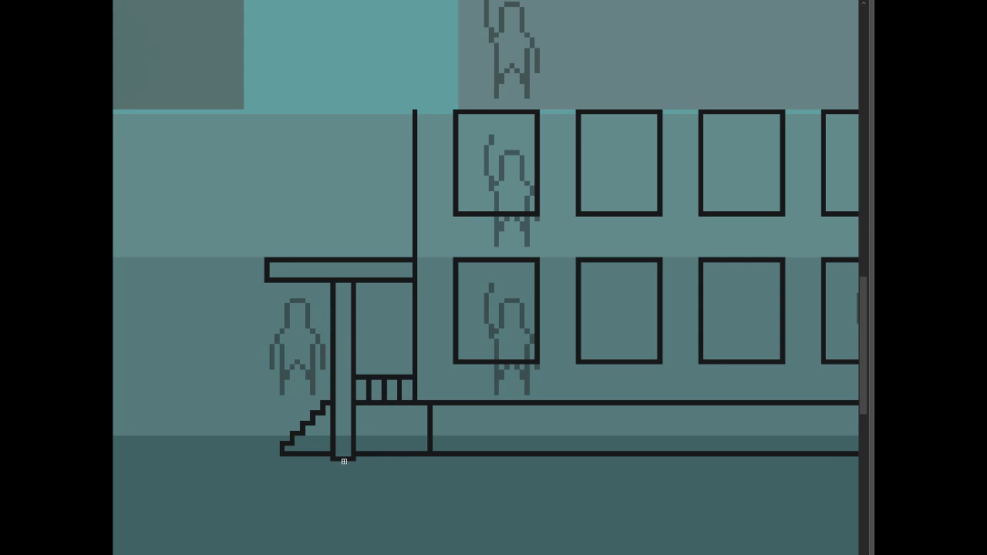
Move the entrance stairs slightly left and drop them in place
scroll(339, 469, "down", 2)
scroll(328, 473, "up", 1)
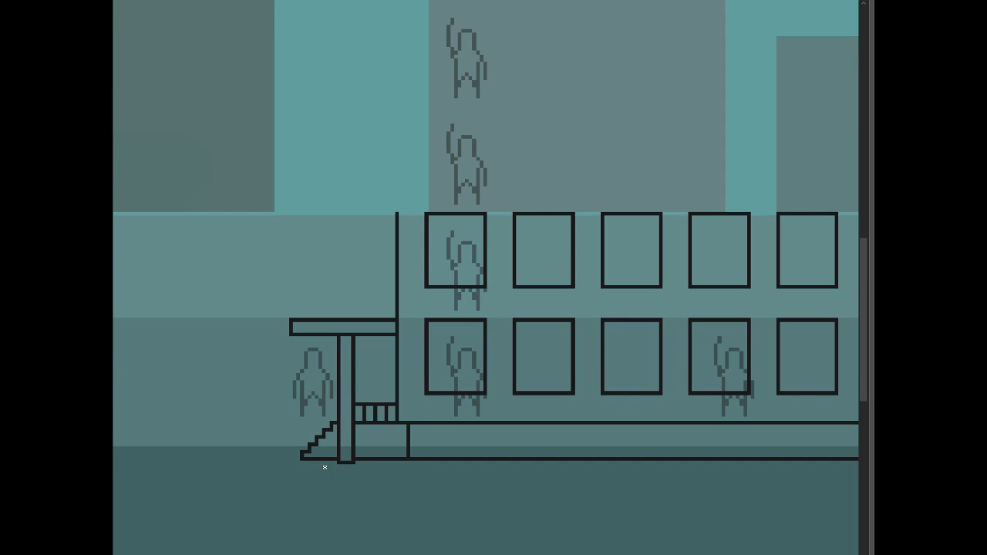
left_click_drag(292, 418, 337, 468)
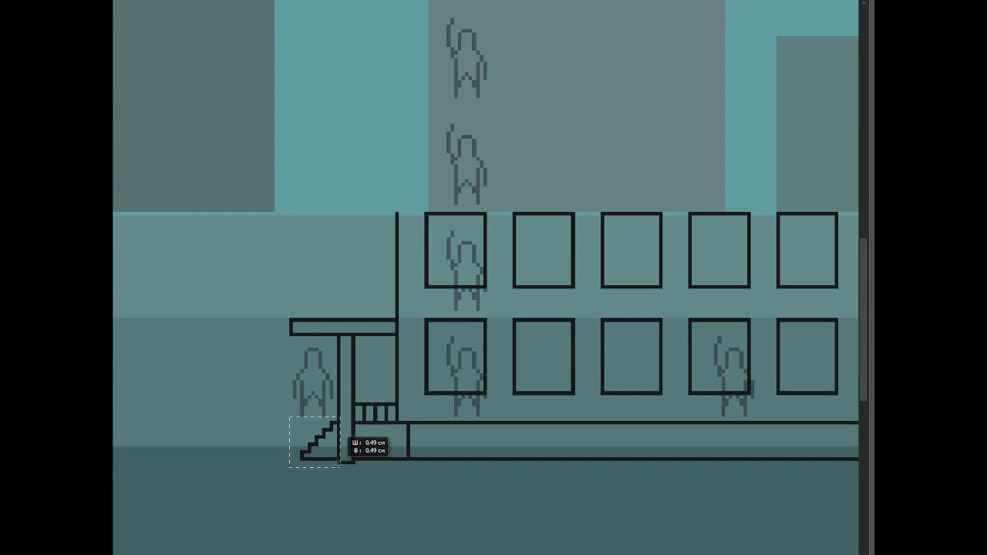
left_click_drag(337, 424, 333, 423)
key("ctrl+d")
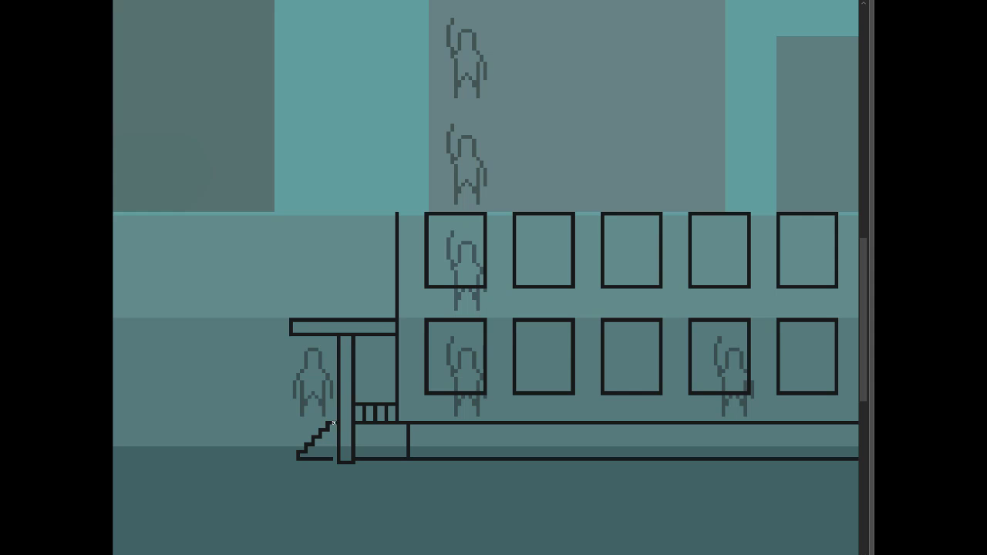
Move the entrance stairs slightly lower-left and touch up a pixel at their base
scroll(366, 454, "down", 2)
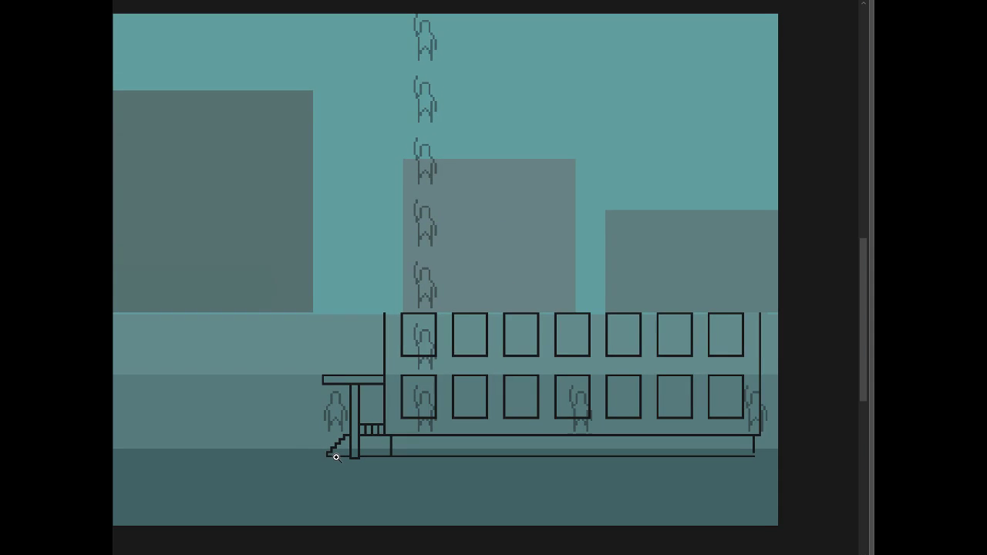
scroll(342, 452, "up", 2)
scroll(339, 424, "up", 1)
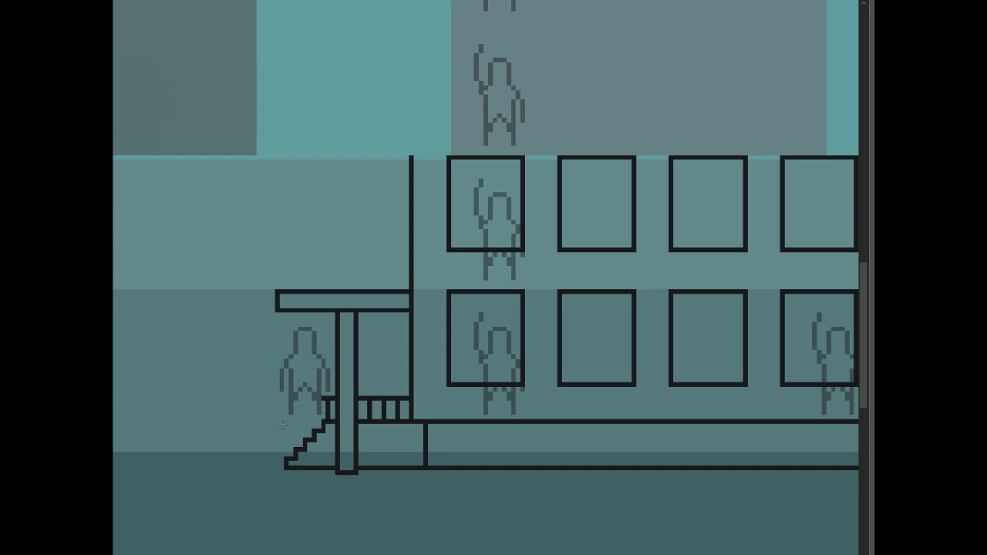
left_click_drag(280, 420, 335, 475)
left_click_drag(320, 437, 316, 441)
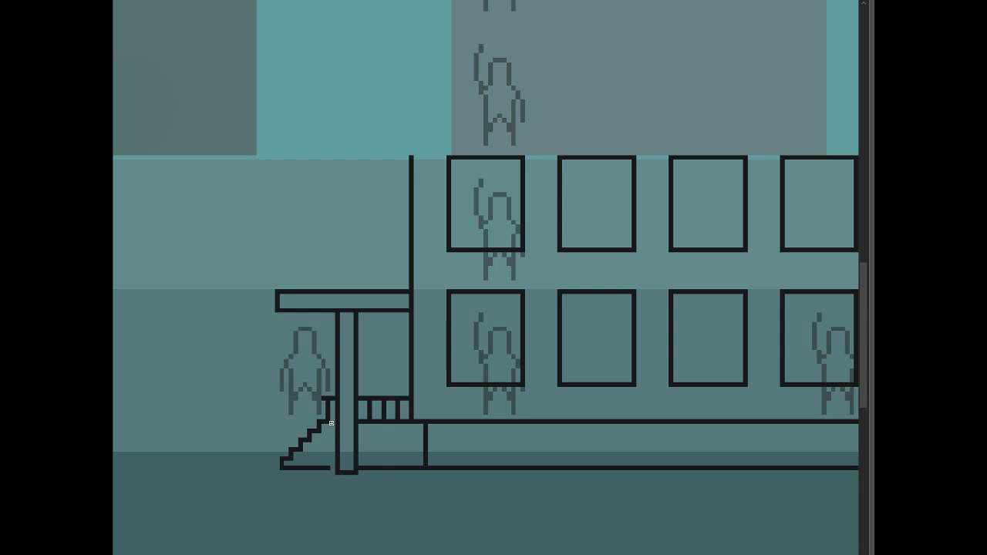
left_click(327, 471)
Bring the carriage's right side into view and marquee a thin strip along the base bottom
scroll(304, 483, "down", 2)
scroll(308, 480, "up", 1)
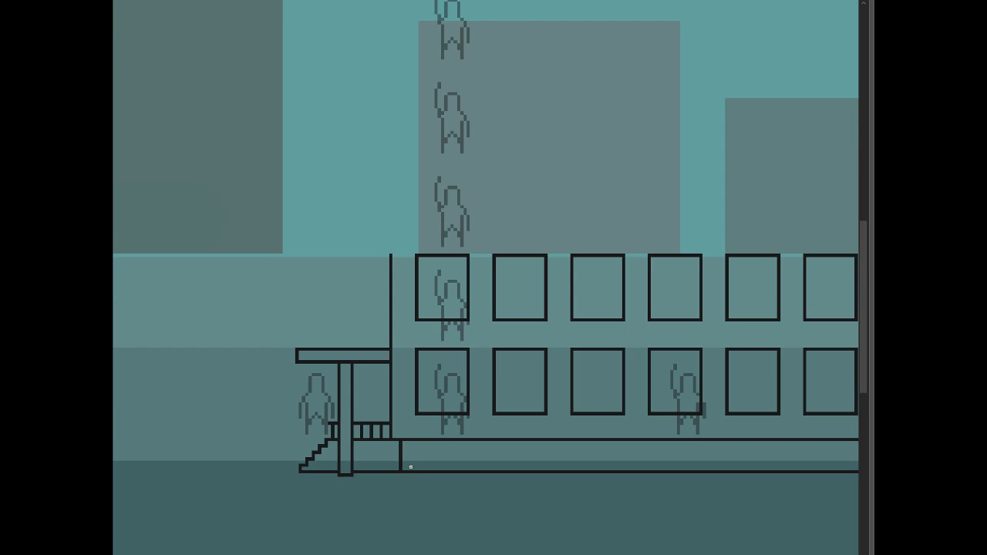
scroll(410, 467, "up", 1)
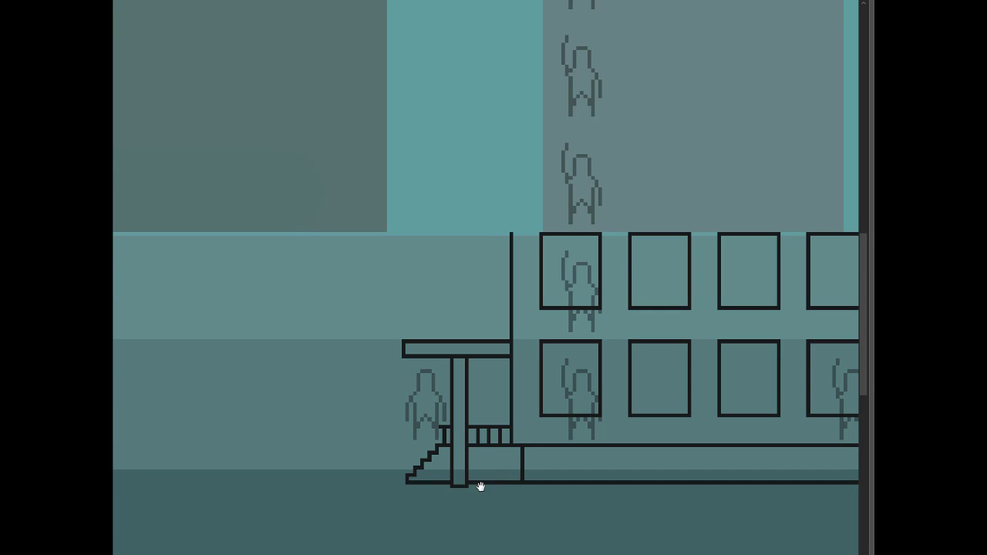
mouse_move(480, 484)
left_mouse_down()
mouse_move(336, 438)
mouse_move(206, 445)
left_mouse_up()
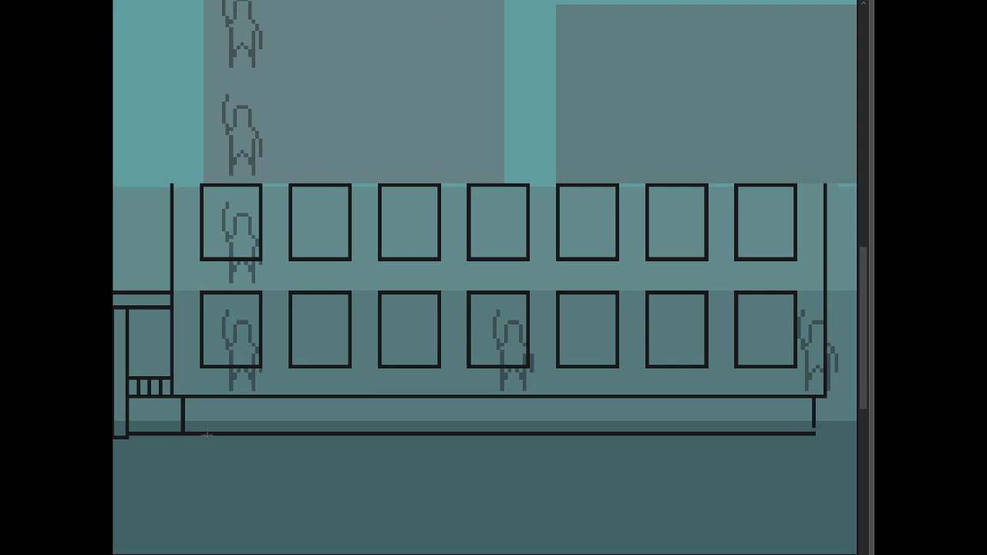
left_click_drag(183, 436, 812, 435)
Fill the base strip black as the bottom ground line
key("alt+BackSpace")
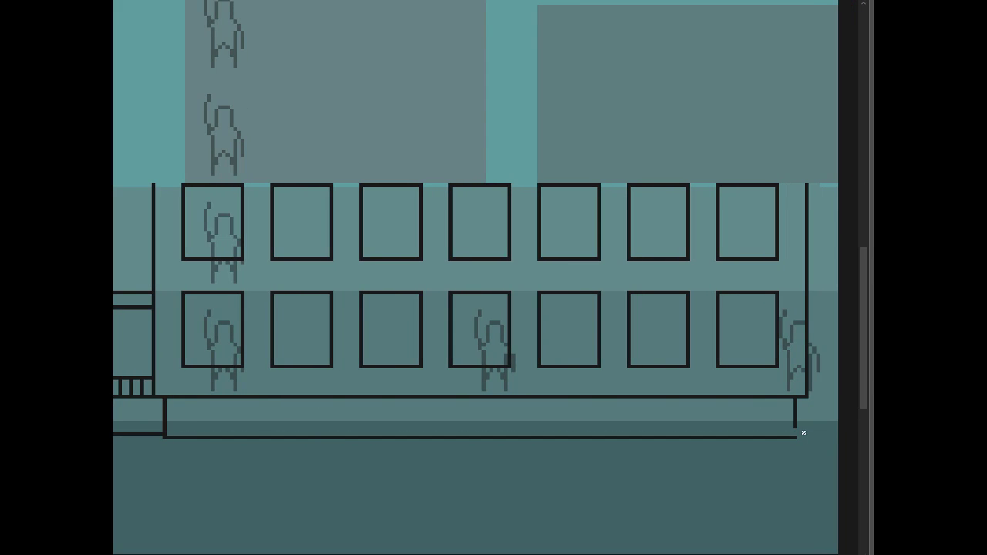
left_click_drag(481, 425, 610, 414)
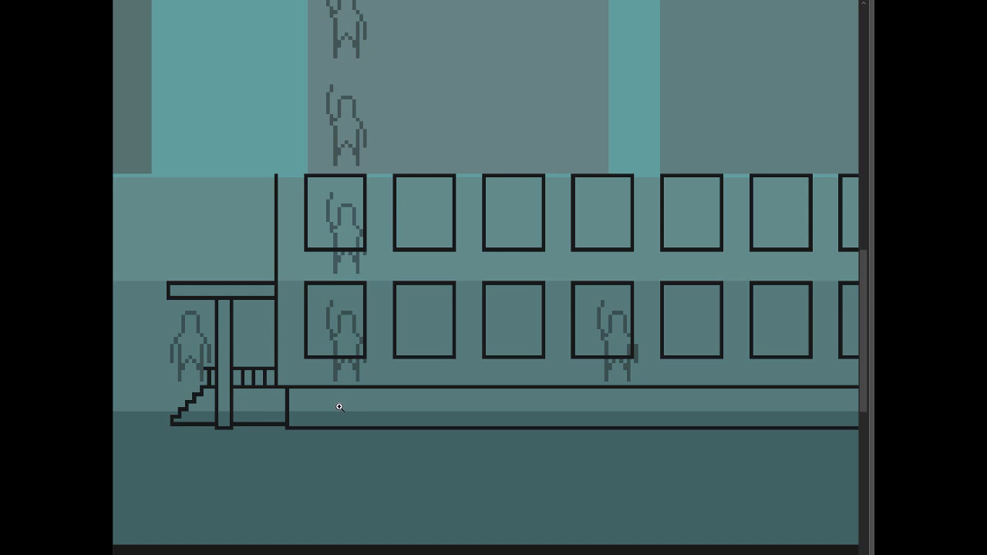
scroll(351, 406, "up", 1)
scroll(362, 404, "up", 1)
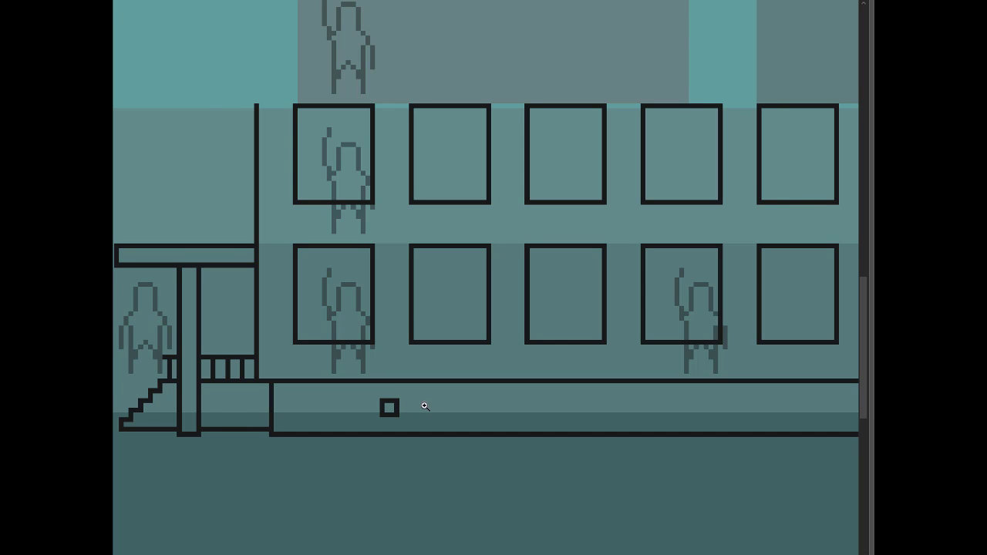
scroll(423, 405, "down", 2)
scroll(423, 409, "up", 1)
Copy a square rivet and drag the copy rightward along the base strip
mouse_move(385, 399)
left_mouse_down()
mouse_move(418, 416)
mouse_move(594, 406)
left_mouse_up()
scroll(385, 403, "right", 3)
scroll(385, 404, "down", 2)
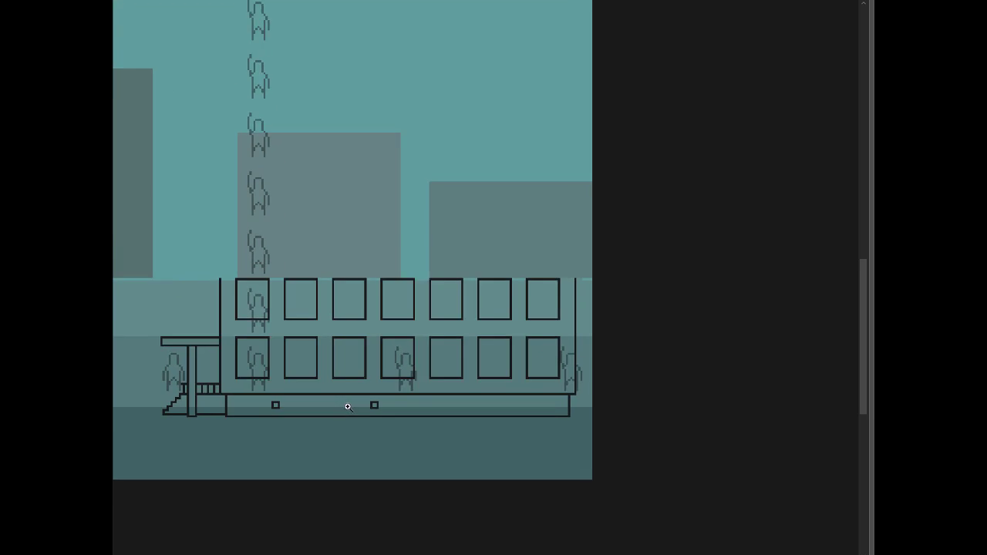
scroll(378, 405, "up", 1)
mouse_move(372, 406)
left_mouse_down()
mouse_move(556, 407)
mouse_move(545, 406)
left_mouse_up()
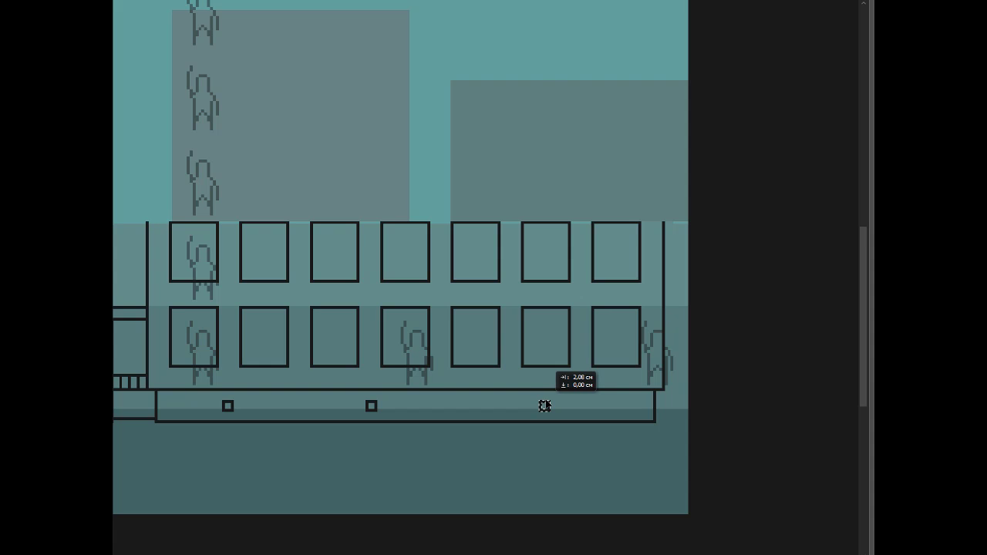
left_click_drag(544, 407, 545, 406)
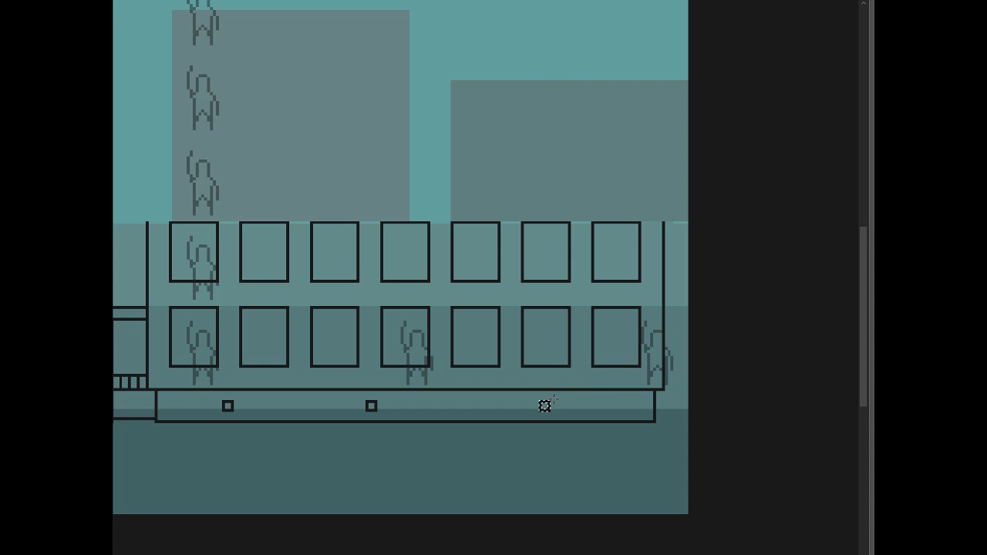
key("ctrl+z")
Complete the lower rivet square by filling its missing pixels and bottom-right corner
scroll(495, 391, "up", 1)
scroll(487, 403, "up", 1)
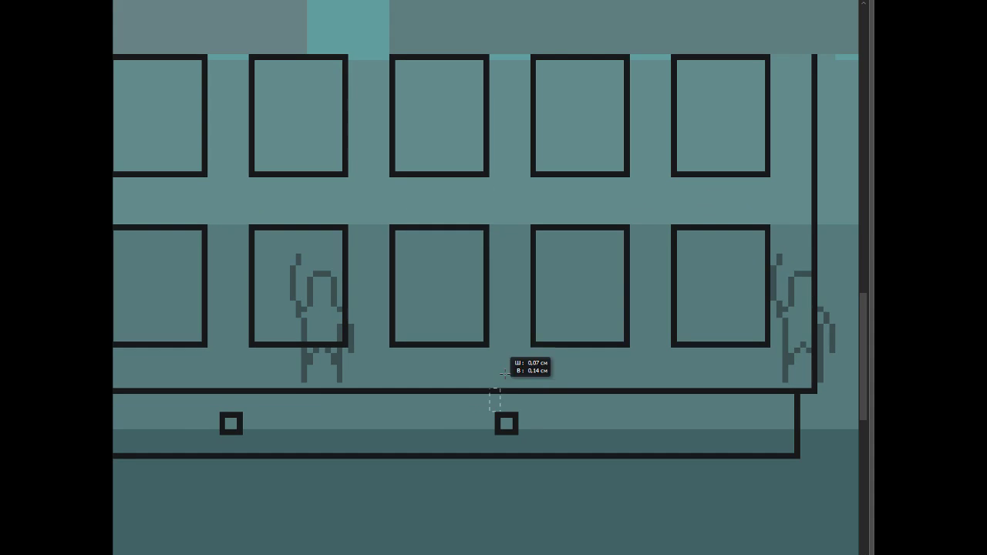
left_click_drag(489, 410, 531, 242)
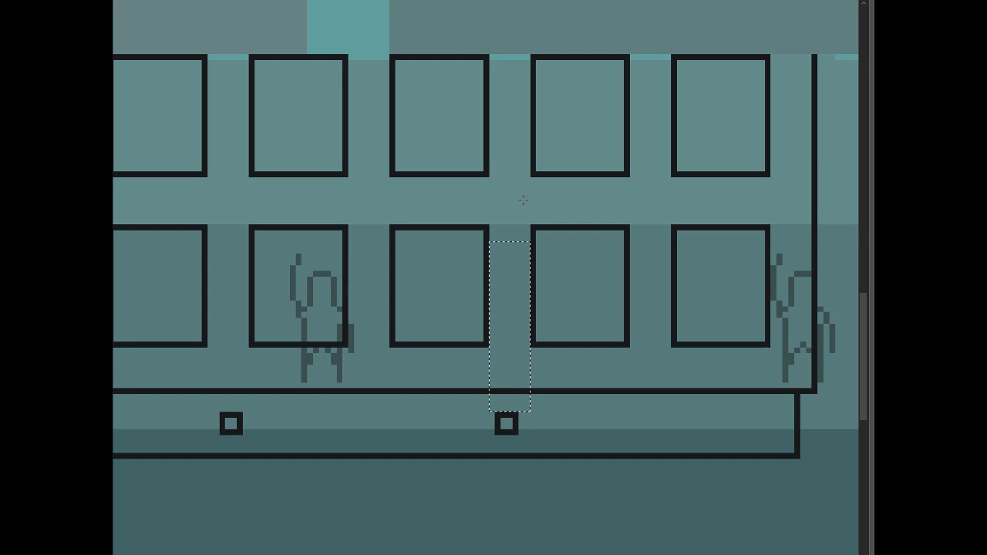
mouse_move(531, 405)
left_mouse_down()
mouse_move(496, 442)
mouse_move(518, 441)
left_mouse_up()
left_click_drag(509, 438, 498, 438)
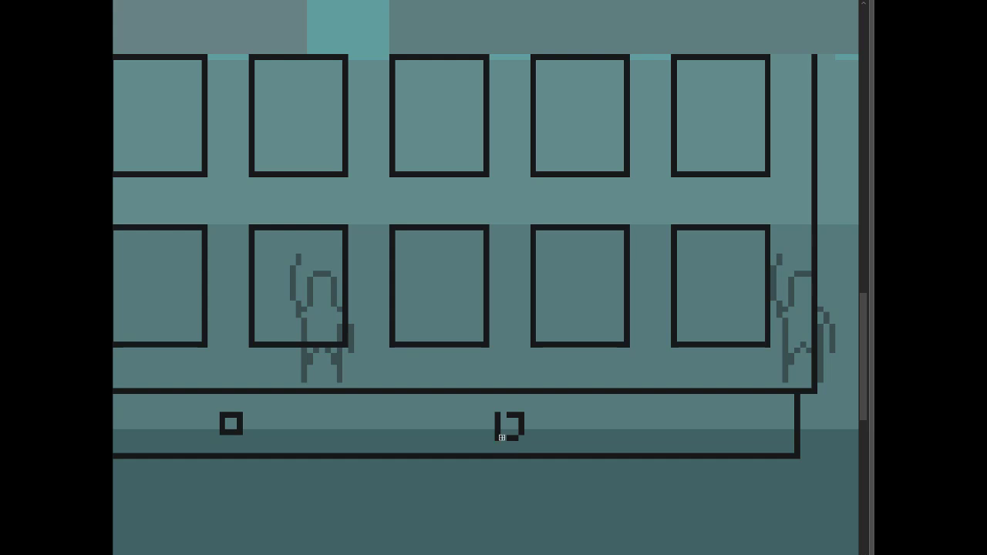
left_click(522, 437)
Pan along the carriage base and undo the erase to restore a rivet square
scroll(465, 403, "down", 3)
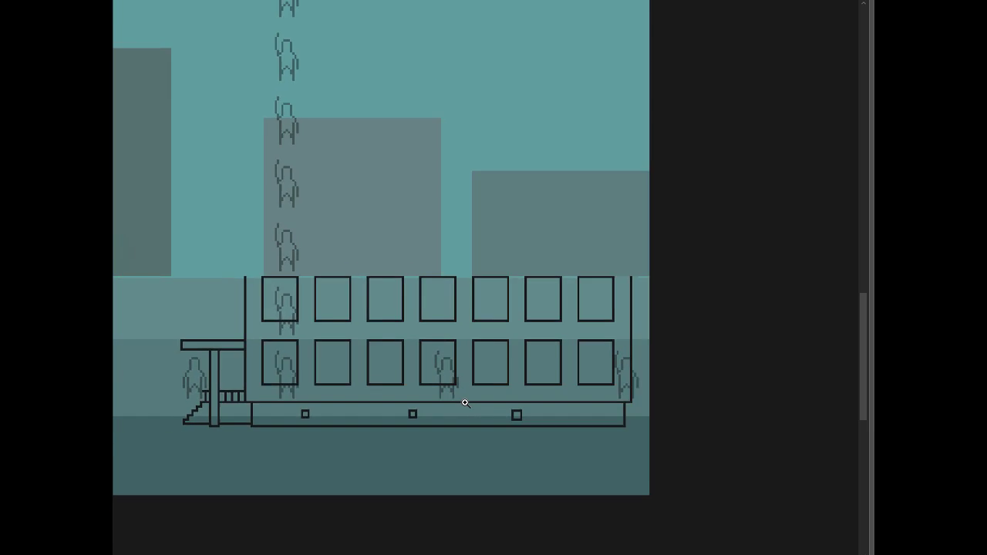
scroll(465, 402, "up", 1)
scroll(480, 401, "up", 1)
scroll(511, 401, "up", 1)
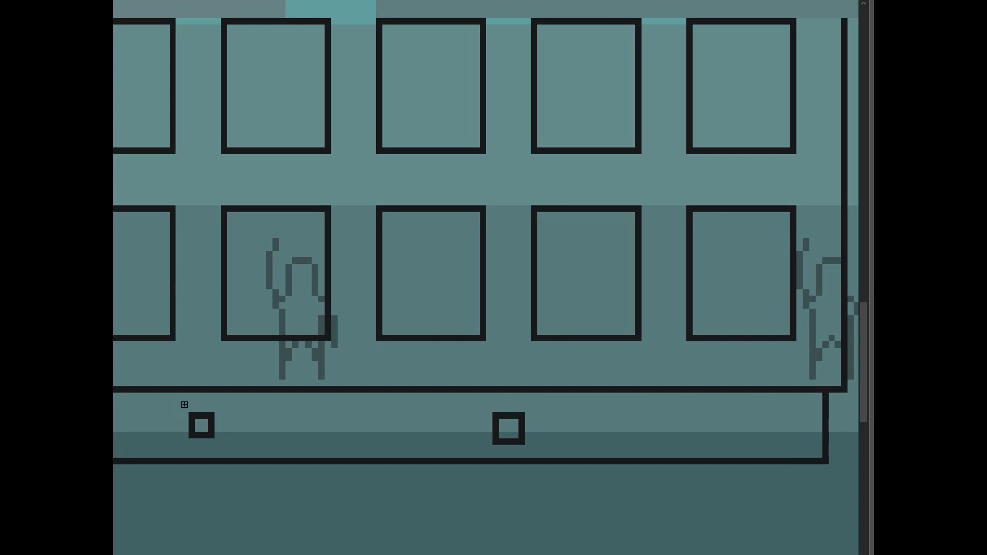
mouse_move(154, 407)
left_mouse_down()
mouse_move(226, 406)
mouse_move(270, 433)
mouse_move(276, 410)
mouse_move(290, 433)
left_mouse_up()
key("ctrl+z")
key("ctrl+z")
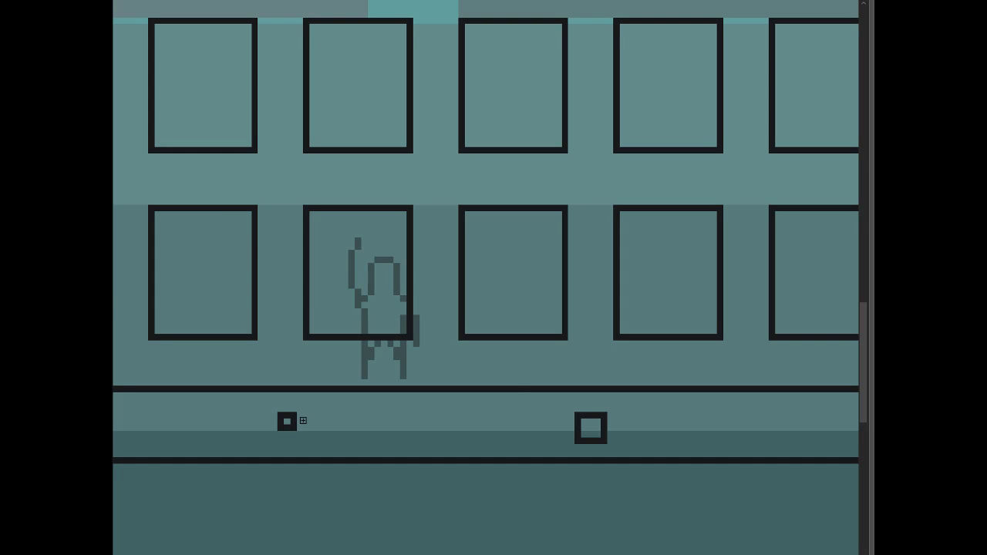
scroll(301, 419, "down", 2)
scroll(385, 401, "down", 1)
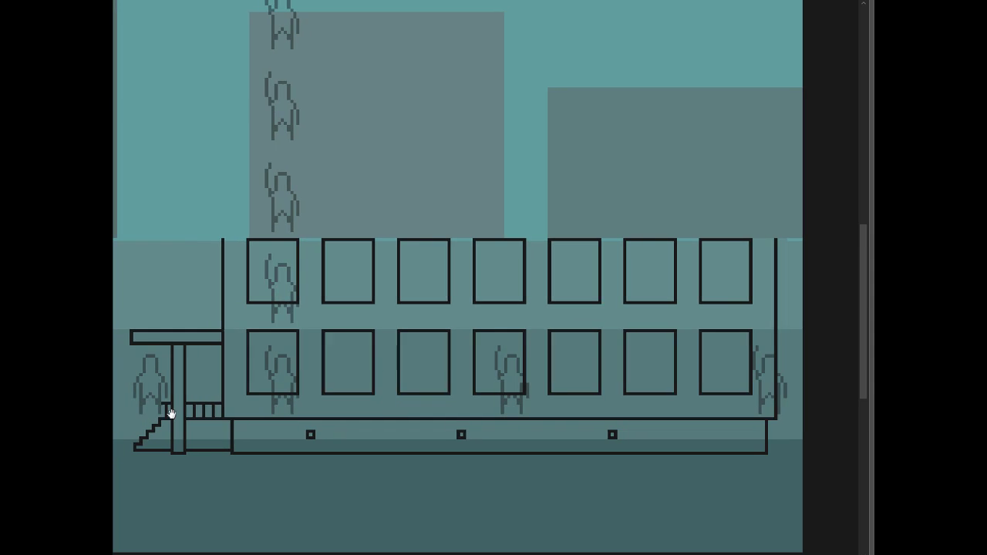
Extend the porch railing and add dark pixels beside the porch column
scroll(170, 410, "up", 1)
scroll(212, 398, "up", 1)
scroll(211, 398, "up", 1)
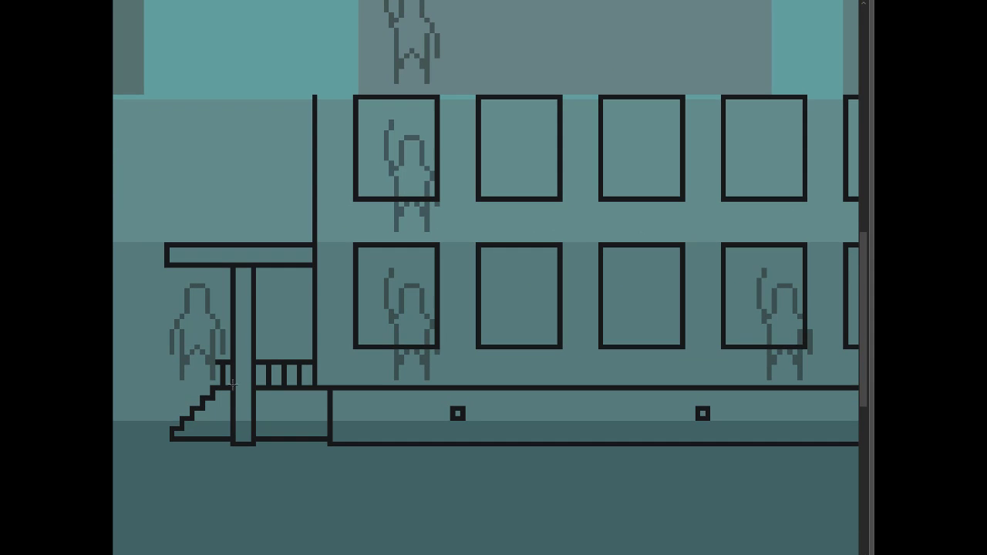
left_click_drag(170, 284, 230, 380)
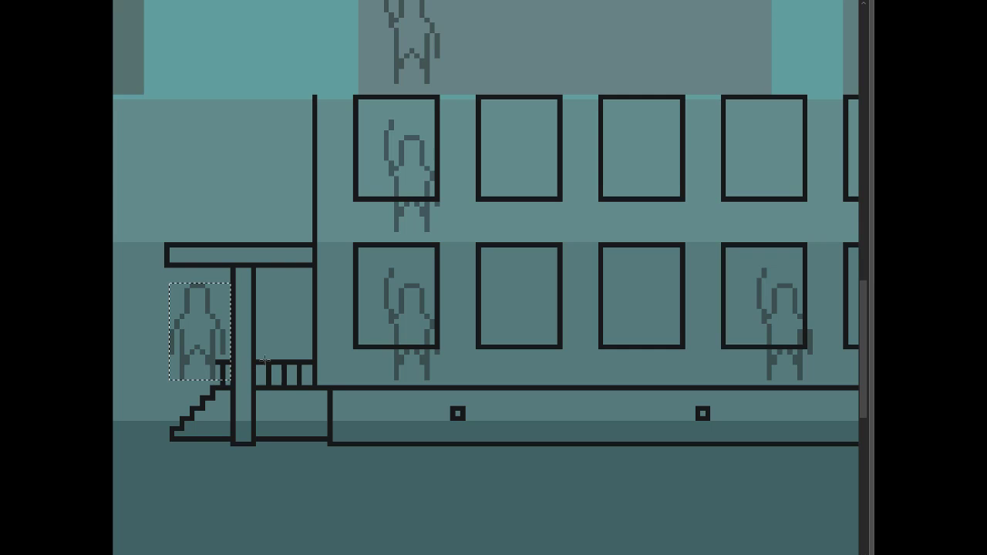
left_click(220, 362)
mouse_move(257, 355)
left_mouse_down()
mouse_move(312, 369)
mouse_move(284, 357)
left_mouse_up()
left_click_drag(230, 357, 226, 352)
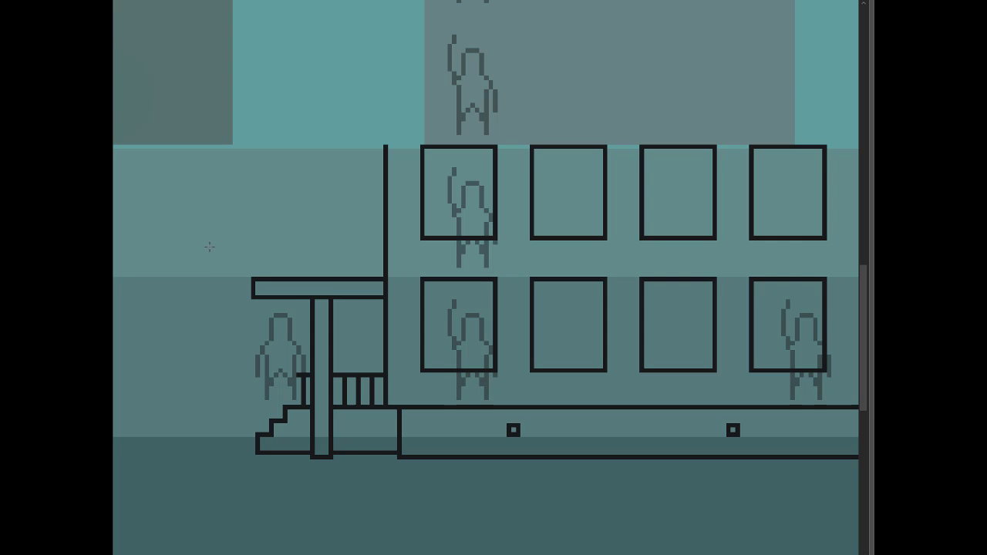
Thicken the awning by raising its top edge, then step its left end
mouse_move(209, 245)
left_mouse_down()
mouse_move(343, 289)
mouse_move(383, 294)
mouse_move(380, 269)
left_mouse_up()
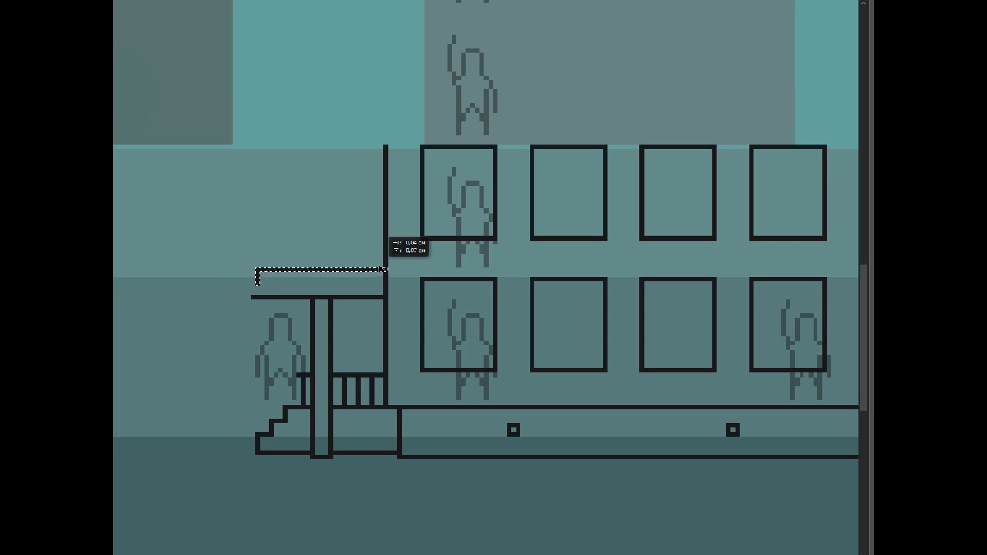
key("ctrl+d")
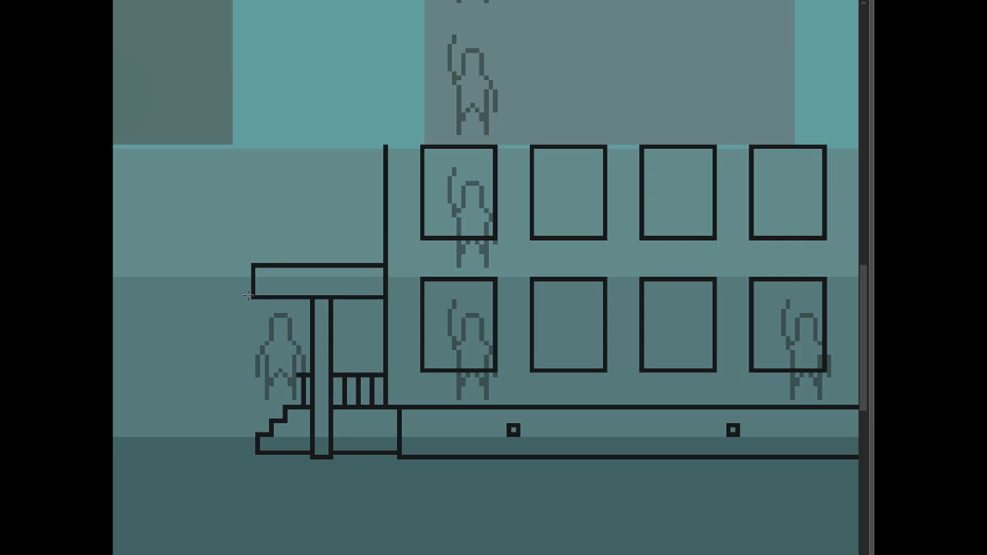
mouse_move(247, 282)
left_mouse_down()
mouse_move(306, 300)
mouse_move(285, 290)
mouse_move(393, 284)
left_mouse_up()
scroll(236, 277, "down", 2)
scroll(236, 277, "up", 2)
scroll(278, 293, "down", 3)
scroll(282, 303, "up", 2)
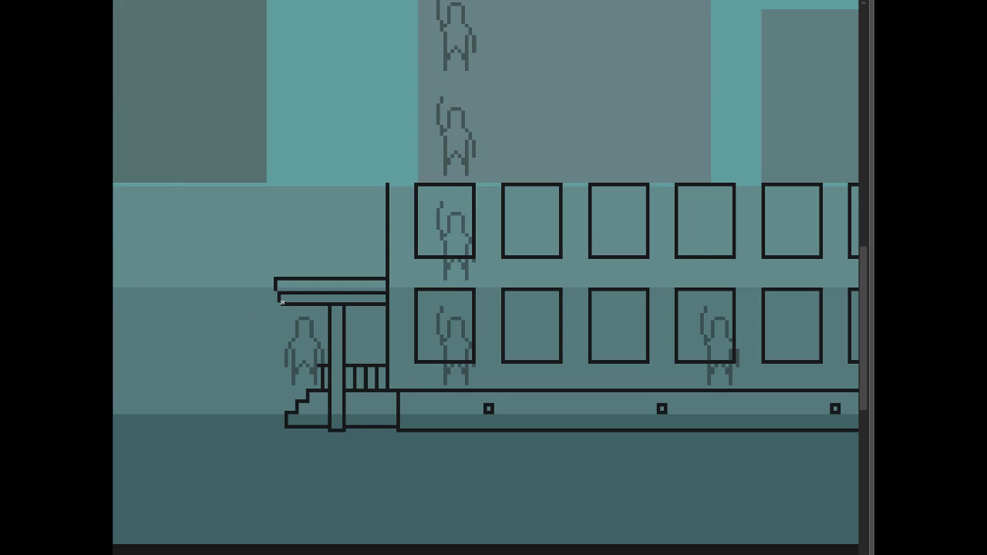
scroll(279, 323, "up", 1)
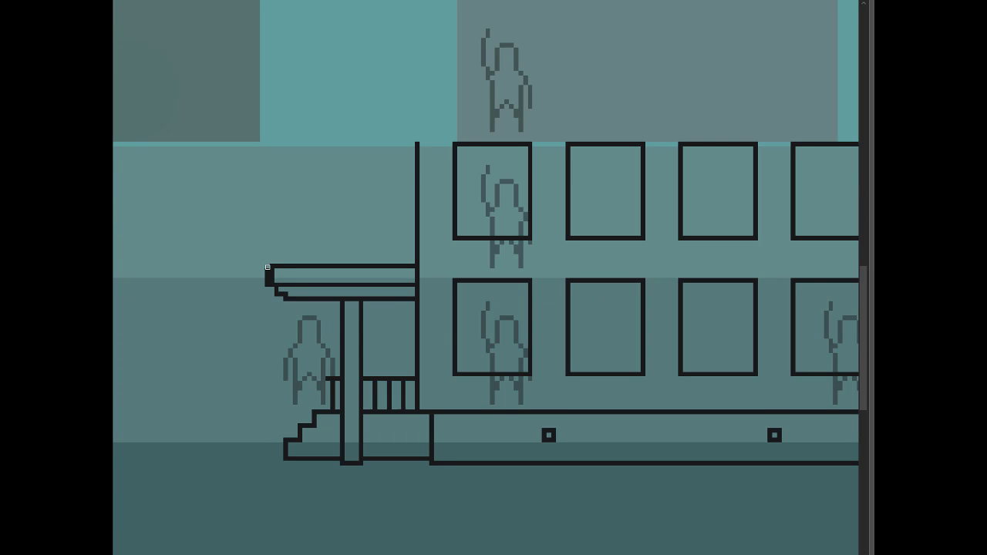
scroll(258, 282, "down", 3)
scroll(254, 297, "up", 2)
scroll(324, 300, "up", 1)
scroll(316, 294, "up", 1)
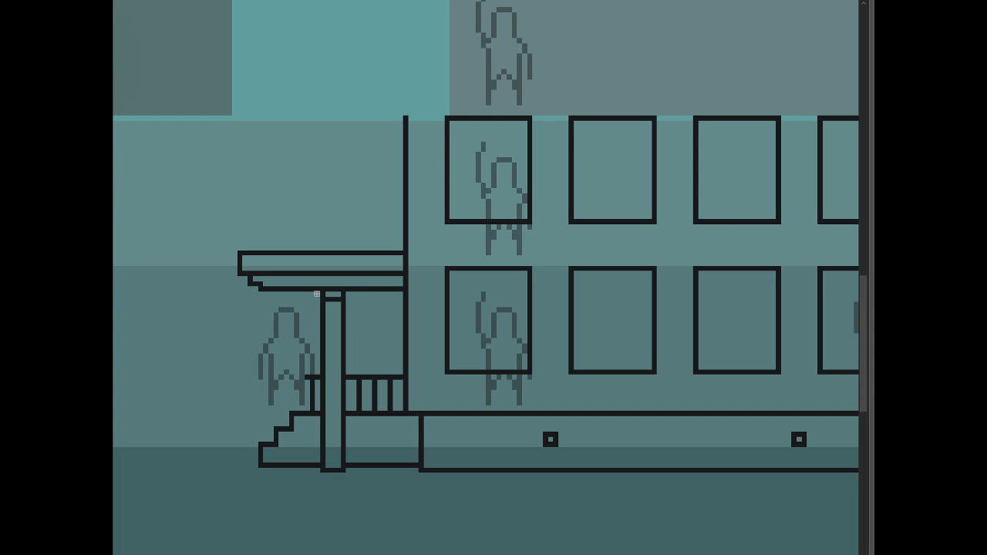
Add a capital and base block to the porch column, then select the carriage's top window row
left_click_drag(316, 292, 348, 301)
left_click_drag(318, 460, 348, 470)
scroll(381, 418, "up", 1)
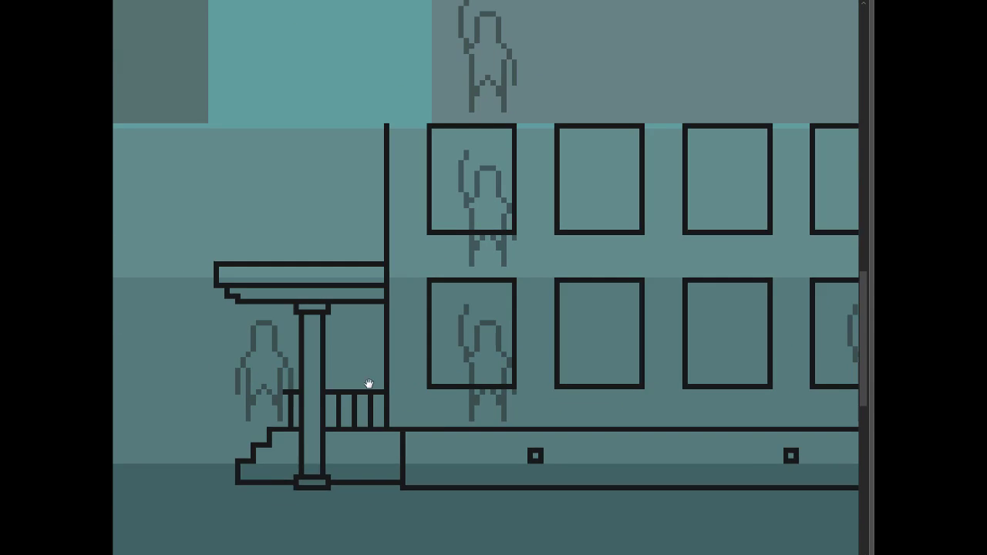
scroll(522, 328, "down", 2)
scroll(626, 300, "up", 1)
left_click_drag(626, 300, 517, 328)
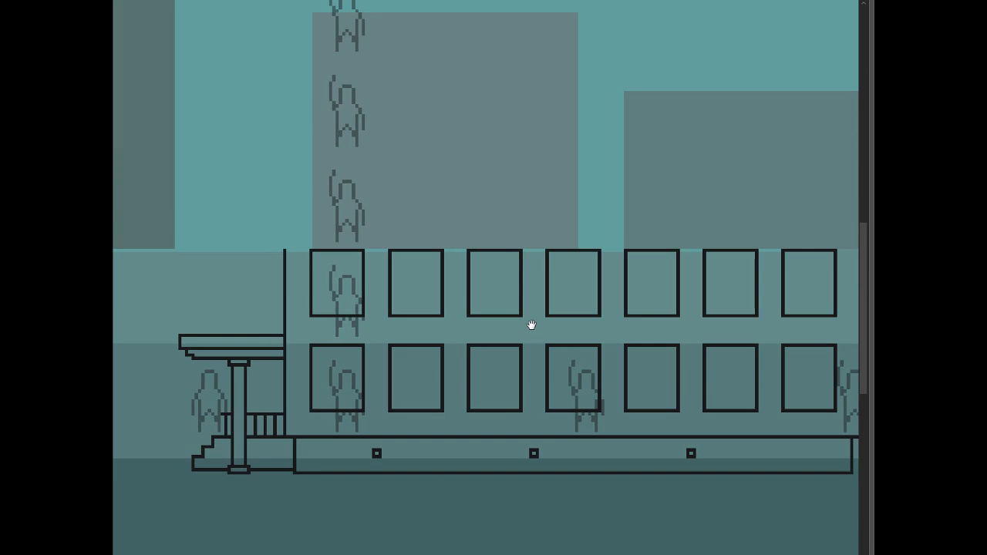
mouse_move(306, 229)
left_mouse_down()
mouse_move(848, 333)
mouse_move(835, 287)
left_mouse_up()
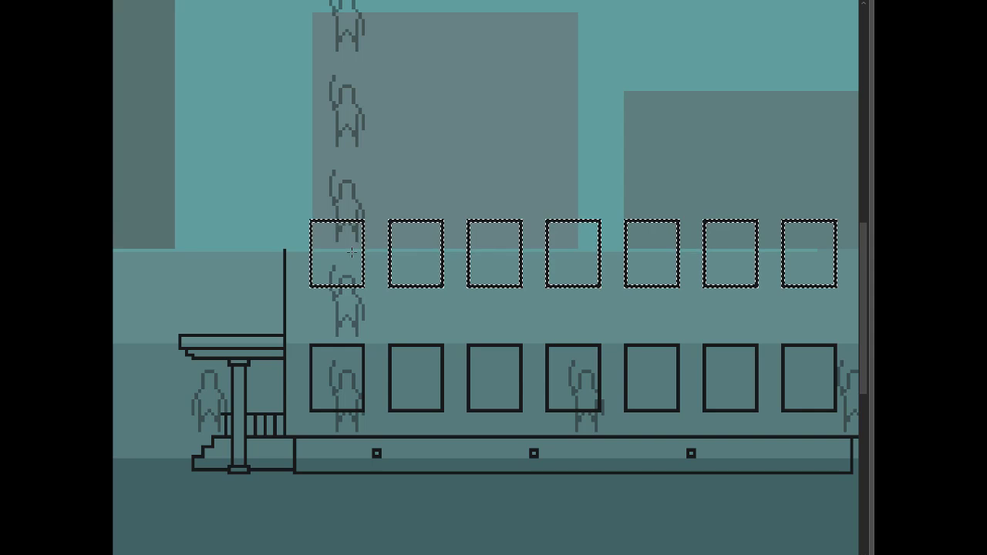
Move the top window row upward and reposition both window rows together
key("ctrl+z")
left_click_drag(366, 283, 365, 242)
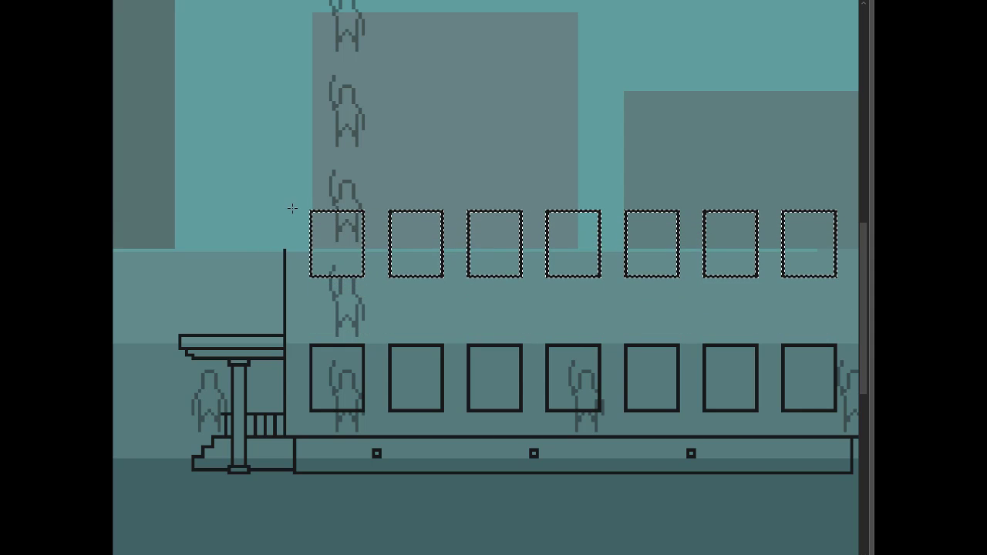
mouse_move(389, 287)
left_mouse_down()
mouse_move(844, 424)
mouse_move(829, 375)
left_mouse_up()
key("ctrl+d")
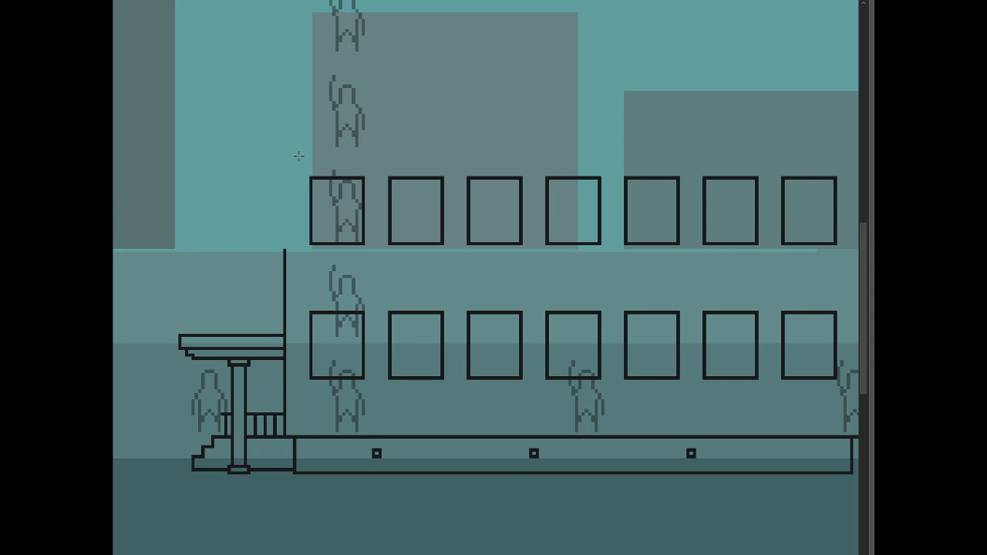
left_click_drag(298, 155, 839, 396)
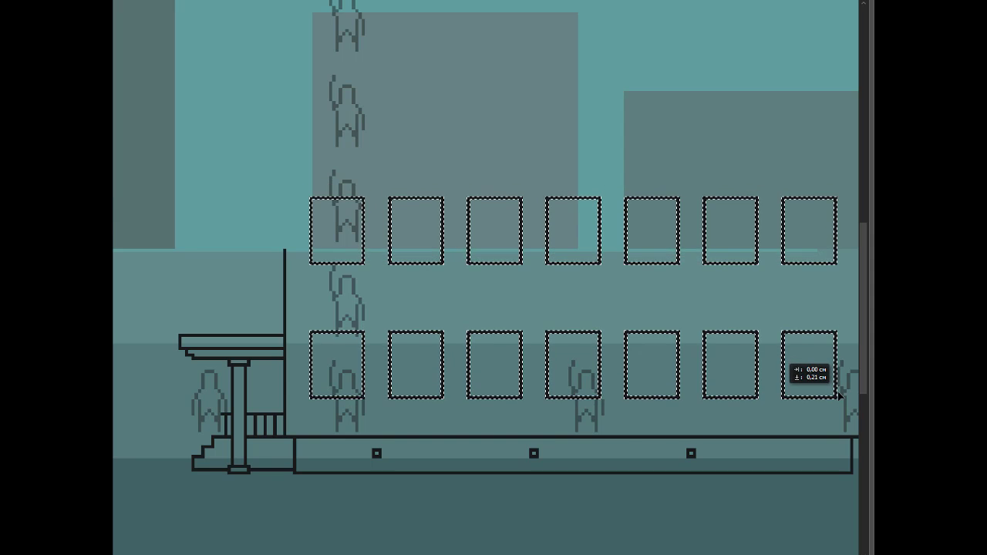
key("ctrl+d")
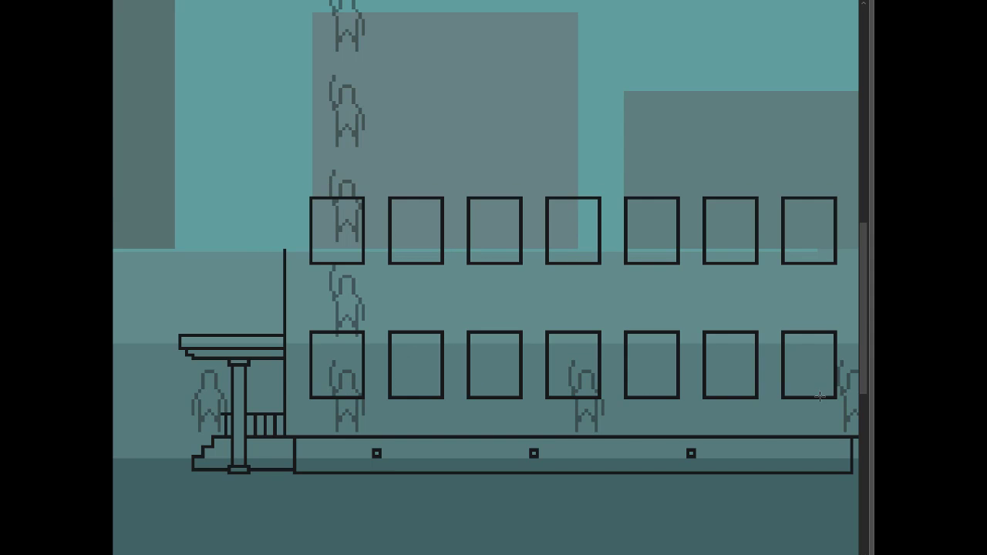
Make Слой 2 the active layer, then hide the panels again
key("Tab")
left_click(711, 104)
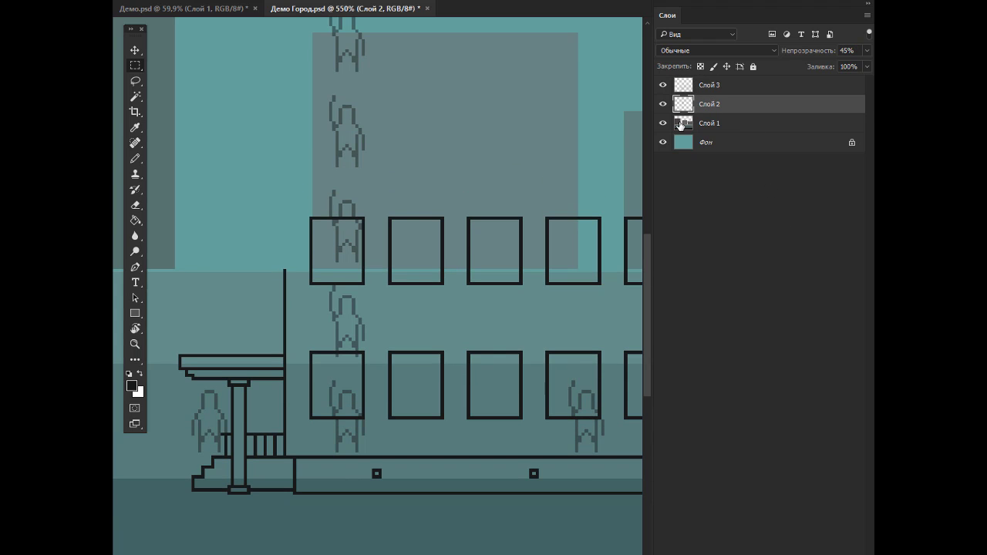
key("Tab")
scroll(624, 154, "down", 2)
scroll(573, 165, "down", 2)
scroll(558, 181, "down", 2)
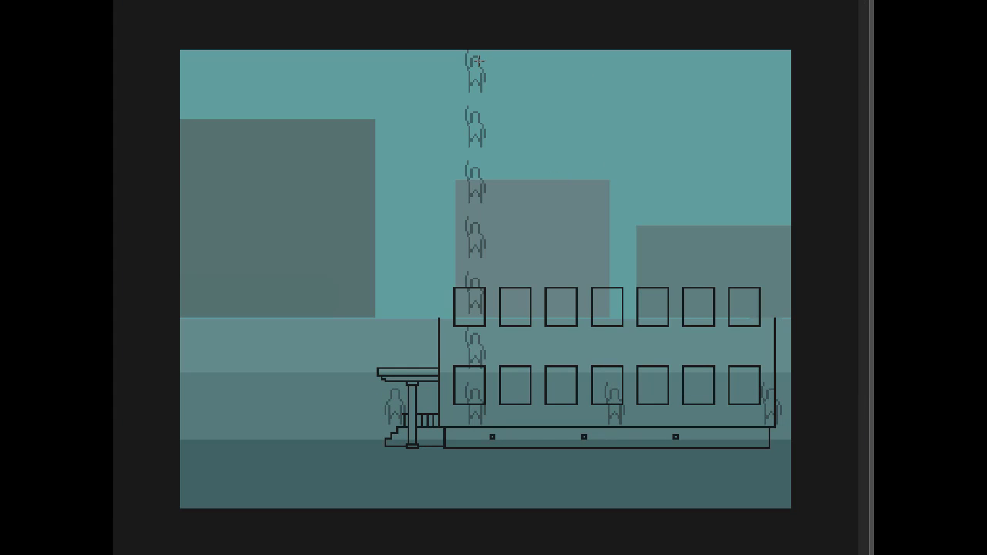
Delete the stray stacked figures and shift the rest, placing the rightmost in the last lower window
left_click_drag(429, 53, 615, 264)
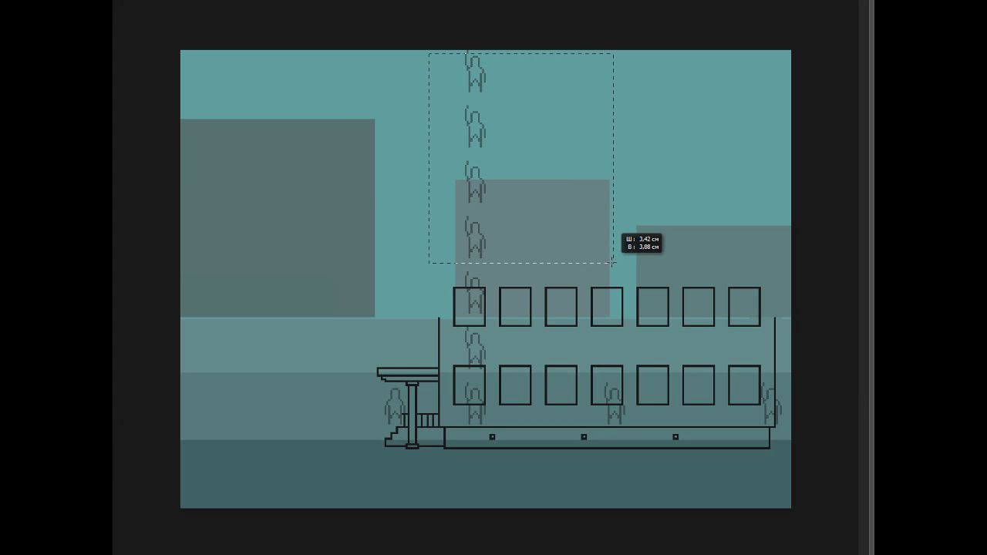
key("Delete")
mouse_move(454, 249)
left_mouse_down()
mouse_move(662, 426)
mouse_move(800, 428)
left_mouse_up()
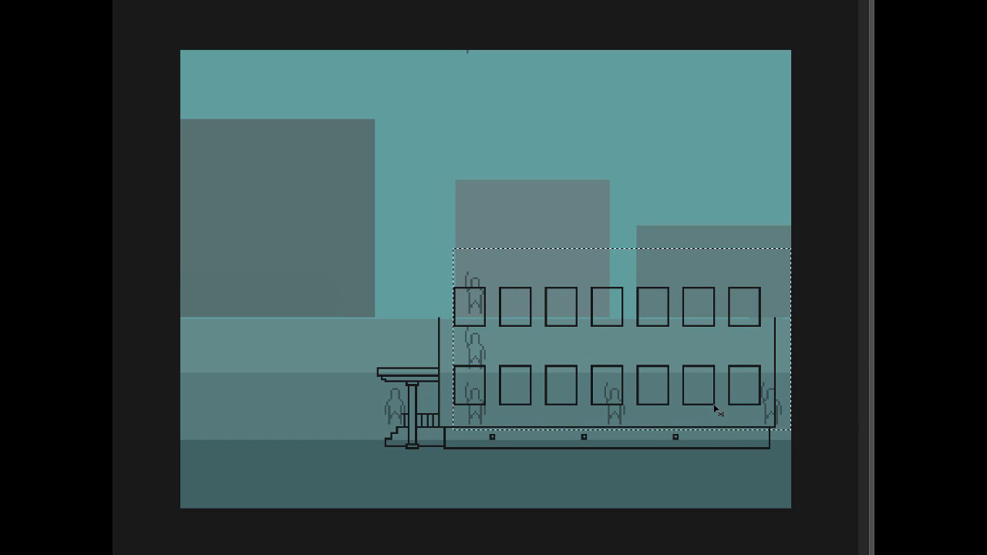
key("Up")
key("Up")
key("Up")
key("Up")
key("Up")
key("Up")
key("Left")
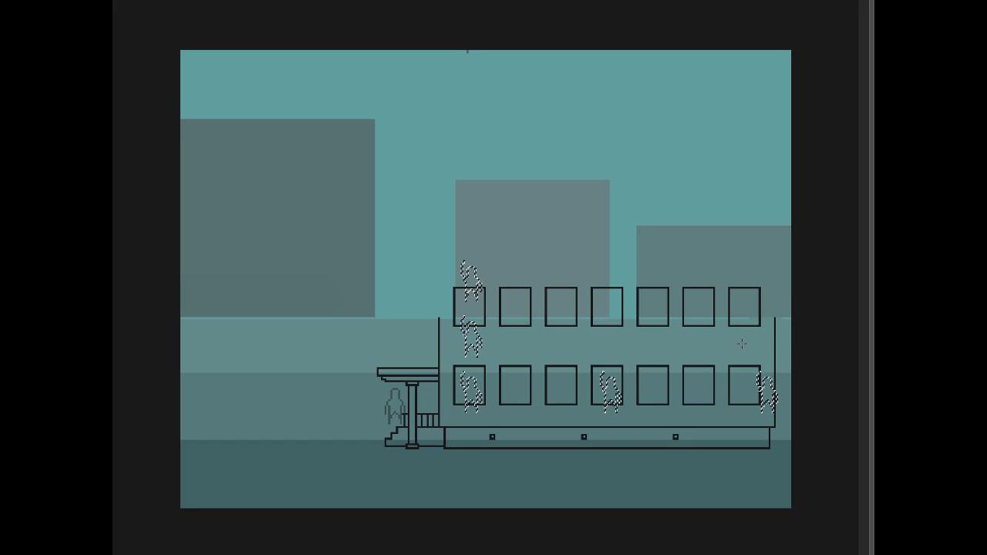
mouse_move(729, 318)
left_mouse_down()
mouse_move(791, 419)
mouse_move(742, 404)
left_mouse_up()
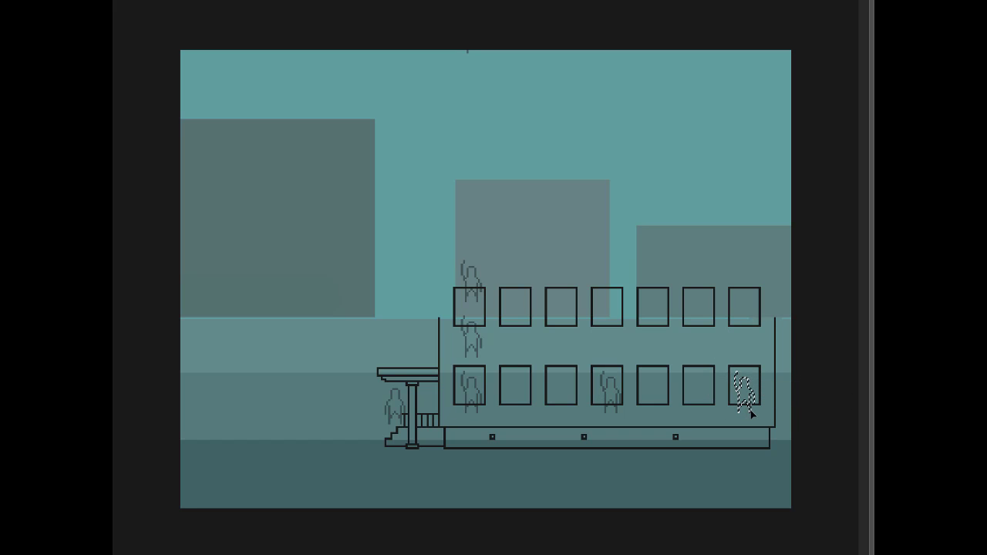
key("ctrl+d")
Shift the figures slightly down, then raise the two upper-left figures into the top window
mouse_move(448, 263)
left_mouse_down()
mouse_move(768, 415)
mouse_move(748, 412)
left_mouse_up()
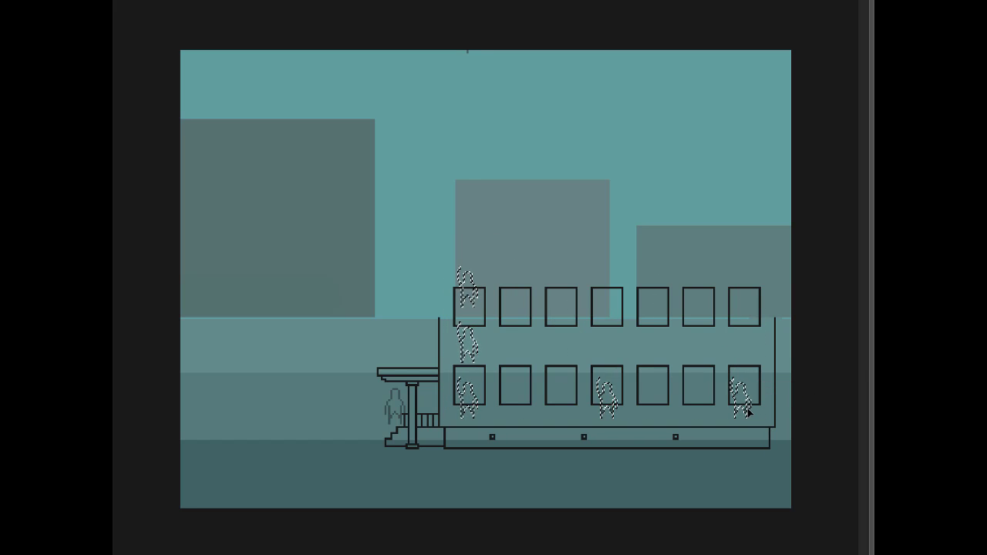
key("ctrl+d")
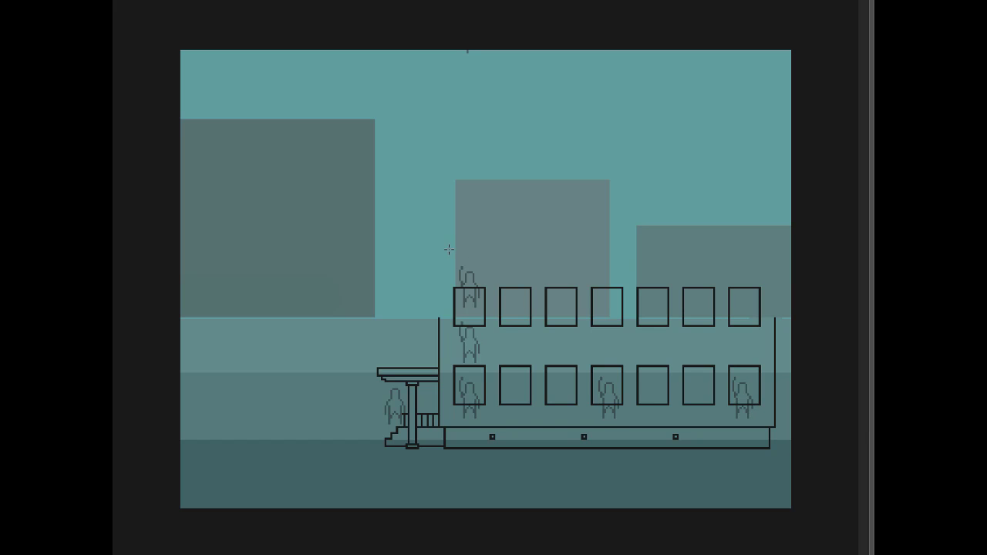
left_click_drag(448, 249, 586, 356)
mouse_move(494, 348)
left_mouse_down()
mouse_move(494, 315)
mouse_move(496, 328)
left_mouse_up()
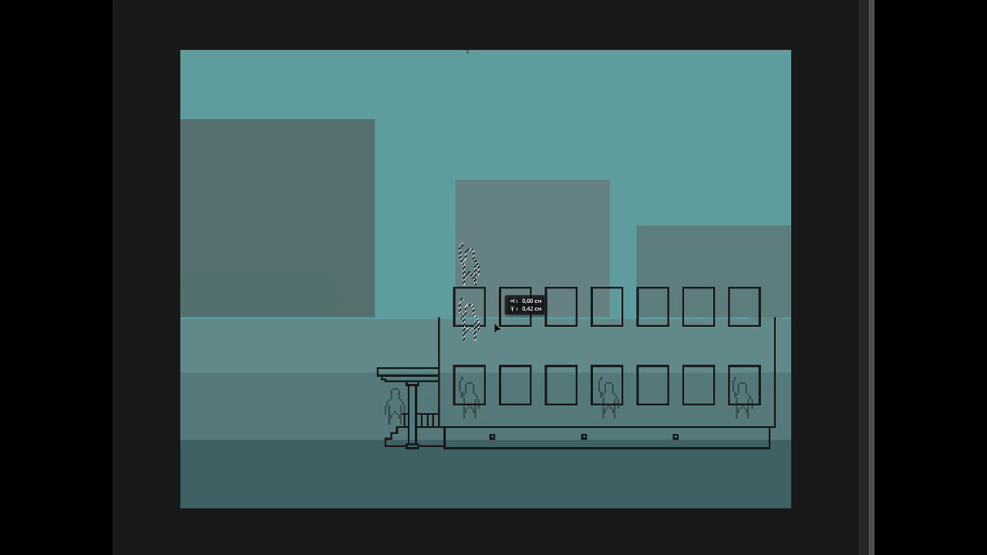
key("ctrl+d")
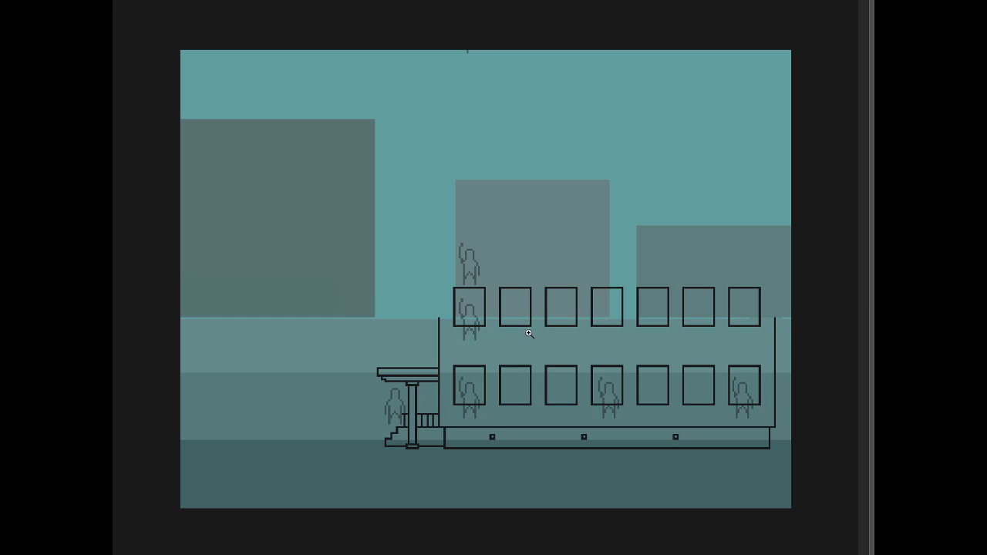
Draw the floor line dividing the two storeys across the full building width
scroll(532, 332, "up", 2)
left_click_drag(609, 326, 509, 318)
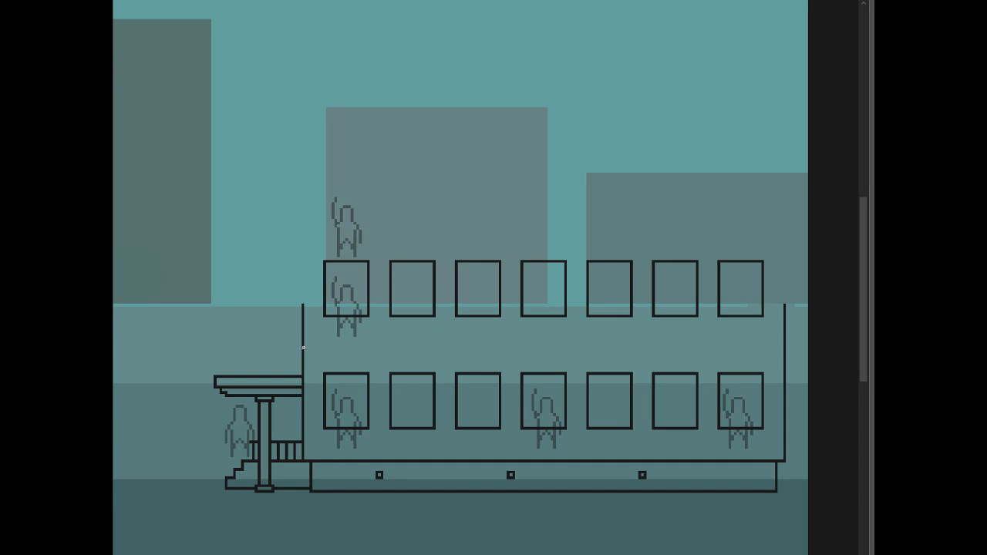
left_click_drag(307, 349, 401, 356)
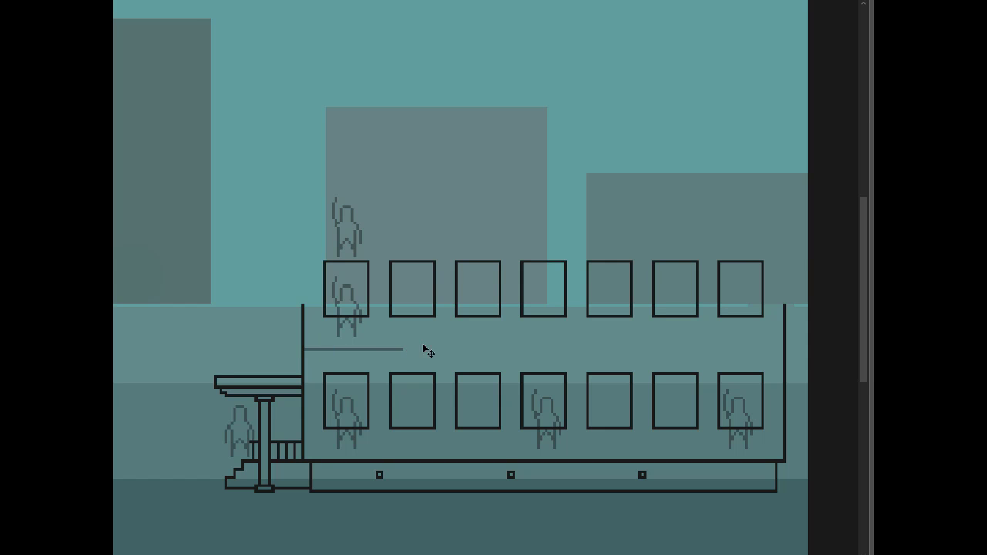
key("ctrl+z")
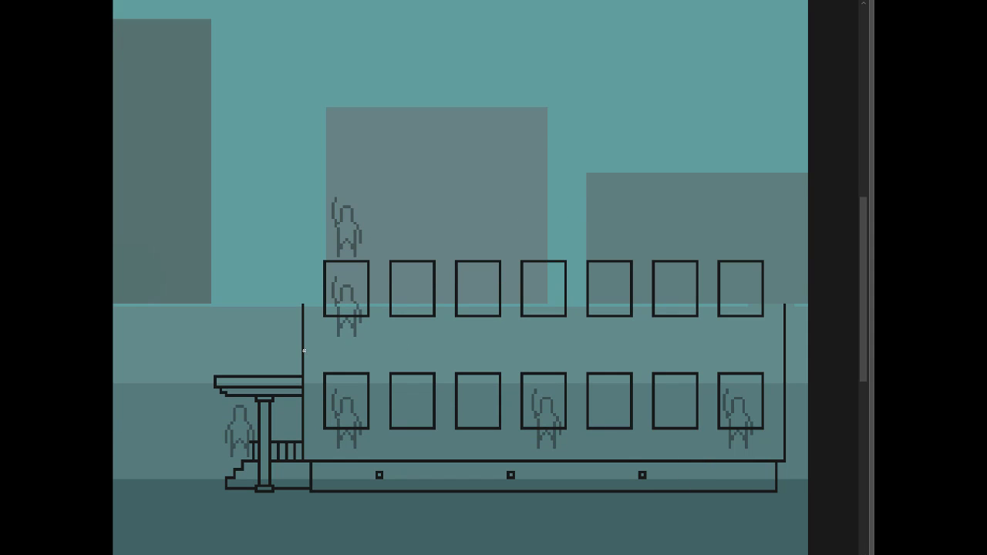
mouse_move(304, 348)
left_mouse_down()
mouse_move(759, 347)
mouse_move(784, 334)
left_mouse_up()
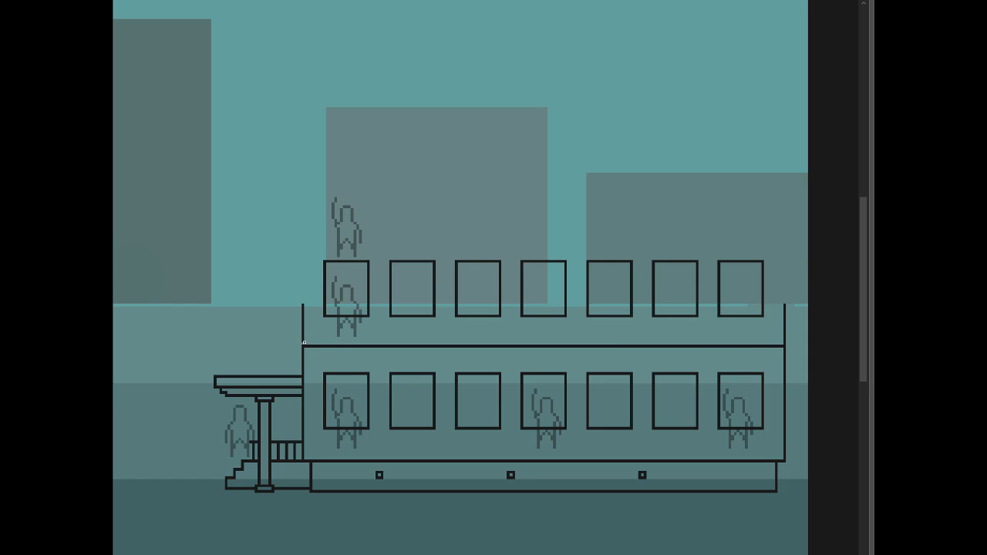
left_click_drag(304, 342, 303, 304)
Draw the upper storey's left wall and raise it to roof height
mouse_move(778, 460)
left_mouse_down()
mouse_move(776, 315)
mouse_move(776, 449)
left_mouse_up()
key("ctrl+z")
key("ctrl+z")
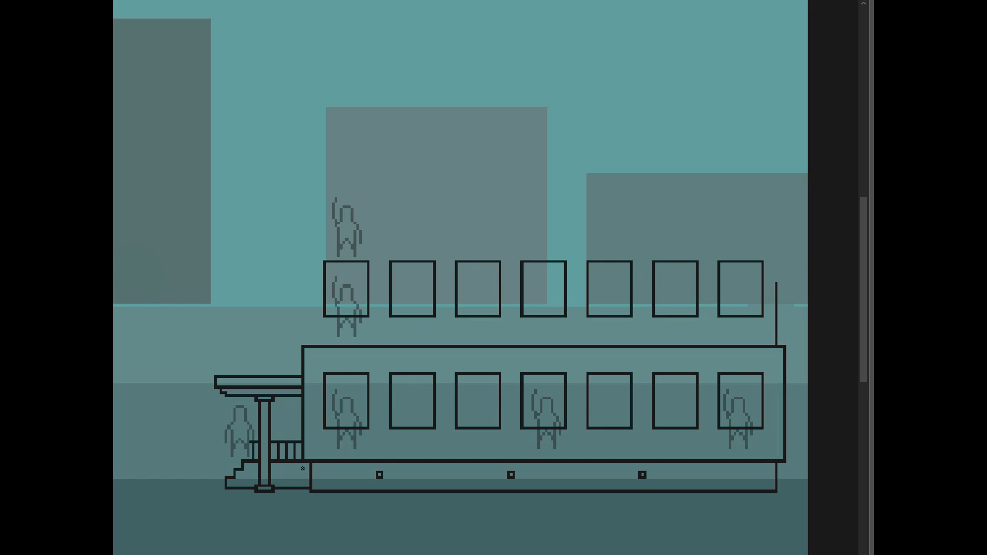
left_click_drag(311, 455, 313, 274)
key("ctrl+z")
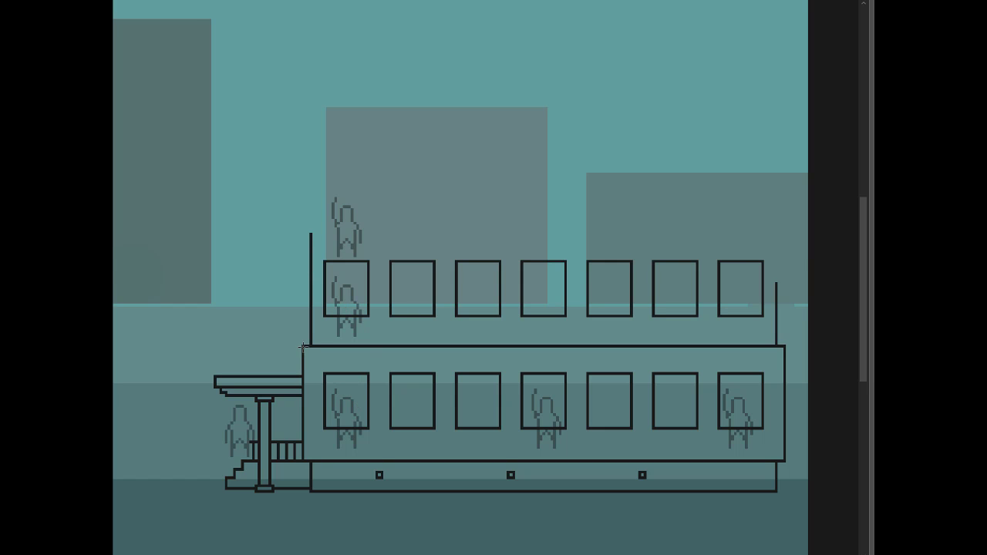
left_click_drag(302, 347, 331, 438)
left_click_drag(327, 458, 327, 343)
Draw the roof line above the top windows and join it to the right wall
left_click_drag(312, 232, 771, 241)
key("ctrl+d")
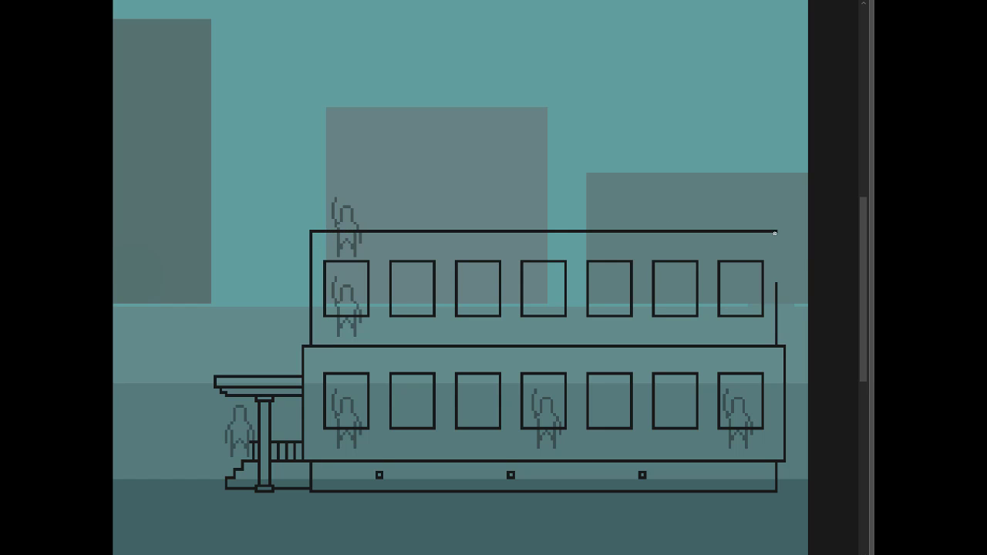
left_click_drag(776, 282, 776, 237)
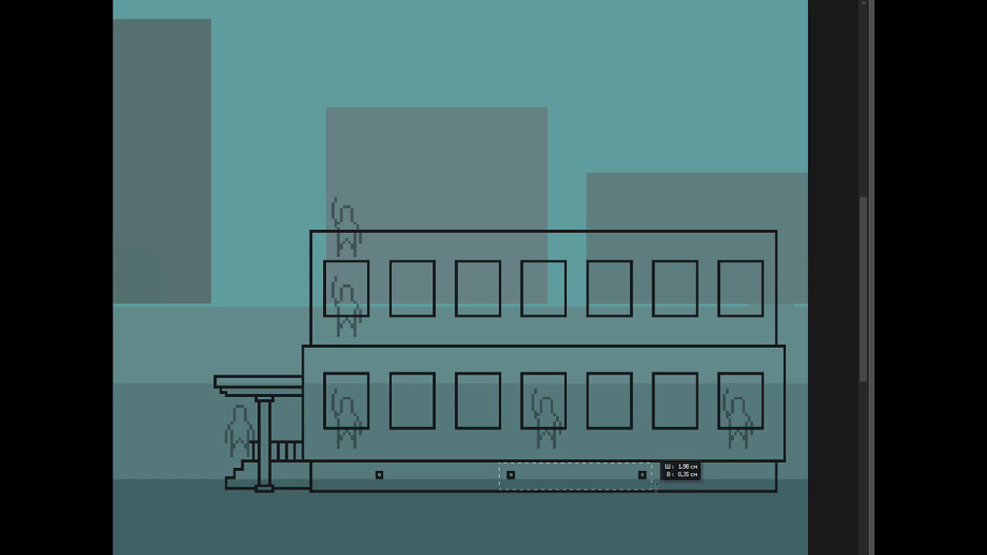
Shift the right base squares outward and recentre the middle square for even spacing
left_click_drag(636, 480, 699, 480)
left_click_drag(697, 422, 719, 470)
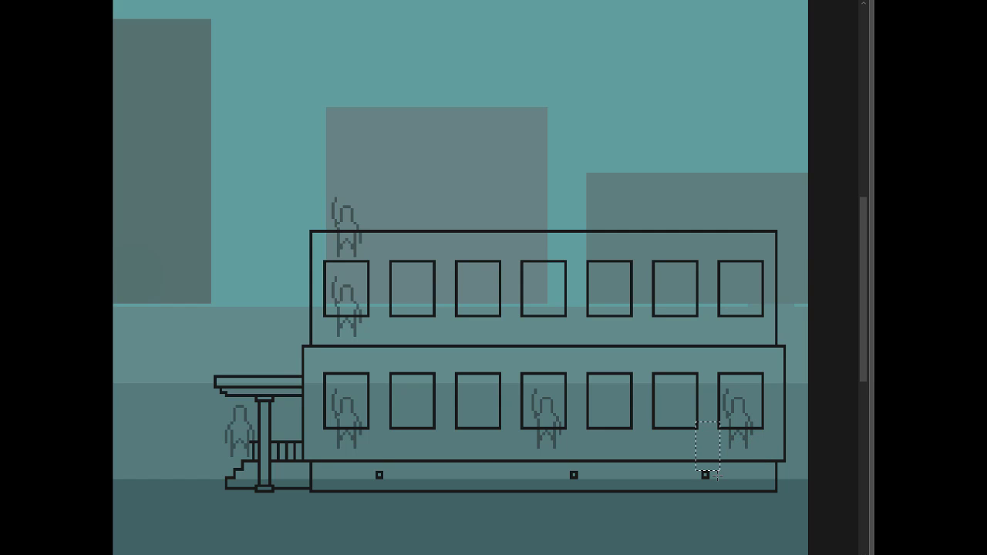
left_click_drag(720, 484, 704, 475)
left_click_drag(603, 472, 544, 475)
left_click_drag(521, 432, 568, 470)
left_click(585, 489)
Create a new empty layer and hide the panels to work on the lower-left window
key("Tab")
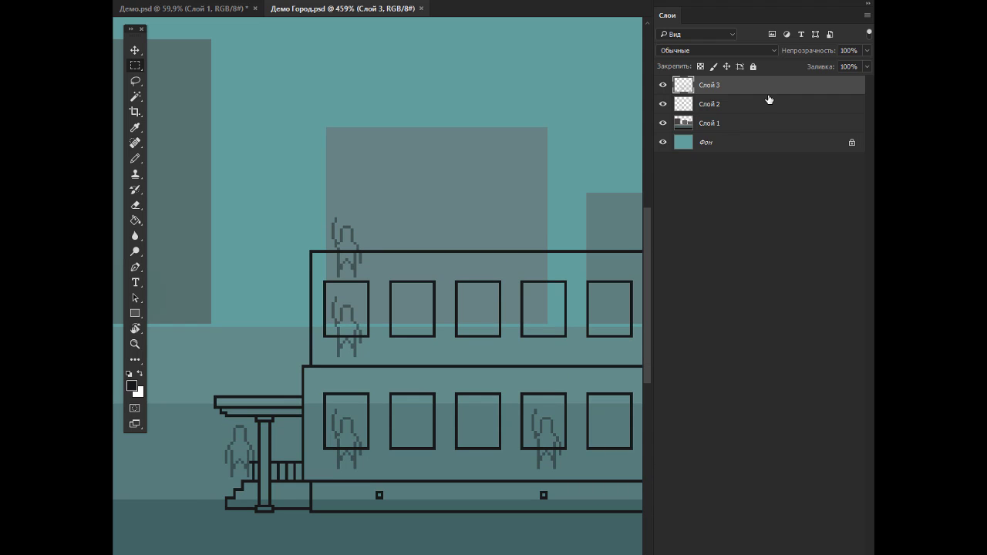
key("ctrl+shift+alt+n")
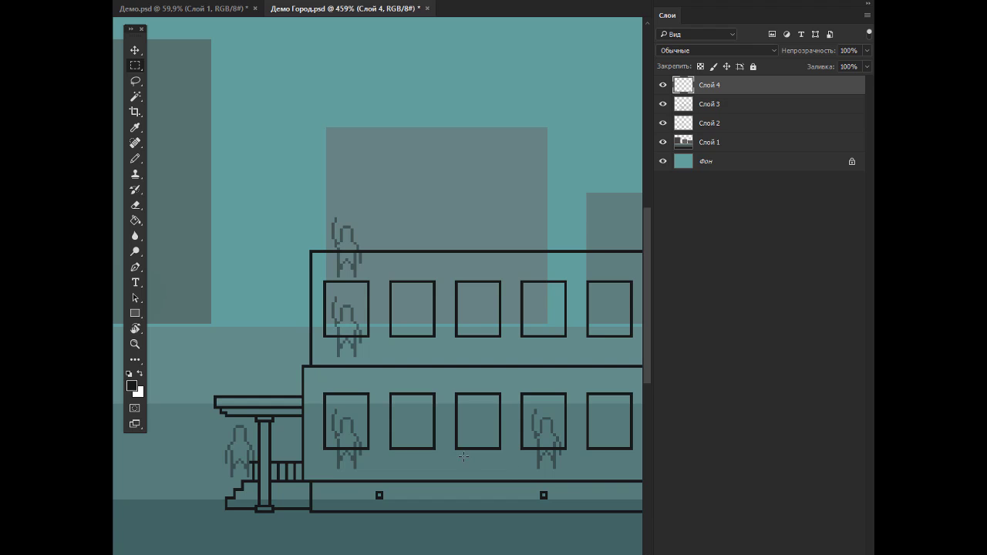
key("Tab")
scroll(352, 421, "up", 1)
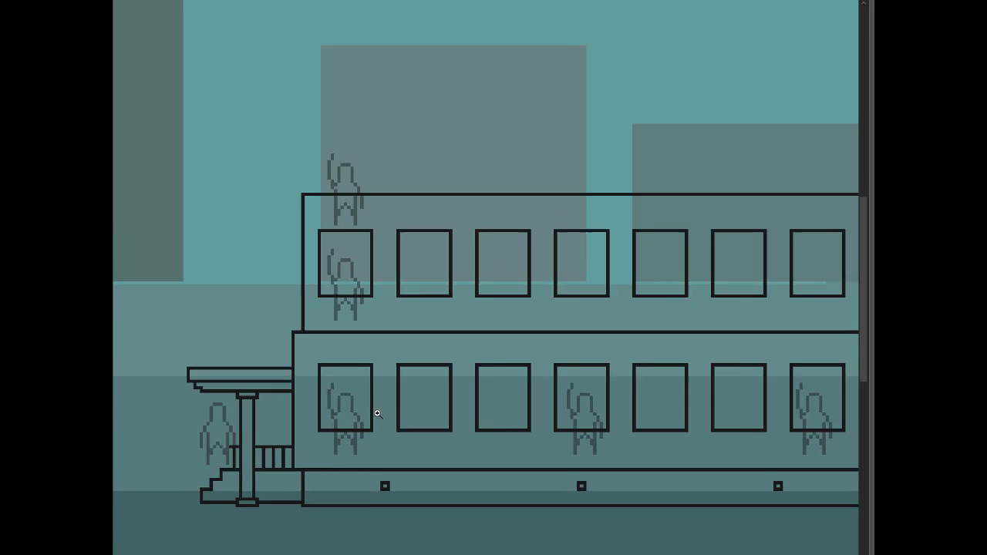
scroll(353, 417, "up", 2)
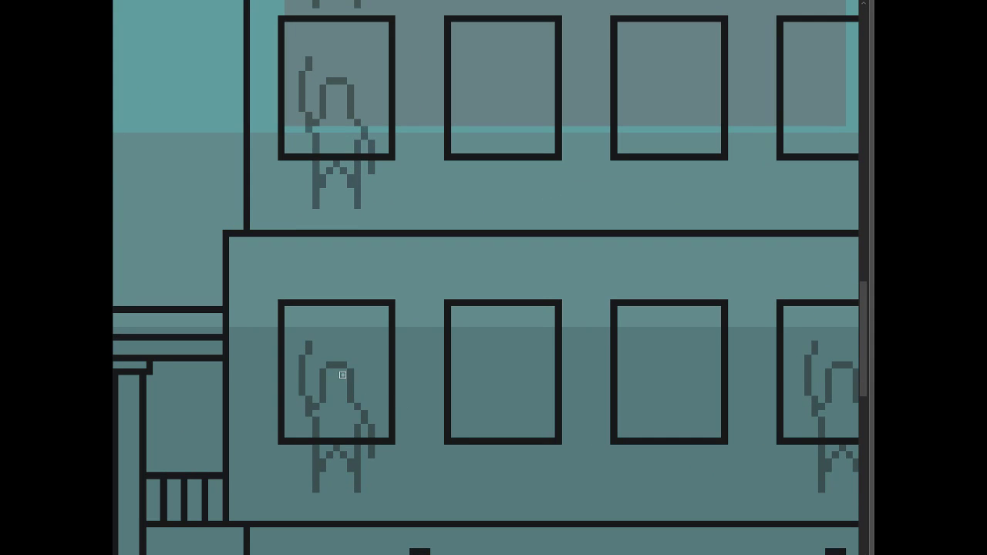
left_click(302, 317)
left_click_drag(351, 316, 362, 343)
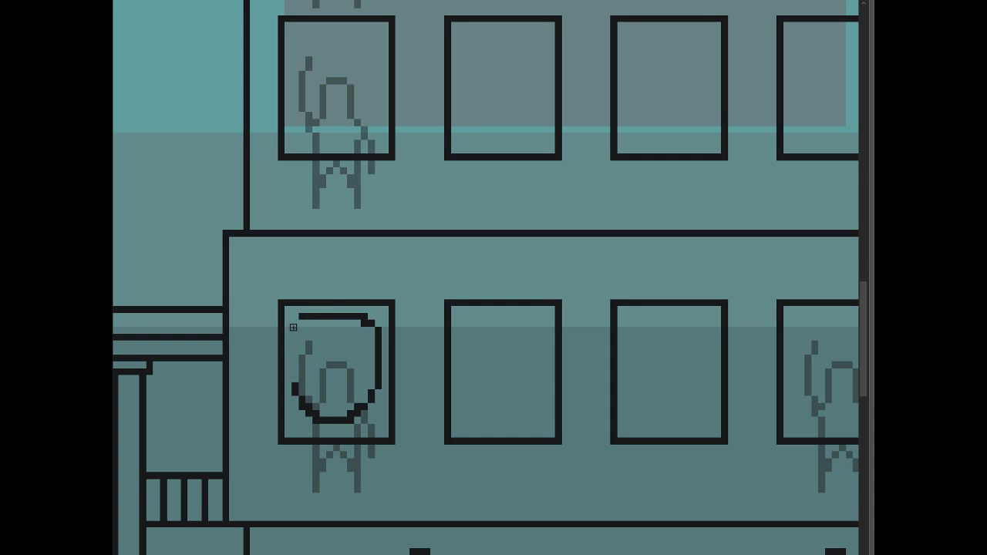
key("ctrl+z")
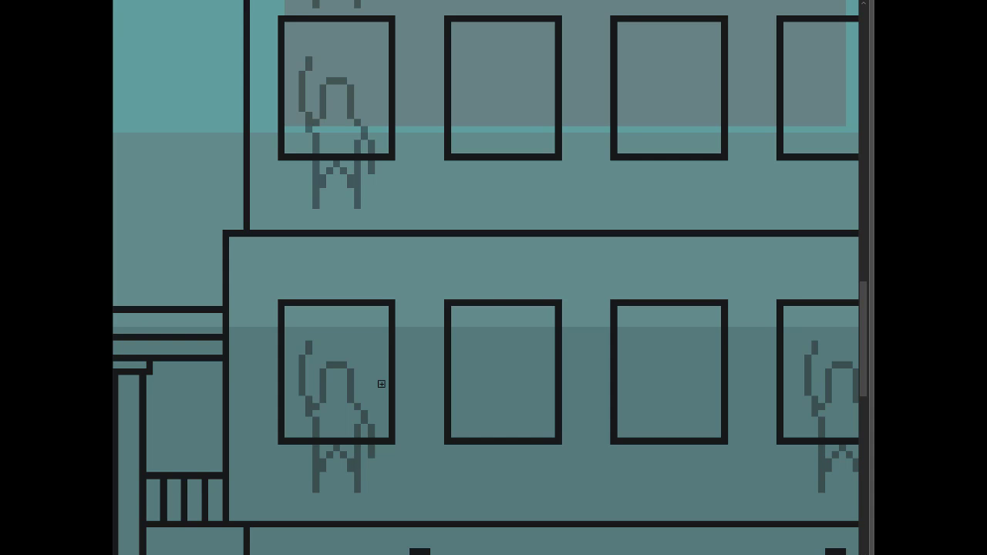
Draw the lower-left window's inner frame with a central vertical divider into two panes
scroll(401, 376, "down", 2)
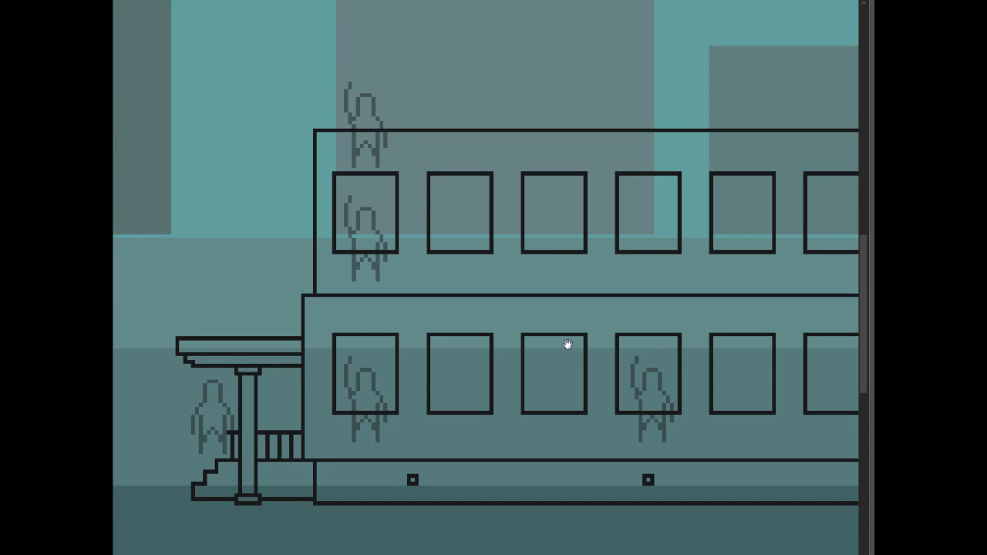
left_click_drag(566, 344, 467, 343)
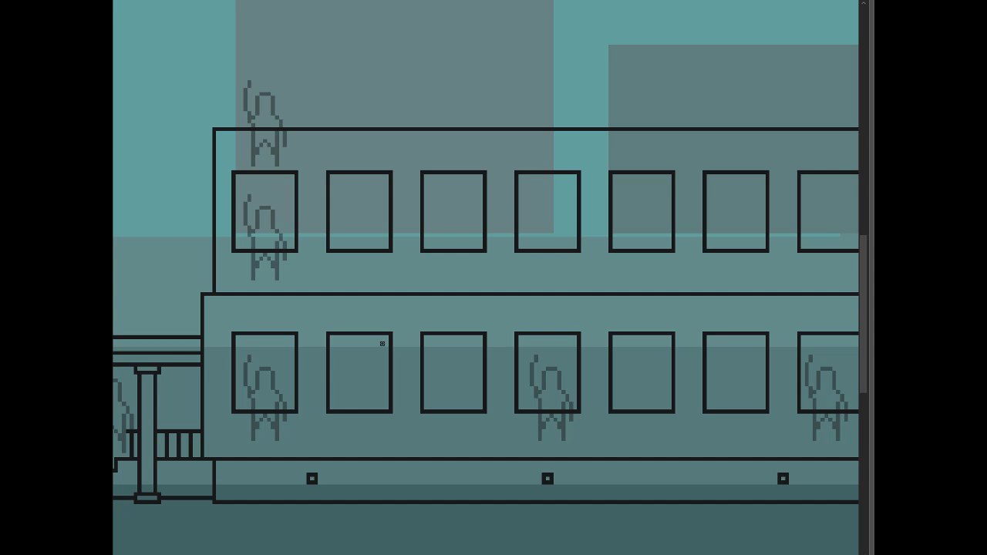
scroll(292, 354, "up", 2)
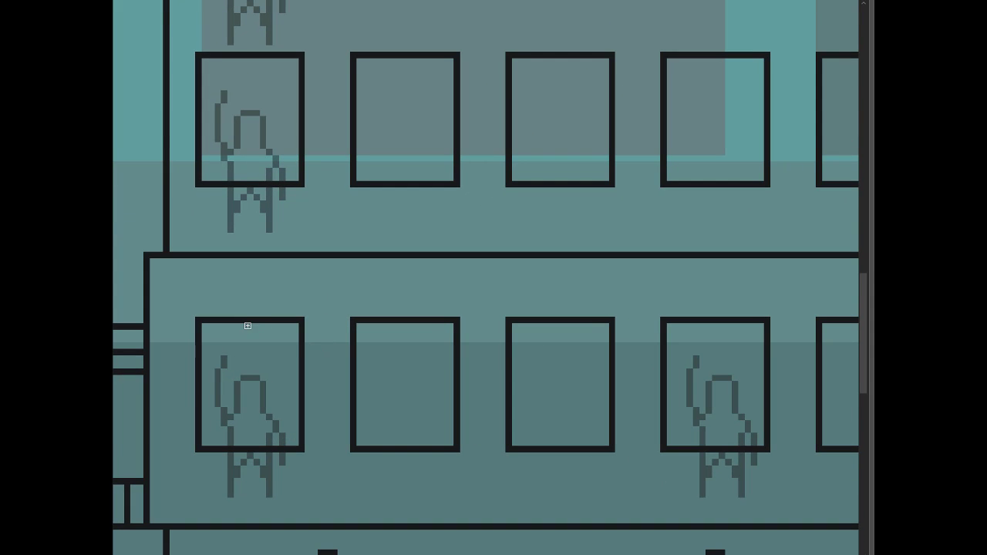
left_click_drag(248, 325, 251, 446)
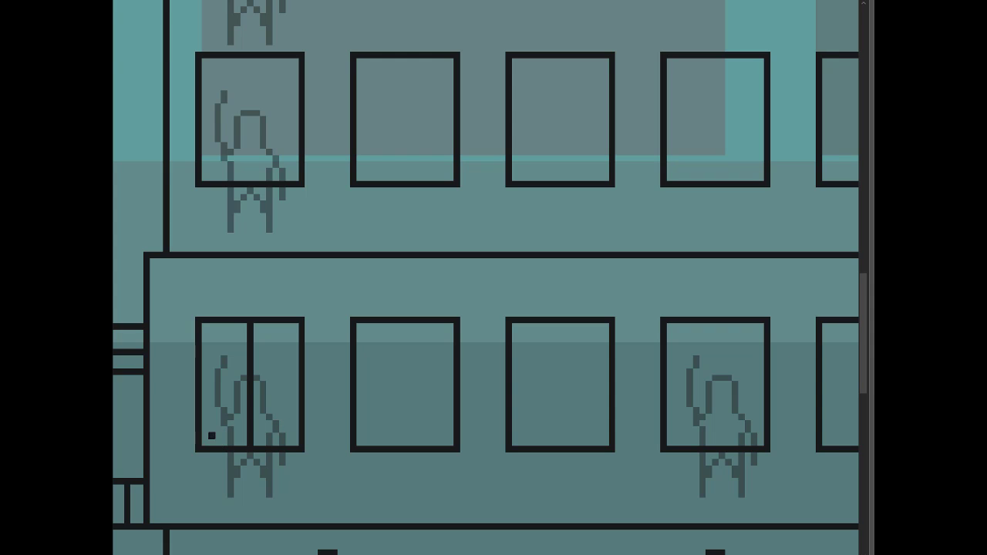
mouse_move(211, 436)
left_mouse_down()
mouse_move(290, 333)
mouse_move(210, 333)
mouse_move(211, 436)
left_mouse_up()
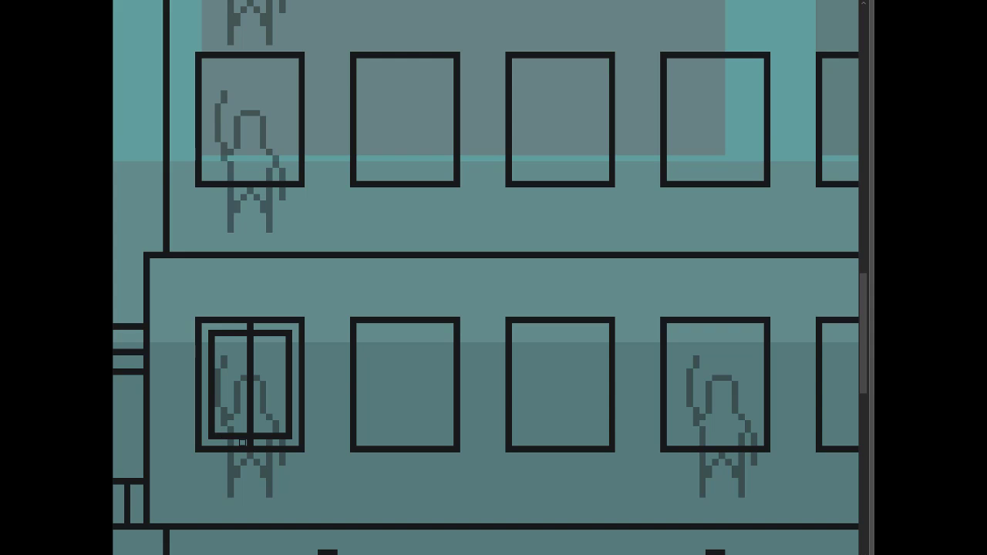
left_click(252, 327)
mouse_move(249, 341)
left_mouse_down()
mouse_move(248, 427)
mouse_move(250, 342)
left_mouse_up()
key("ctrl+z")
key("ctrl+z")
key("ctrl+0")
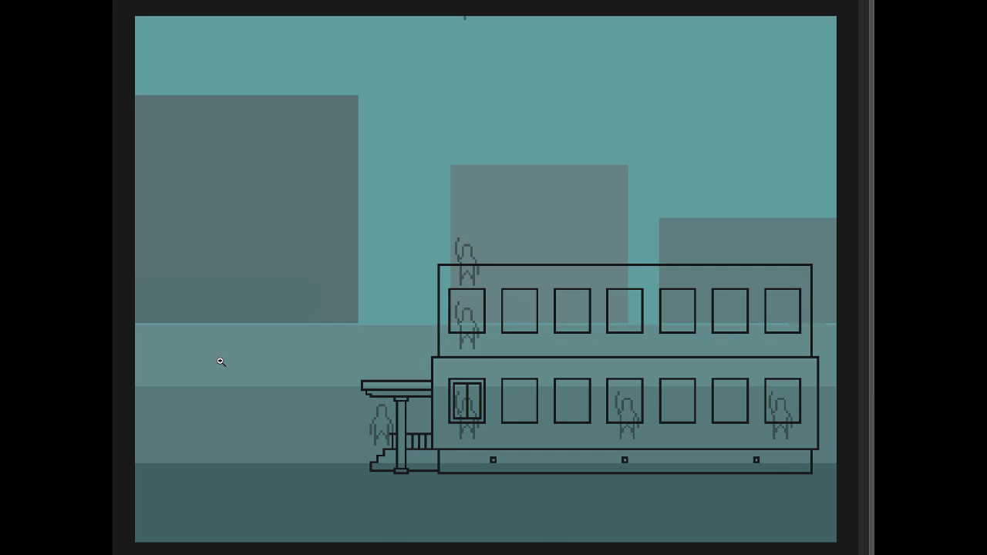
Draw a short horizontal crossbar in the lower-left window's right pane
key("ctrl+plus")
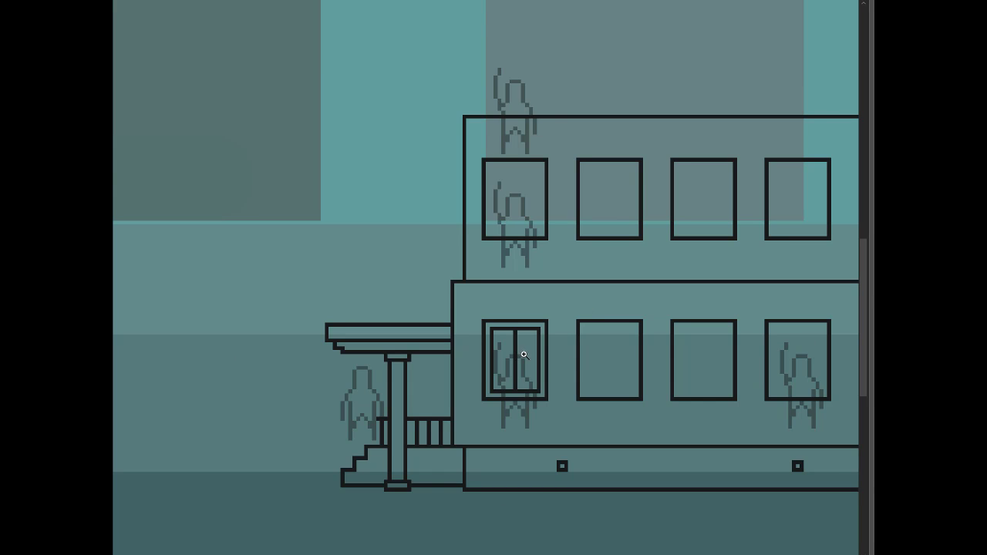
scroll(524, 354, "up", 2)
left_click_drag(501, 344, 525, 344)
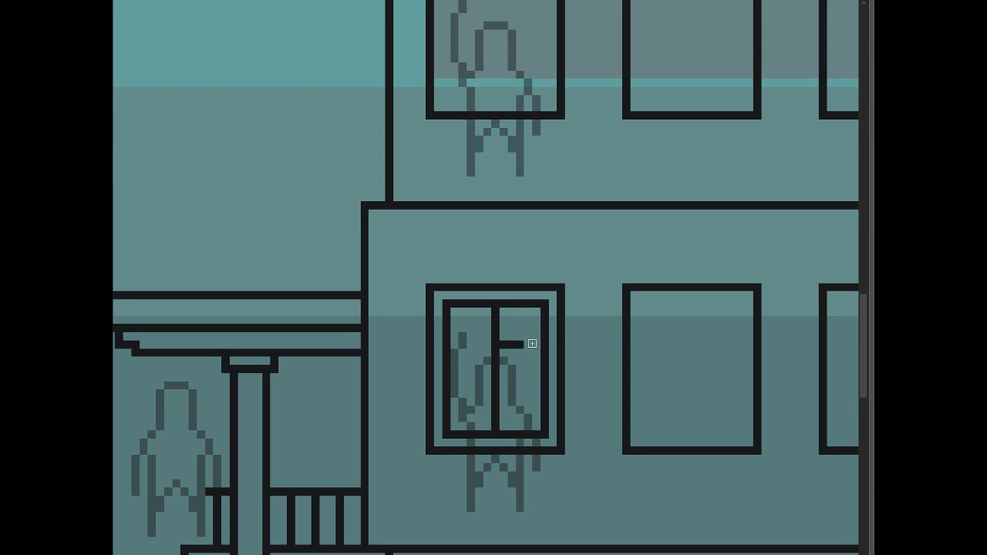
scroll(628, 363, "down", 2)
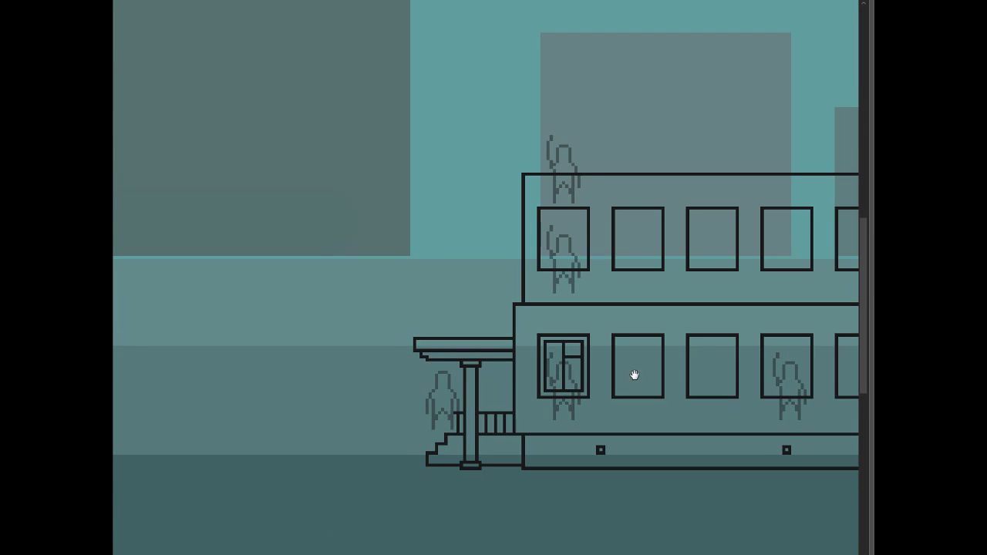
left_click_drag(634, 375, 517, 361)
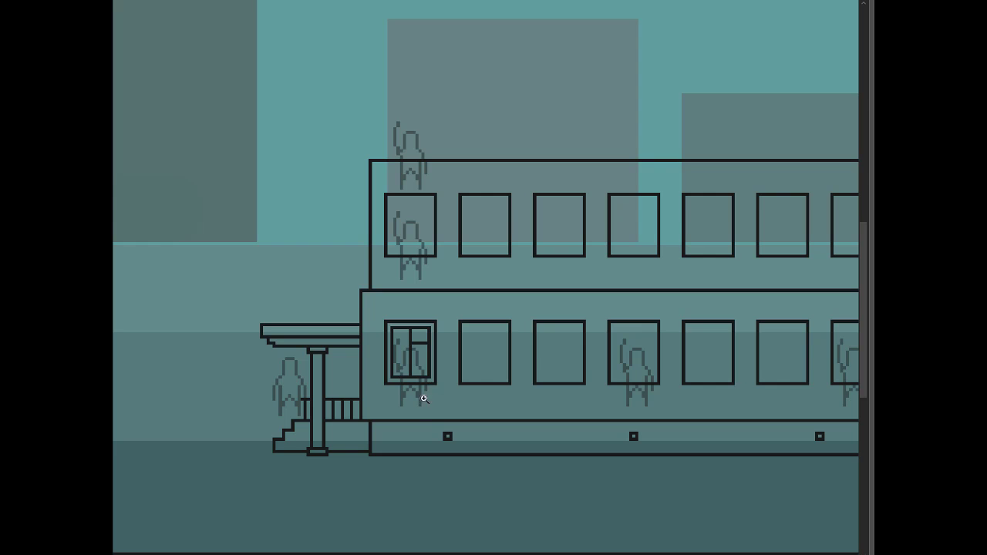
Draw the sill line beneath the lower-left window with pixels closing both ends
scroll(451, 391, "up", 2)
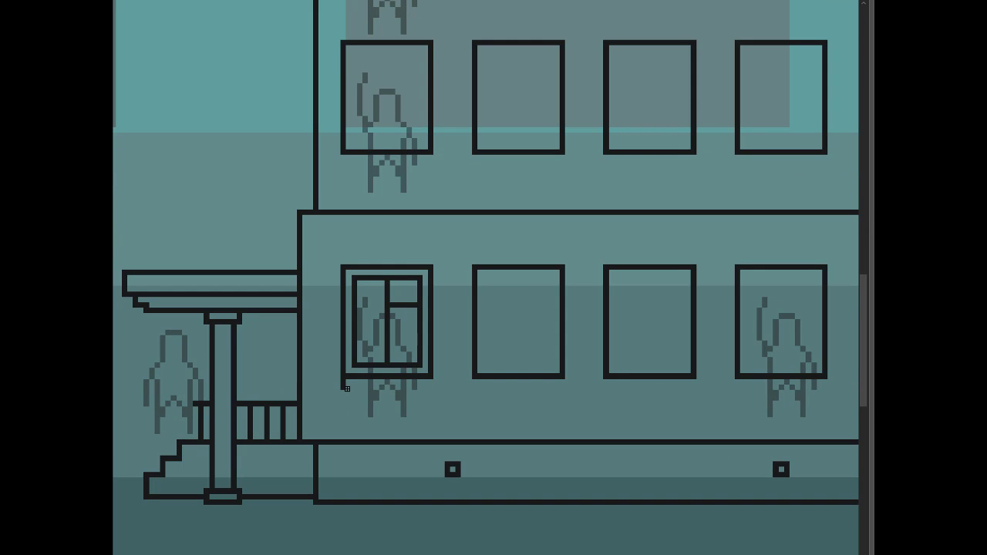
left_click_drag(347, 388, 432, 393)
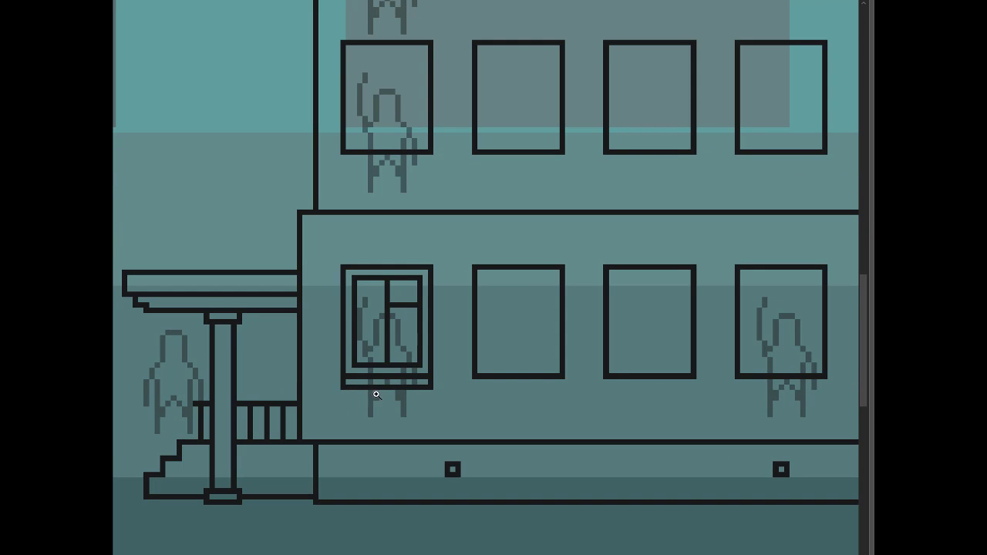
scroll(376, 395, "down", 2)
scroll(376, 395, "down", 2)
scroll(347, 385, "up", 4)
scroll(338, 384, "up", 1)
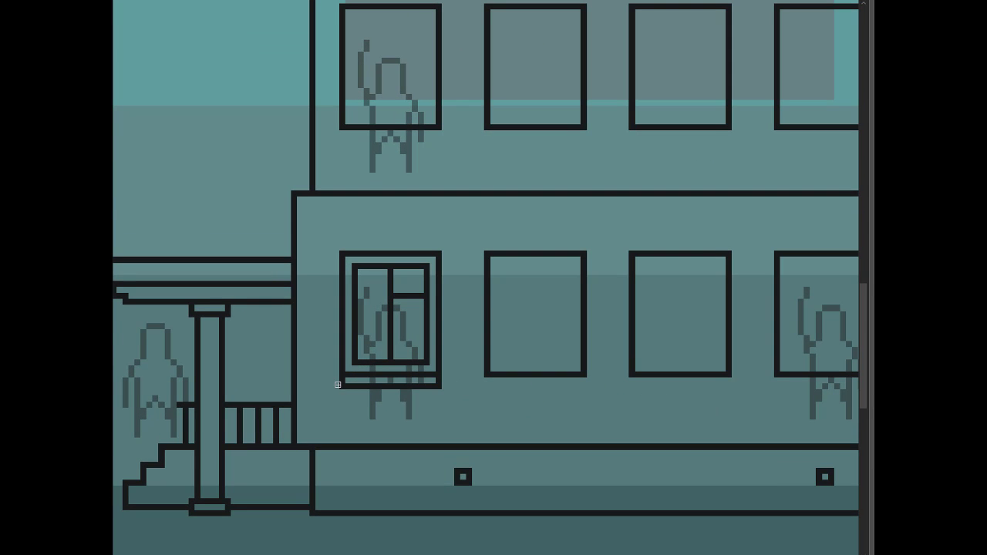
left_click(338, 382)
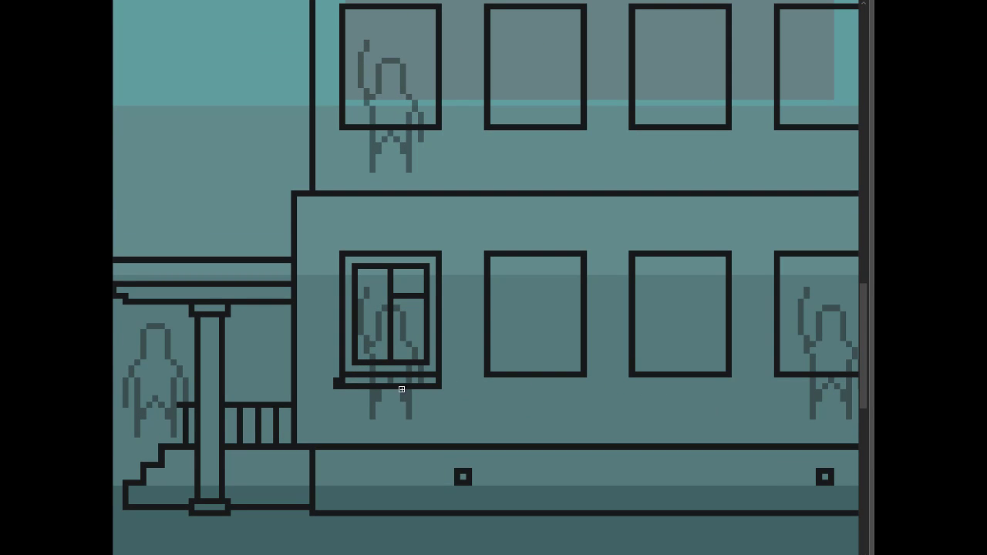
left_click(444, 383)
Try duplicating the finished window to the right, then undo the copy
scroll(423, 409, "down", 3)
scroll(423, 409, "up", 2)
scroll(447, 403, "up", 2)
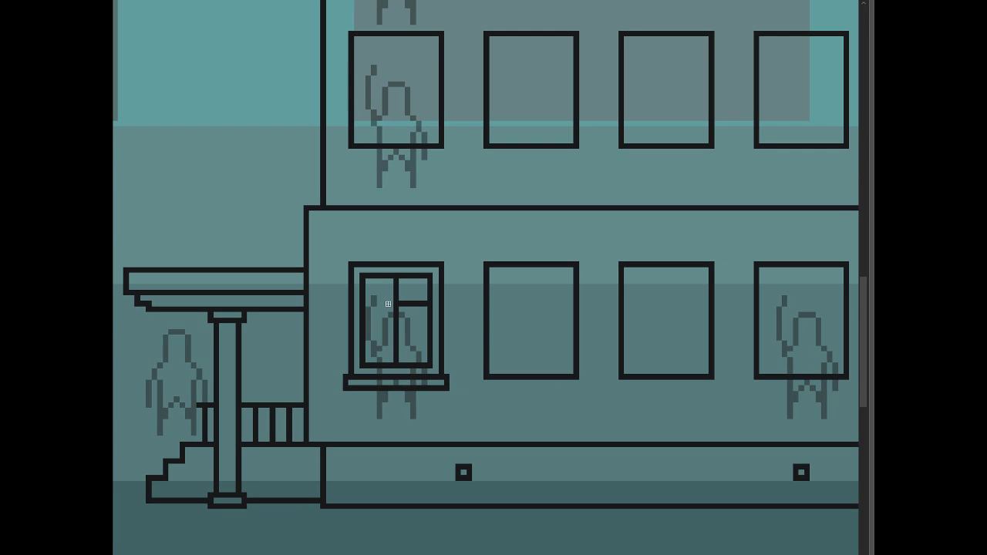
left_click_drag(358, 274, 462, 398)
left_click_drag(410, 384, 535, 383)
key("ctrl+z")
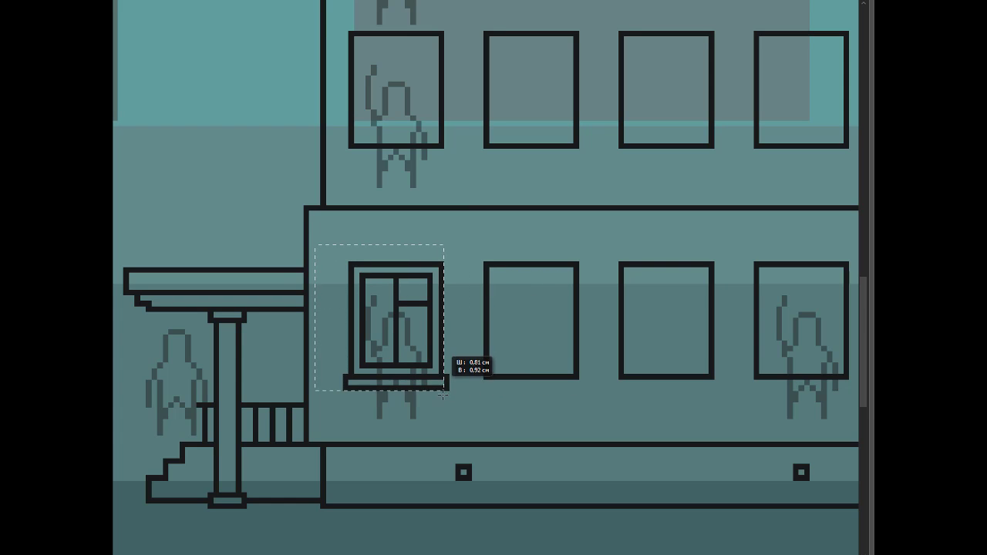
Deselect and merge the detailed window layer down into the layer below
key("ctrl+d")
key("F7")
left_click(663, 86)
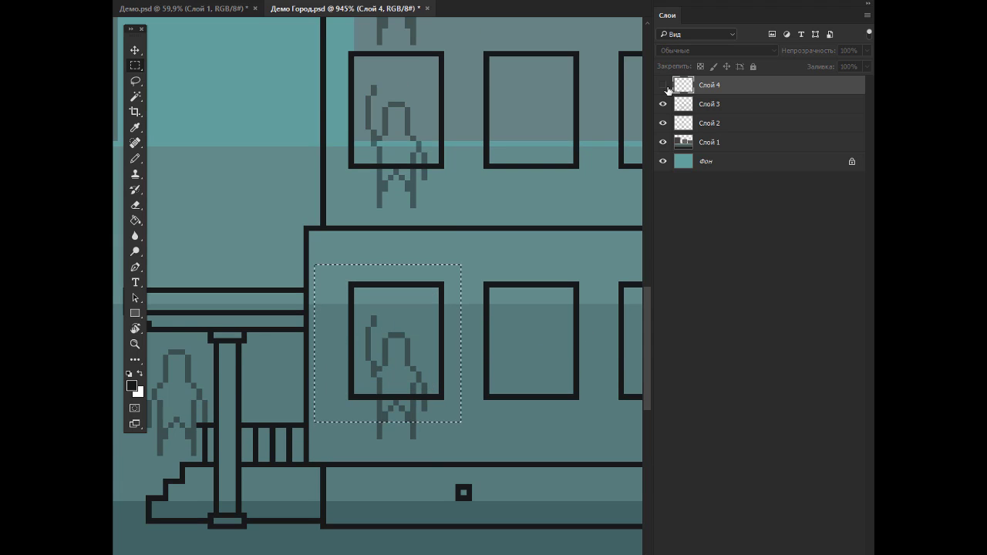
key("ctrl+e")
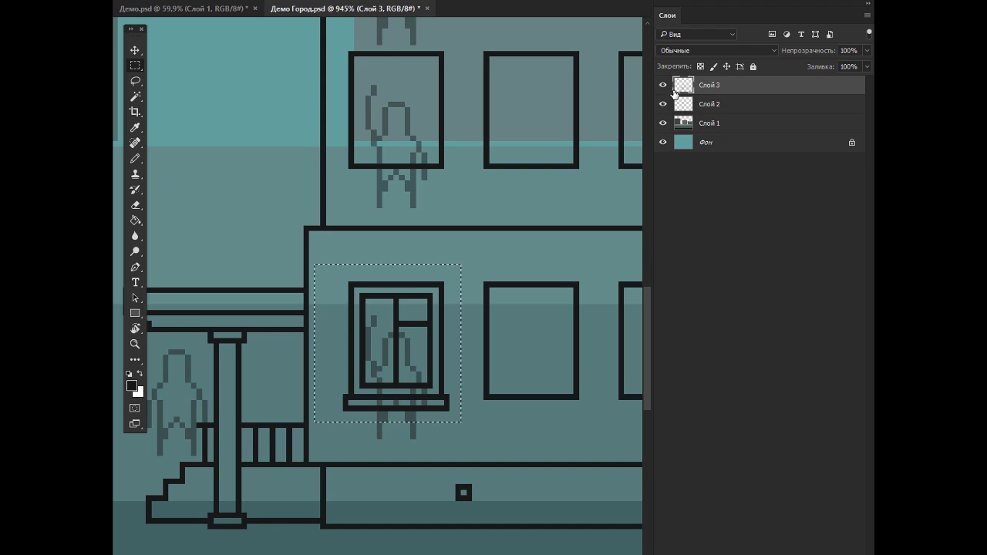
key("Tab")
Copy the detailed window onto the second, fourth and remaining lower-floor windows
left_click_drag(436, 311, 786, 319)
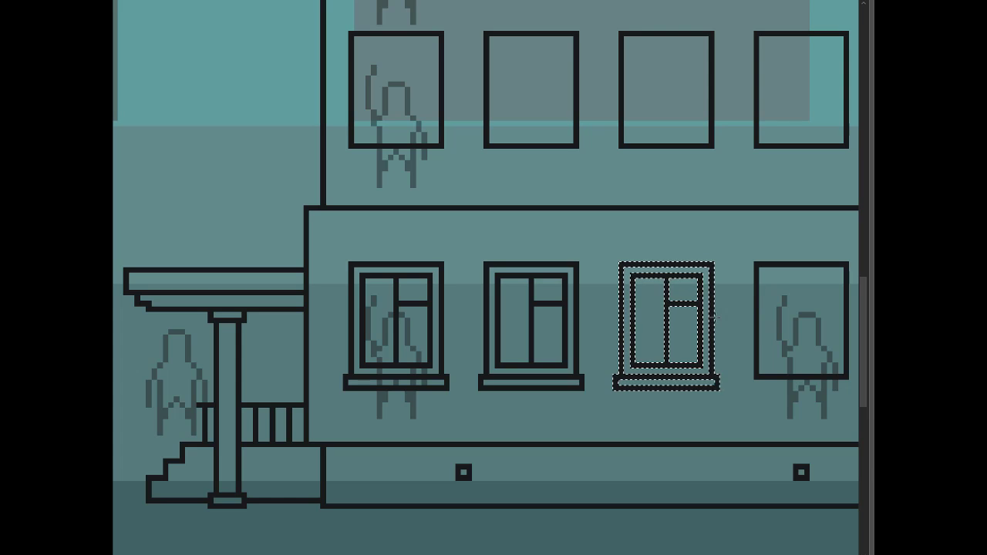
scroll(633, 325, "down", 6)
left_click_drag(632, 325, 508, 332)
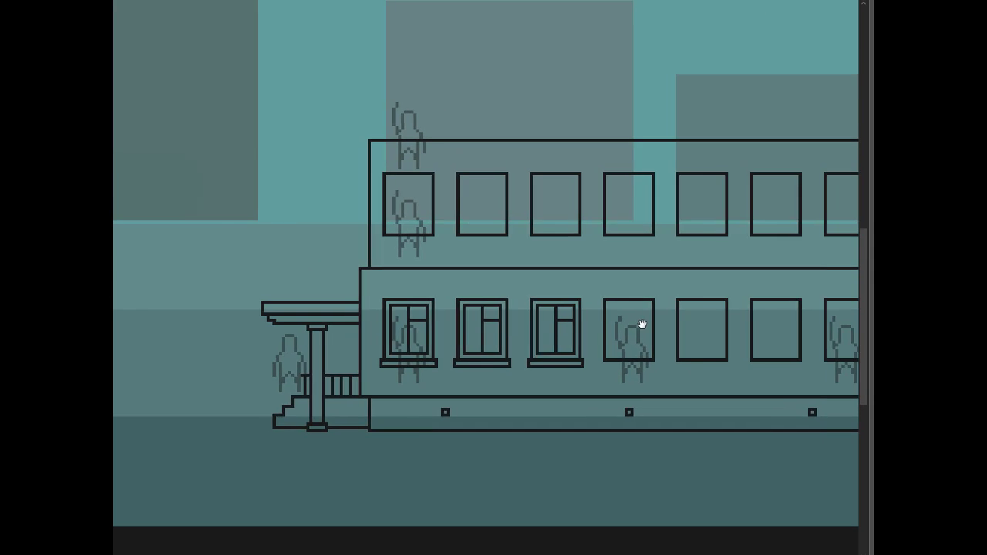
scroll(508, 332, "up", 2)
mouse_move(479, 372)
left_mouse_down()
mouse_move(760, 374)
mouse_move(585, 364)
left_mouse_up()
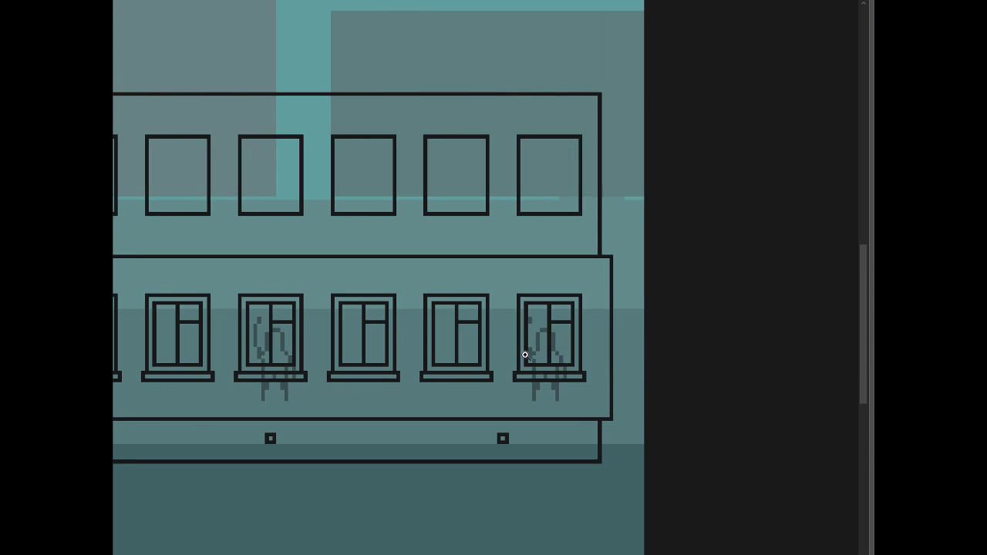
scroll(419, 348, "down", 1)
left_click_drag(419, 348, 479, 351)
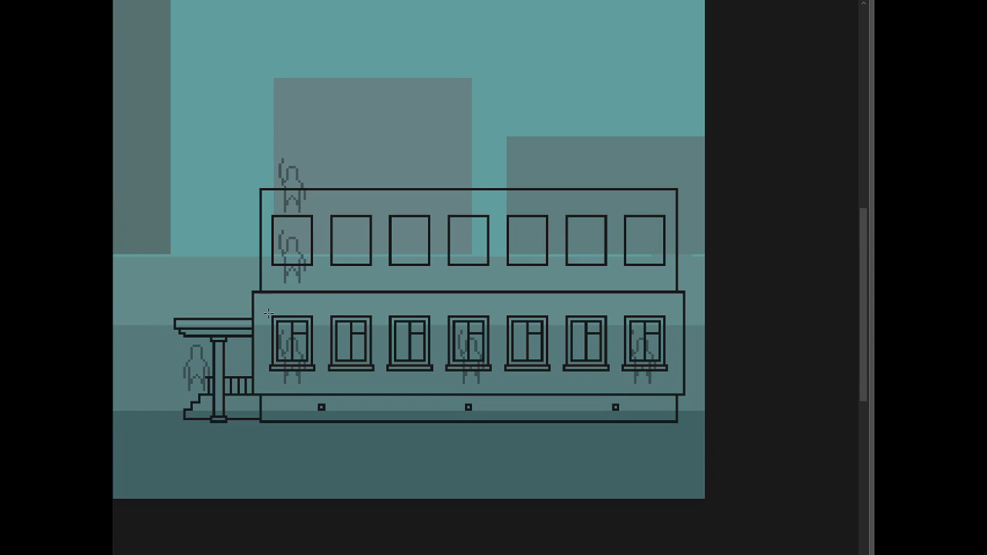
Copy the seven framed lower-floor windows up onto the upper-floor openings
mouse_move(267, 312)
left_mouse_down()
mouse_move(679, 360)
mouse_move(665, 267)
left_mouse_up()
key("ctrl+d")
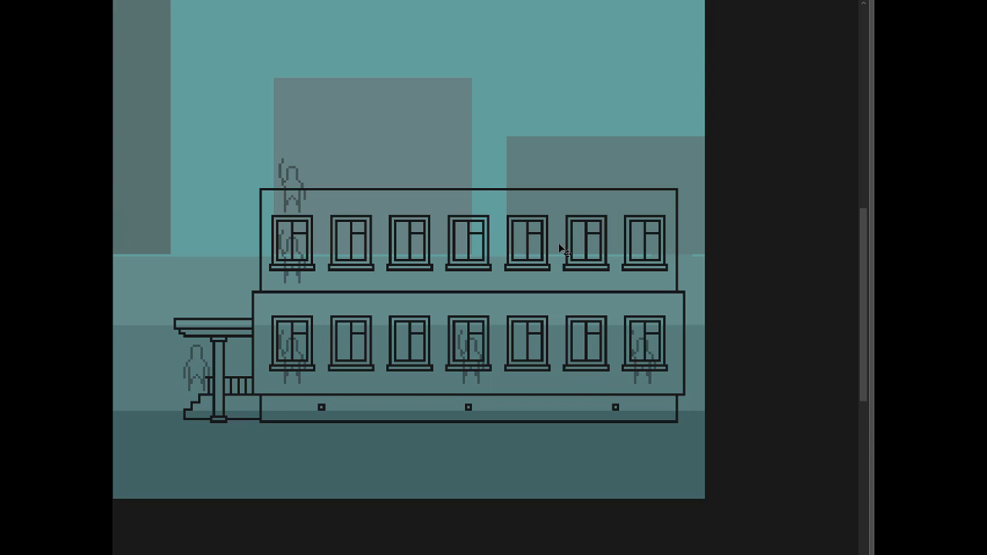
scroll(304, 216, "up", 2)
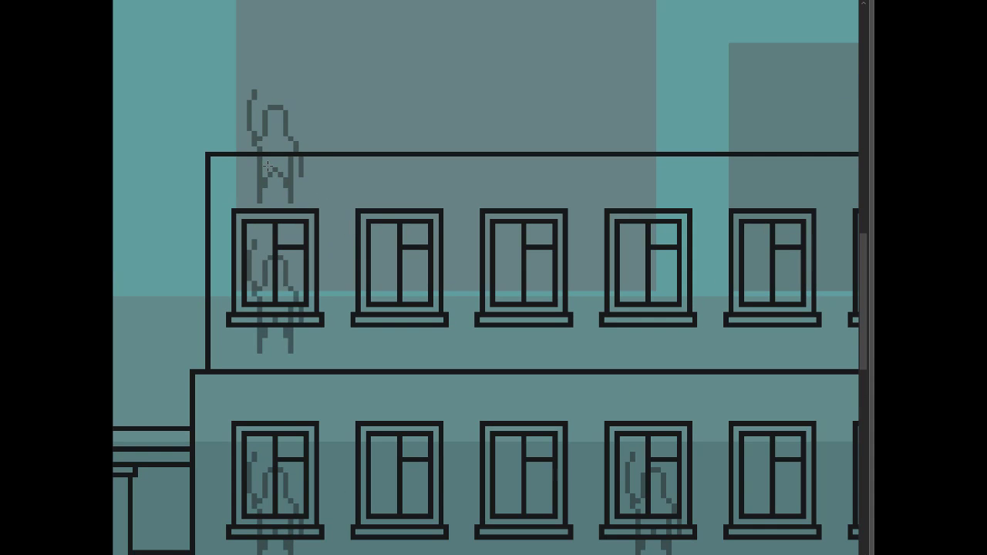
left_click_drag(258, 158, 304, 208)
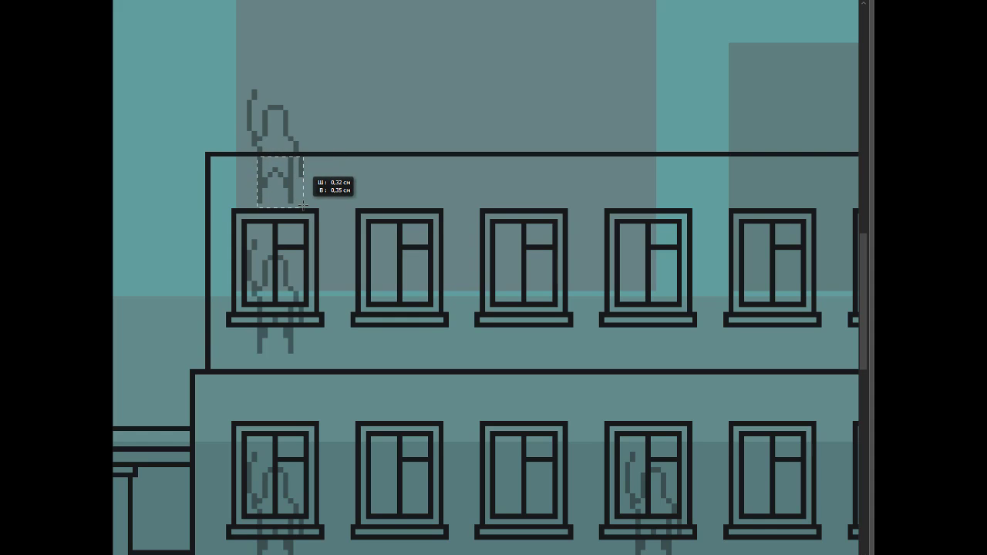
left_click_drag(258, 328, 288, 368)
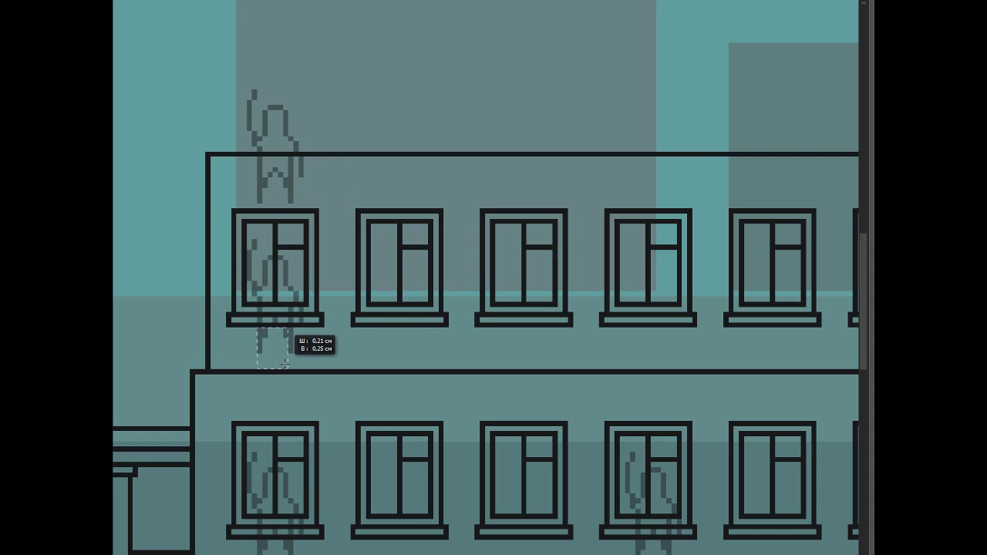
left_click_drag(216, 187, 870, 346)
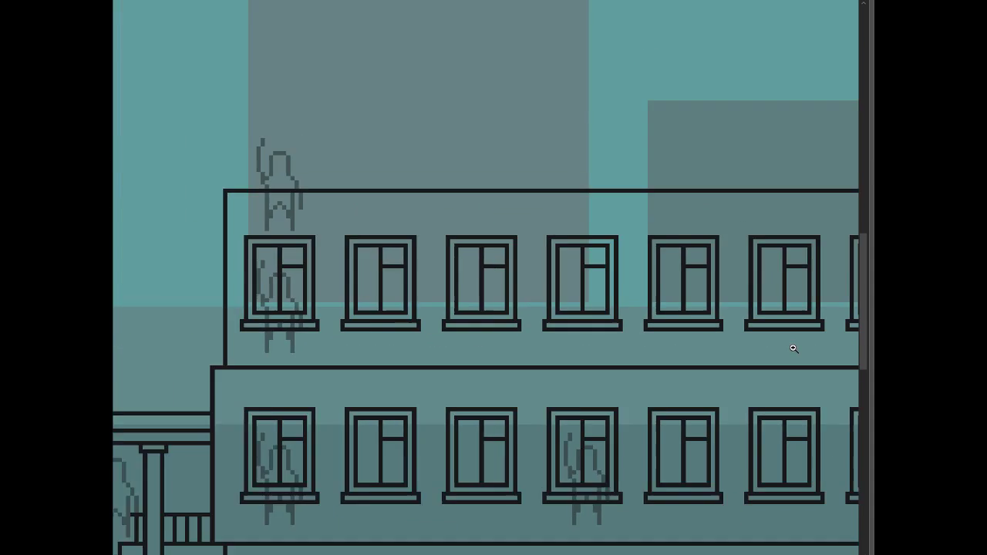
Nudge the whole row of upper-floor windows up a few pixels
scroll(794, 346, "down", 5)
left_click_drag(185, 226, 737, 370)
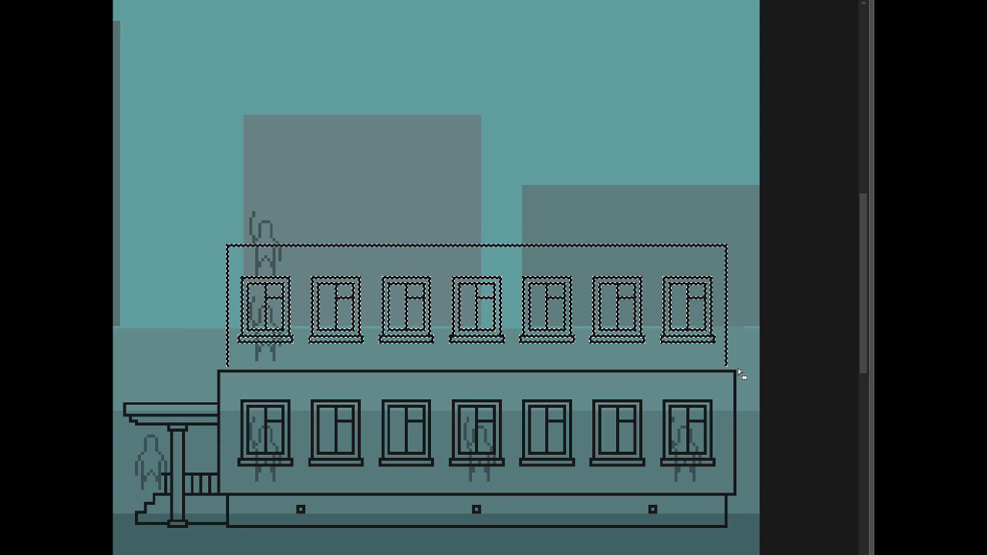
key("ctrl+Up")
key("ctrl+d")
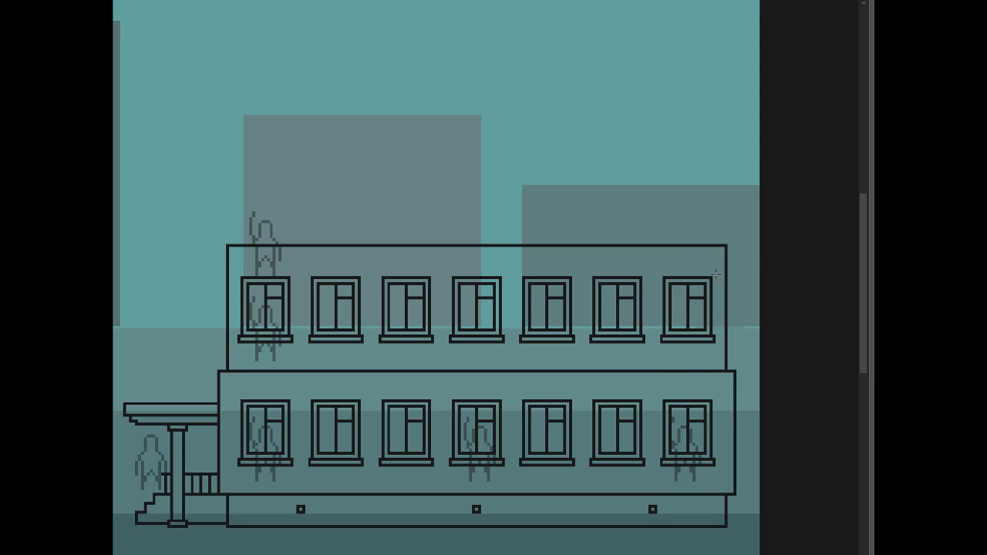
mouse_move(664, 348)
left_mouse_down()
mouse_move(694, 368)
mouse_move(173, 222)
left_mouse_up()
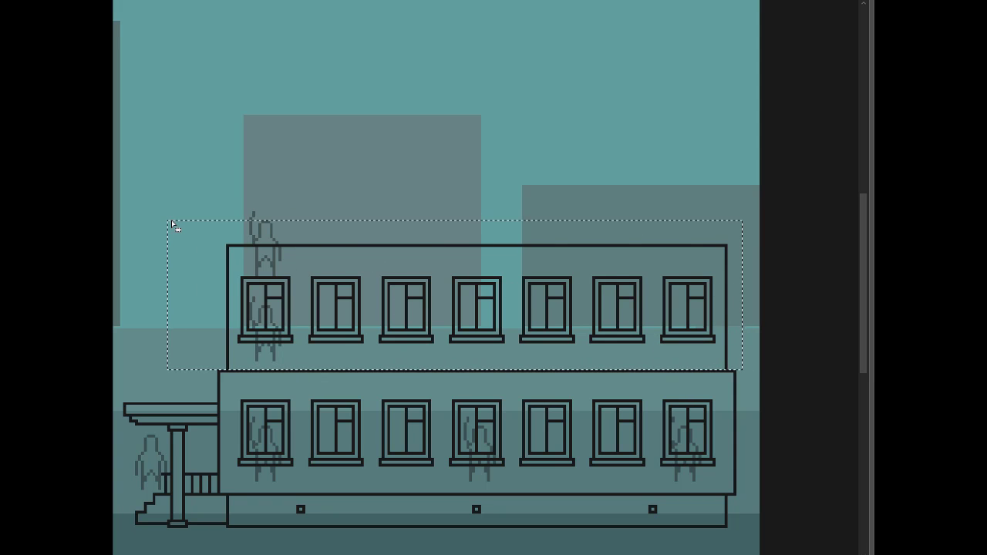
key("Up")
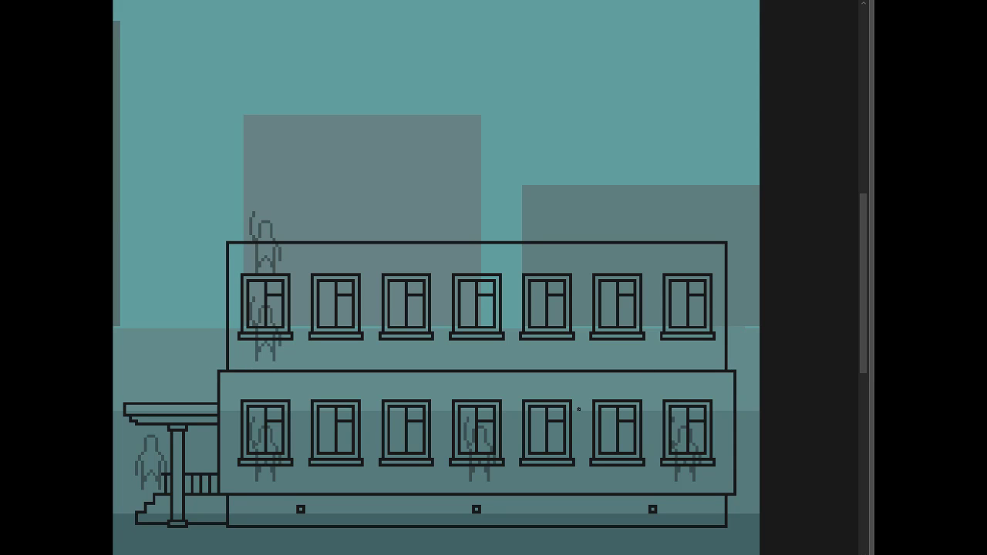
left_click_drag(298, 421, 327, 366)
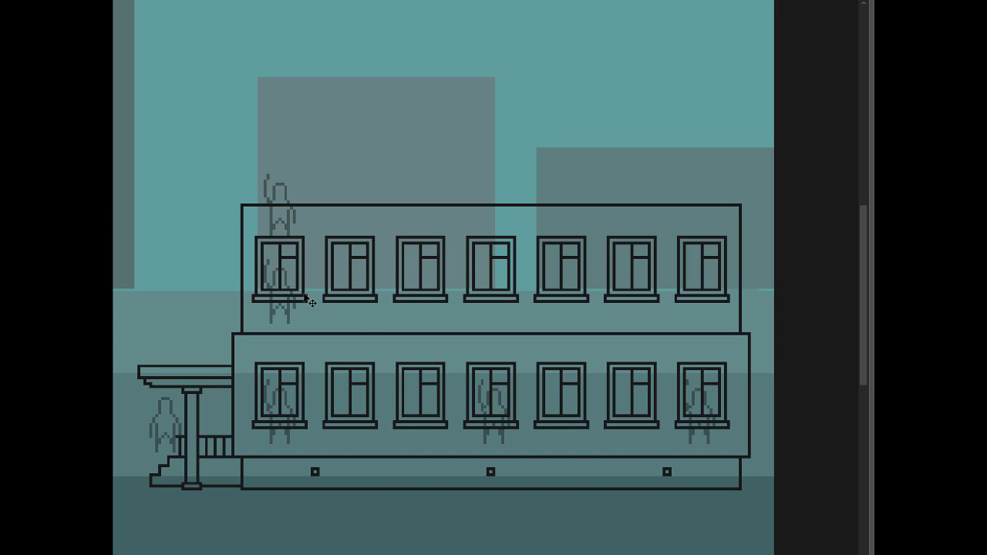
Add a new layer and draw a small box outline below the first upper window
key("ctrl+shift+n")
key("Return")
key("z")
left_click(308, 321)
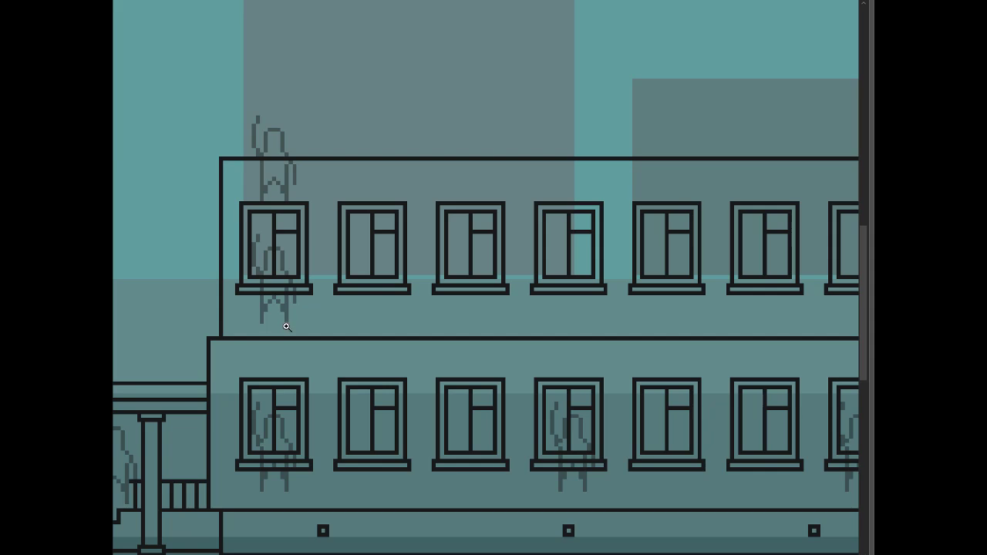
left_click(287, 327)
mouse_move(230, 321)
left_mouse_down()
mouse_move(231, 285)
mouse_move(328, 284)
mouse_move(317, 332)
mouse_move(236, 330)
mouse_move(230, 298)
mouse_move(265, 306)
left_mouse_up()
Move the box just below the first upper window's sill and narrow its right edge
mouse_move(224, 274)
left_mouse_down()
mouse_move(320, 328)
mouse_move(309, 261)
left_mouse_up()
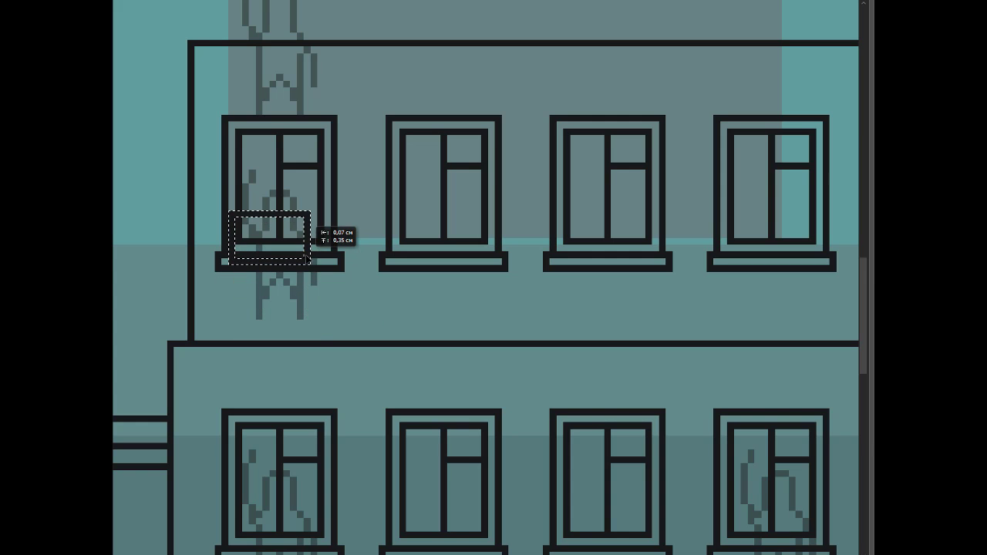
left_click_drag(308, 261, 307, 331)
mouse_move(338, 277)
left_mouse_down()
mouse_move(290, 339)
mouse_move(305, 330)
left_mouse_up()
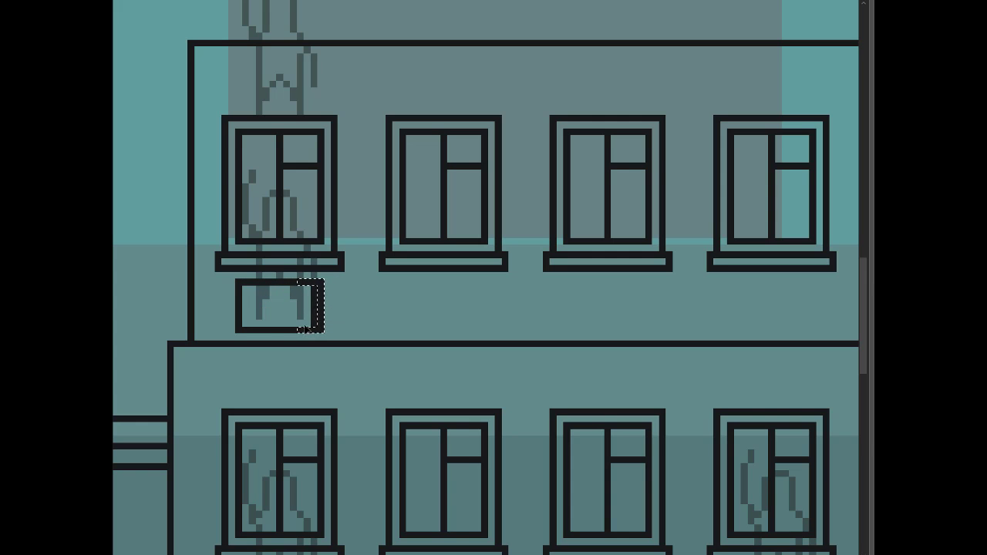
key("ctrl+d")
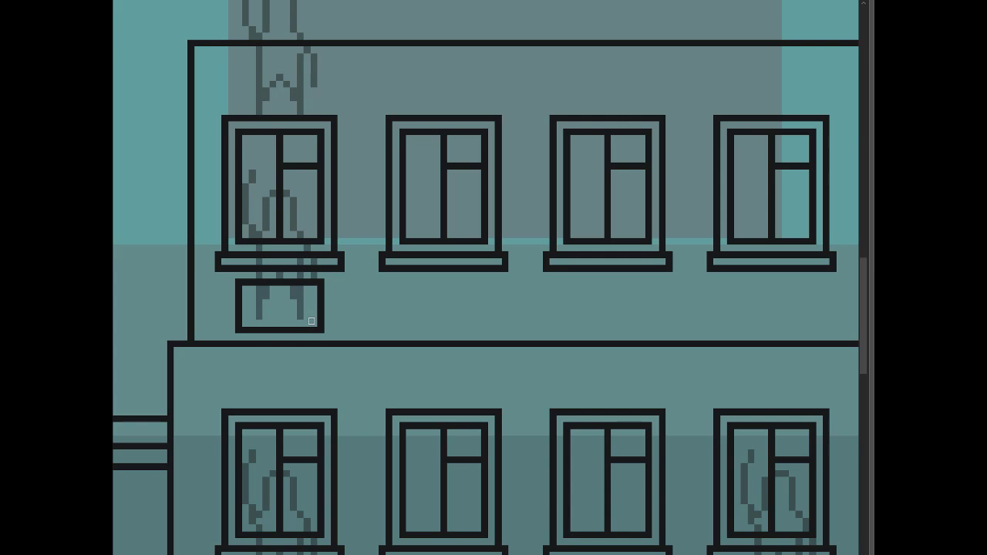
Draw the AC unit's round fan, a short vertical bar and a horizontal vent inside the box
left_click(261, 307)
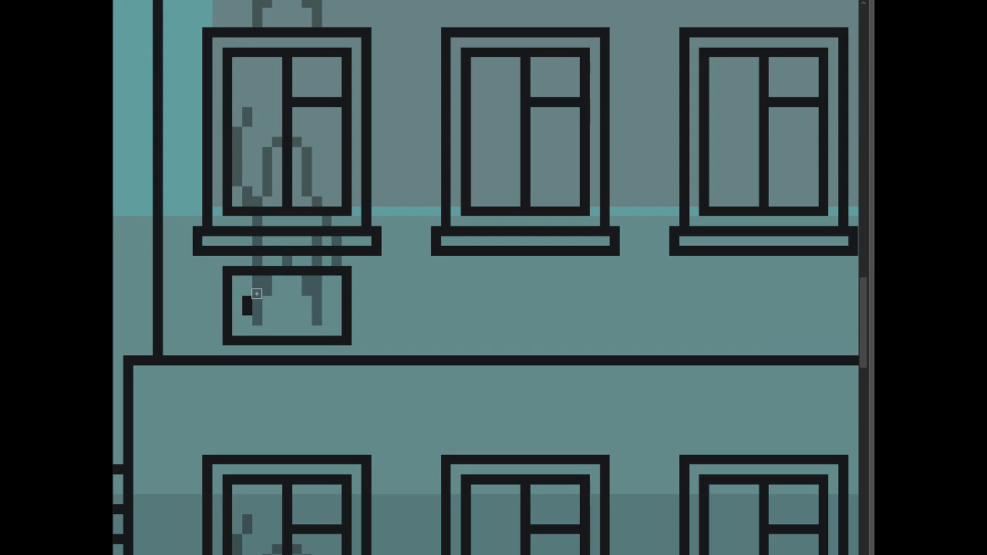
mouse_move(257, 309)
left_mouse_down()
mouse_move(266, 292)
mouse_move(271, 317)
left_mouse_up()
scroll(271, 317, "down", 5)
scroll(285, 312, "up", 1)
scroll(291, 311, "up", 3)
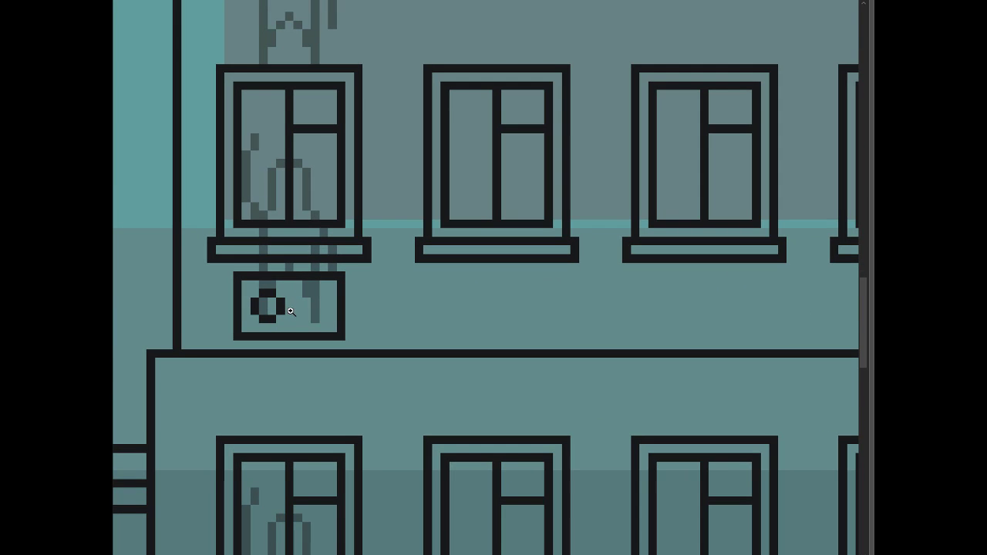
left_click_drag(297, 291, 296, 302)
left_click_drag(315, 297, 327, 300)
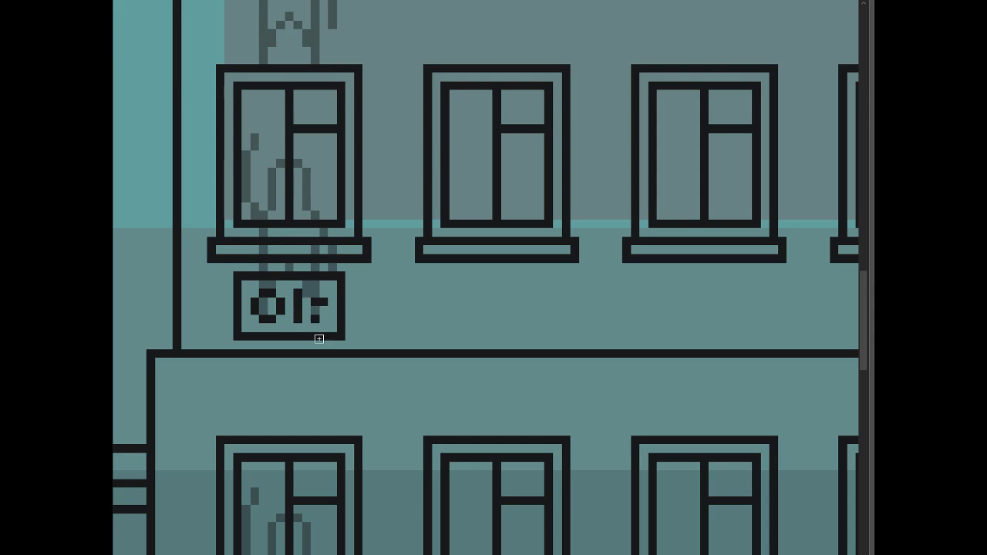
scroll(316, 315, "down", 3)
scroll(318, 302, "up", 2)
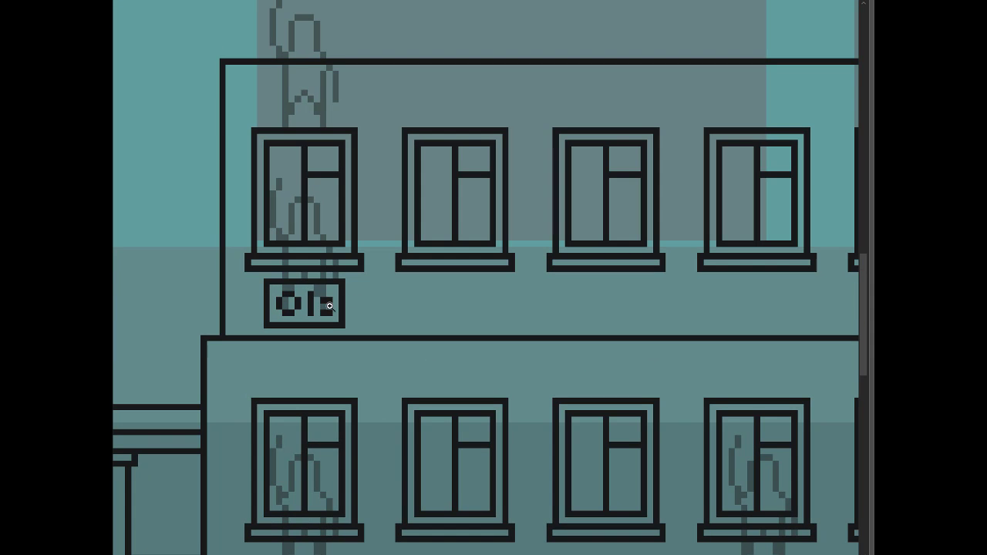
scroll(329, 307, "down", 1)
scroll(309, 307, "down", 1)
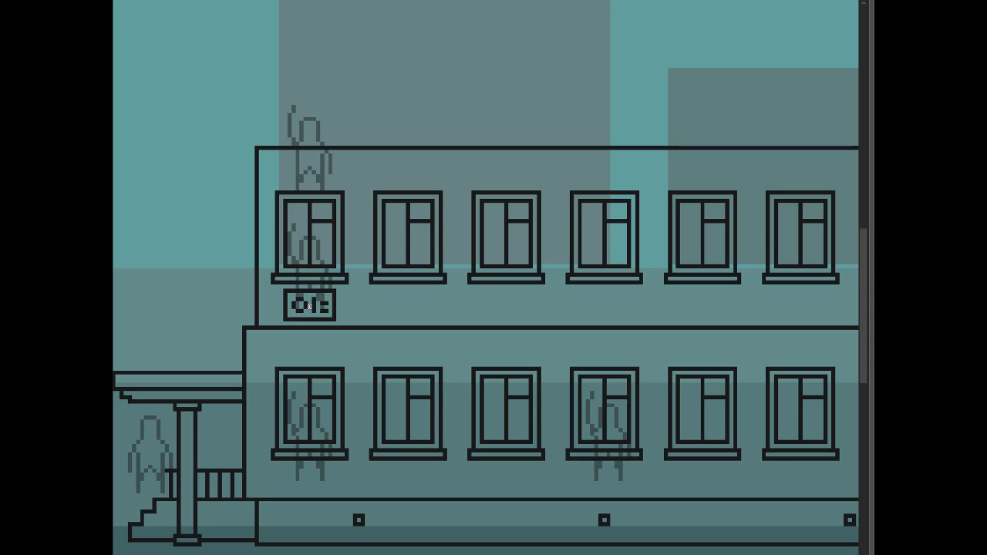
scroll(500, 291, "down", 1)
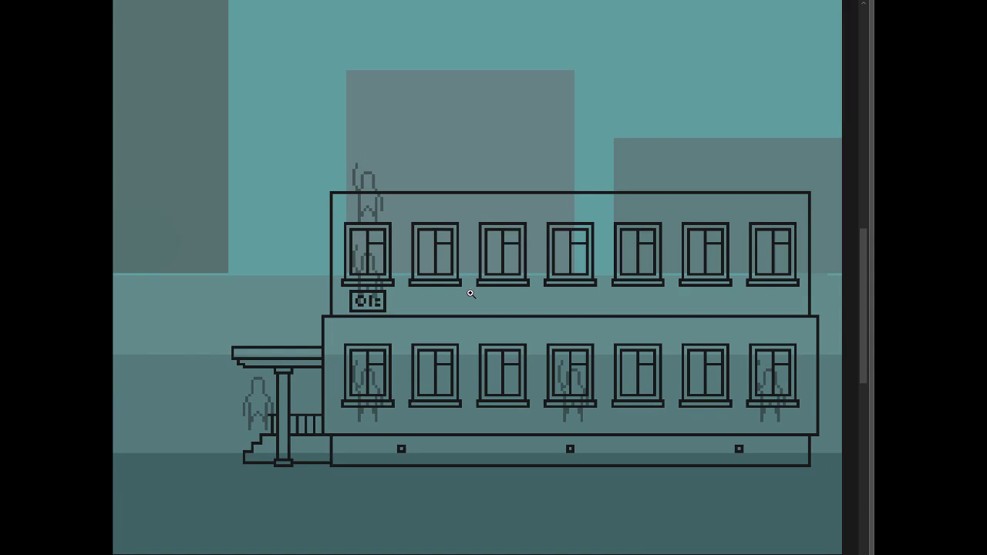
left_click_drag(469, 289, 424, 283)
mouse_move(281, 209)
left_mouse_down()
mouse_move(739, 312)
mouse_move(293, 392)
left_mouse_up()
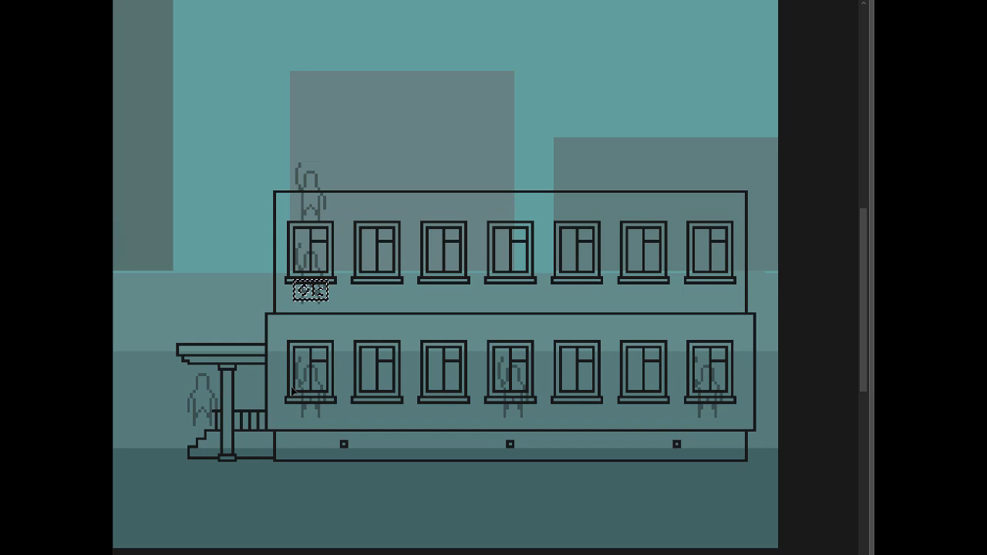
Reposition the upper-floor window outlines, nudging them up and then slightly down
key("ctrl+z")
key("Tab")
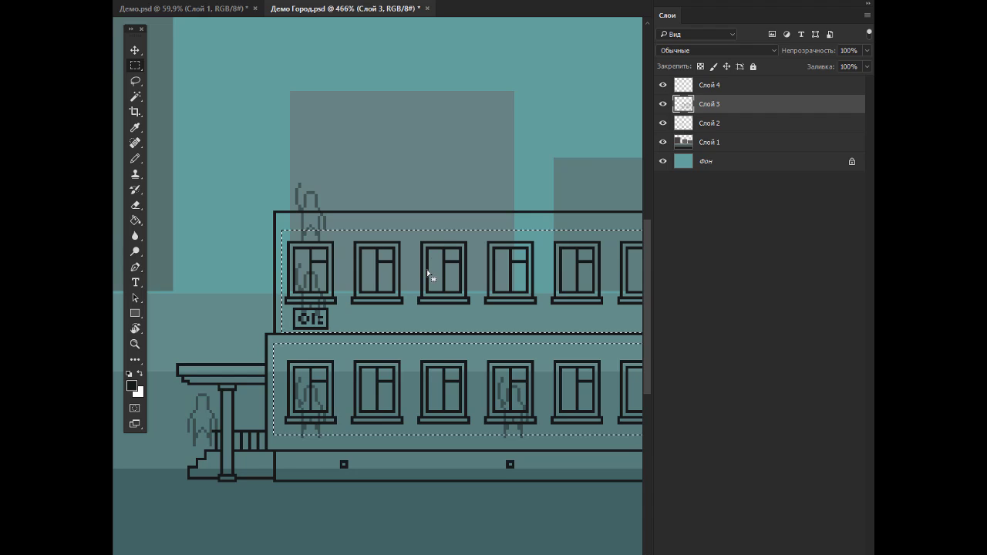
key("Tab")
left_click_drag(428, 274, 425, 263)
key("ctrl+d")
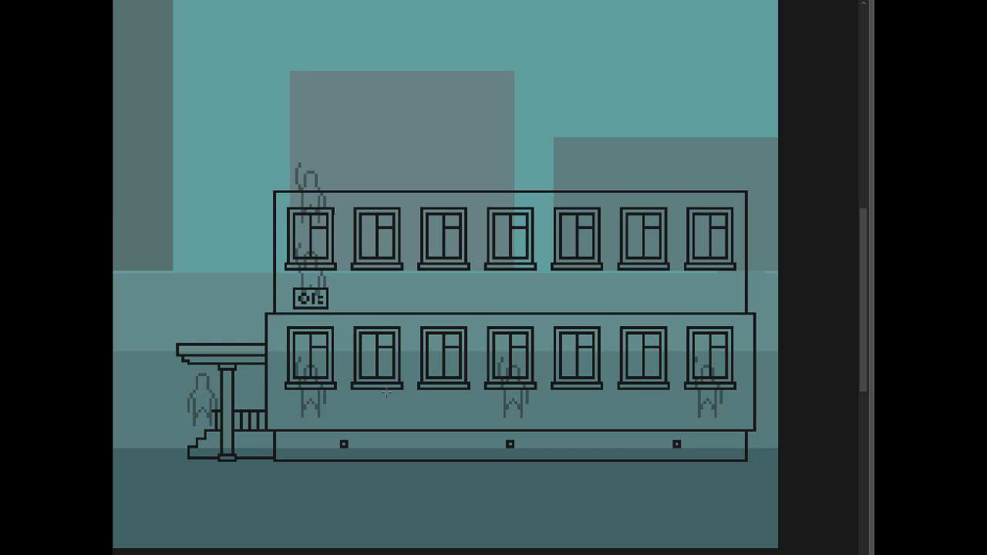
key("ctrl+shift+d")
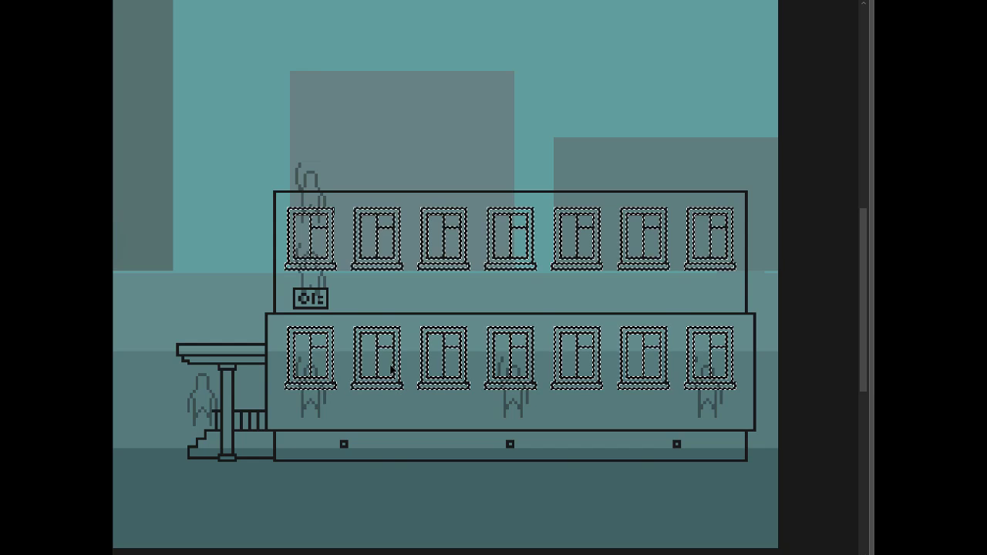
left_click_drag(395, 368, 396, 373)
key("ctrl+d")
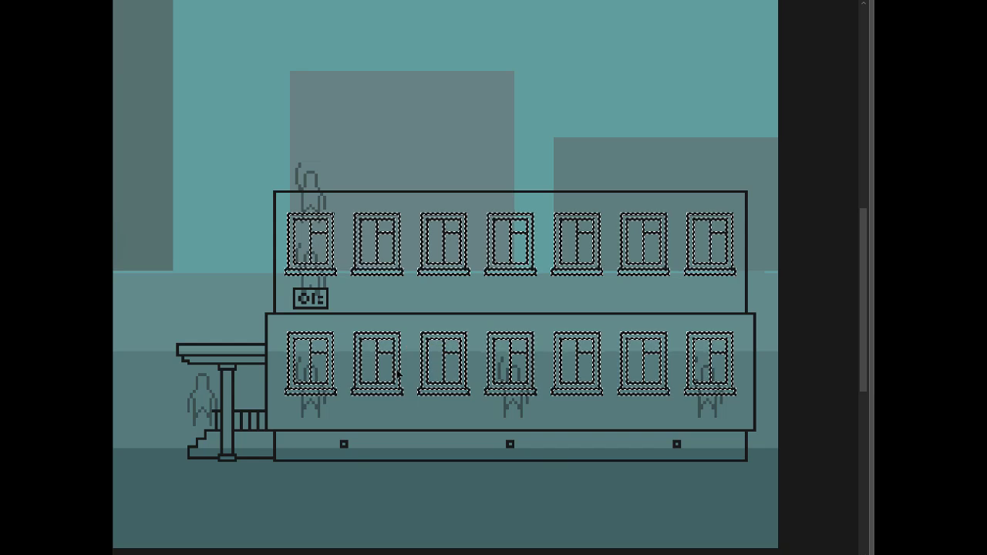
On layer Слой 4, widen the AC box and clear its fan and vent markings
key("f")
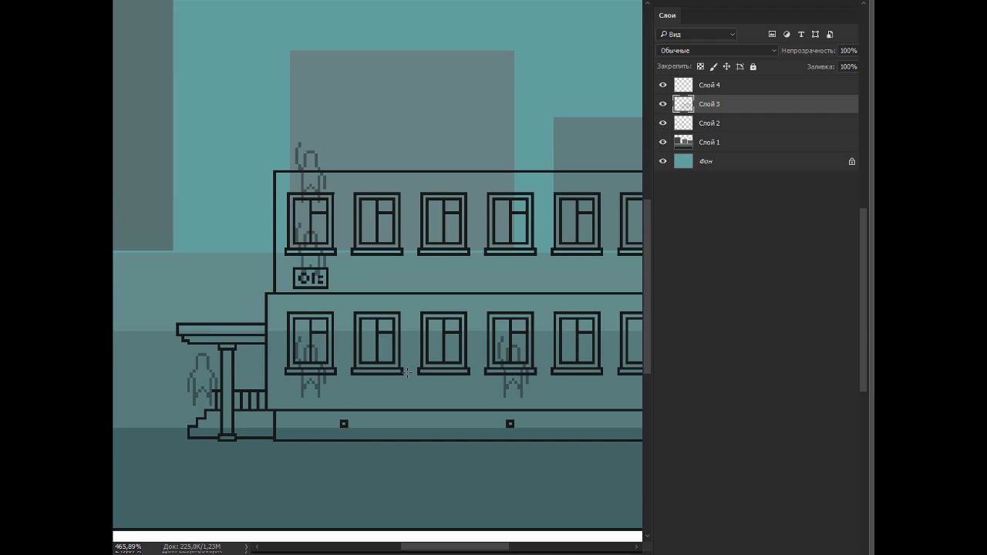
left_click(715, 91)
key("f")
scroll(288, 324, "up", 3)
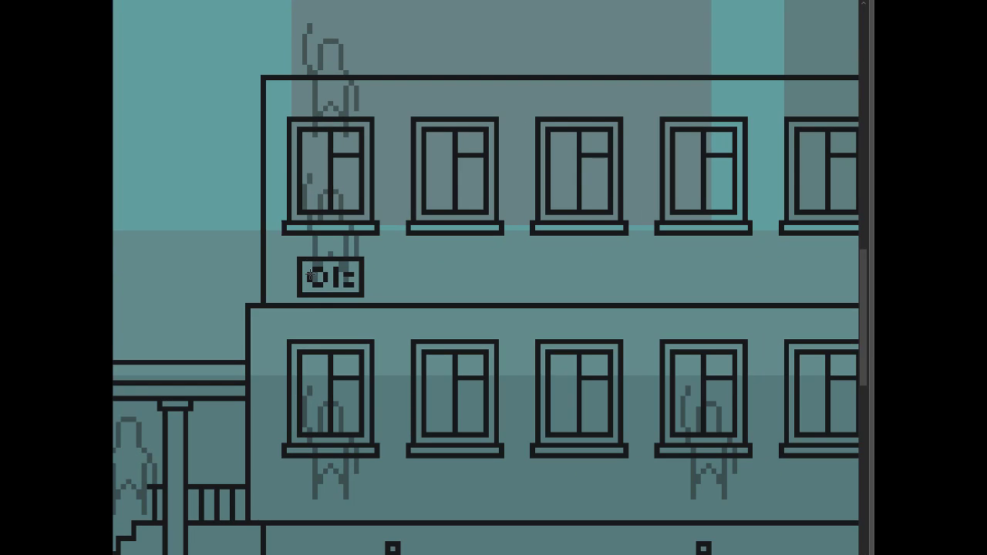
mouse_move(292, 247)
left_mouse_down()
mouse_move(375, 292)
mouse_move(366, 266)
left_mouse_up()
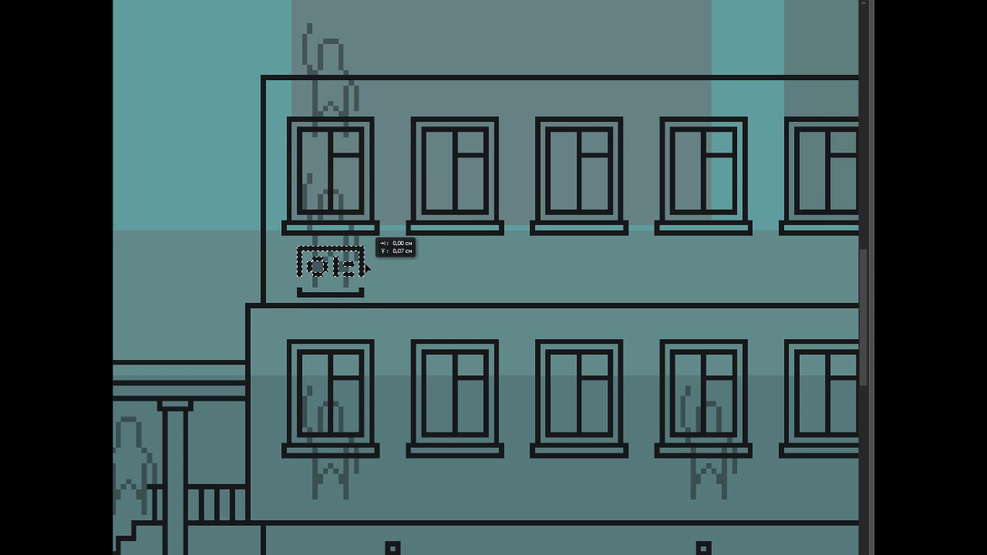
key("ctrl+z")
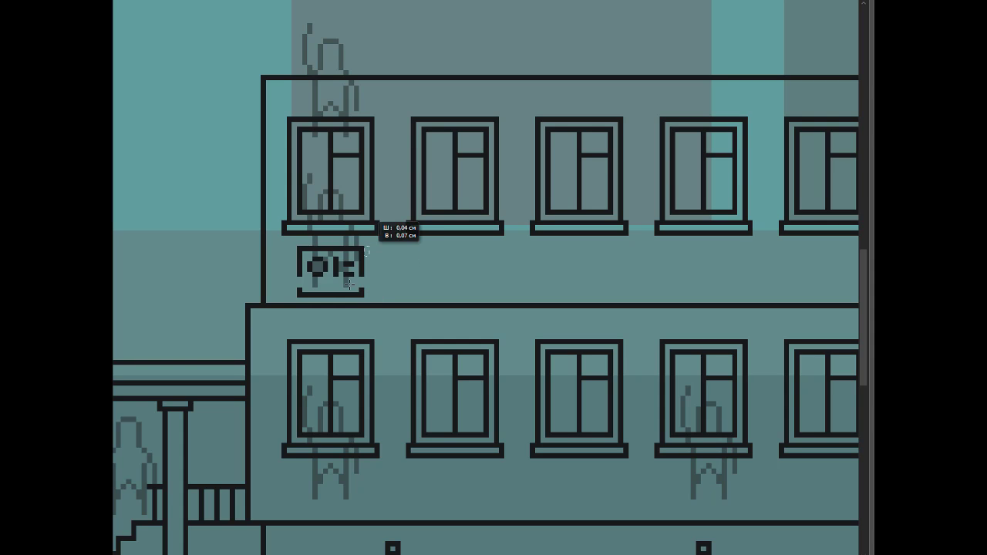
mouse_move(316, 246)
left_mouse_down()
mouse_move(370, 302)
mouse_move(346, 294)
left_mouse_up()
key("ctrl+d")
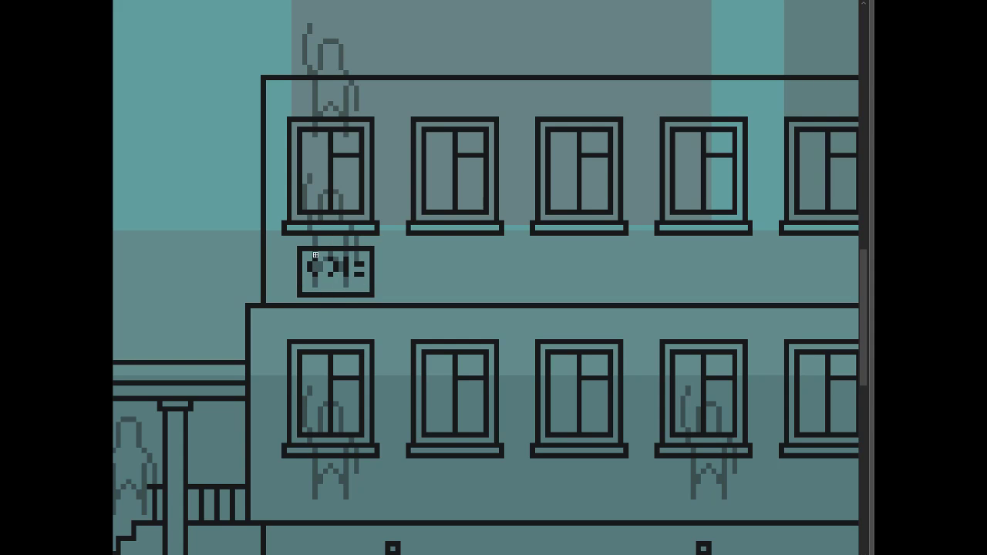
mouse_move(316, 255)
left_mouse_down()
mouse_move(328, 260)
mouse_move(313, 264)
mouse_move(322, 273)
mouse_move(361, 268)
mouse_move(299, 284)
left_mouse_up()
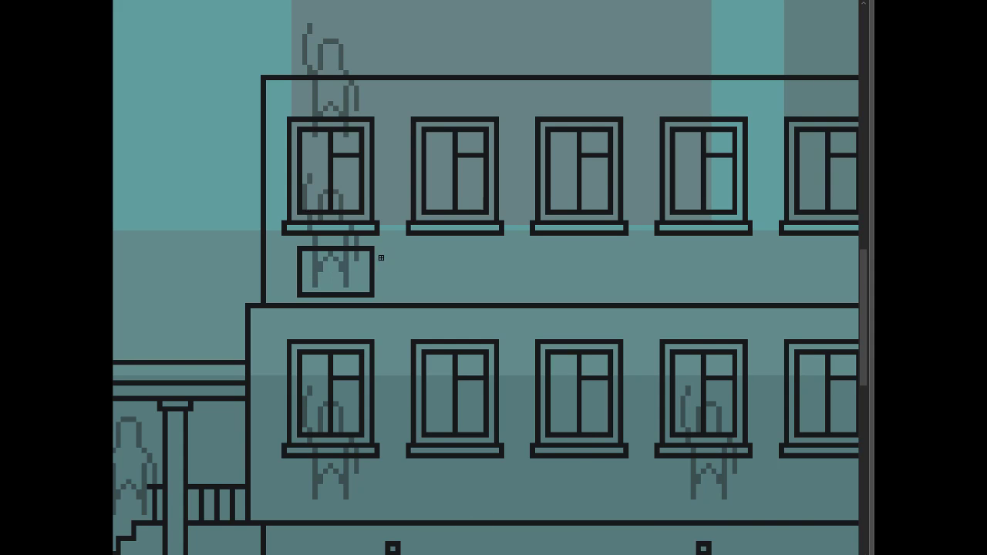
Stamp a dotted ring for the AC fan using the Круглая редкая brush
right_click(338, 221)
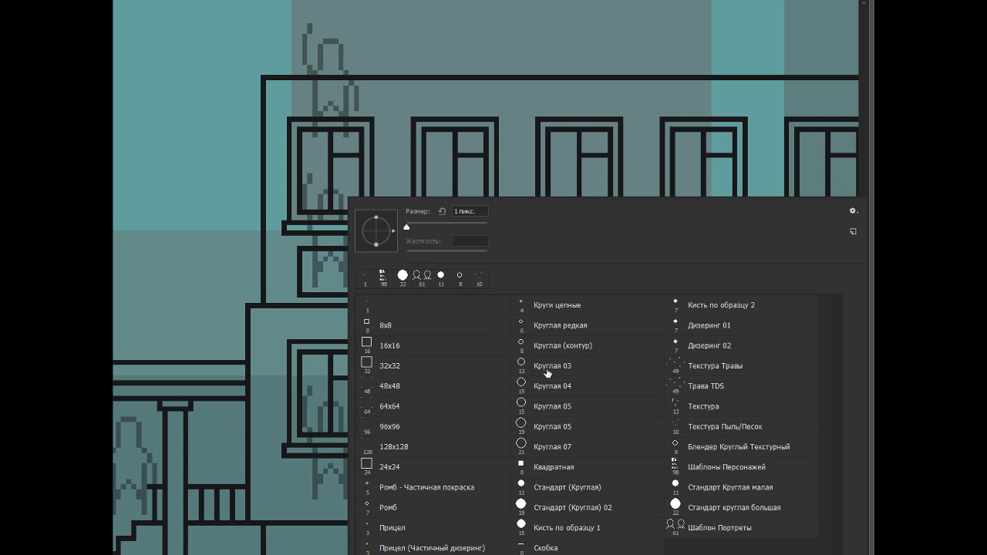
left_click(549, 368)
left_click(561, 325)
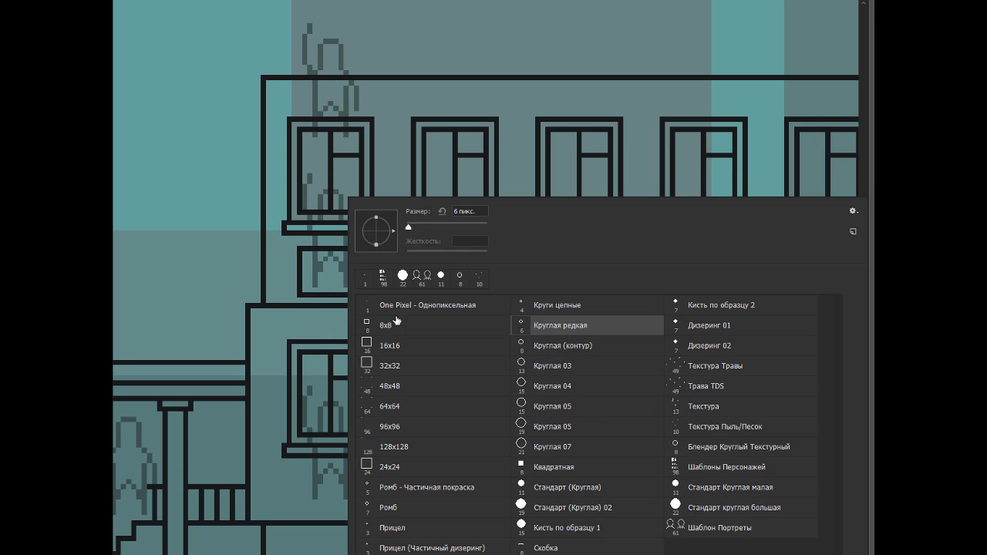
left_click(322, 272)
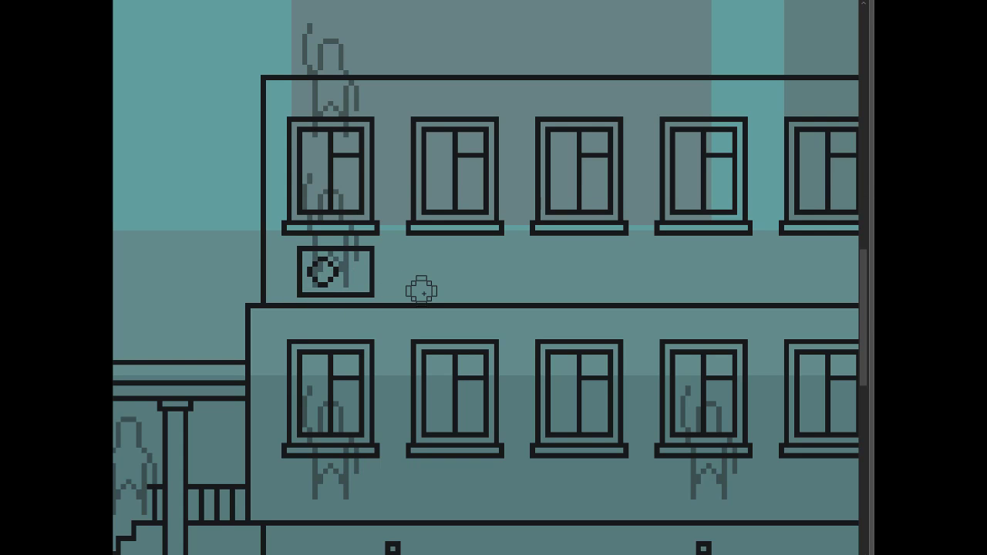
With the One Pixel brush, draw vent bars beside the fan and darken its centre
right_click(422, 280)
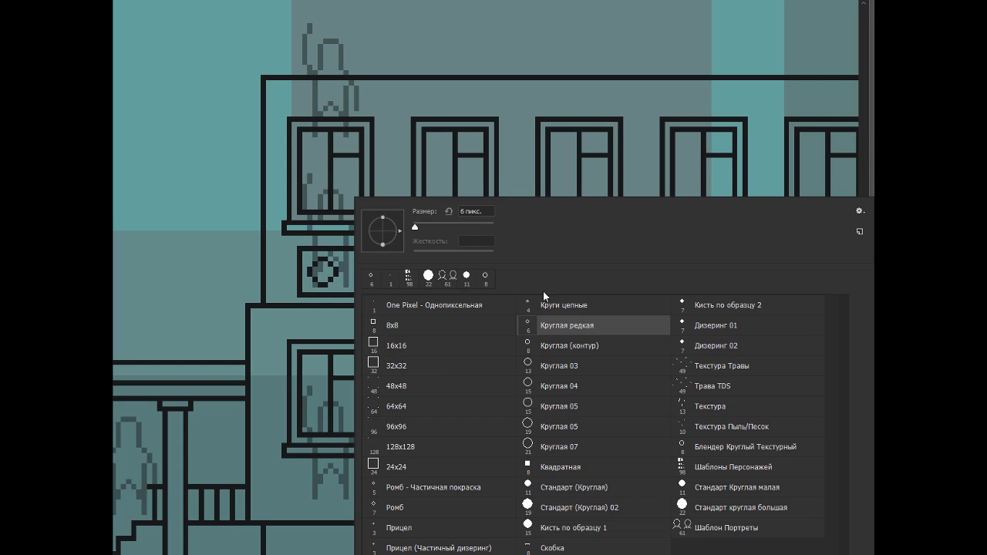
left_click(411, 309)
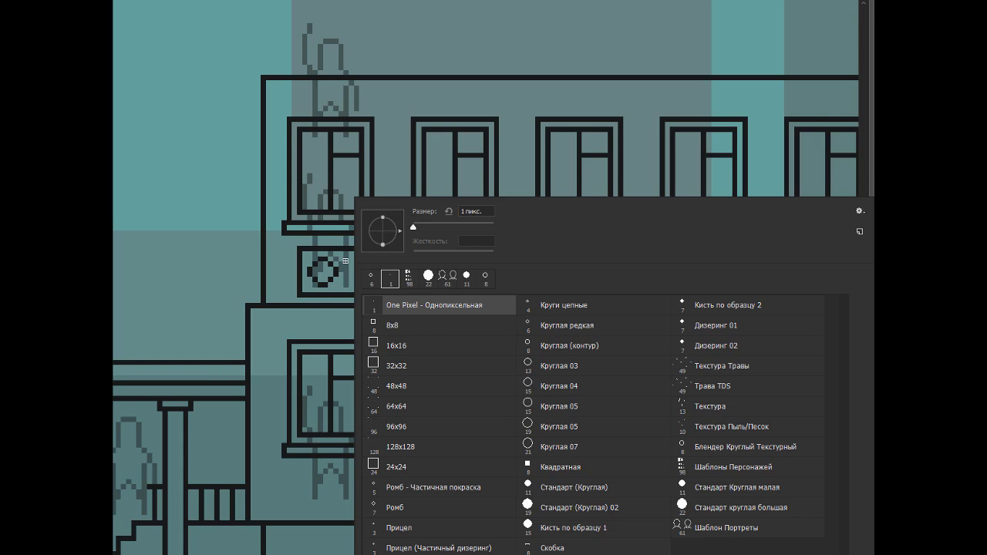
left_click(346, 261)
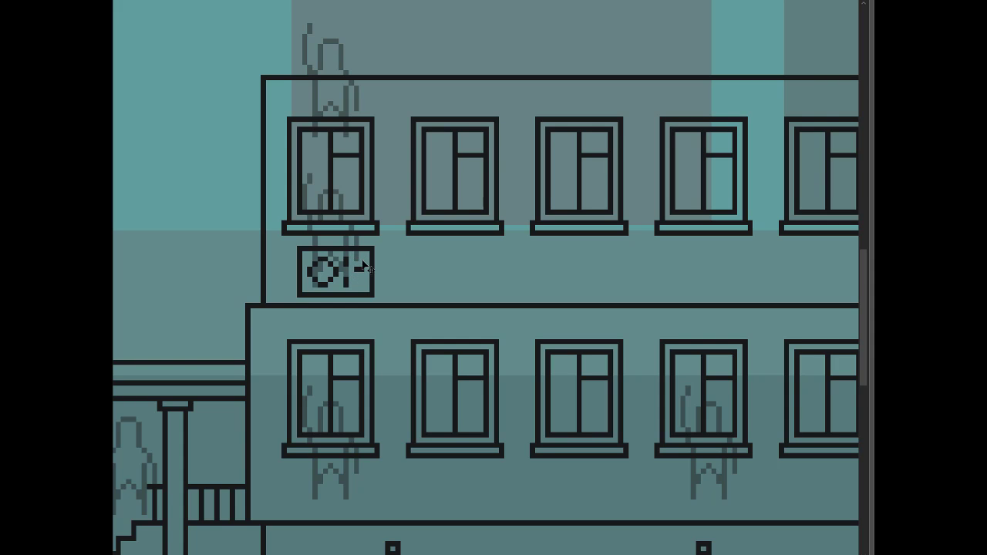
left_click_drag(364, 266, 357, 261)
scroll(377, 267, "down", 2)
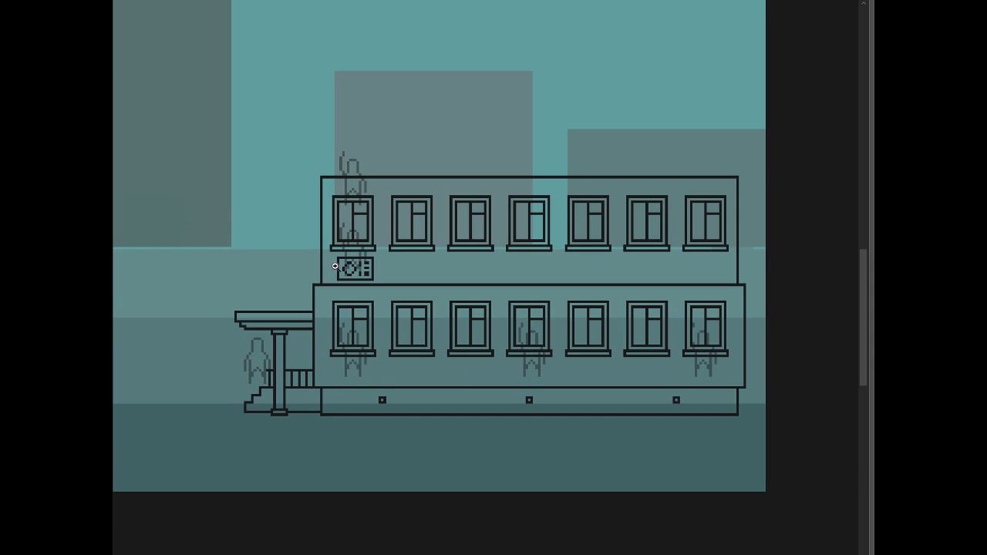
scroll(336, 266, "up", 2)
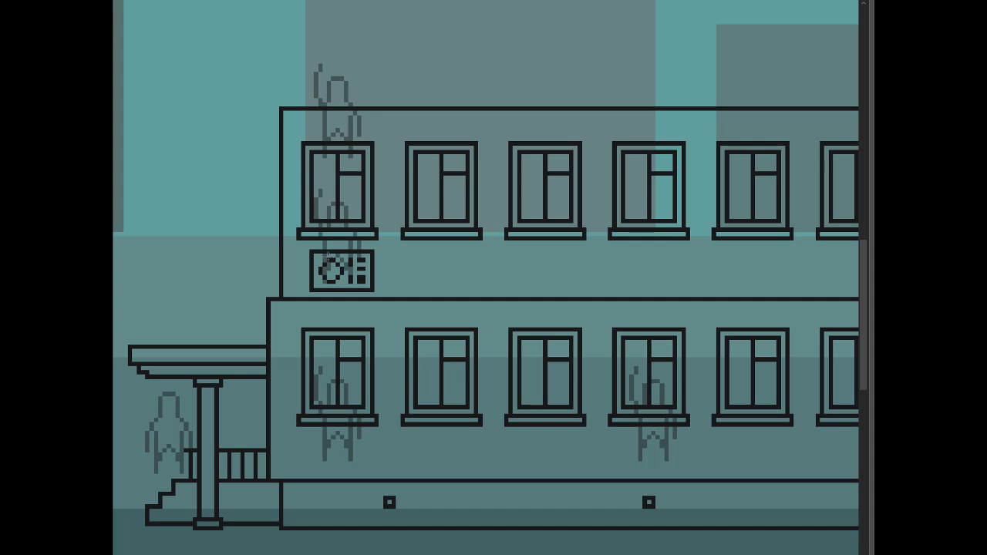
scroll(340, 284, "up", 2)
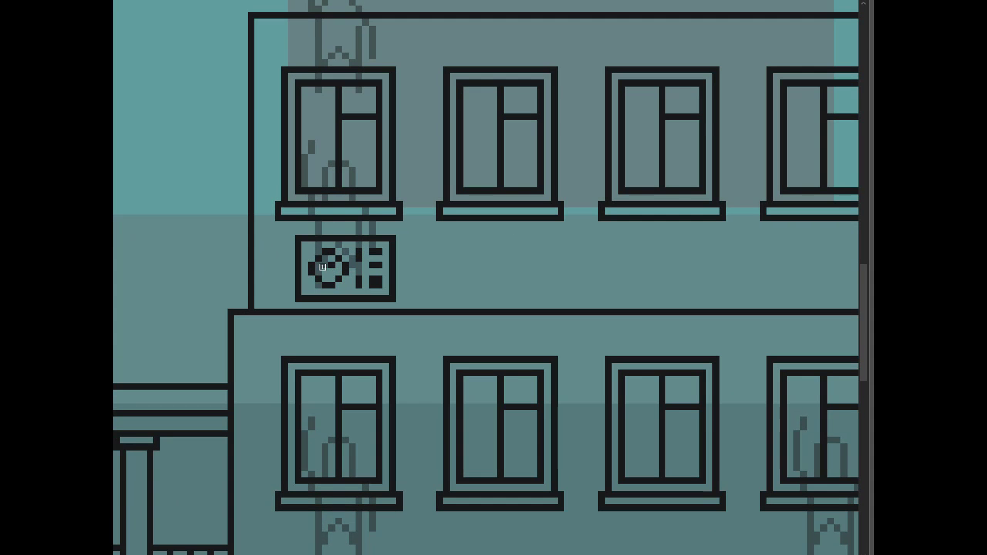
scroll(423, 269, "down", 3)
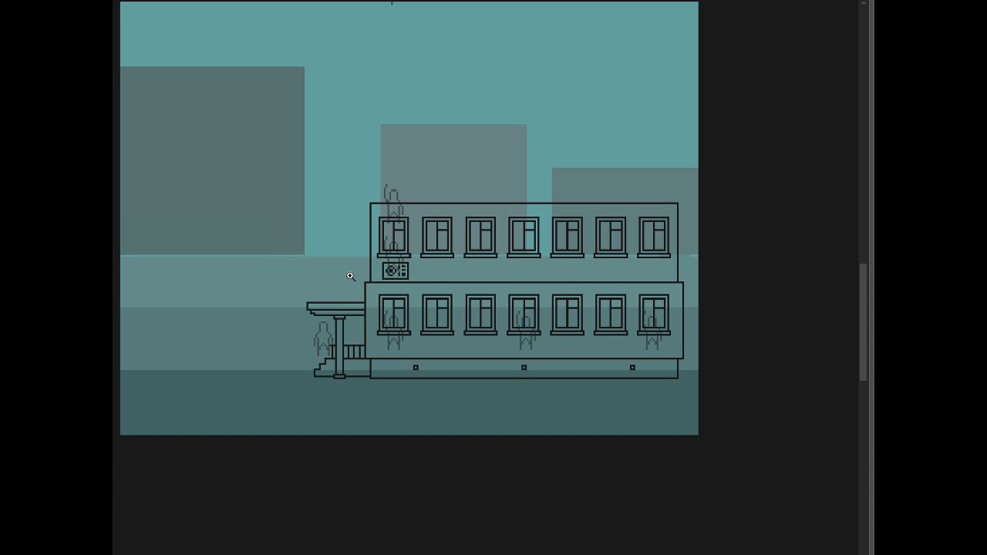
scroll(351, 276, "up", 3)
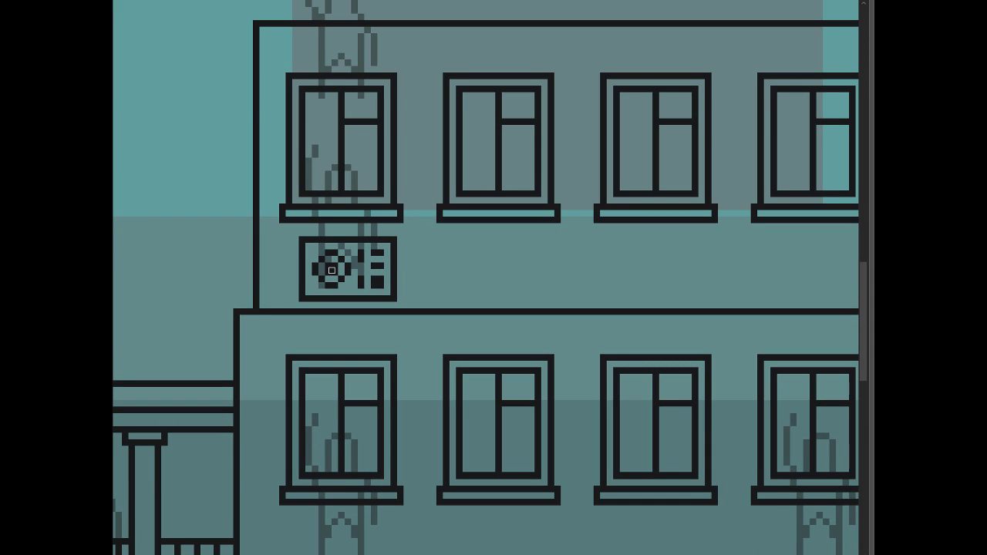
left_click_drag(335, 271, 340, 281)
scroll(370, 273, "down", 2)
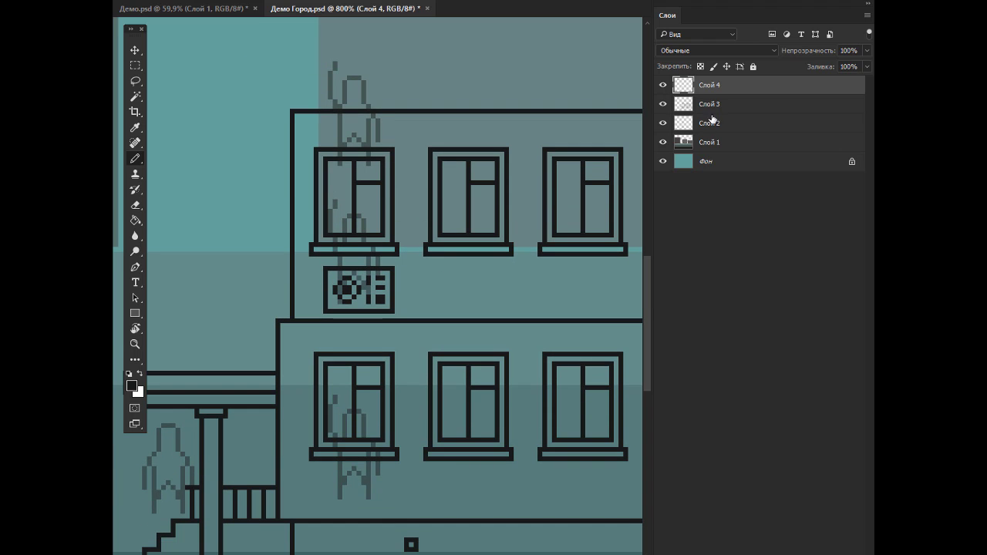
scroll(464, 265, "down", 1)
Select both rows of windows, excluding the wall band between them
left_click_drag(522, 208, 403, 221)
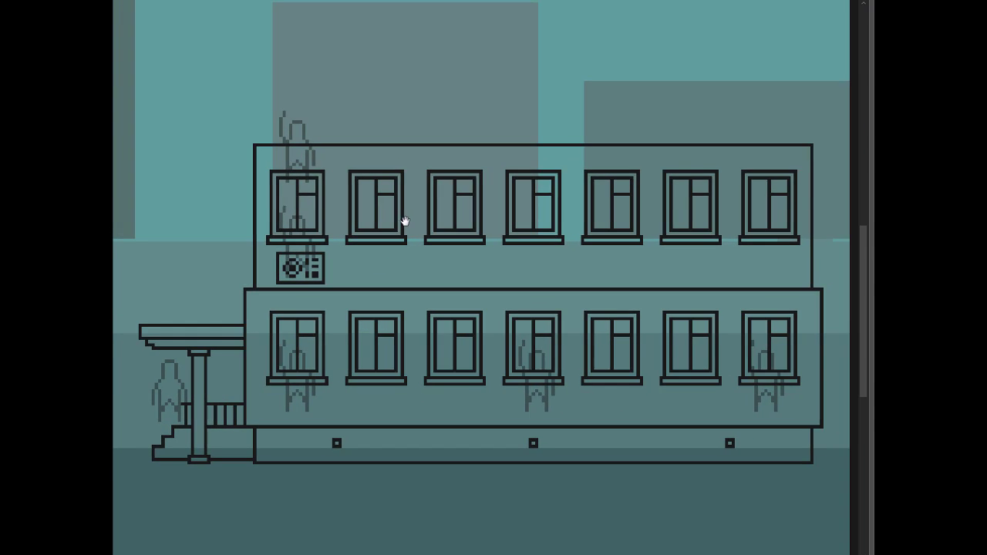
left_click_drag(249, 167, 798, 401)
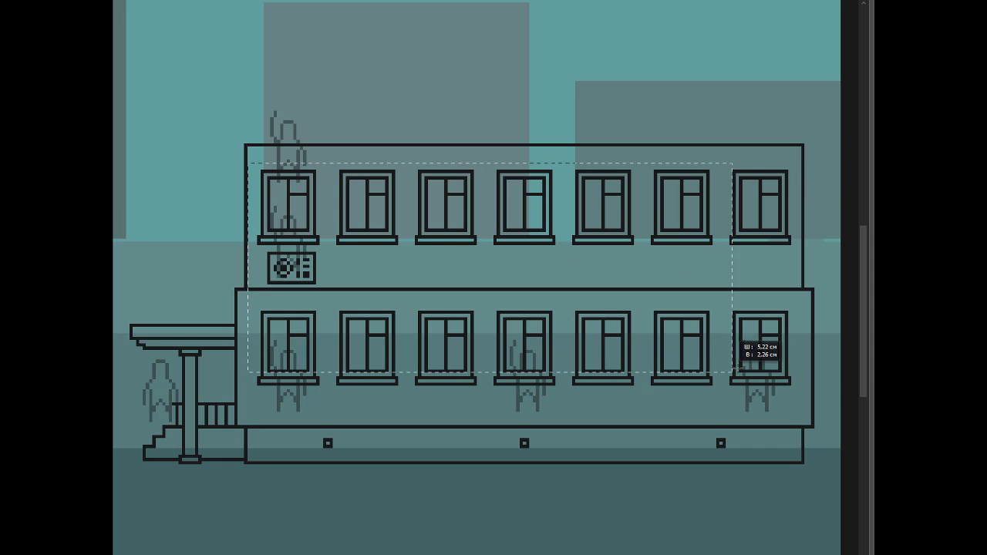
left_click_drag(803, 278, 133, 307, "alt")
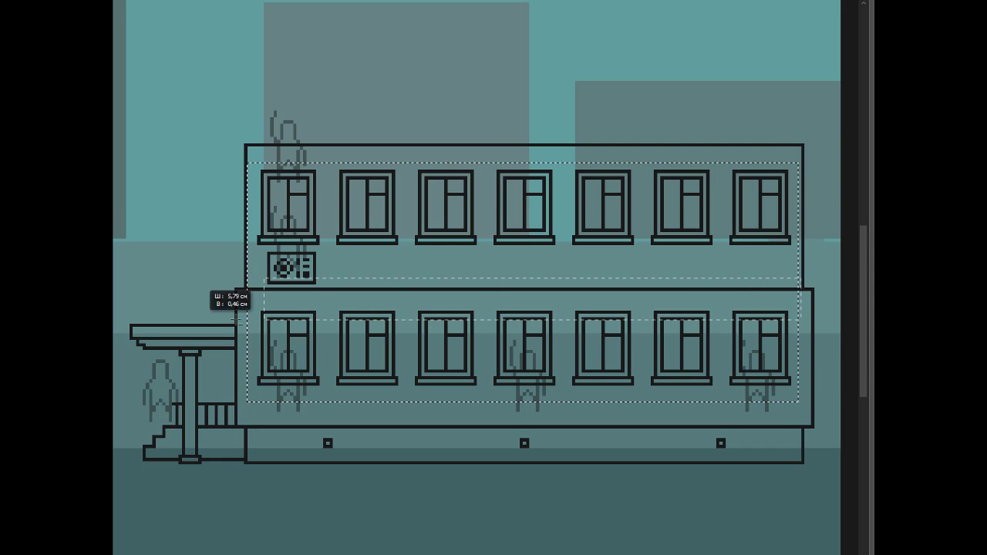
Move both selected window rows a few pixels down and deselect them
left_click_drag(291, 241, 293, 246)
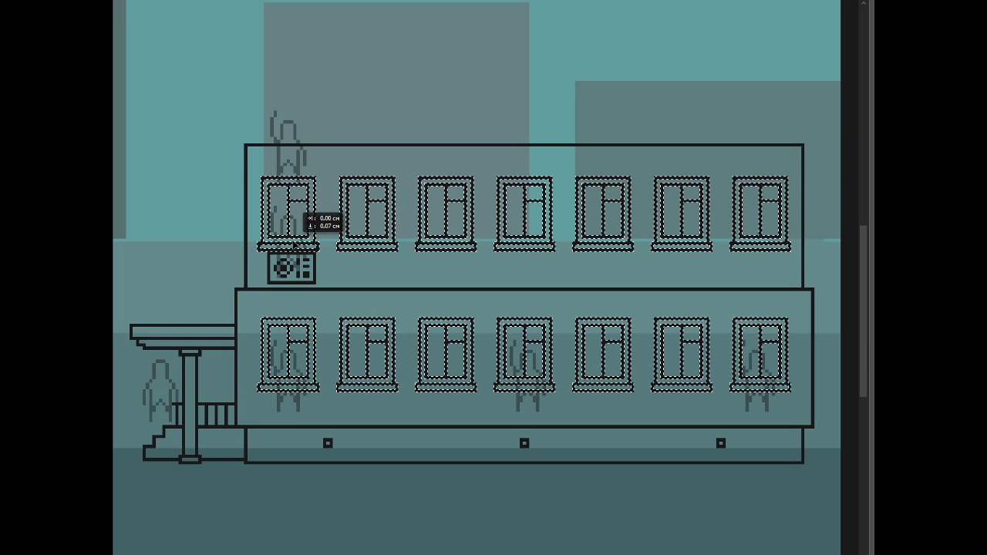
key("ctrl+d")
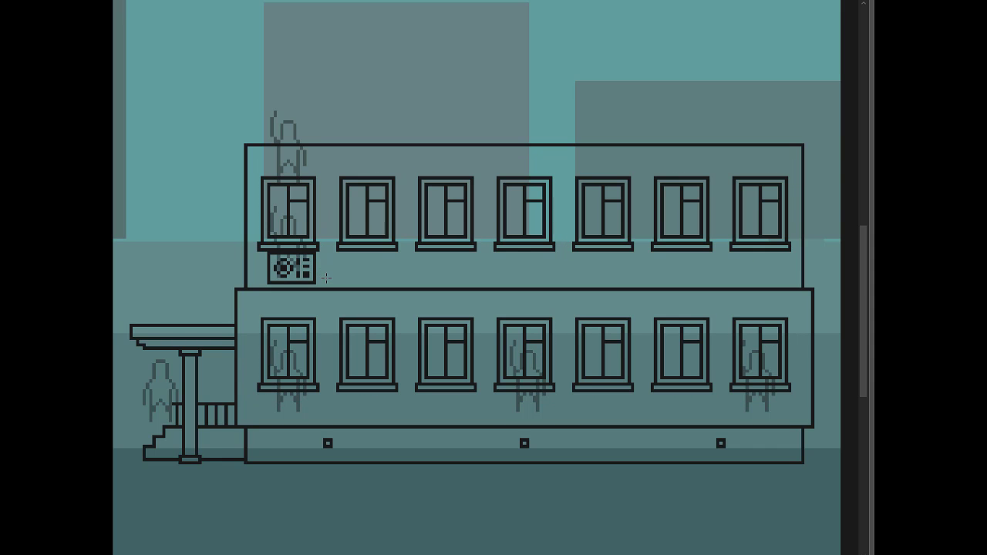
key("ctrl+shift+d")
key("Down")
key("ctrl+d")
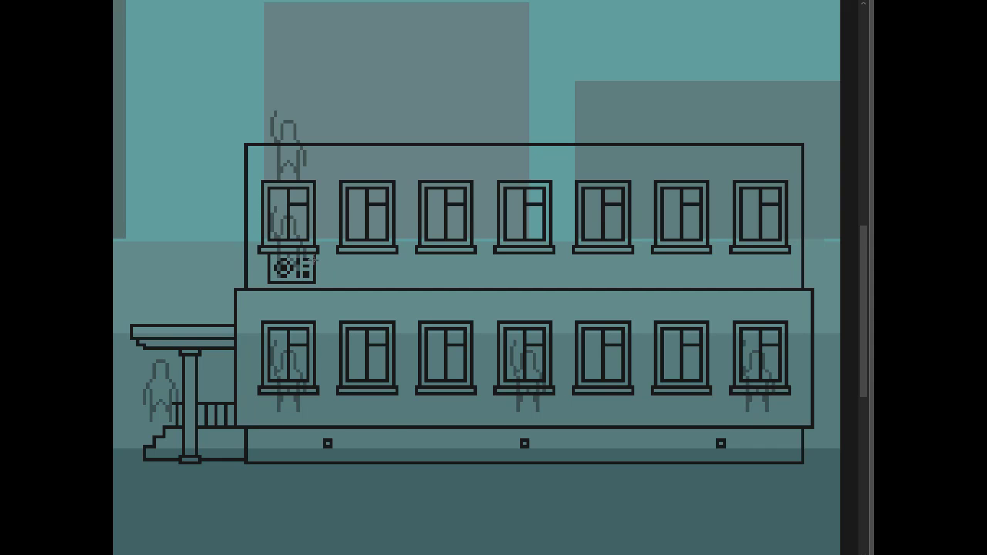
Nudge the AC unit on Слой 4 one pixel left
key("f")
left_click(746, 124)
left_click(742, 89)
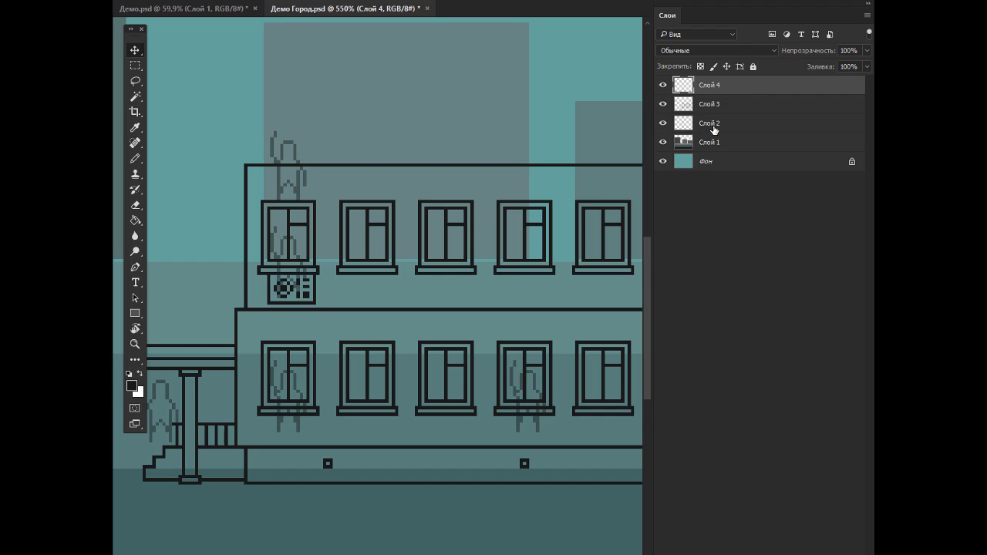
key("Left")
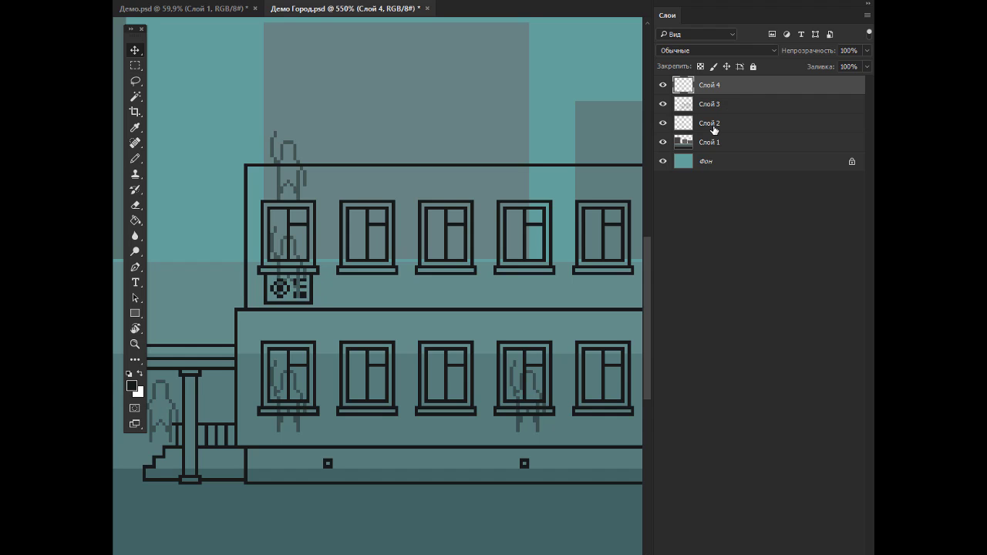
key("f")
key("f")
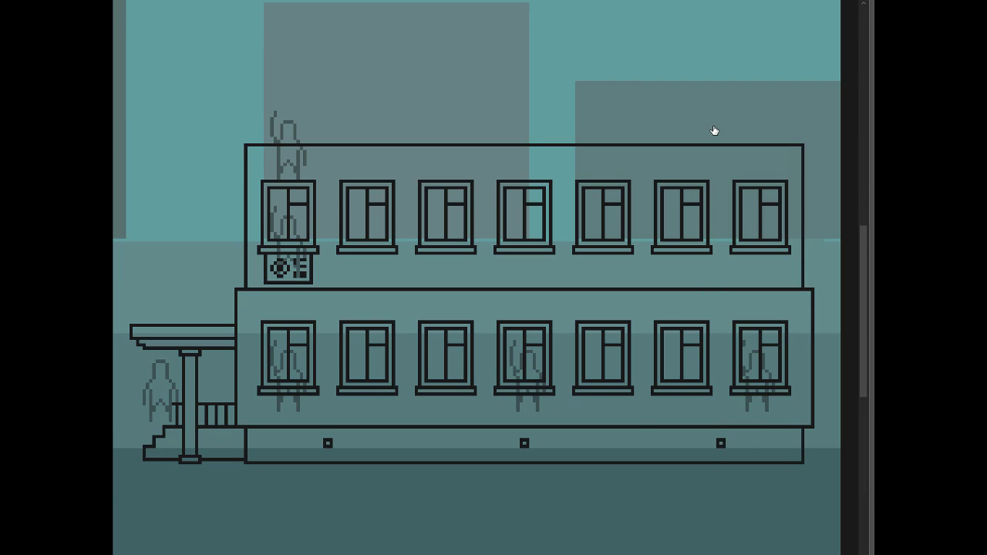
Reposition the AC unit under the upper-left window, nudged up a few pixels
mouse_move(560, 259)
left_mouse_down()
mouse_move(555, 227)
mouse_move(552, 246)
mouse_move(562, 157)
left_mouse_up()
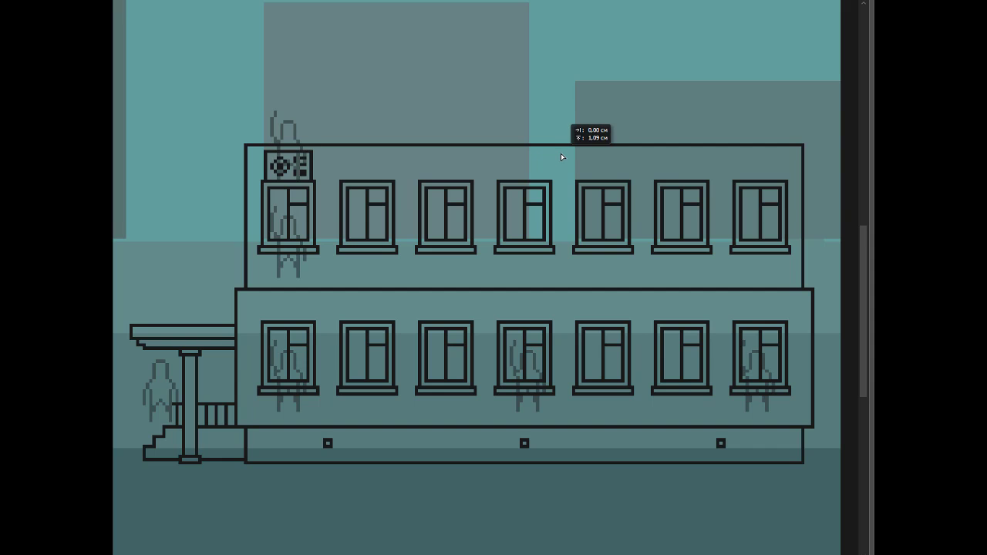
mouse_move(562, 156)
left_mouse_down()
mouse_move(593, 260)
mouse_move(562, 255)
mouse_move(590, 252)
mouse_move(587, 260)
left_mouse_up()
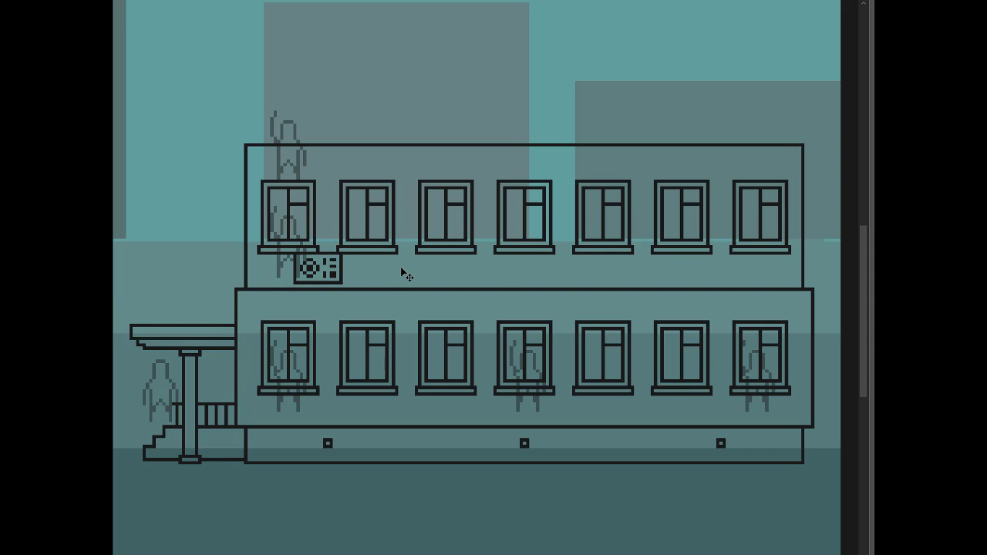
key("ctrl+z")
left_click_drag(307, 268, 334, 266)
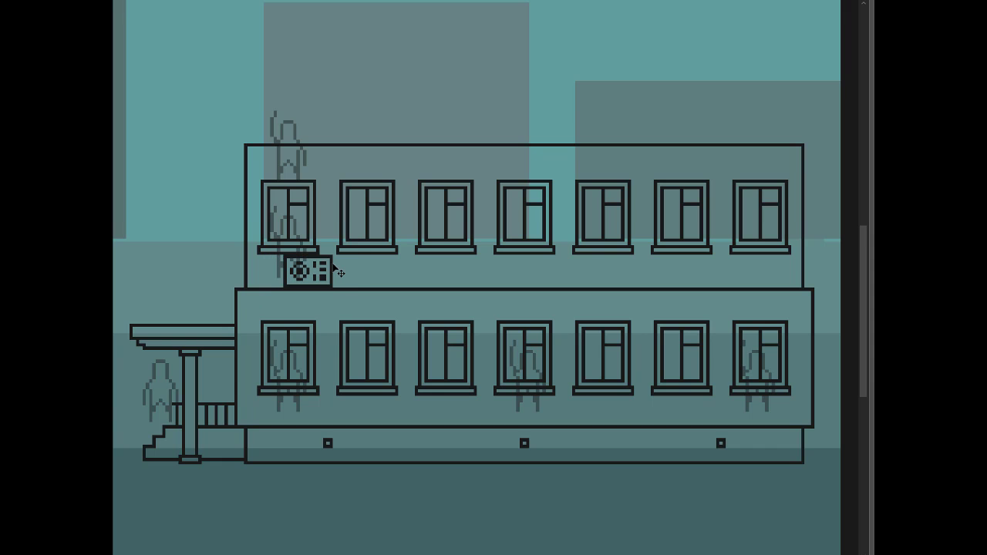
key("Up")
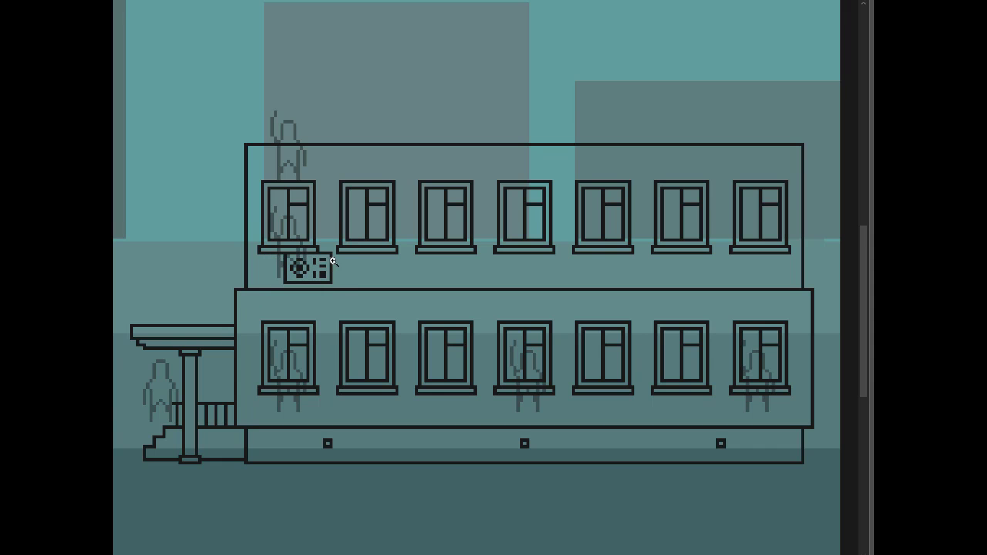
left_click_drag(332, 262, 291, 261)
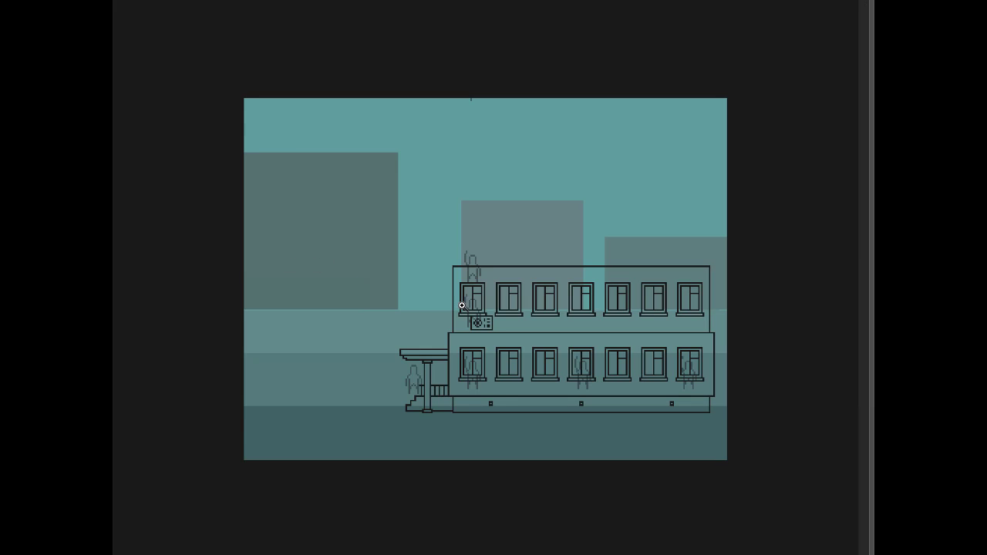
left_click_drag(530, 324, 571, 329)
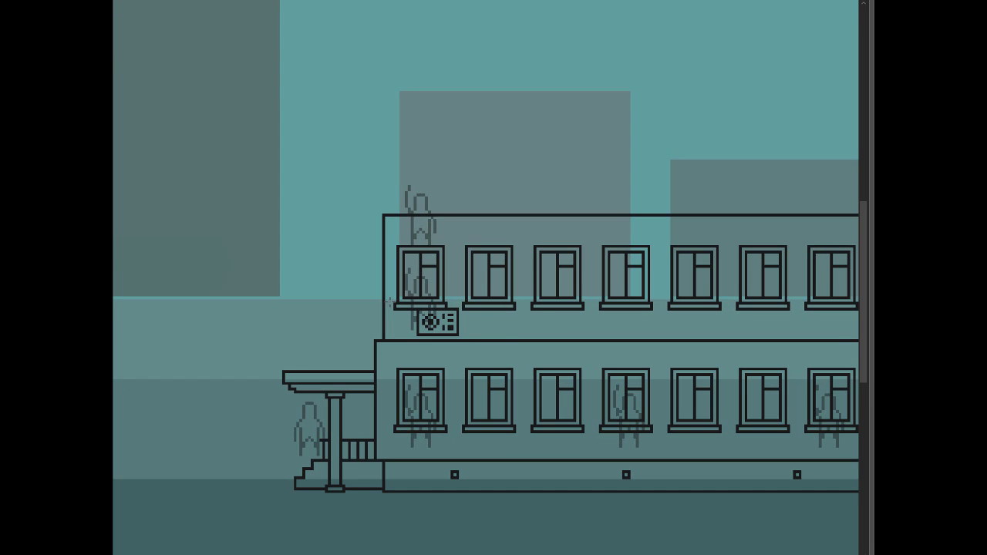
Place a copy of the AC unit under the fourth upper-floor window
left_click_drag(389, 301, 463, 318)
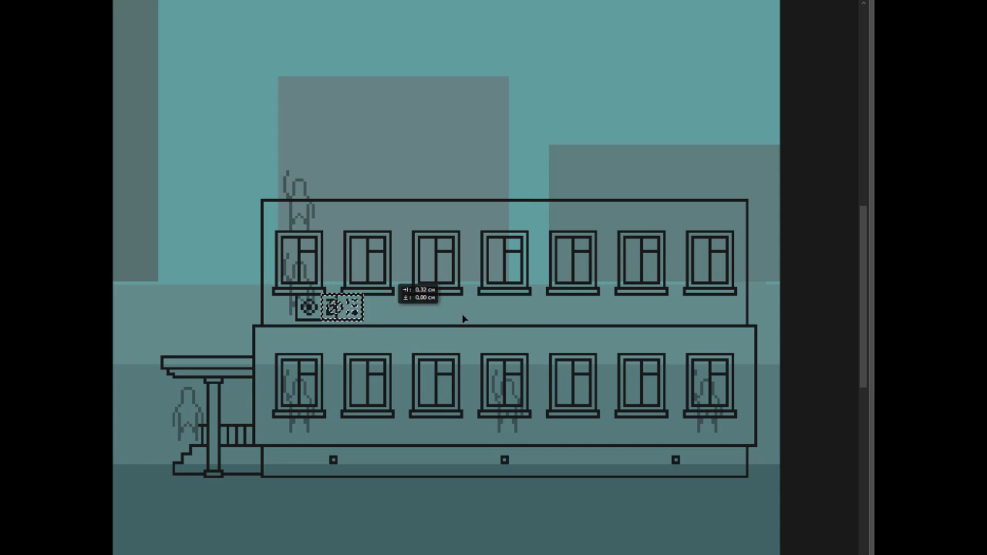
left_click_drag(463, 319, 491, 319)
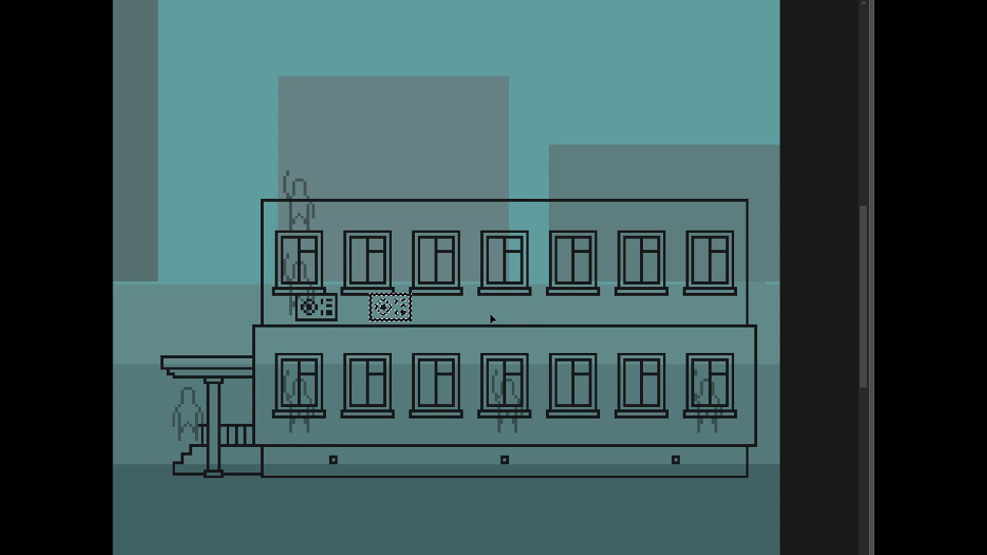
key("ctrl+z")
left_click_drag(316, 307, 536, 315)
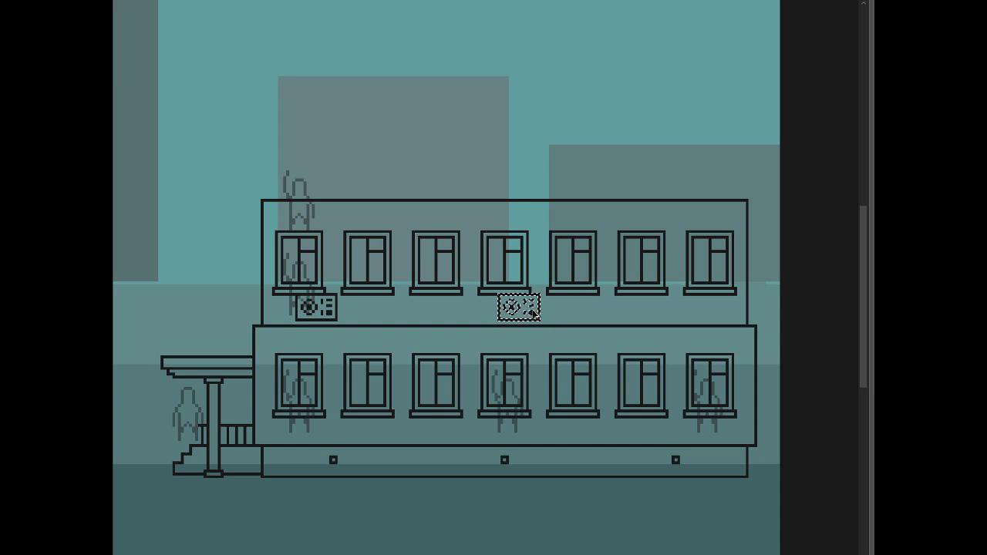
left_click(544, 318)
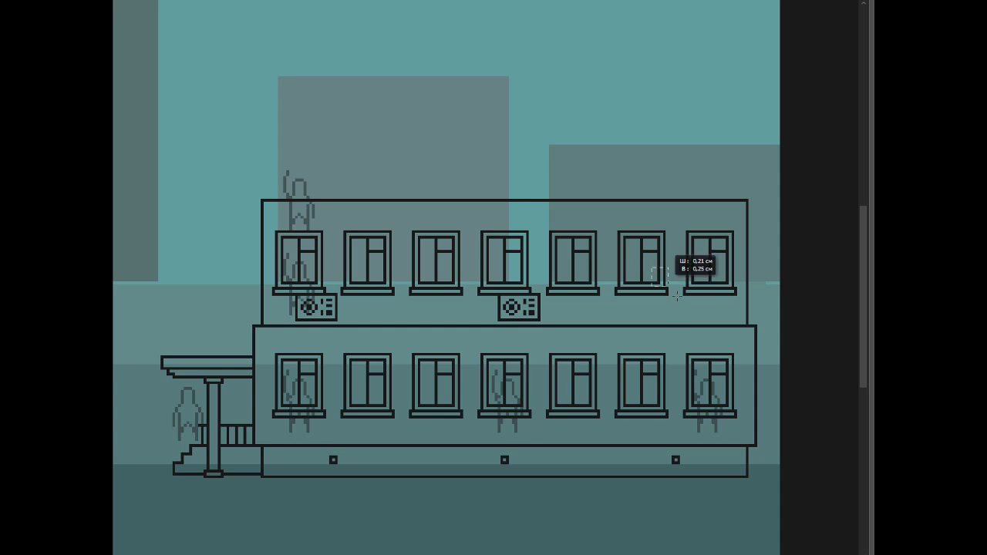
Add another AC unit copy below the second lower-floor window
mouse_move(484, 282)
left_mouse_down()
mouse_move(551, 322)
mouse_move(402, 437)
left_mouse_up()
left_click(448, 416)
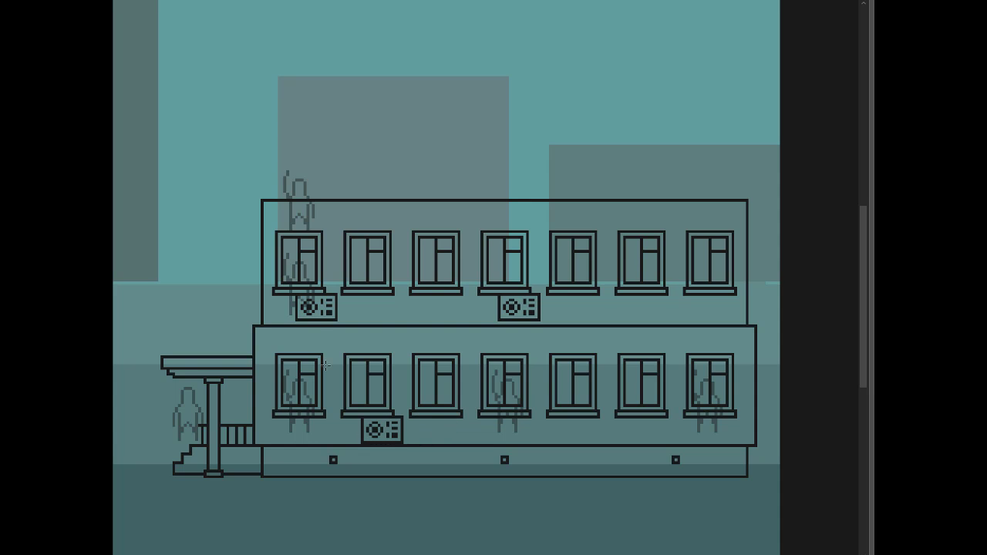
key("ctrl+shift+d")
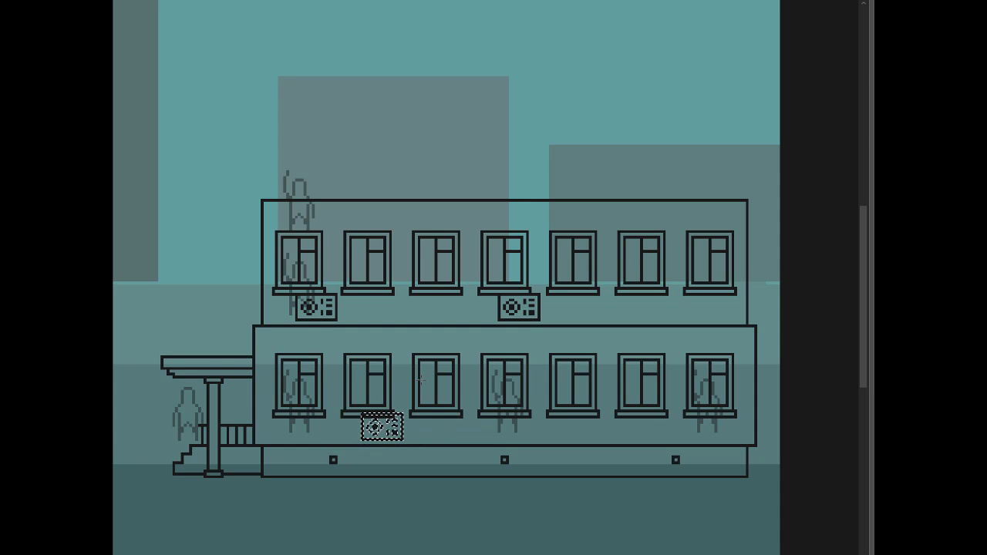
Nudge the row of lower-floor windows upward on the building layer
key("f")
left_click(691, 115)
key("f")
key("f")
mouse_move(265, 355)
left_mouse_down()
mouse_move(486, 444)
mouse_move(740, 439)
left_mouse_up()
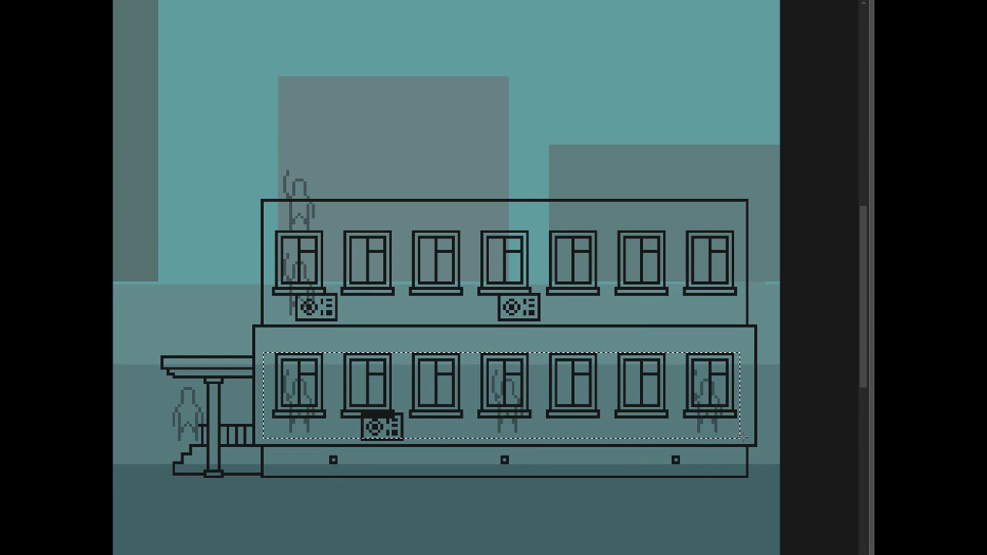
key("ctrl+Up")
key("ctrl+Up")
key("ctrl+d")
scroll(625, 405, "down", 3)
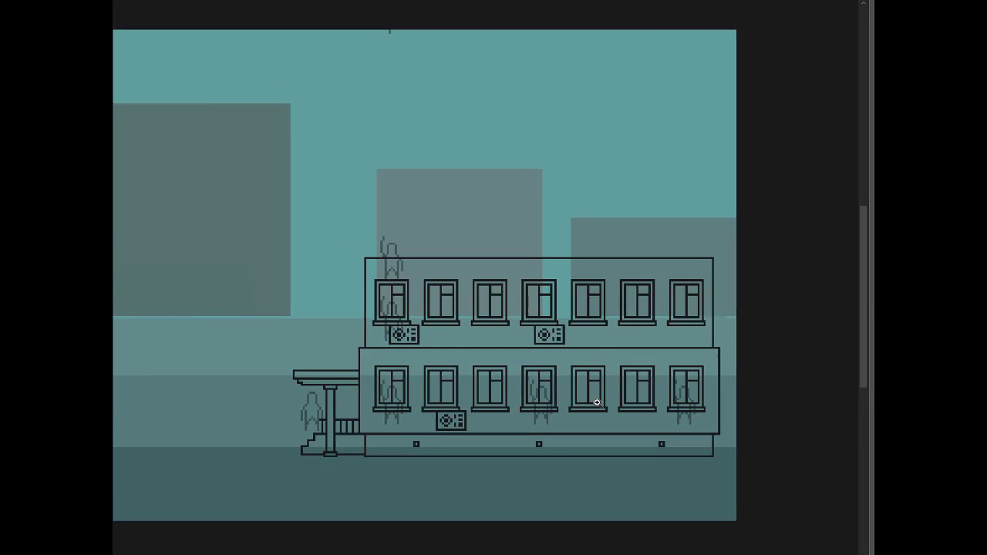
Rename the top layer to Кондер and toggle its visibility to check it
scroll(611, 400, "up", 2)
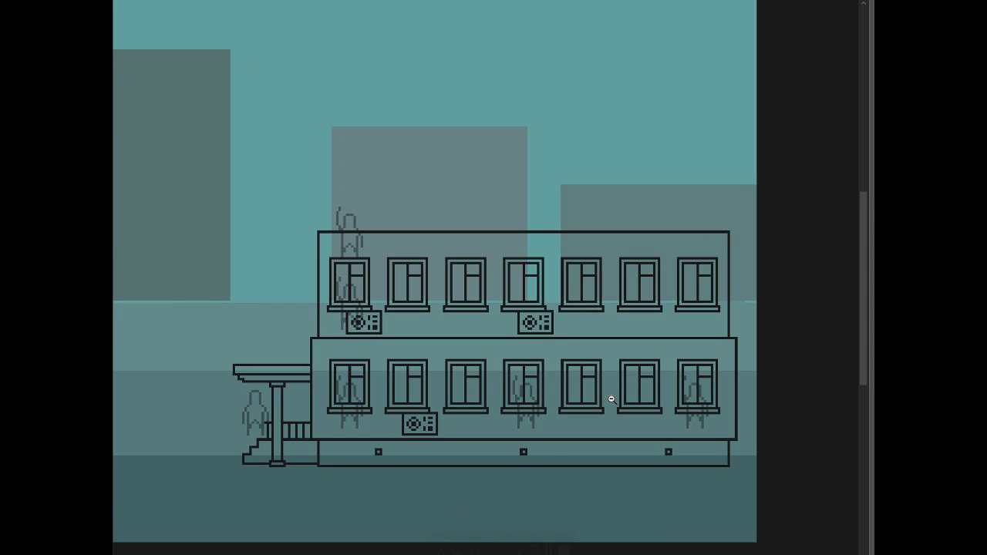
key("f")
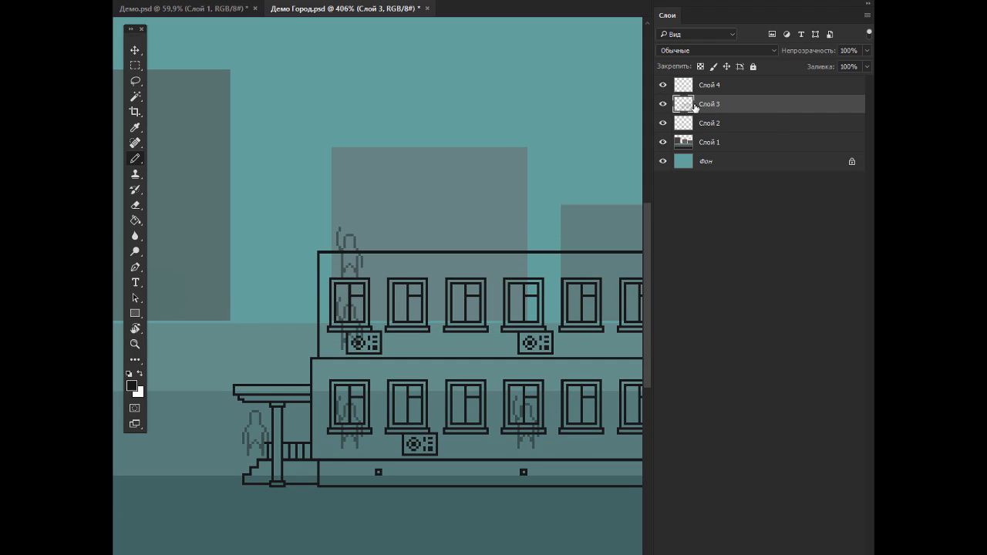
double_click(709, 85)
type("К")
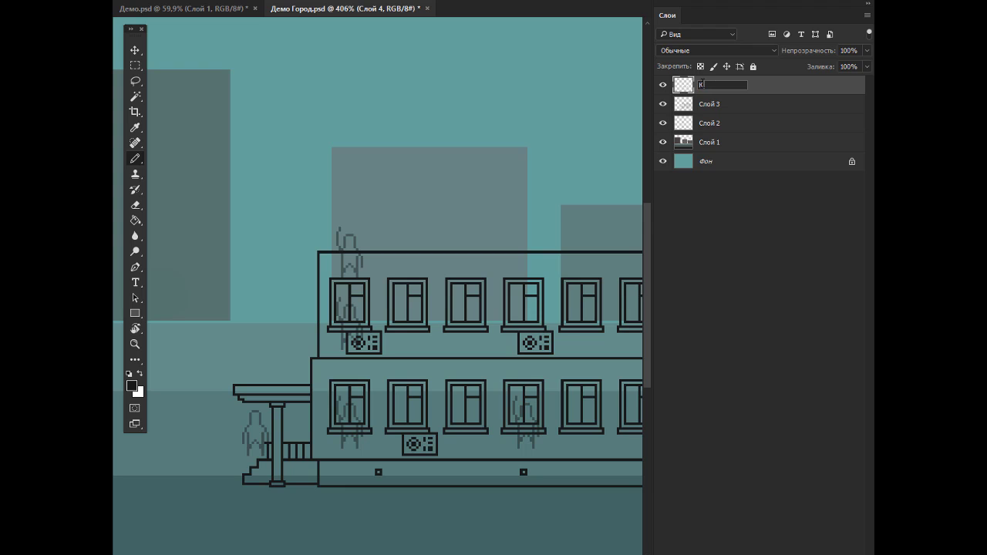
type("ондер")
key("Return")
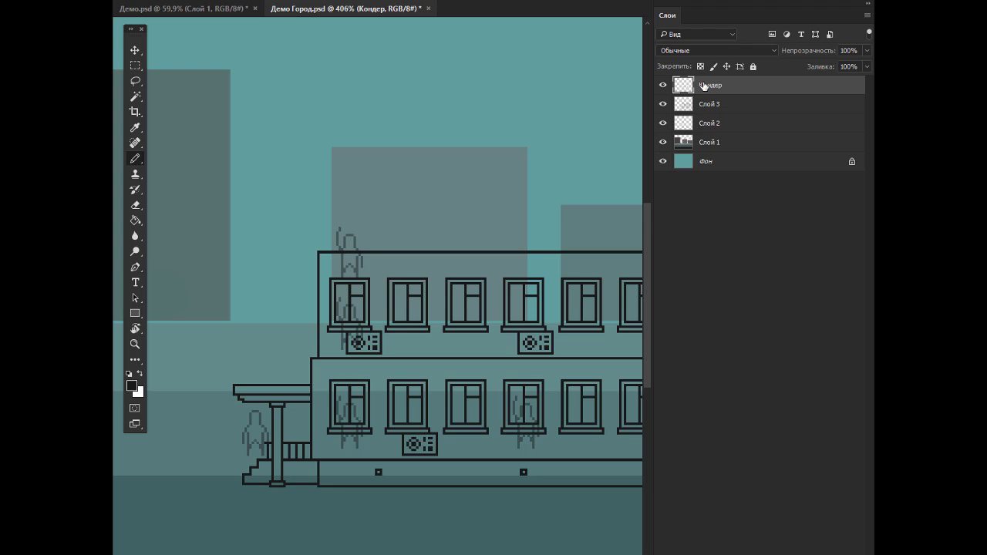
left_click(661, 90)
left_click(661, 91)
Rename Слой 3 to Дом and toggle the AC units' visibility to check
left_click(663, 104)
left_click(662, 104)
double_click(709, 104)
type("Дом")
key("Return")
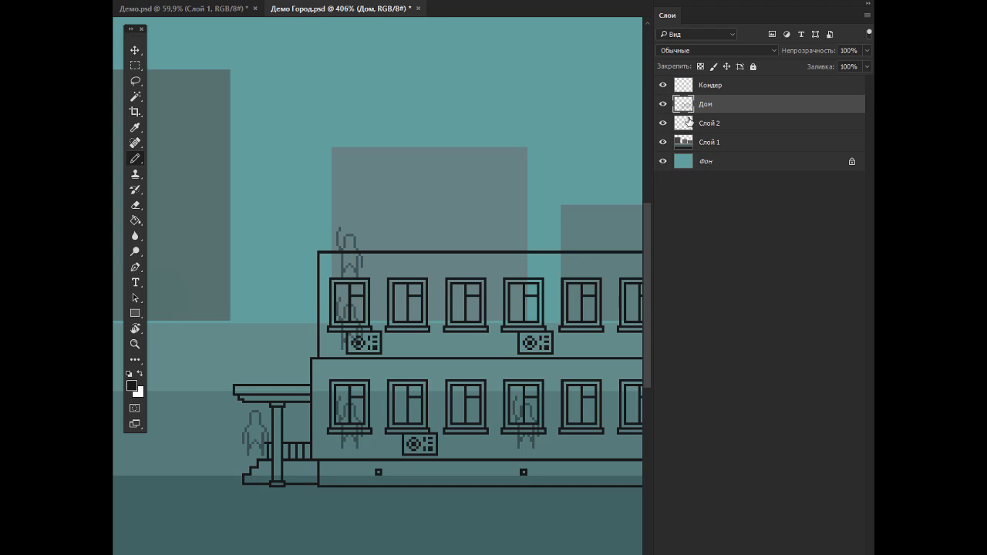
left_click(662, 86)
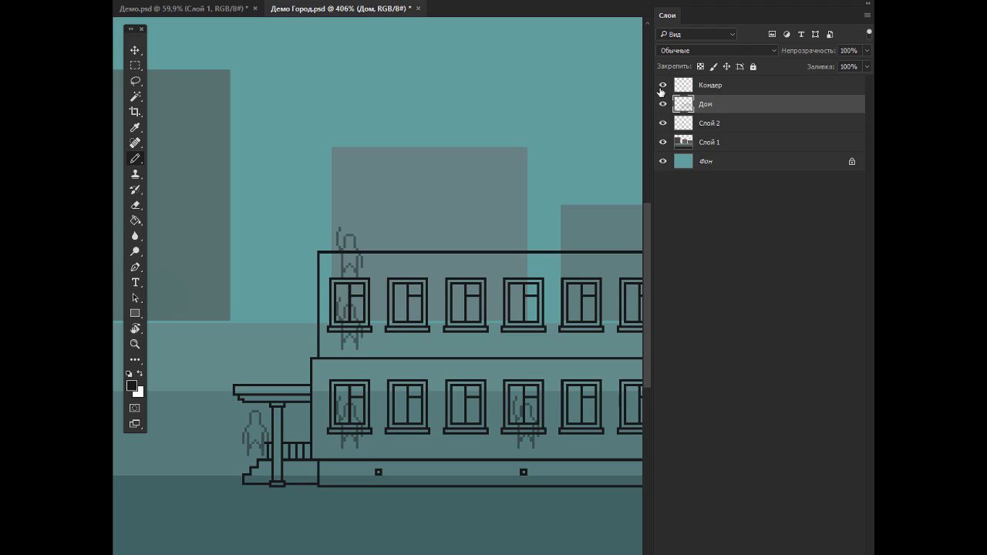
left_click(662, 87)
Add a new empty layer above Кондер
left_click(694, 89)
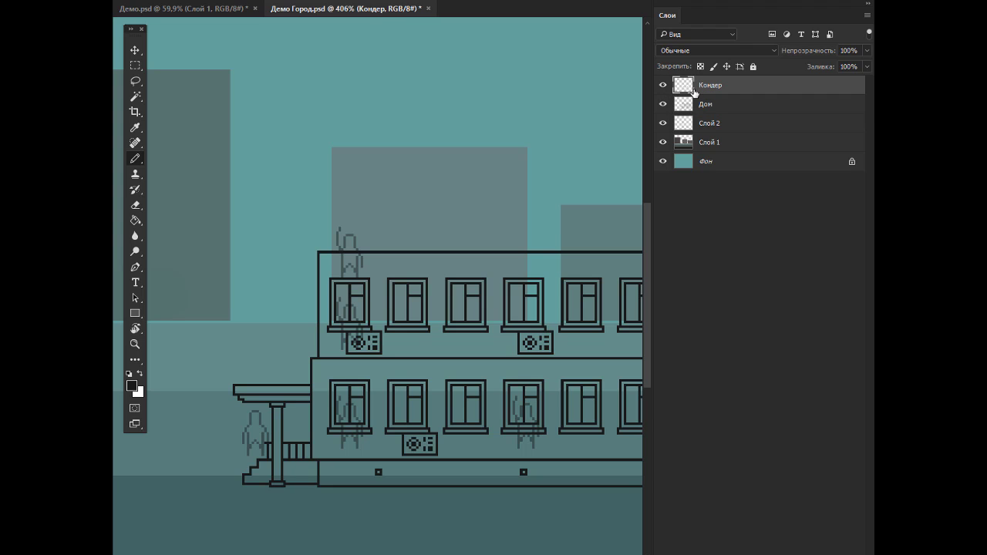
key("ctrl+shift+n")
key("Return")
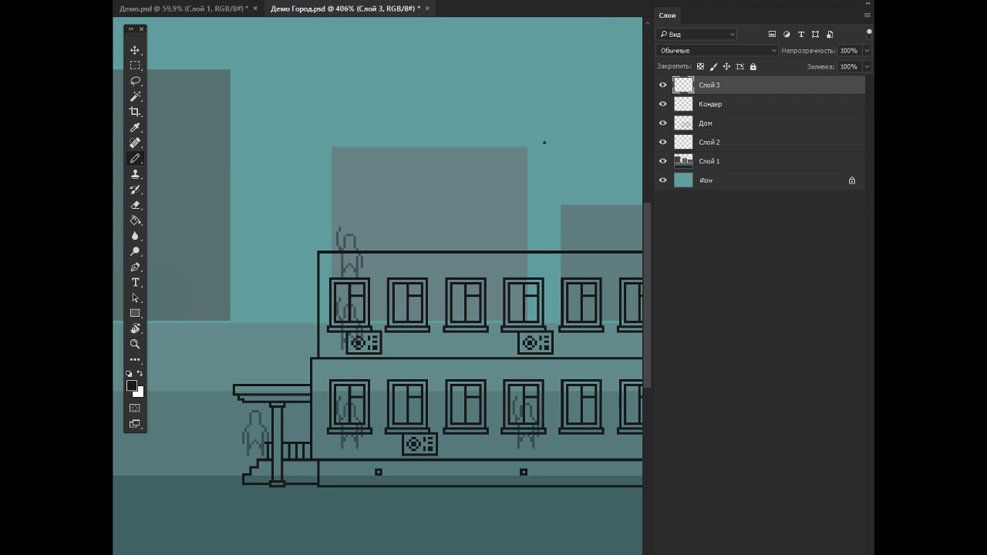
Stamp a round mark on the facade with the Круглая 05 brush
right_click(467, 164)
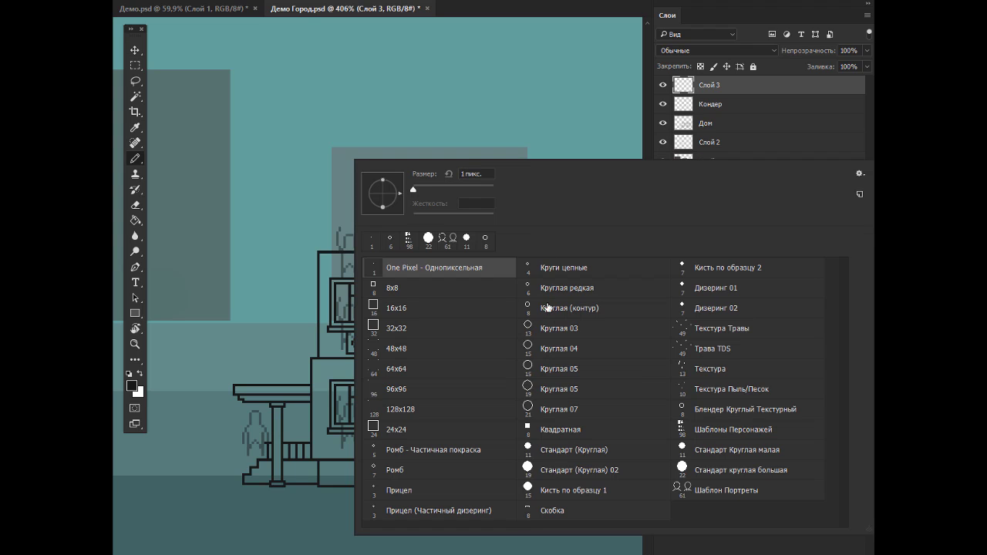
left_click(567, 368)
left_click(313, 204)
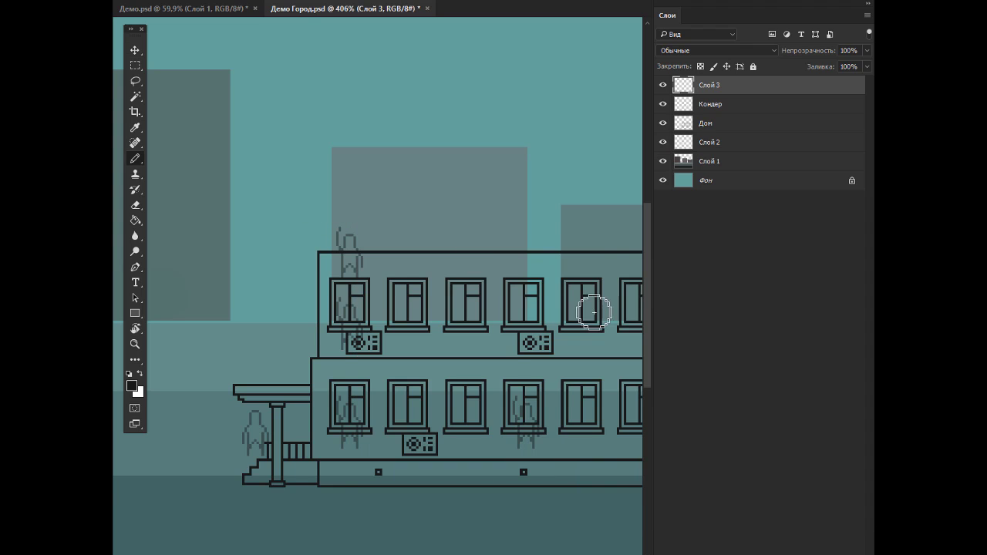
key("Tab")
left_click(656, 358)
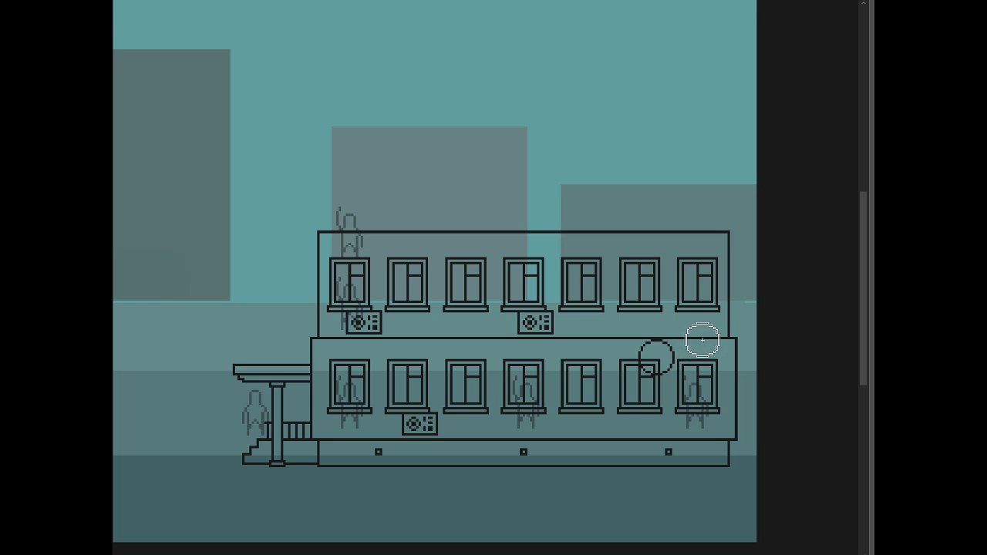
Stamp a lighter 19 px Круглая 05 blob between the windows, shifted slightly right
right_click(686, 363)
left_click(629, 436)
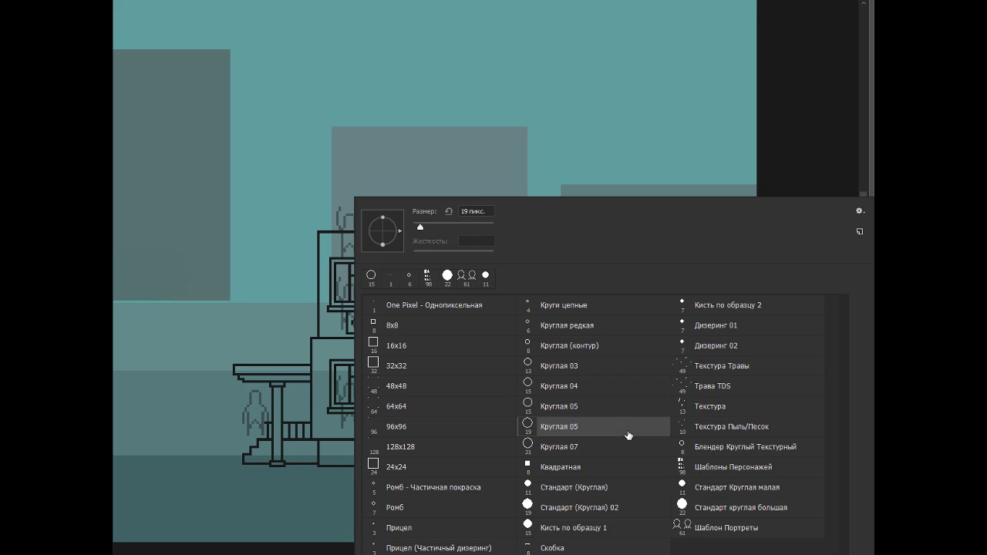
left_click(301, 332)
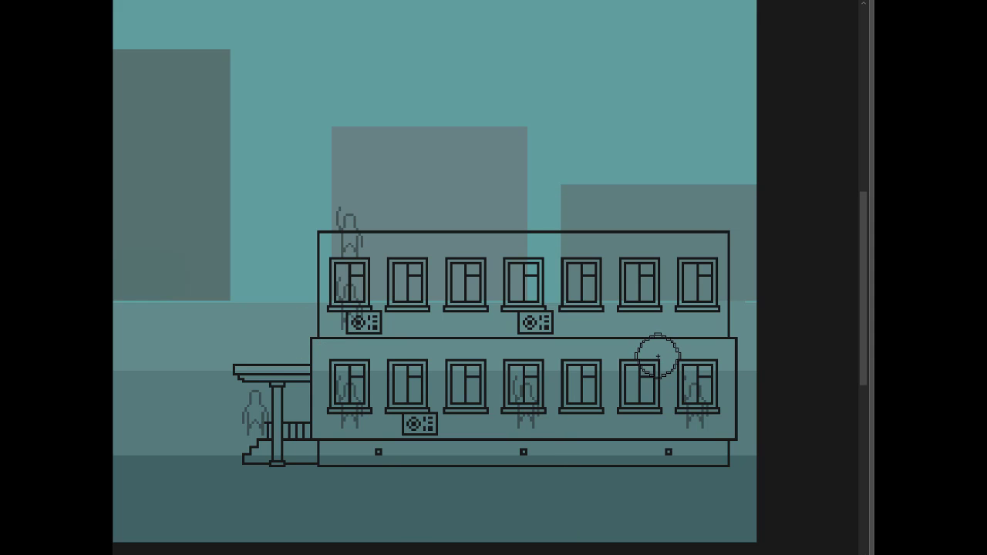
scroll(685, 364, "up", 3)
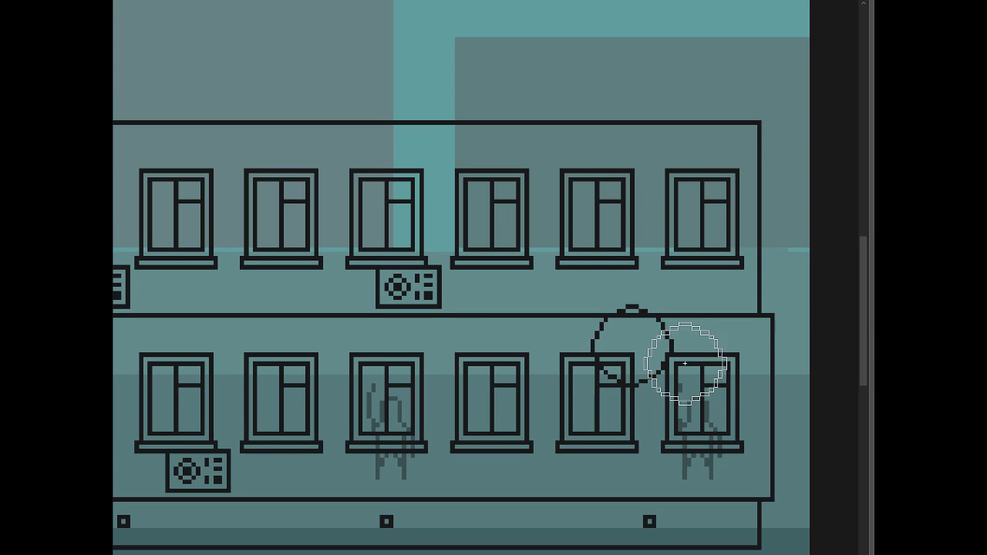
key("F6")
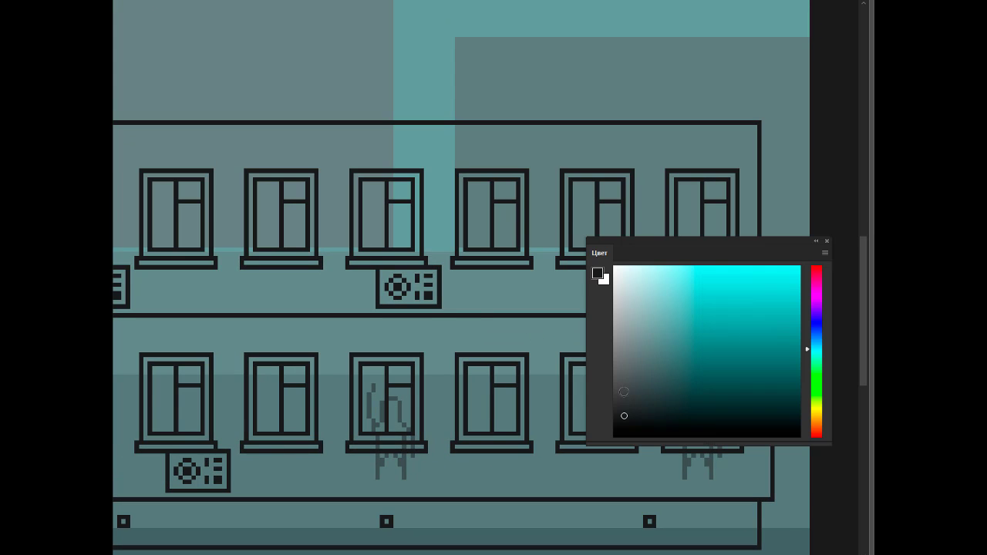
left_click_drag(624, 392, 626, 299)
key("F6")
left_click(633, 344)
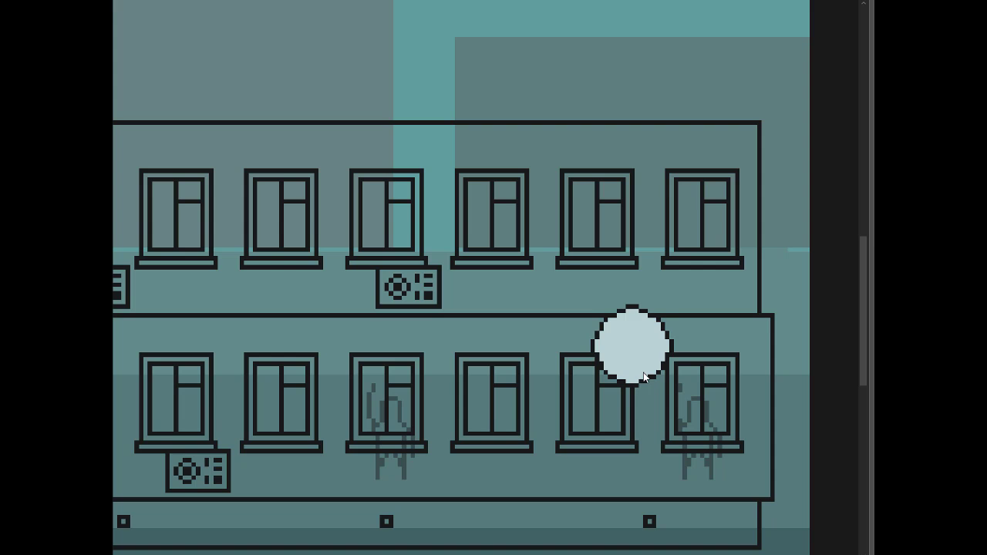
scroll(643, 347, "down", 2)
scroll(644, 347, "up", 2)
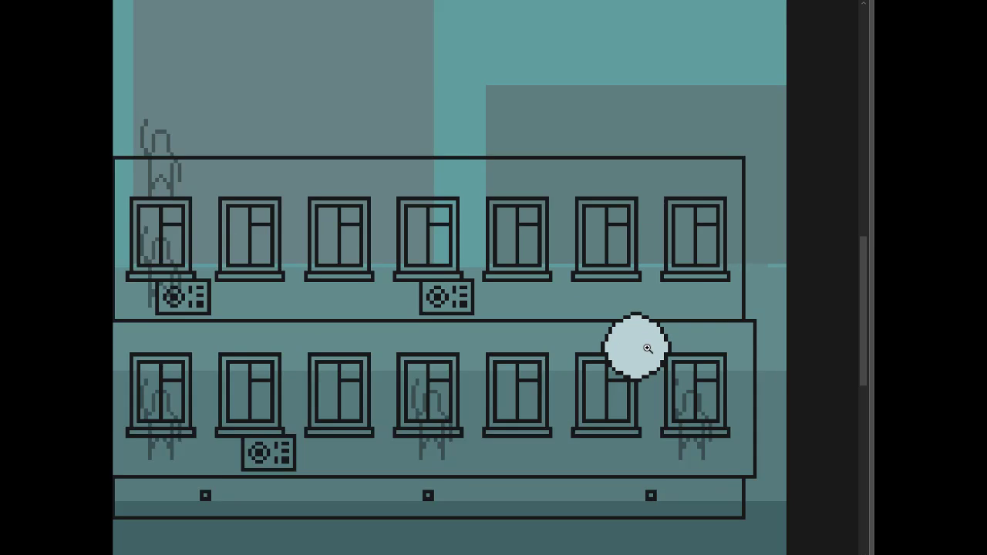
scroll(648, 349, "up", 1)
left_click_drag(654, 347, 671, 342)
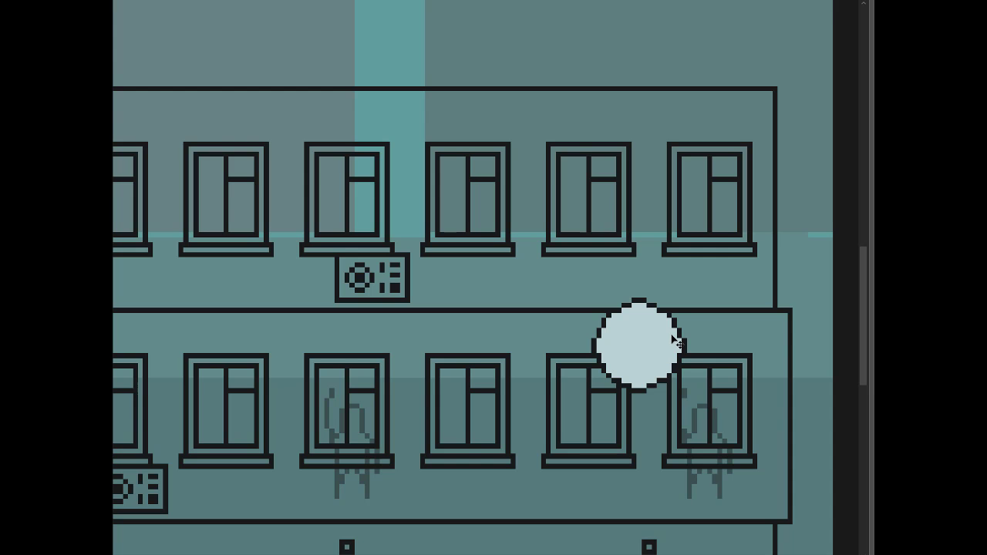
Add a small dark one-pixel mark on the round blob
key("b")
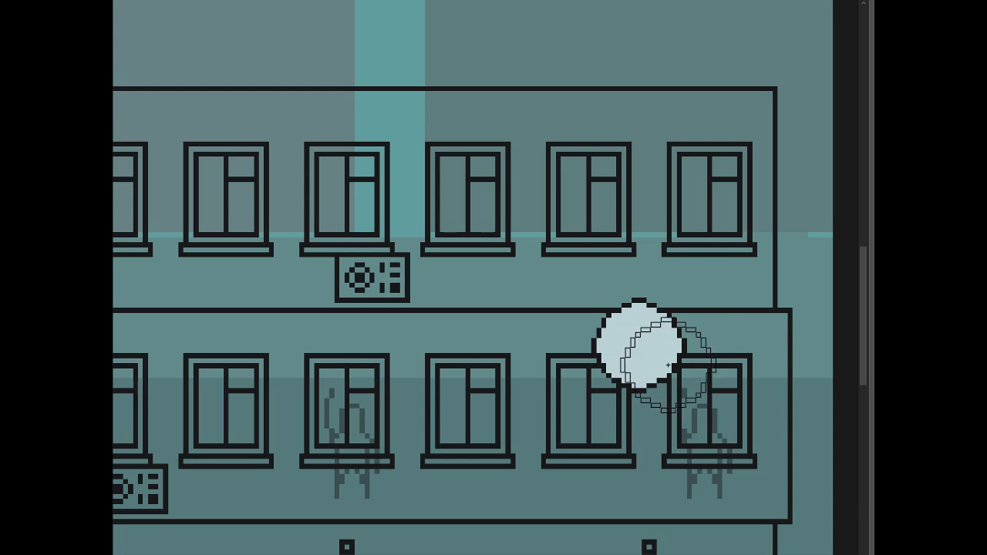
right_click(644, 339)
left_click(436, 304)
key("Return")
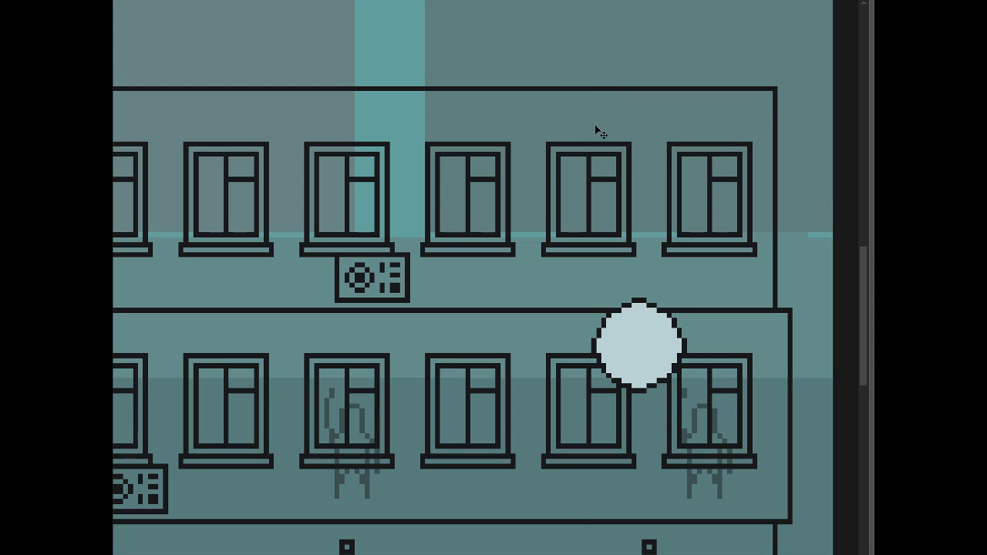
scroll(686, 246, "down", 2)
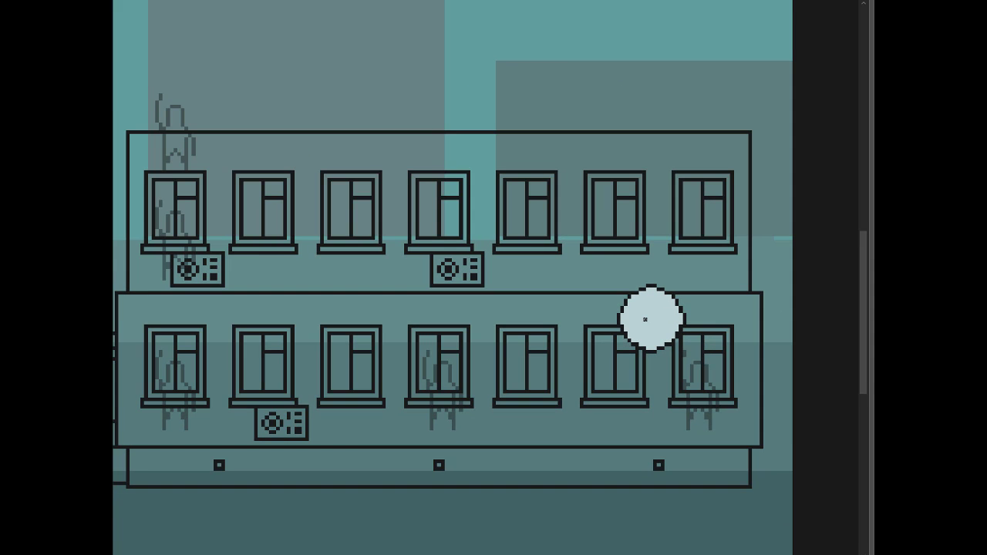
key("ctrl+z")
left_click(658, 323)
scroll(637, 361, "down", 1)
scroll(637, 362, "up", 1)
scroll(637, 362, "up", 1)
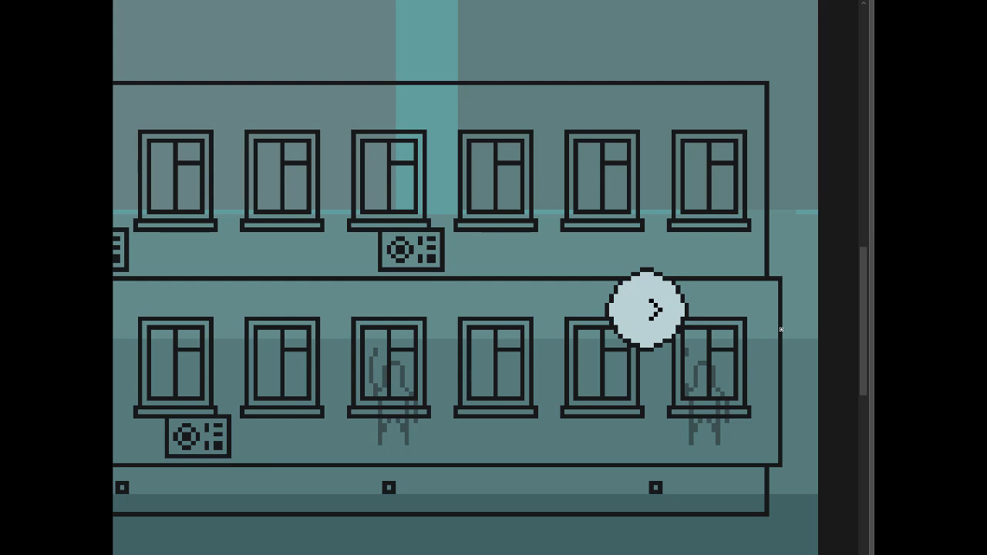
scroll(716, 303, "down", 1)
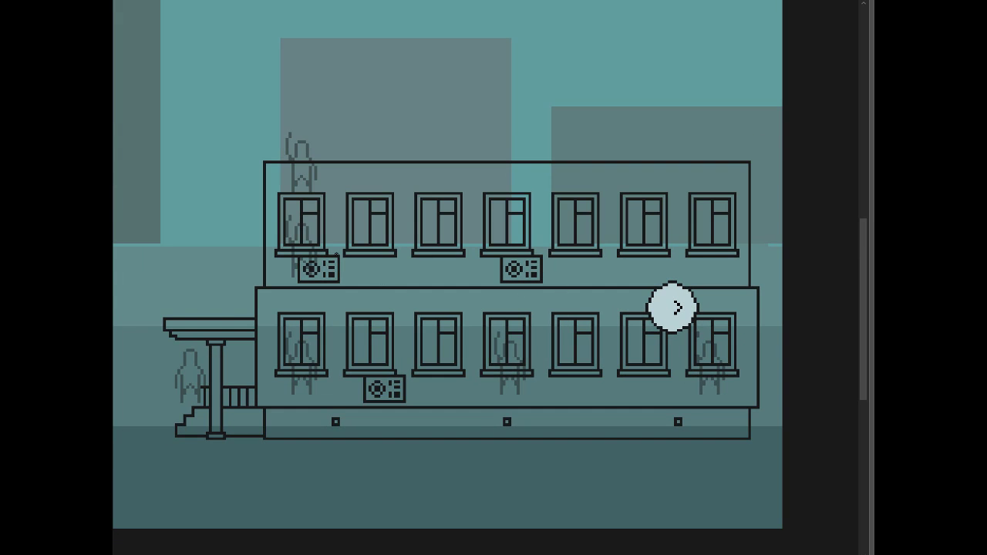
left_click_drag(301, 243, 334, 241)
On new layer Слой 4, draw the sign outline and wall bracket, removing the stray bracket
key("ctrl+shift+n")
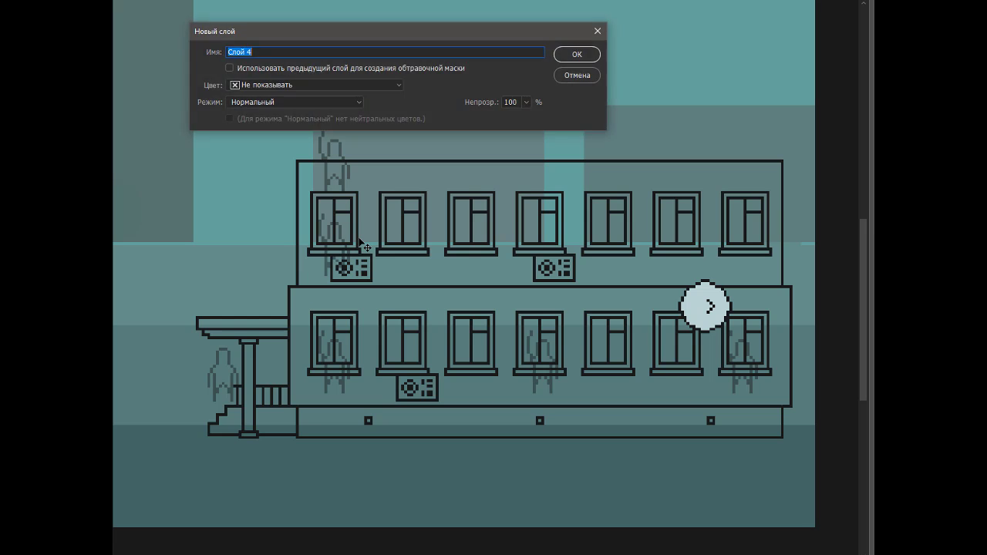
key("Return")
key("b")
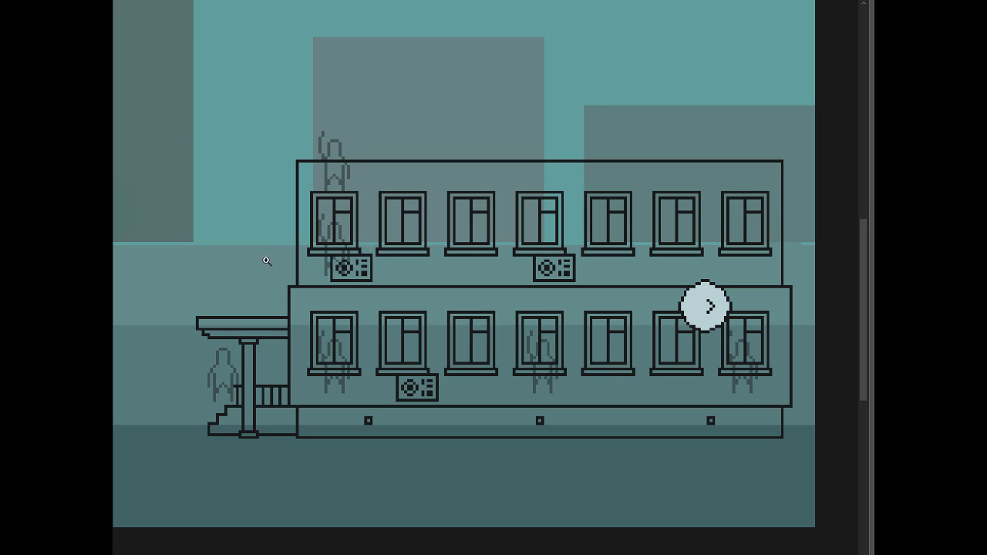
scroll(267, 259, "up", 2)
left_click(294, 260, "shift")
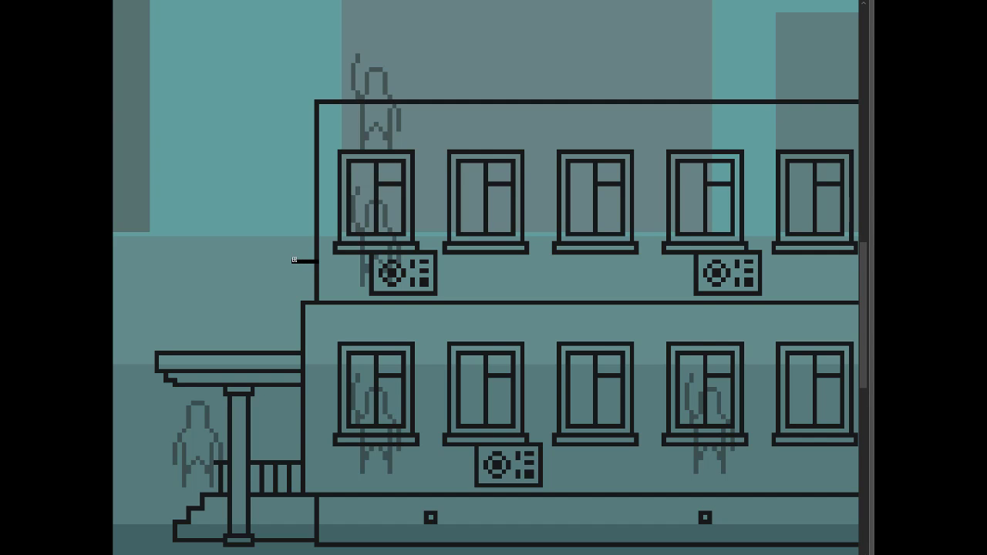
mouse_move(314, 151)
left_mouse_down()
mouse_move(296, 150)
mouse_move(286, 281)
mouse_move(229, 283)
mouse_move(229, 159)
mouse_move(291, 153)
left_mouse_up()
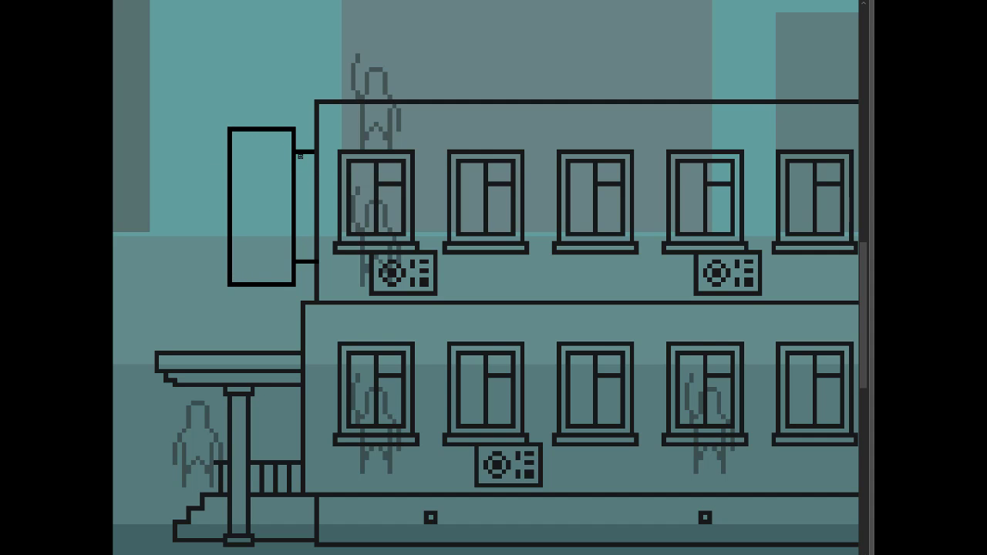
left_click_drag(296, 152, 307, 157)
key("ctrl+z")
Draw the inner rectangular border inside the hanging sign
scroll(283, 230, "down", 2)
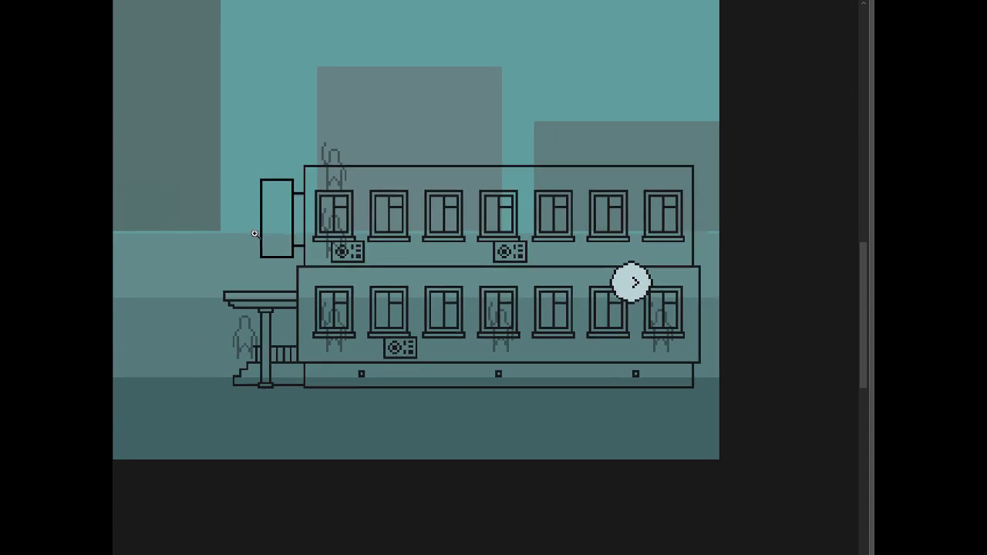
scroll(289, 227, "up", 3)
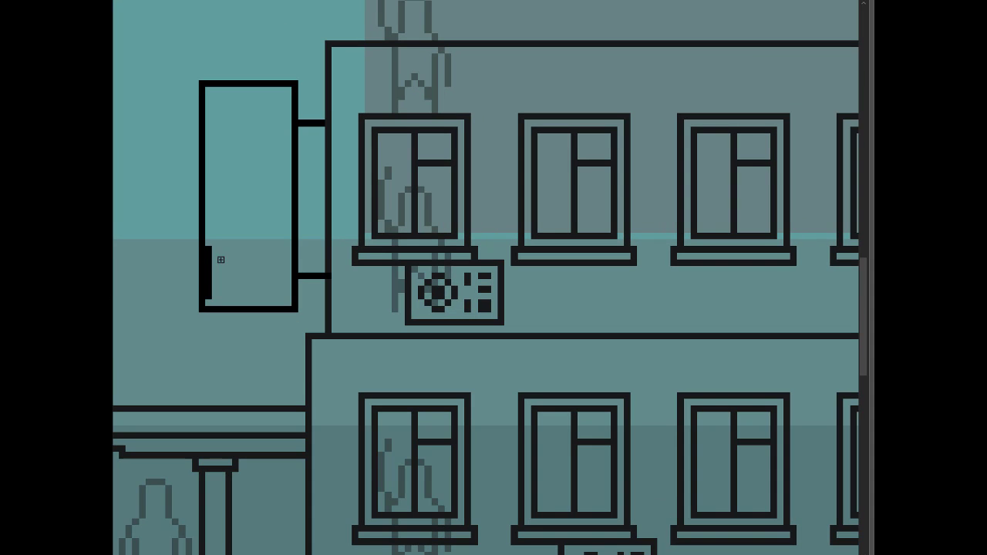
mouse_move(215, 297)
left_mouse_down()
mouse_move(228, 118)
mouse_move(286, 270)
left_mouse_up()
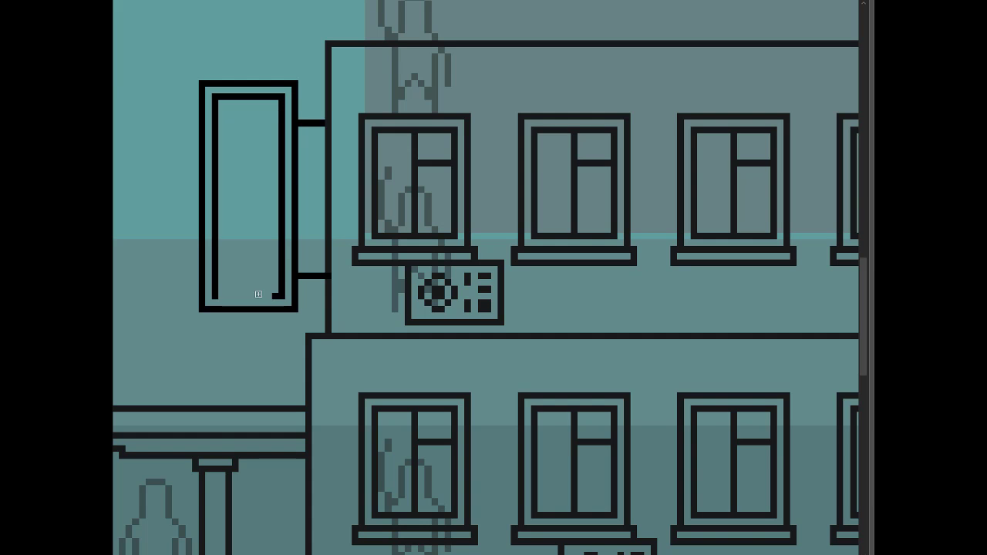
left_click_drag(286, 270, 218, 295)
scroll(243, 294, "down", 3)
scroll(216, 293, "up", 1)
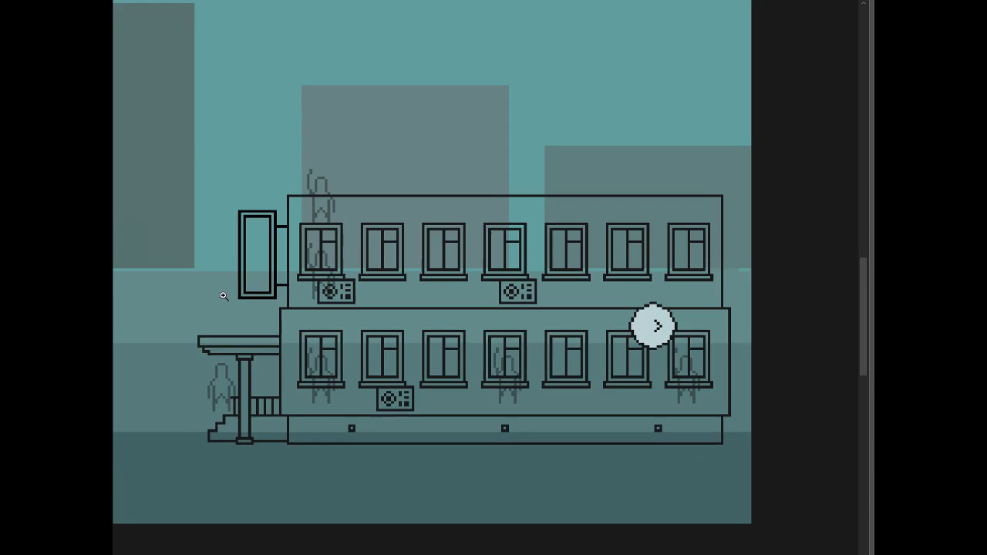
scroll(220, 291, "up", 1)
left_click_drag(352, 290, 287, 285)
scroll(286, 286, "down", 2)
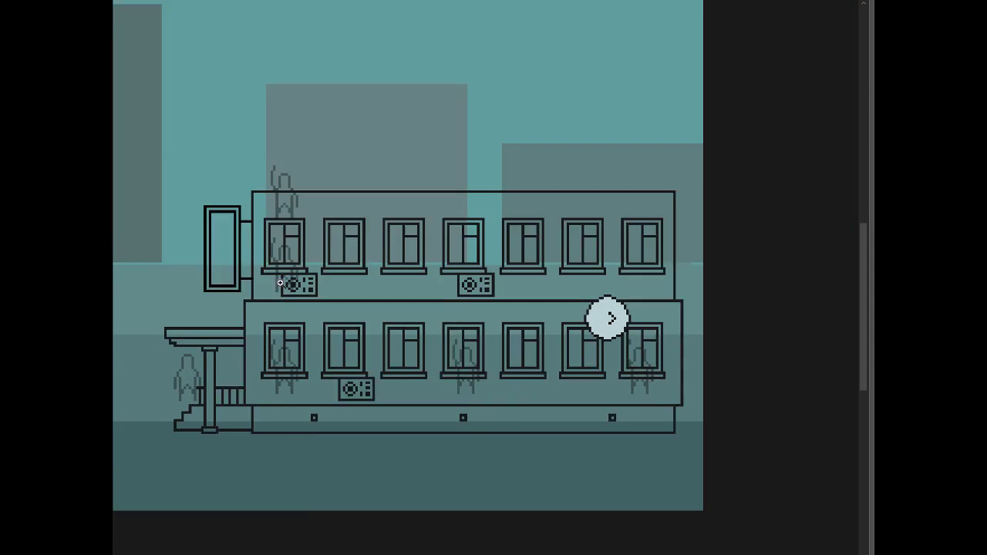
scroll(284, 287, "down", 1)
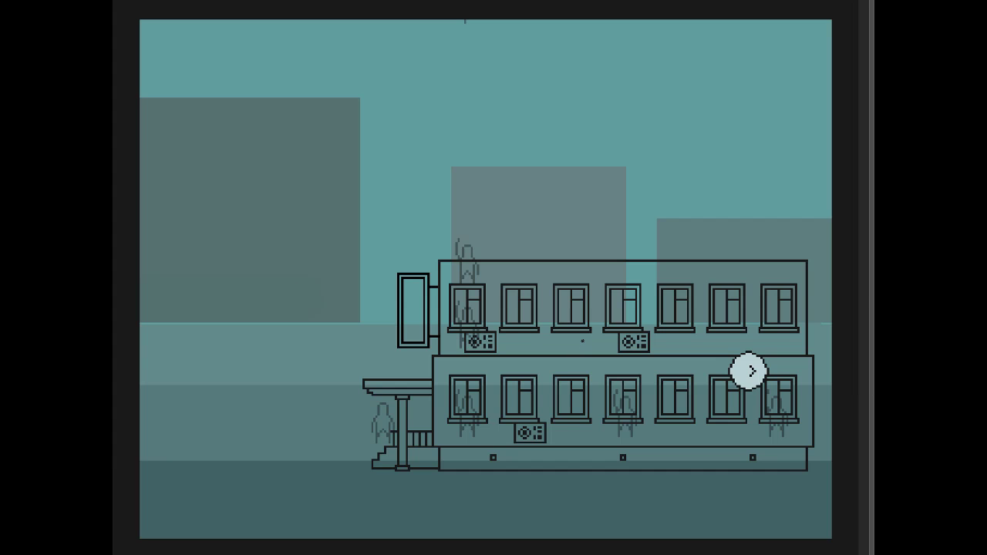
key("f")
scroll(377, 128, "right", 3)
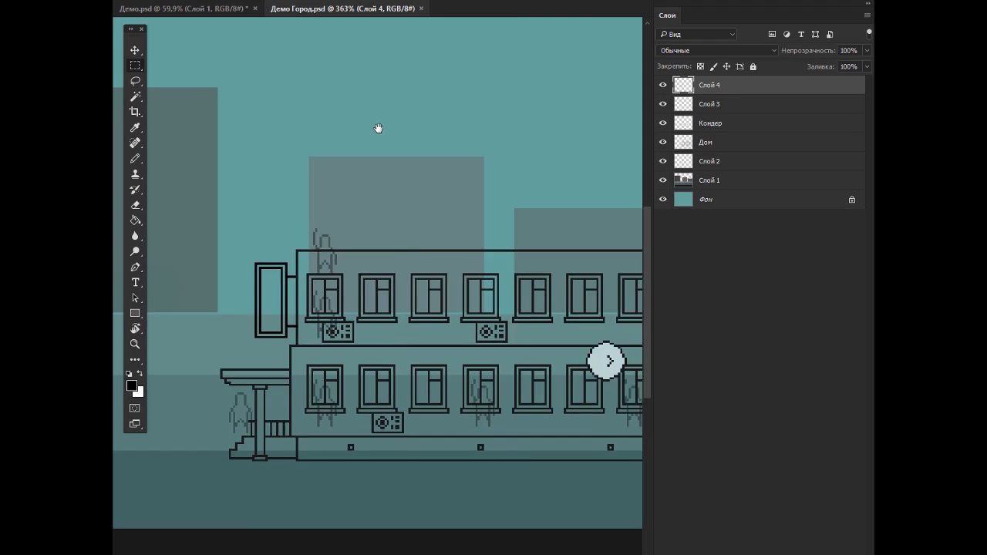
scroll(378, 128, "right", 2)
scroll(261, 272, "left", 3)
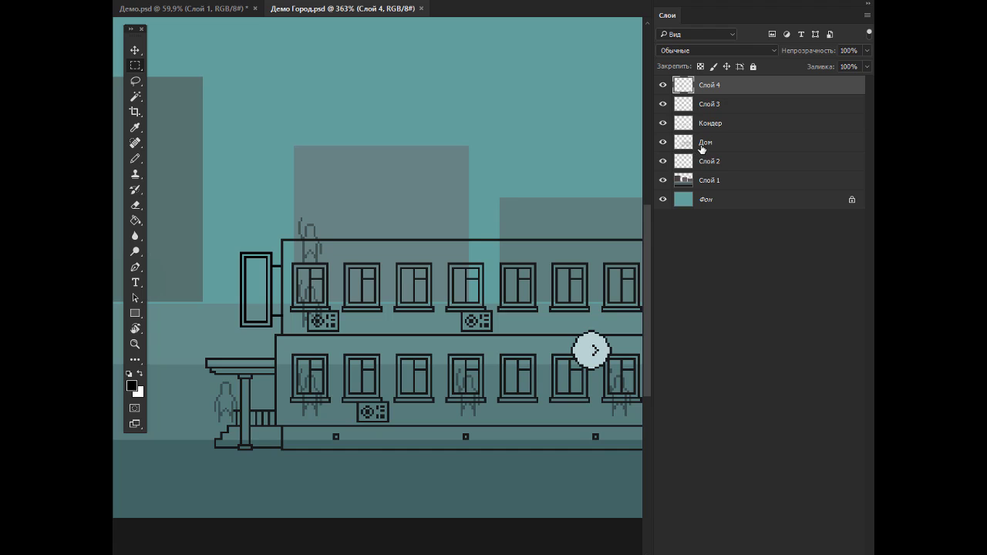
left_click(686, 143)
key("f")
key("f")
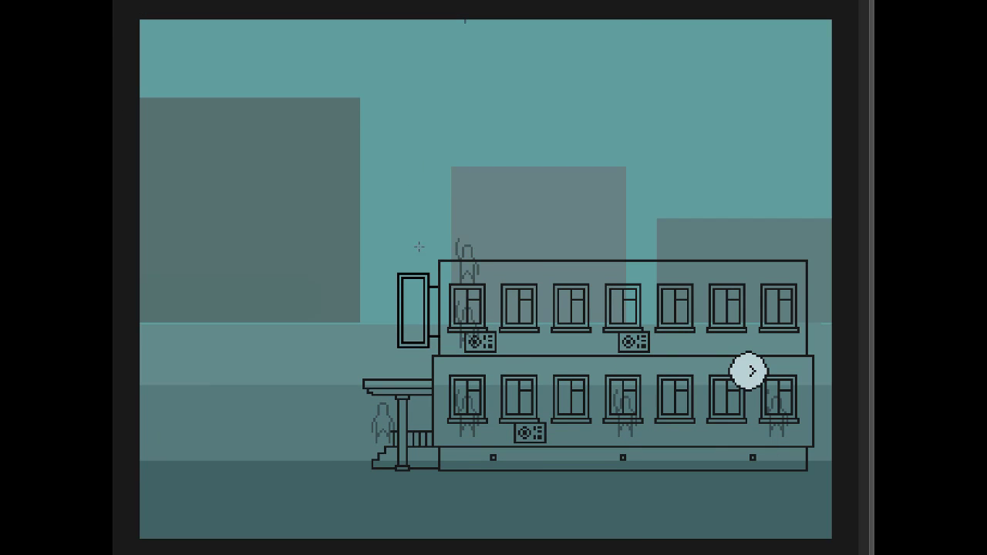
left_click_drag(425, 247, 818, 446)
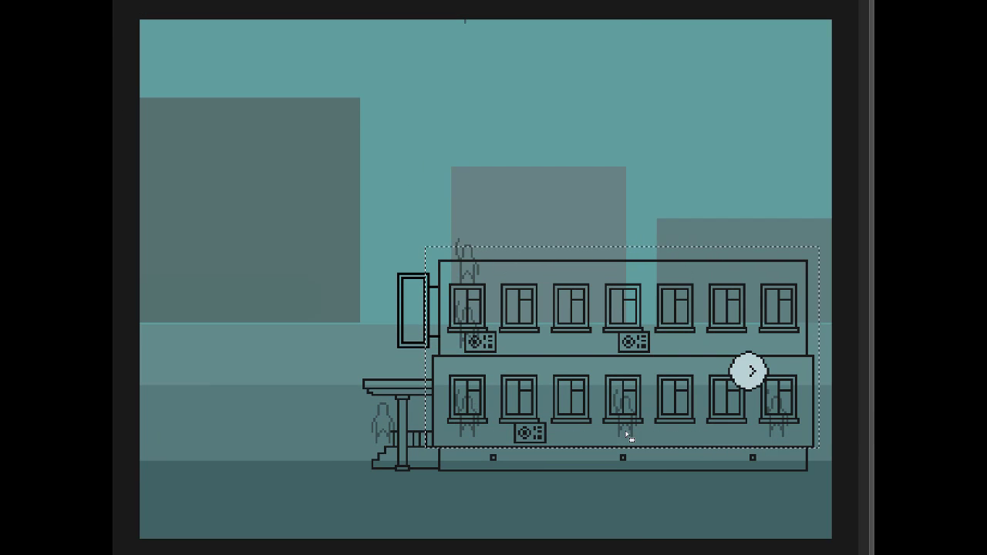
left_click_drag(414, 370, 434, 448)
left_click_drag(486, 423, 505, 234)
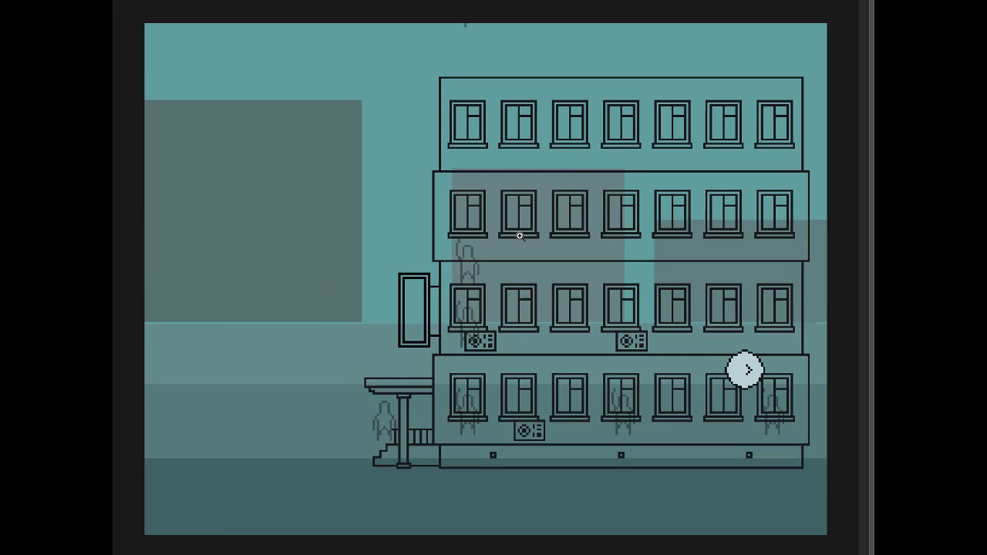
scroll(561, 243, "down", 3)
scroll(548, 241, "up", 4)
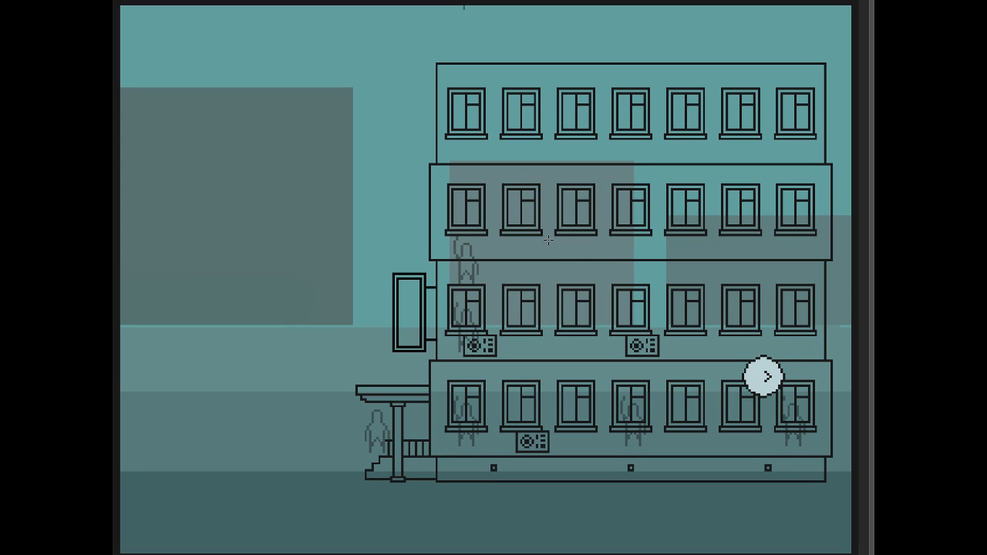
key("ctrl+z")
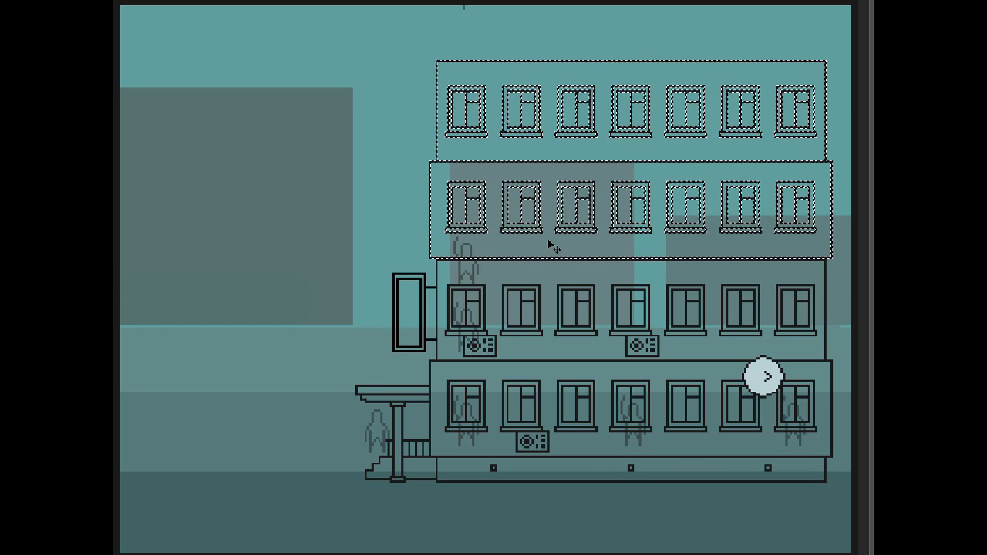
key("ctrl+z")
key("ctrl+d")
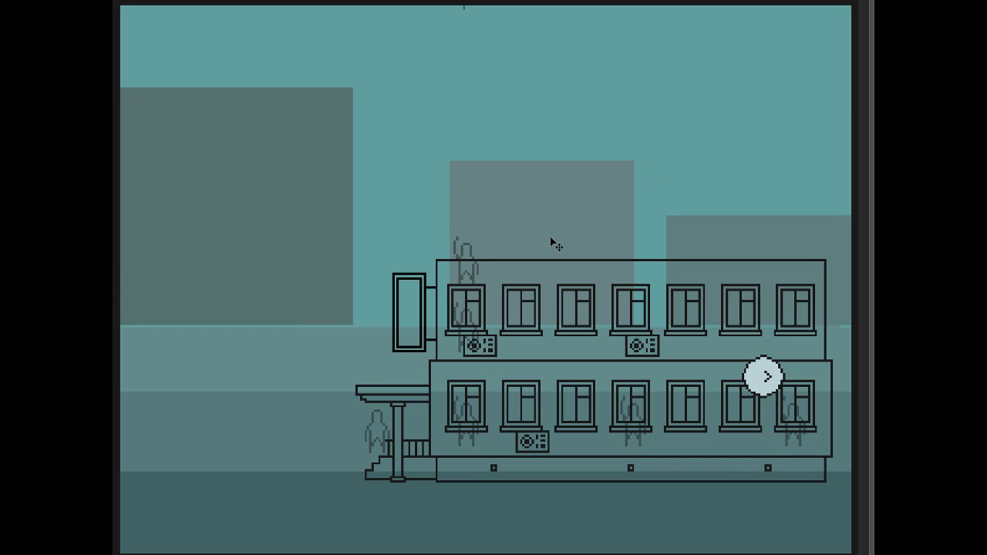
key("f")
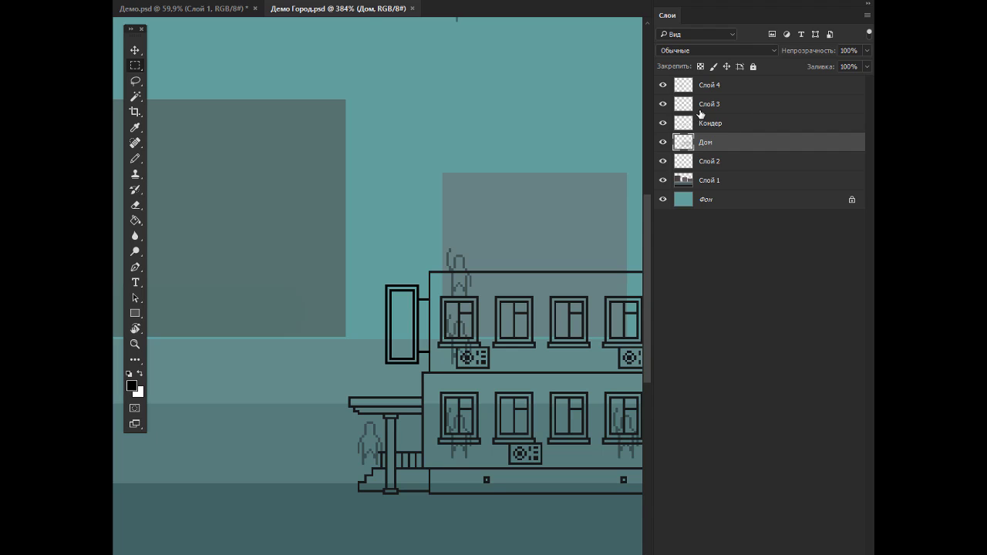
scroll(635, 211, "up", 1)
key("Tab")
scroll(635, 223, "up", 1)
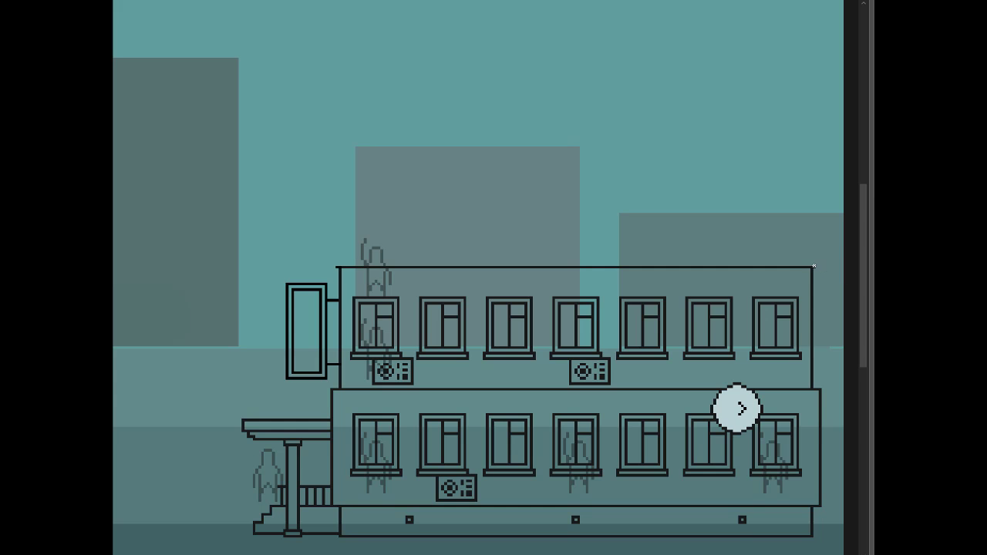
Draw the horizontal roof line along the building top
left_click_drag(814, 256, 339, 257)
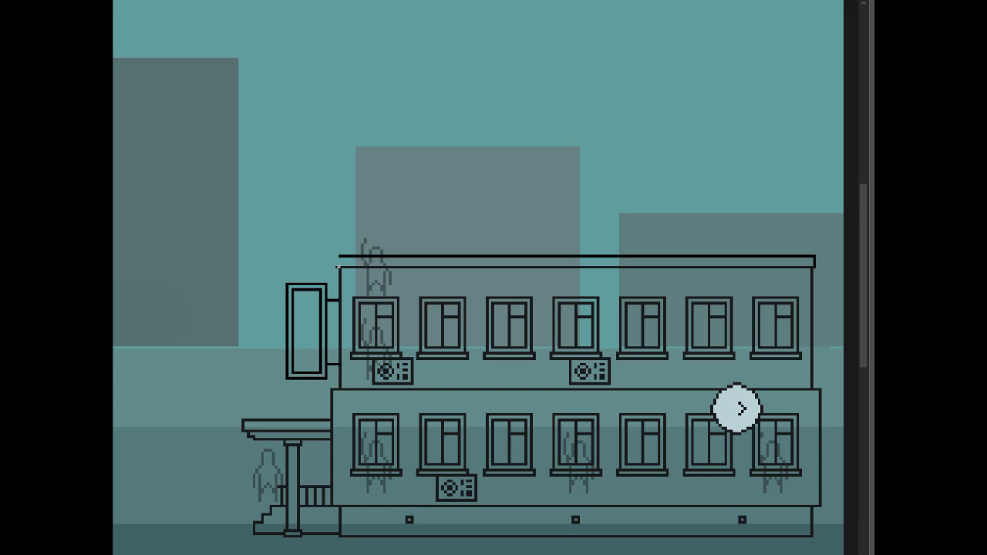
scroll(338, 264, "up", 1)
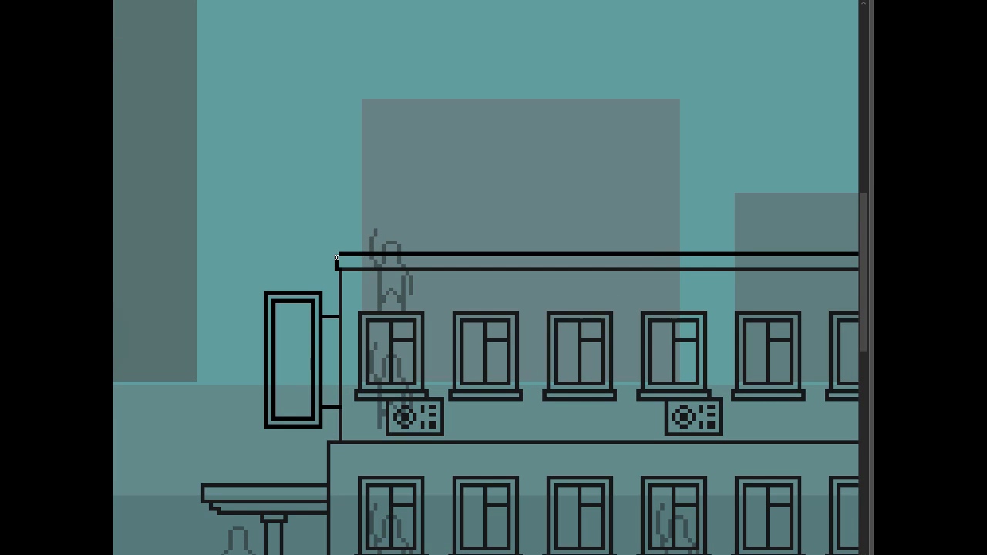
scroll(651, 275, "down", 3)
scroll(632, 276, "up", 1)
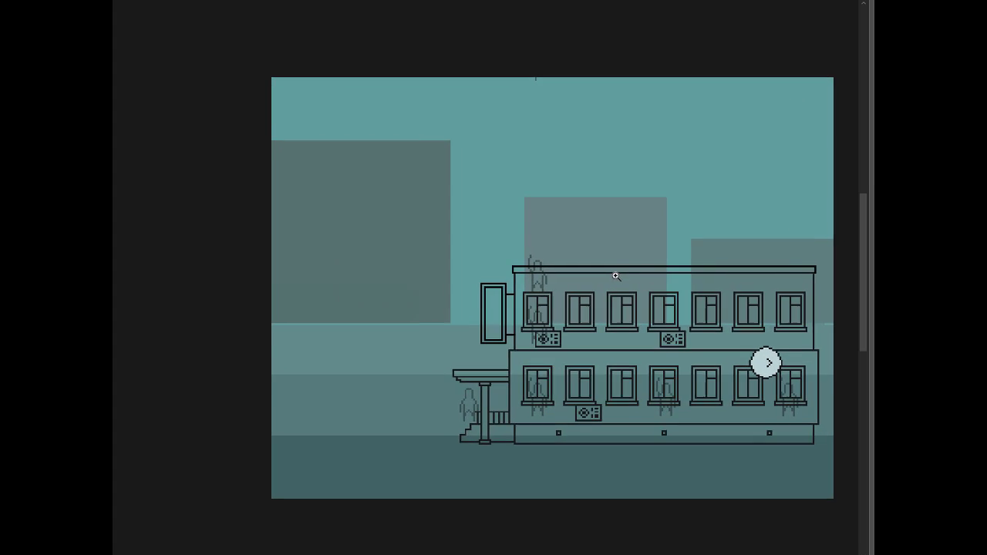
scroll(618, 275, "up", 1)
scroll(509, 260, "up", 1)
Draw the roof slab's upper edge and select the roof area
left_click_drag(529, 260, 375, 242)
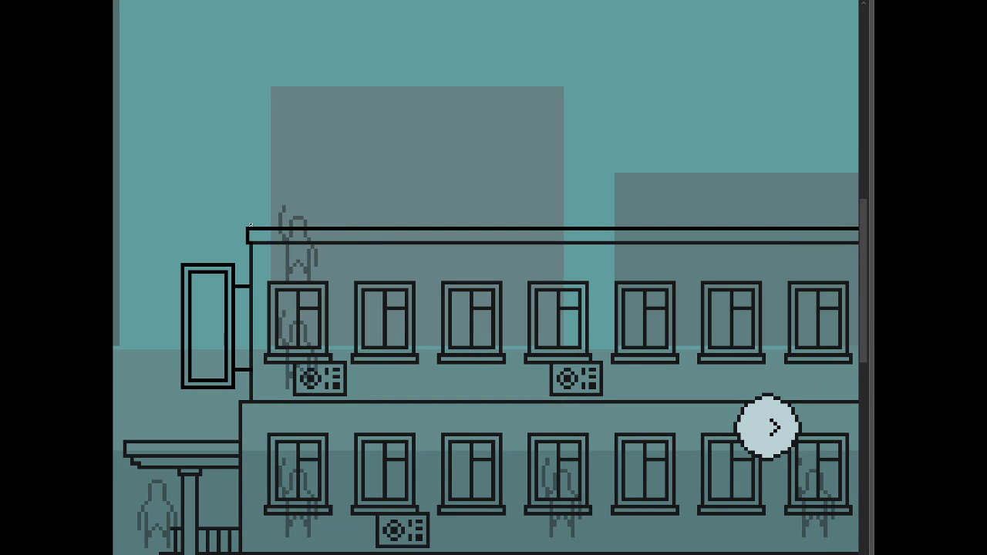
left_click_drag(607, 242, 506, 247)
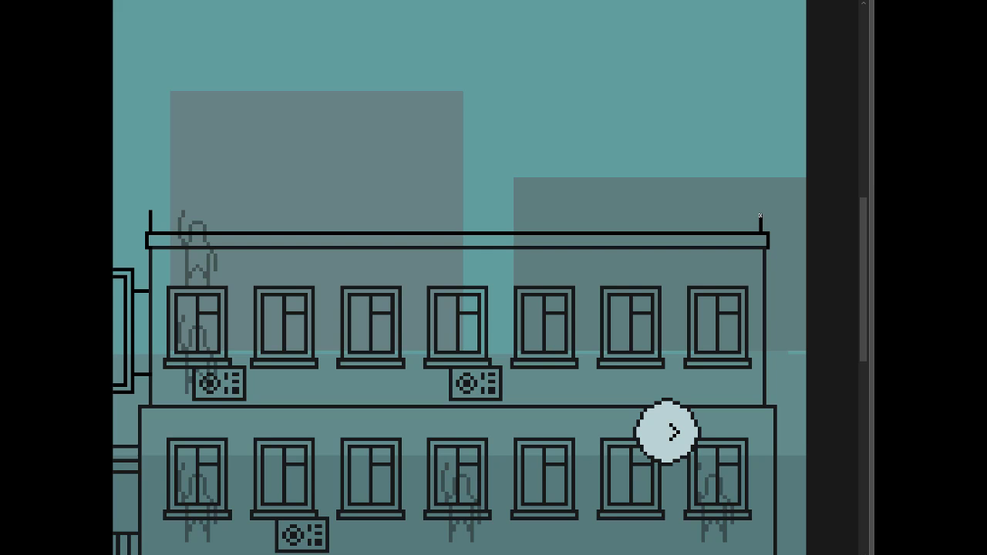
mouse_move(760, 215)
left_mouse_down()
mouse_move(157, 216)
mouse_move(734, 212)
left_mouse_up()
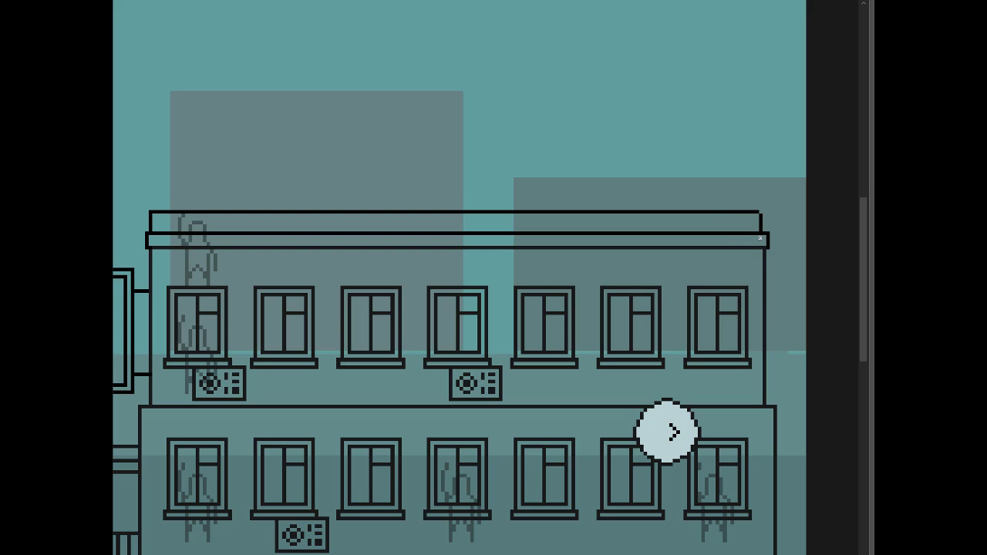
scroll(679, 291, "down", 1)
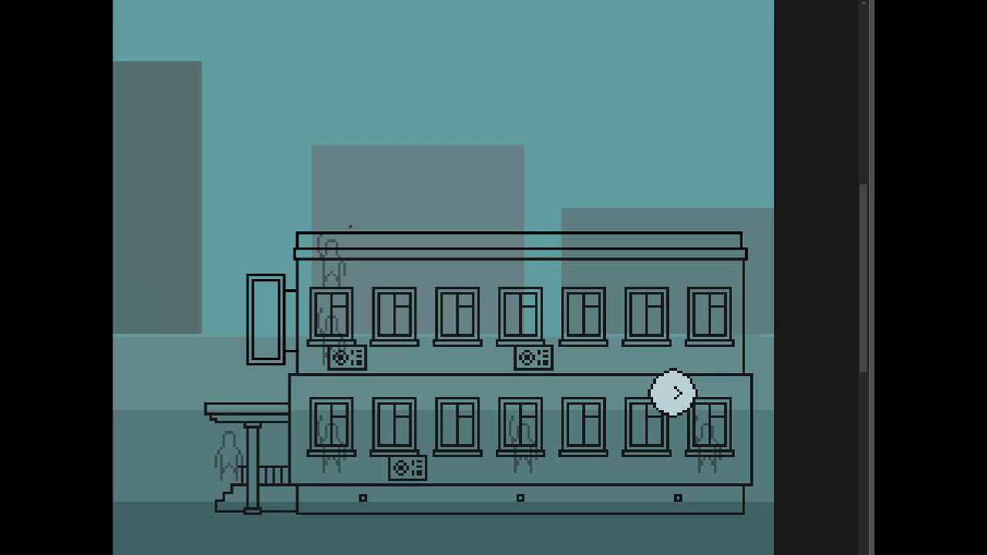
left_click_drag(298, 219, 794, 259)
Cut the roof out of the building onto its own layer named Крыша
key("Delete")
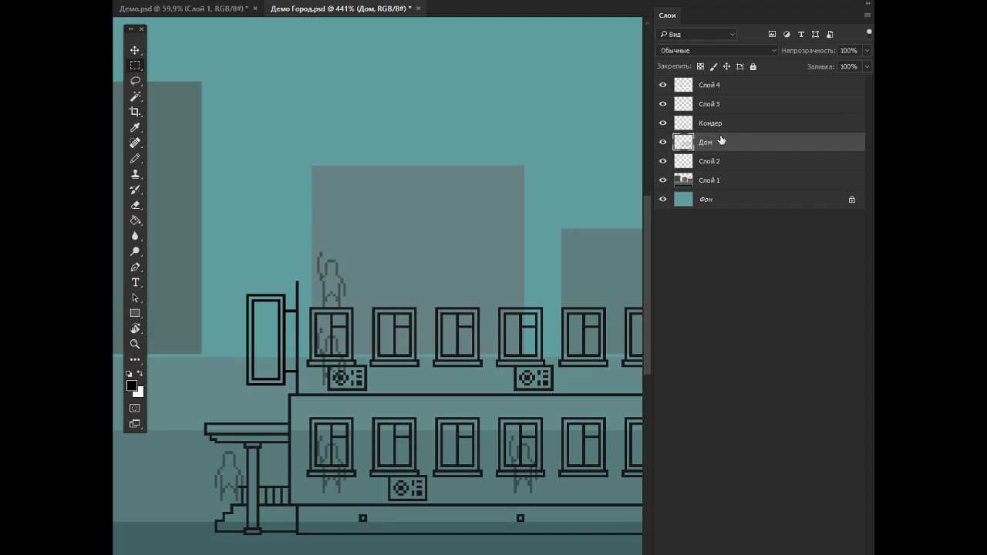
key("ctrl+v")
double_click(708, 145)
type("К")
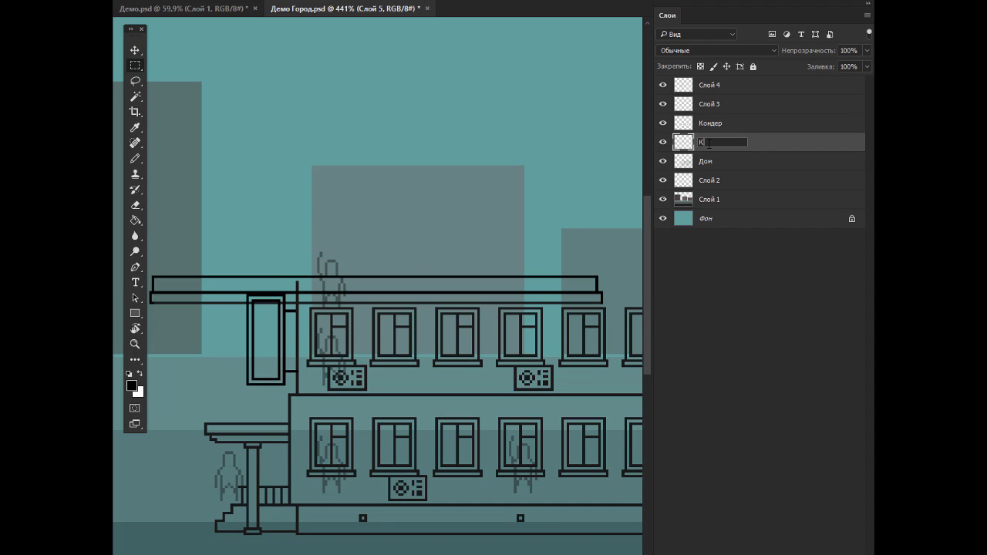
type("рыша")
key("Return")
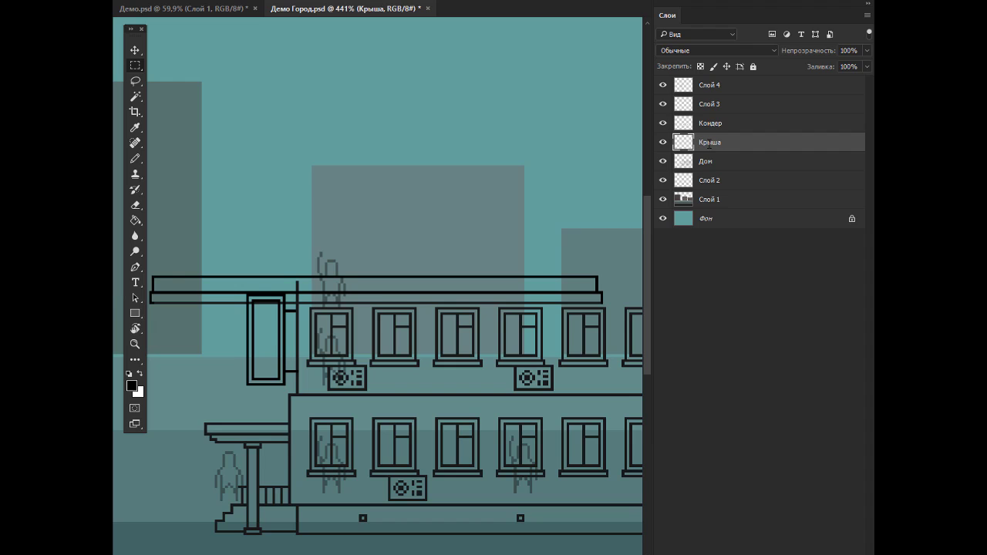
Move the Крыша roof up onto the top of the building
key("v")
key("Tab")
left_click_drag(359, 270, 489, 244)
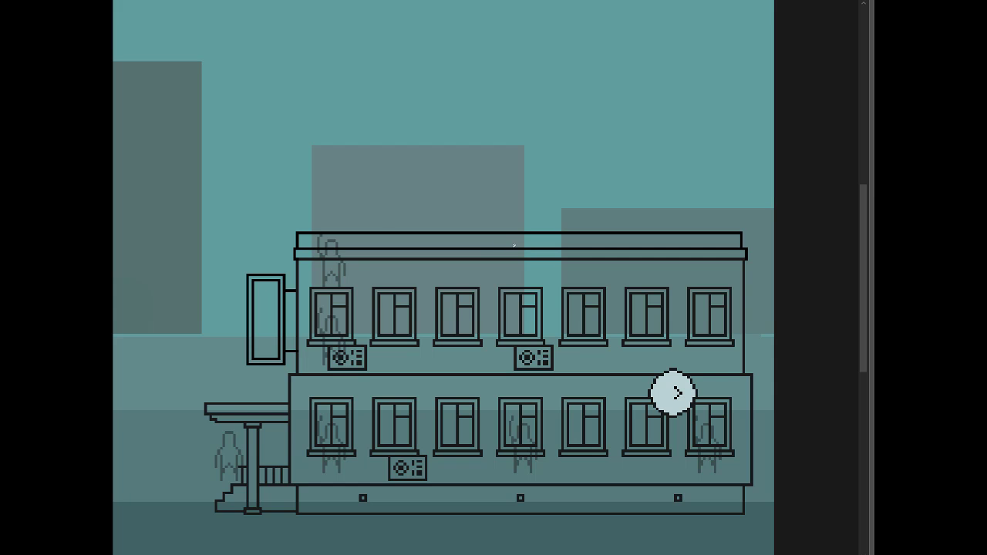
key("Tab")
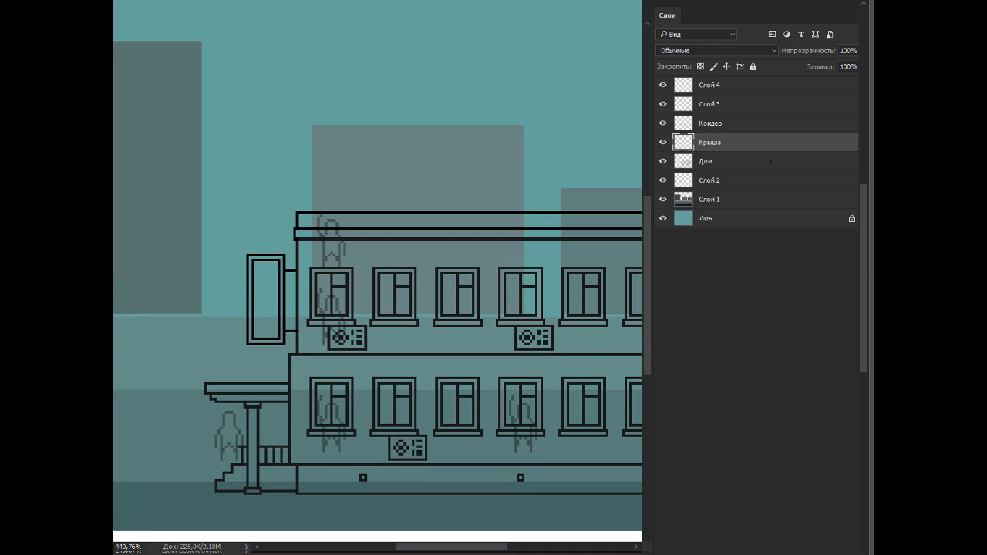
Redraw the building's top edge on the Дом layer under the roof, then show the roof again
left_click(698, 161)
left_click(663, 142)
key("Tab")
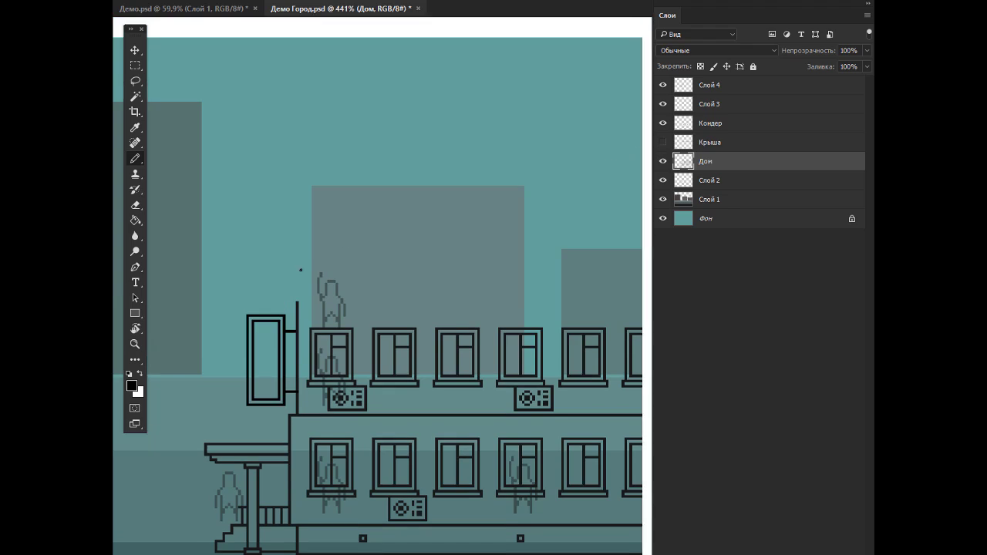
left_click_drag(297, 263, 738, 263)
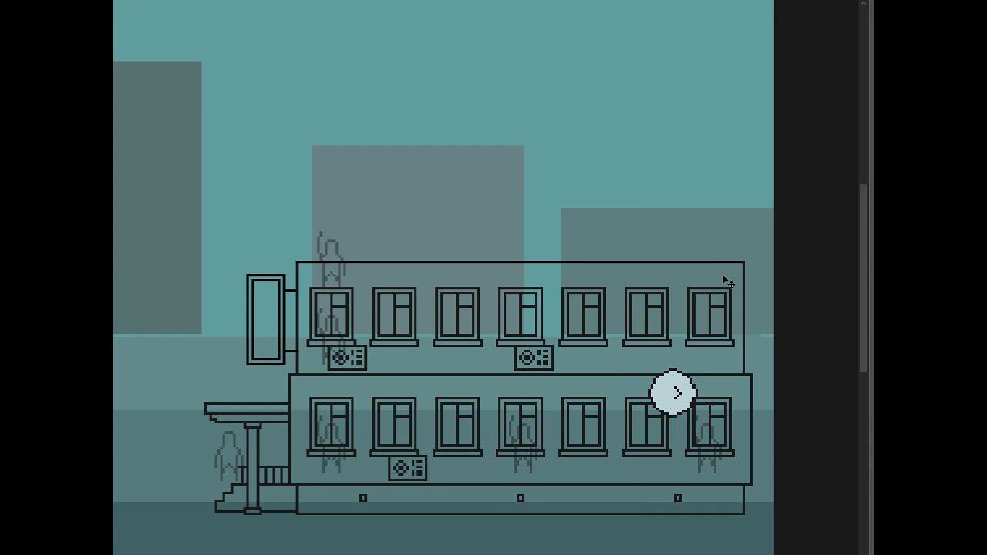
key("Tab")
left_click(711, 142)
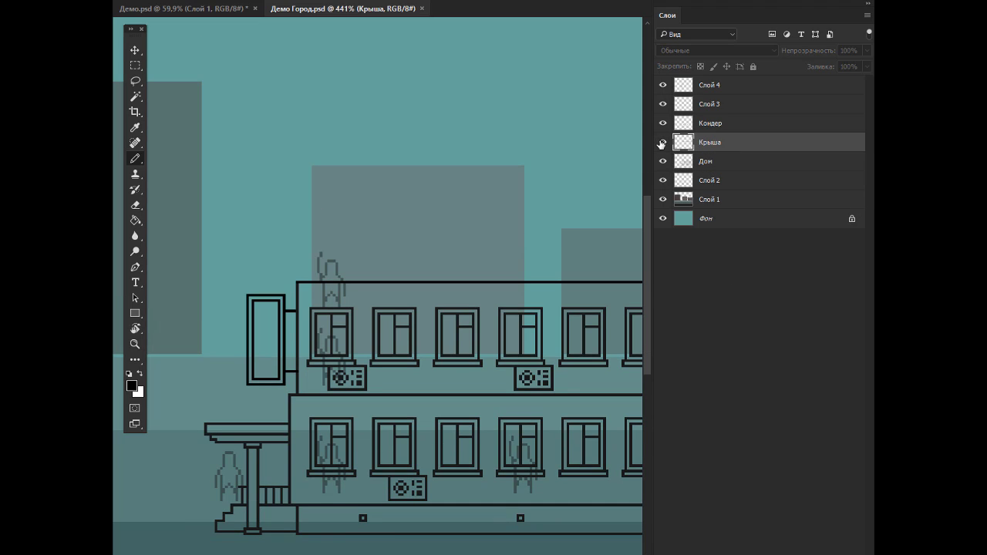
left_click(662, 143)
Tidy the strip under the roof and draw a vertical line rising from the roof
key("v")
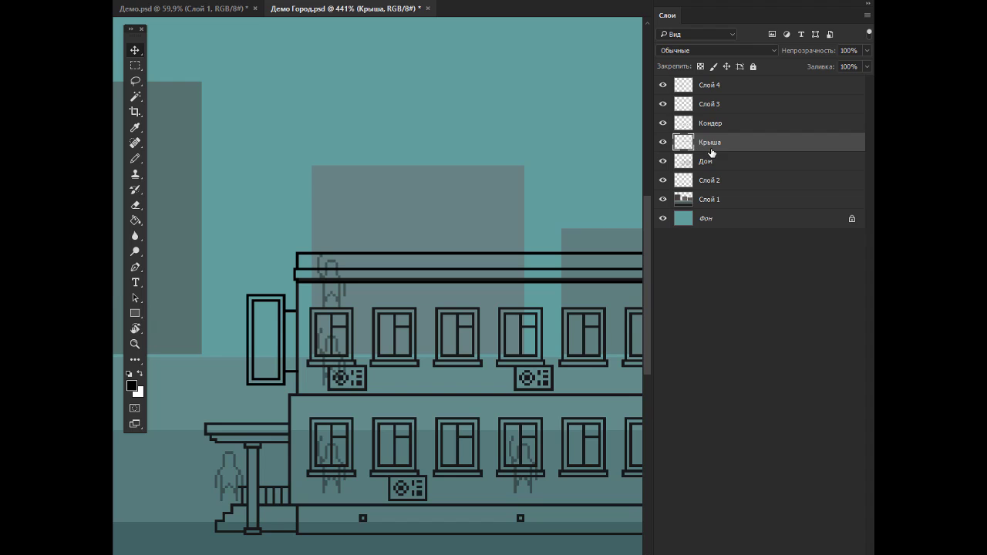
left_click(710, 161)
key("Tab")
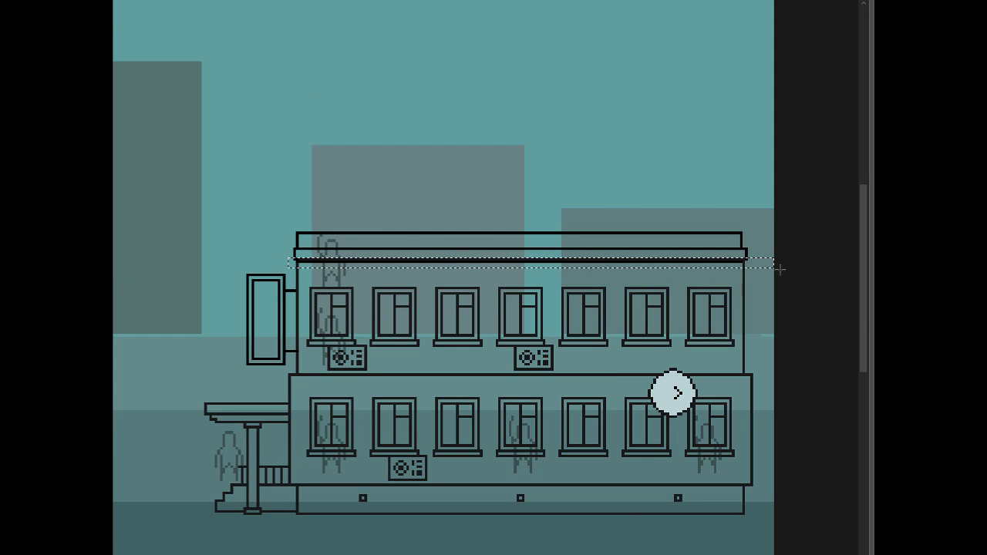
left_click_drag(290, 257, 780, 269)
key("ctrl+d")
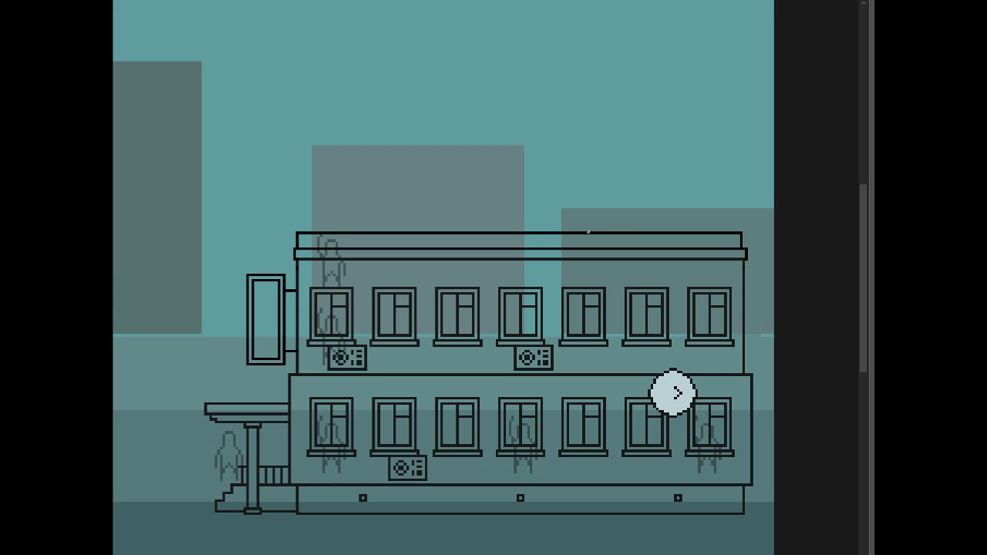
mouse_move(589, 232)
left_mouse_down()
mouse_move(589, 197)
mouse_move(637, 186)
left_mouse_up()
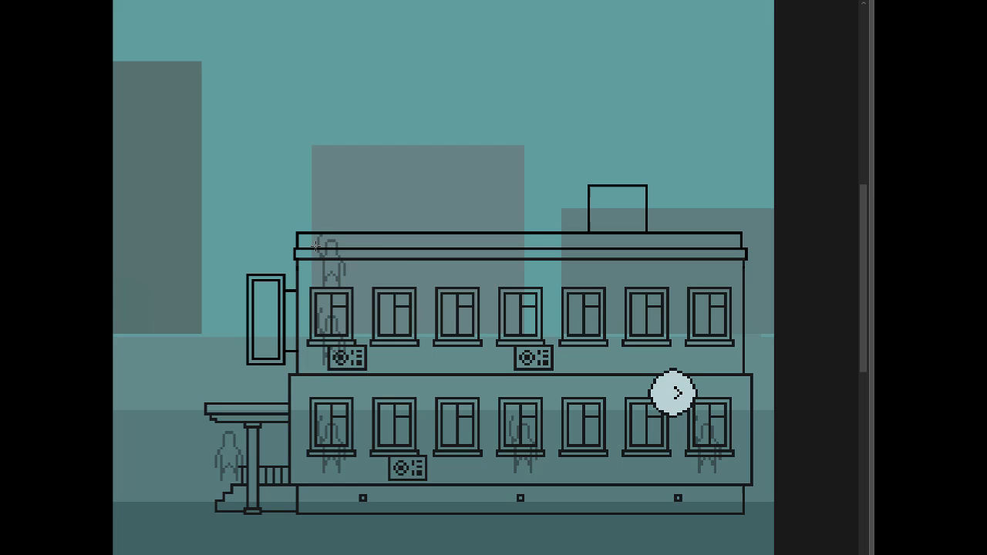
Move the figure from near the top-left window into the rooftop box
mouse_move(304, 221)
left_mouse_down()
mouse_move(364, 295)
mouse_move(619, 230)
left_mouse_up()
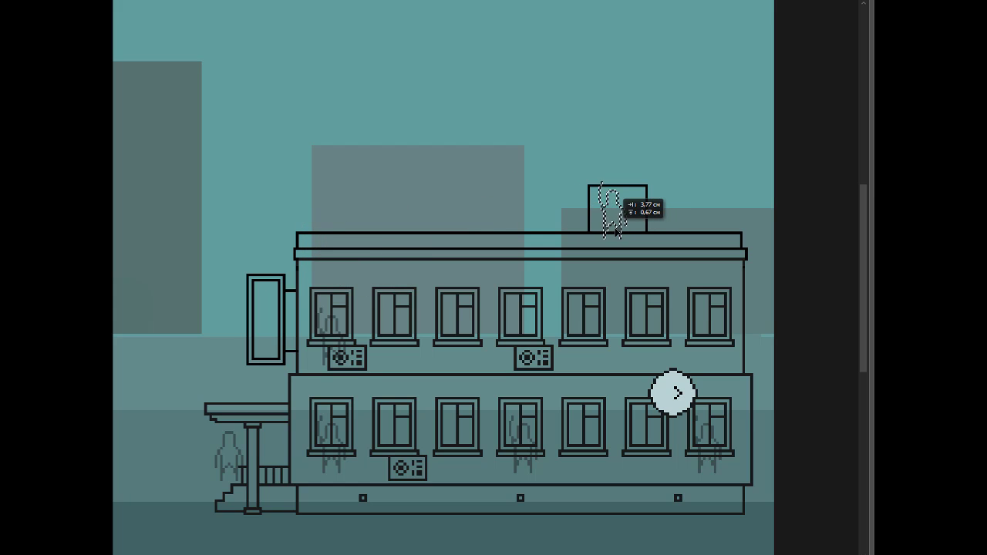
left_click_drag(619, 230, 619, 225)
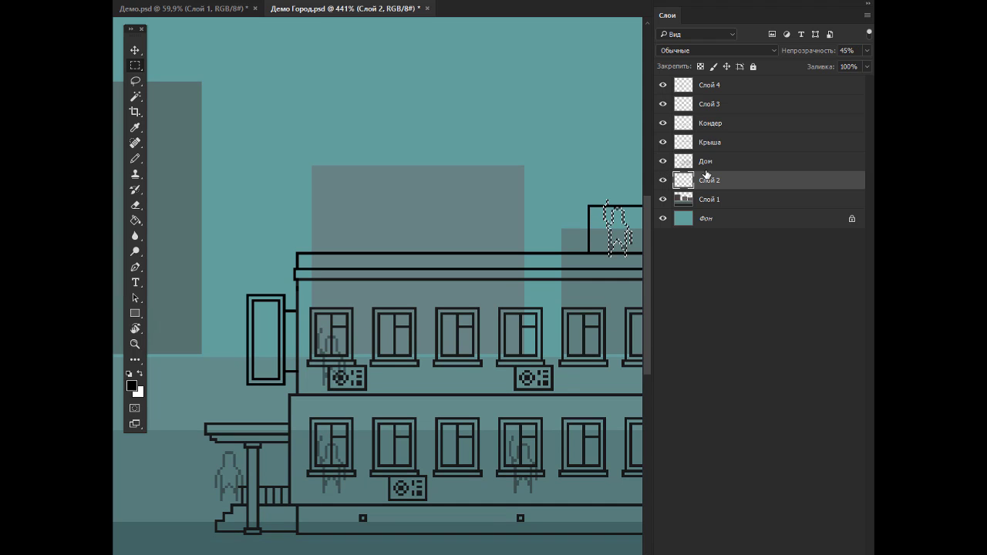
left_click(706, 161)
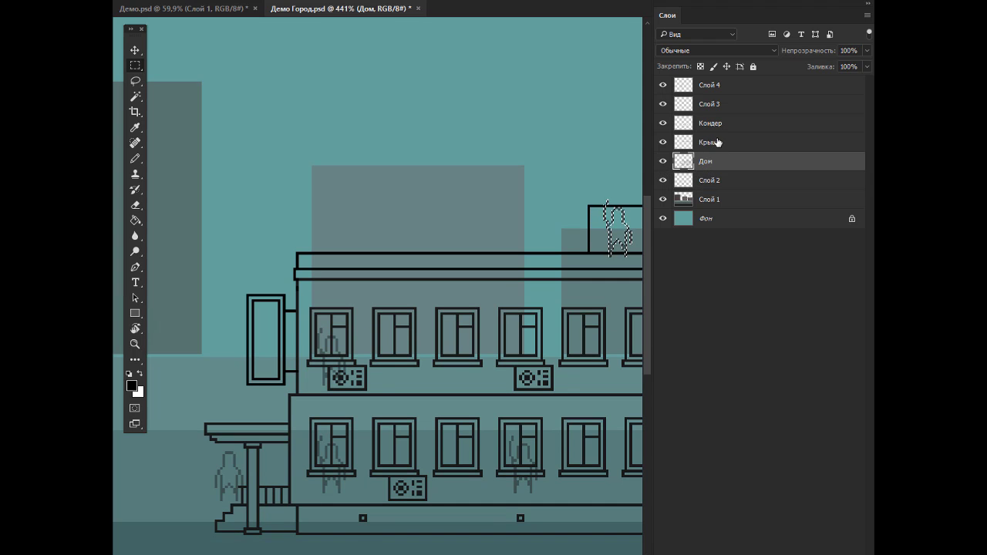
left_click(714, 142)
Stretch the rooftop box's top upward so it encloses the figure
key("Tab")
mouse_move(567, 168)
left_mouse_down()
mouse_move(634, 233)
mouse_move(654, 232)
left_mouse_up()
key("ctrl+j")
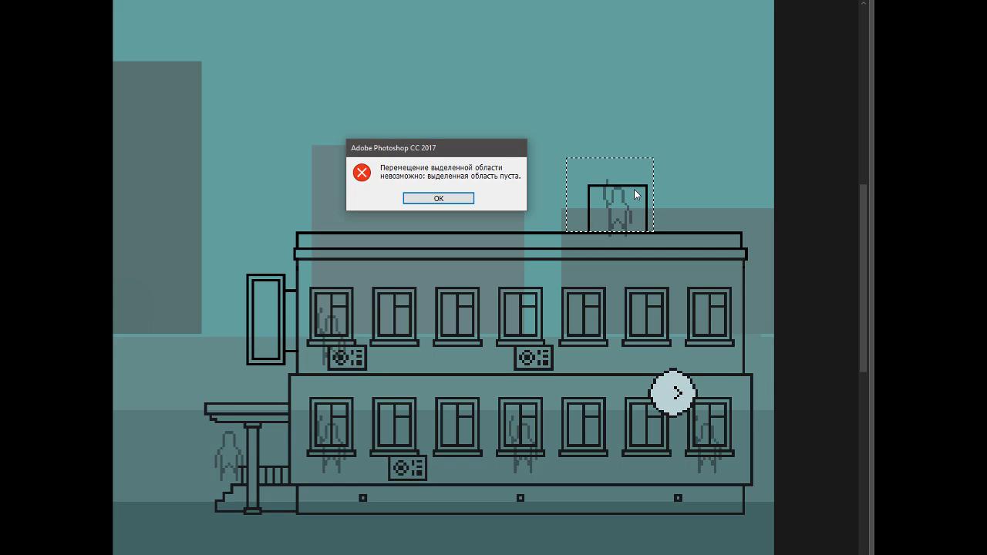
key("Return")
key("Tab")
left_click(703, 161)
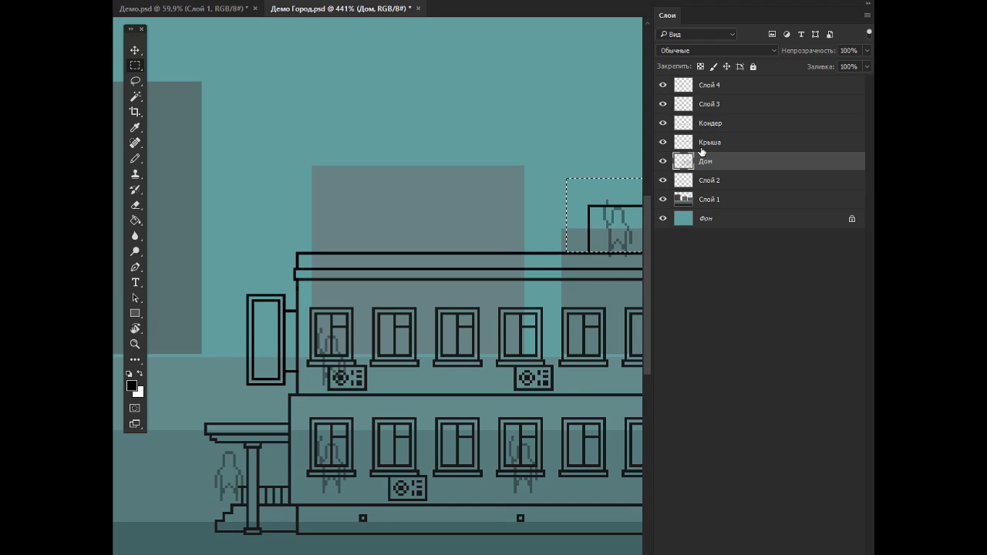
left_click(663, 162)
left_click(684, 149)
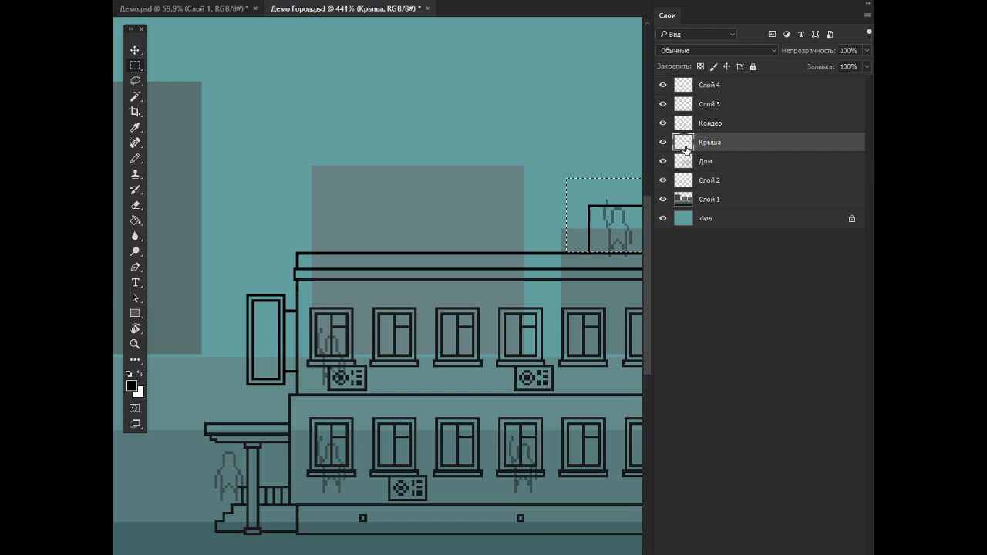
key("Tab")
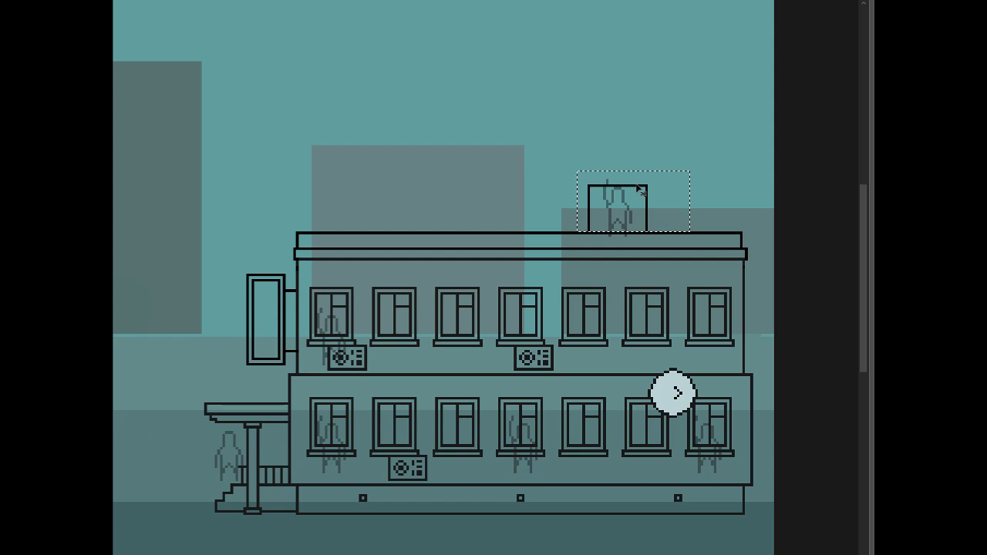
left_click_drag(588, 217, 646, 171)
key("ctrl+d")
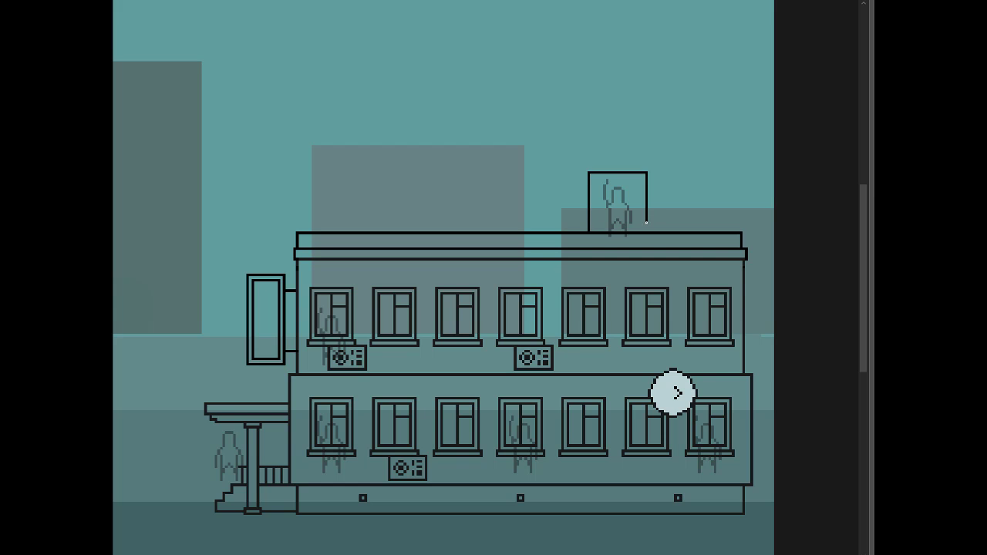
Zoom in on the rooftop box and draw an antenna line up from it
left_click(615, 172)
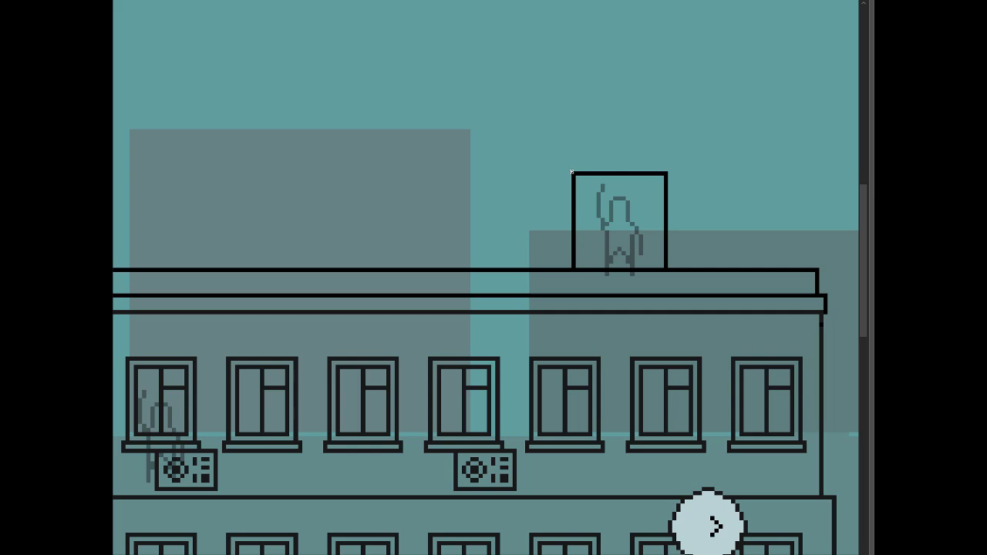
left_click_drag(618, 171, 618, 150)
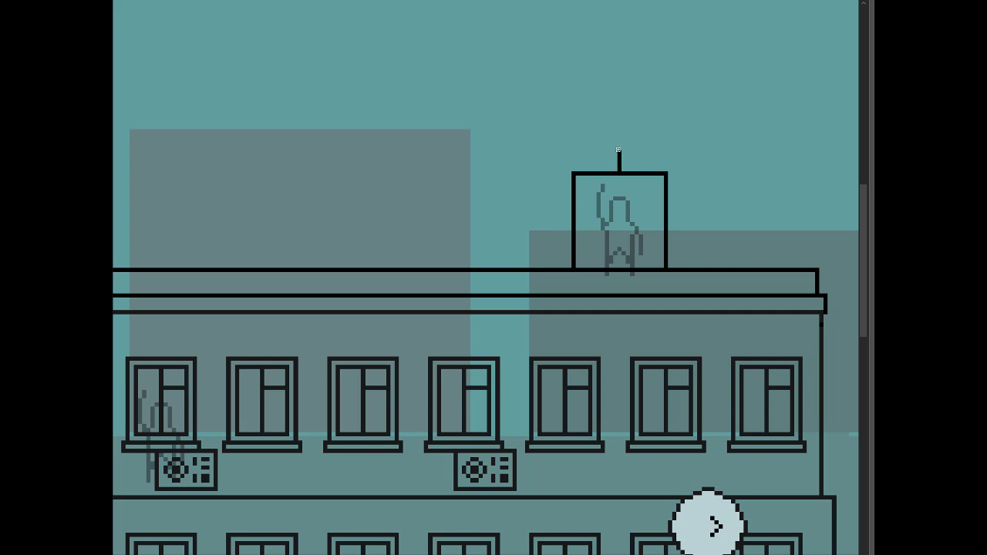
left_click(576, 167)
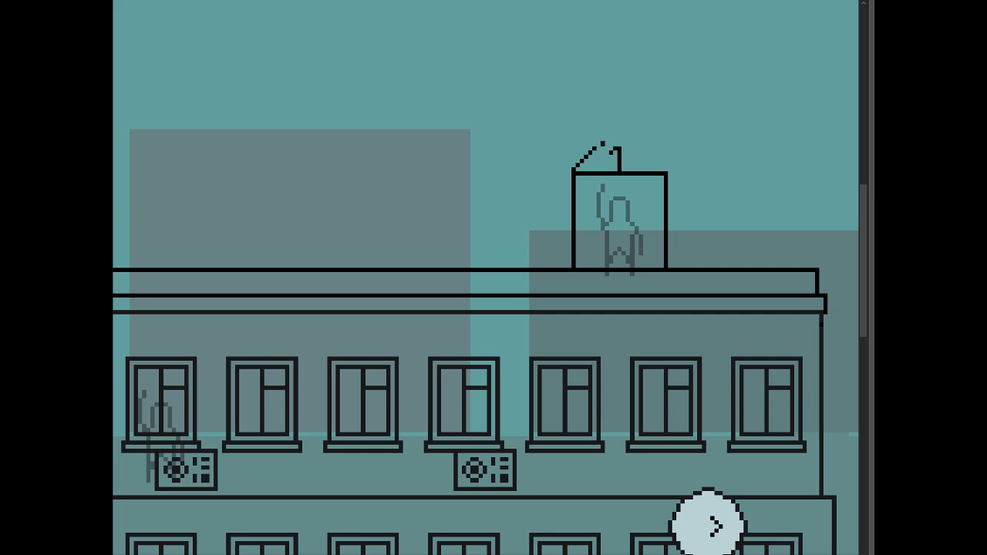
key("ctrl+z")
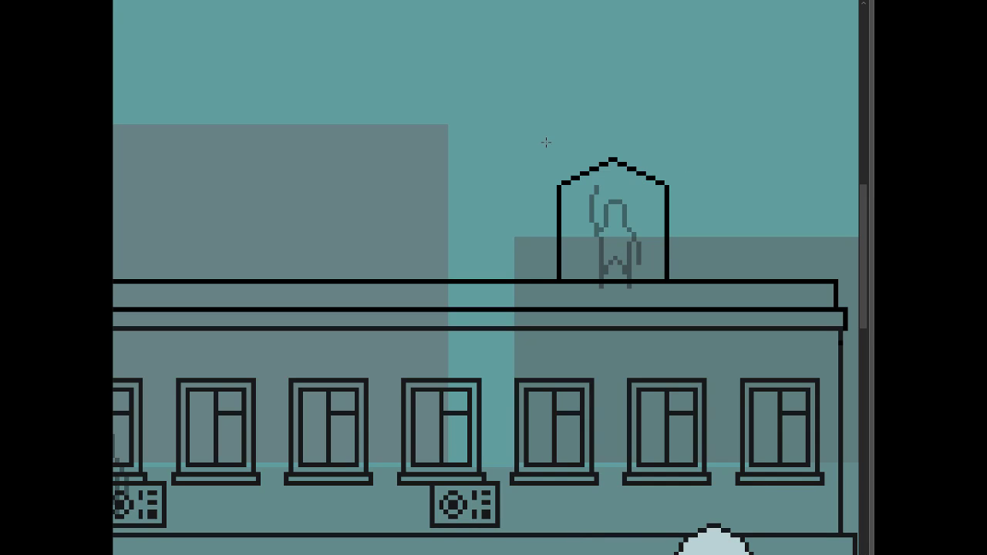
Shape the booth's pointed gable top
left_click_drag(543, 139, 679, 193)
left_click(677, 190)
mouse_move(542, 143)
left_mouse_down()
mouse_move(682, 204)
mouse_move(675, 216)
left_mouse_up()
key("ctrl+d")
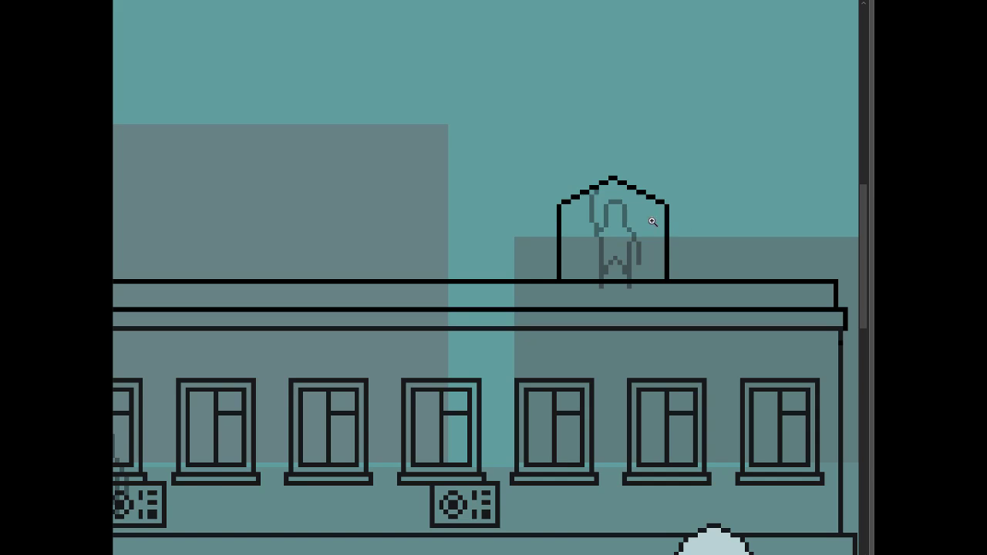
scroll(651, 221, "down", 3)
scroll(650, 221, "up", 2)
scroll(650, 221, "up", 2)
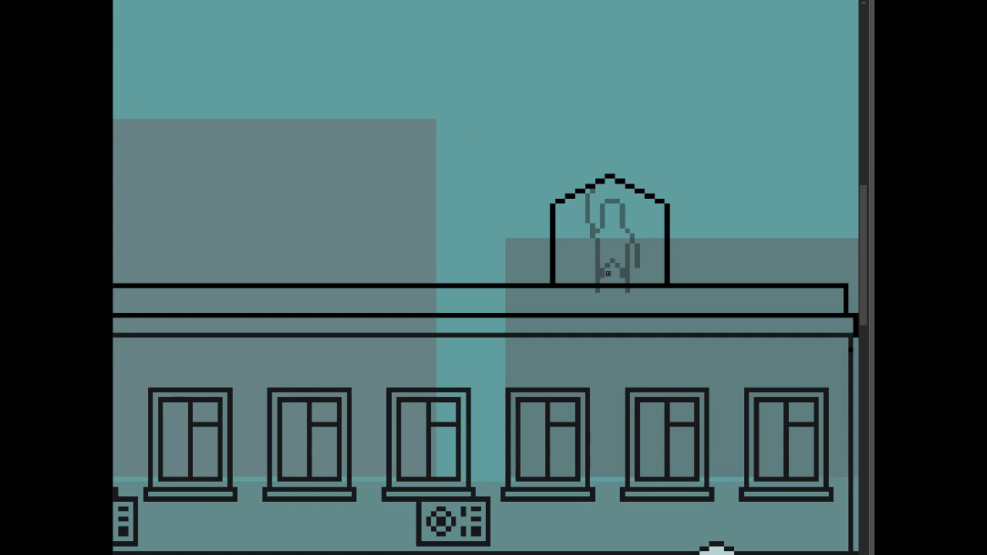
scroll(594, 284, "down", 2)
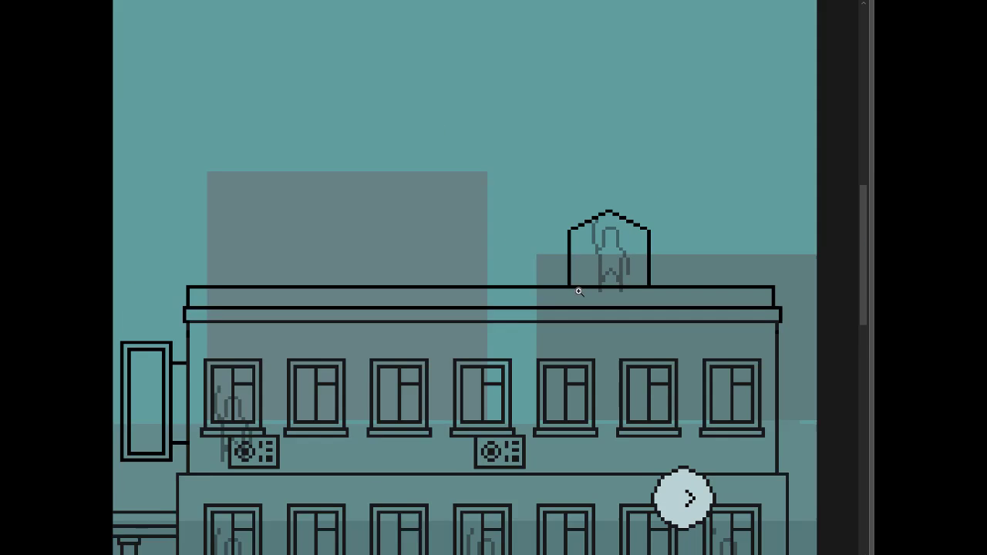
Try a line and a small post beside the booth, undoing each attempt
left_click_drag(573, 299, 638, 303)
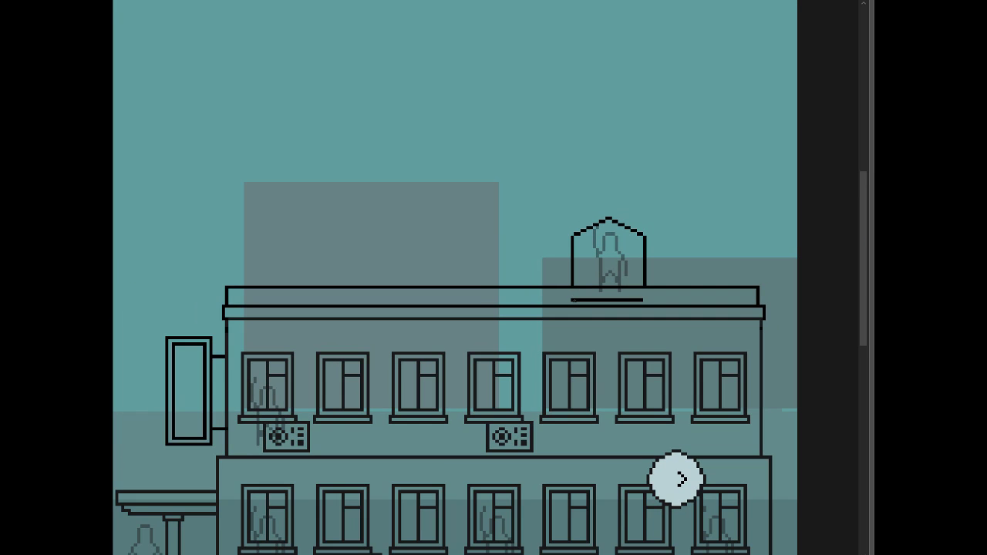
key("ctrl+z")
left_click_drag(543, 285, 553, 260)
key("ctrl+z")
left_click_drag(549, 299, 565, 290)
key("ctrl+z")
Draw the door's side line inside the booth and a short ledge to its left
scroll(615, 282, "up", 1)
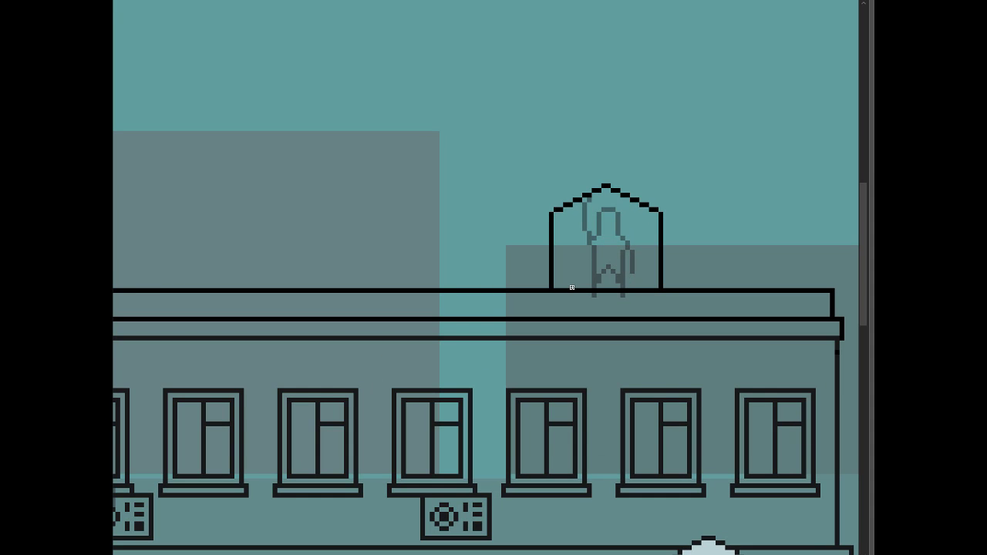
scroll(573, 286, "down", 2)
scroll(578, 281, "up", 1)
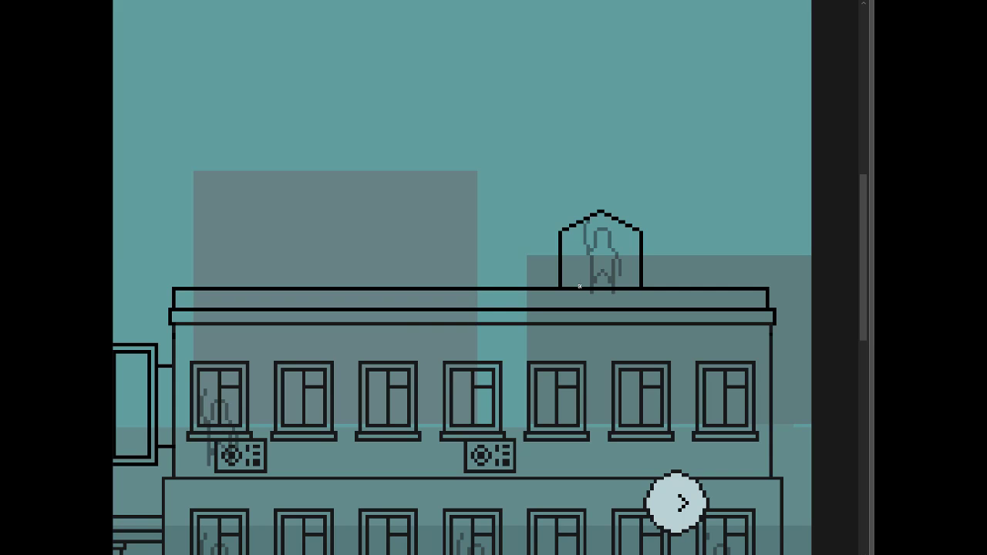
mouse_move(579, 286)
left_mouse_down()
mouse_move(580, 256)
mouse_move(611, 255)
mouse_move(614, 286)
left_mouse_up()
scroll(550, 280, "down", 1)
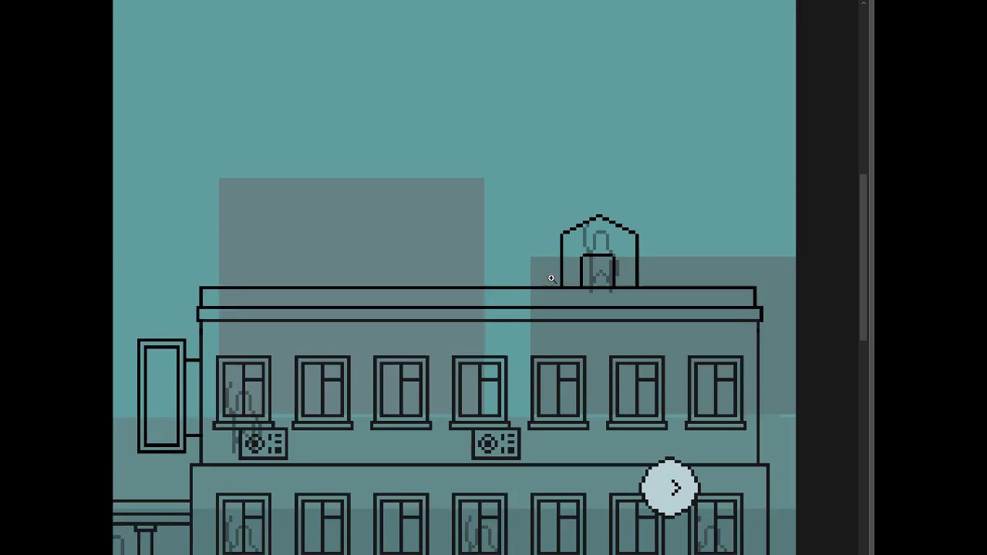
scroll(551, 280, "down", 1)
scroll(549, 276, "up", 3)
mouse_move(554, 248)
left_mouse_down()
mouse_move(541, 248)
mouse_move(538, 286)
left_mouse_up()
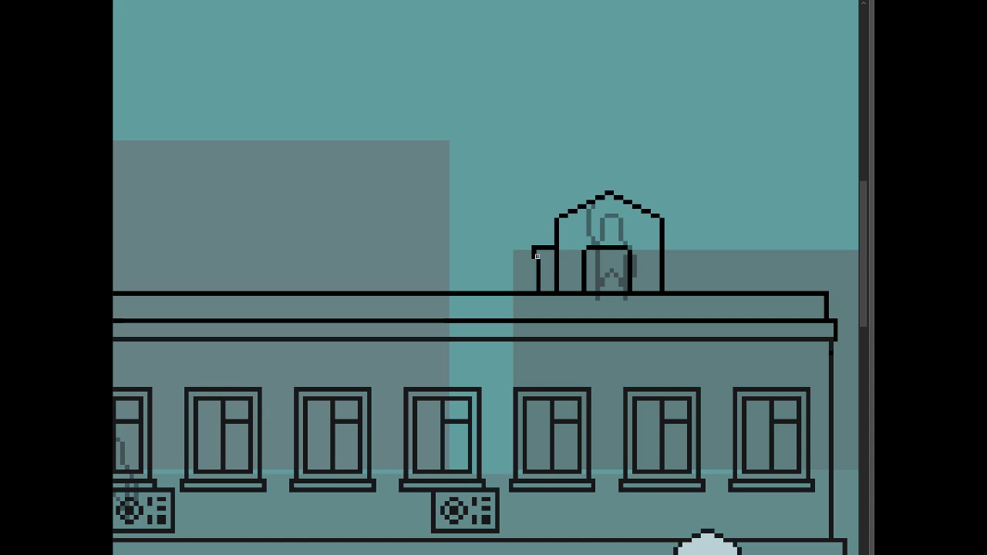
Draw a line in the side box plus the doorway's side and top edges
left_click_drag(534, 261, 551, 262)
scroll(534, 262, "down", 2)
scroll(574, 275, "up", 1)
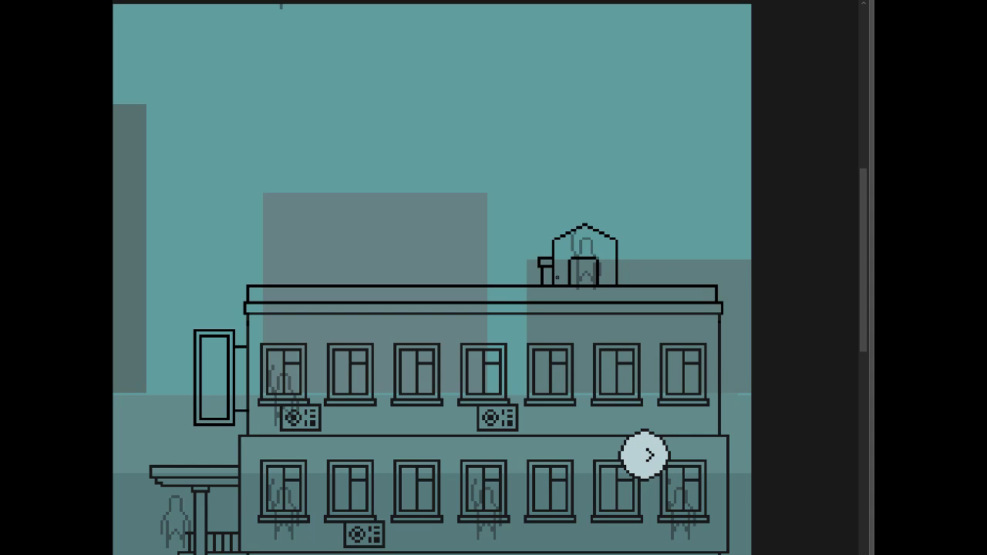
scroll(564, 261, "up", 2)
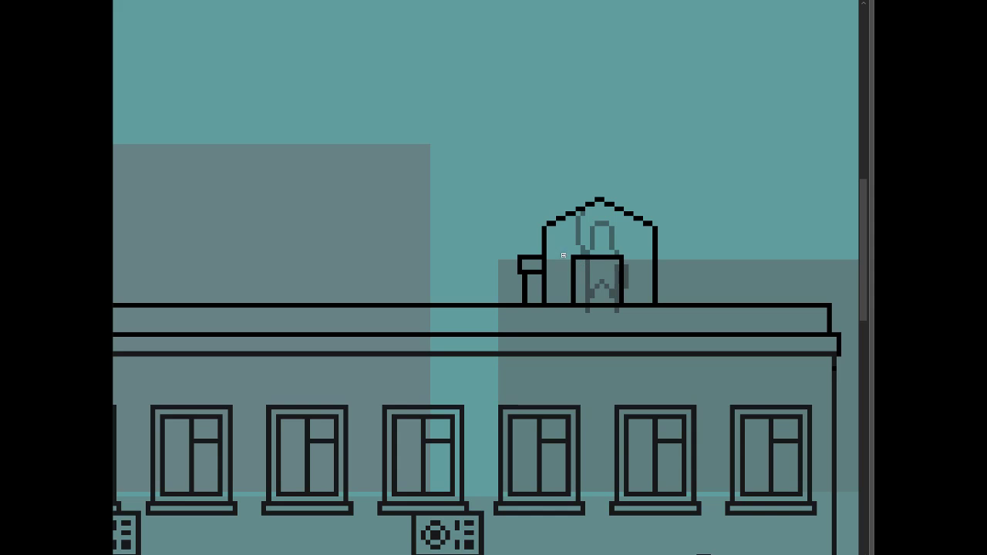
left_click_drag(562, 258, 562, 303)
mouse_move(564, 246)
left_mouse_down()
mouse_move(624, 248)
mouse_move(629, 303)
mouse_move(604, 295)
left_mouse_up()
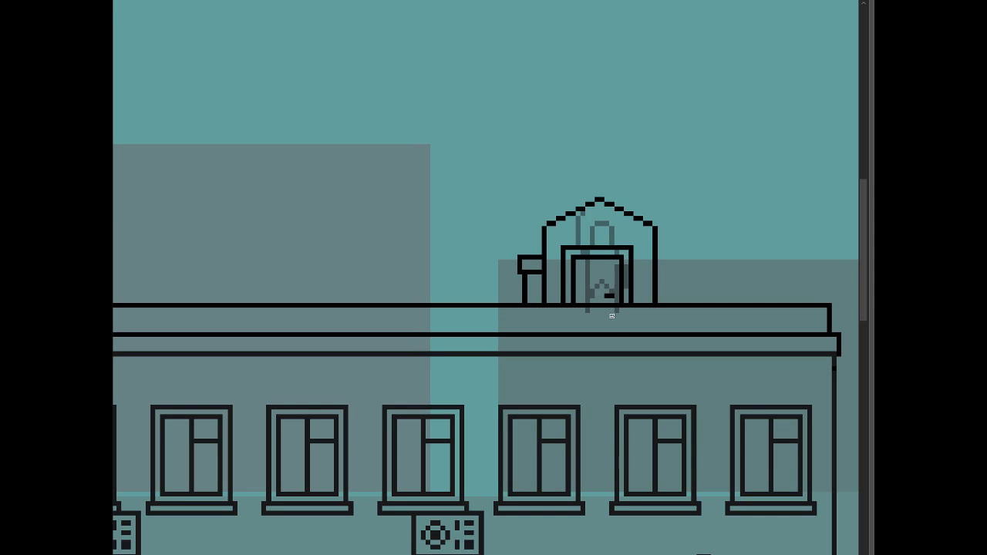
Add a small oval vent just right of the door
scroll(635, 266, "down", 1)
scroll(644, 268, "down", 1)
scroll(656, 270, "up", 1)
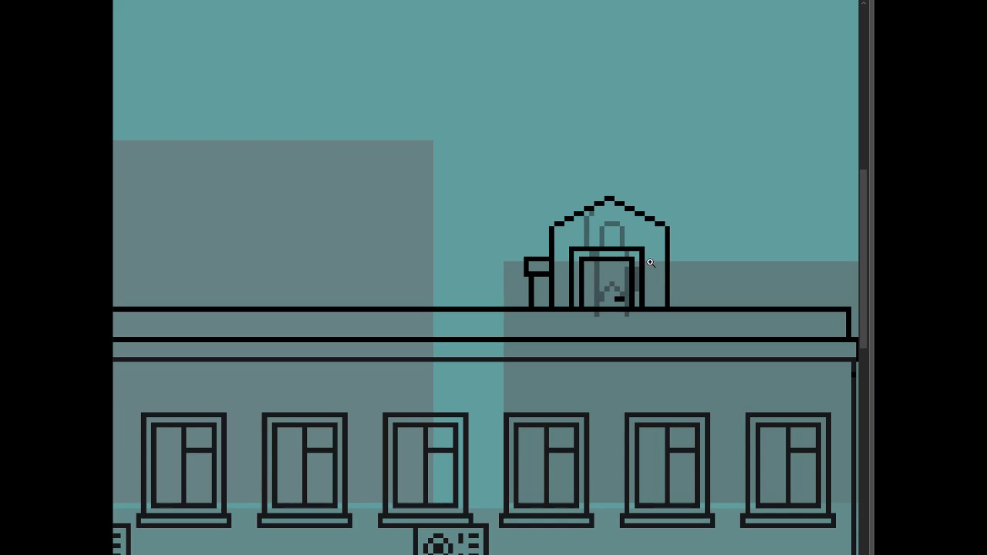
scroll(670, 273, "up", 1)
mouse_move(652, 270)
left_mouse_down()
mouse_move(665, 284)
mouse_move(657, 263)
left_mouse_up()
Shift the door about 5 px to the left
mouse_move(563, 248)
left_mouse_down()
mouse_move(640, 307)
mouse_move(658, 284)
left_mouse_up()
key("ctrl+d")
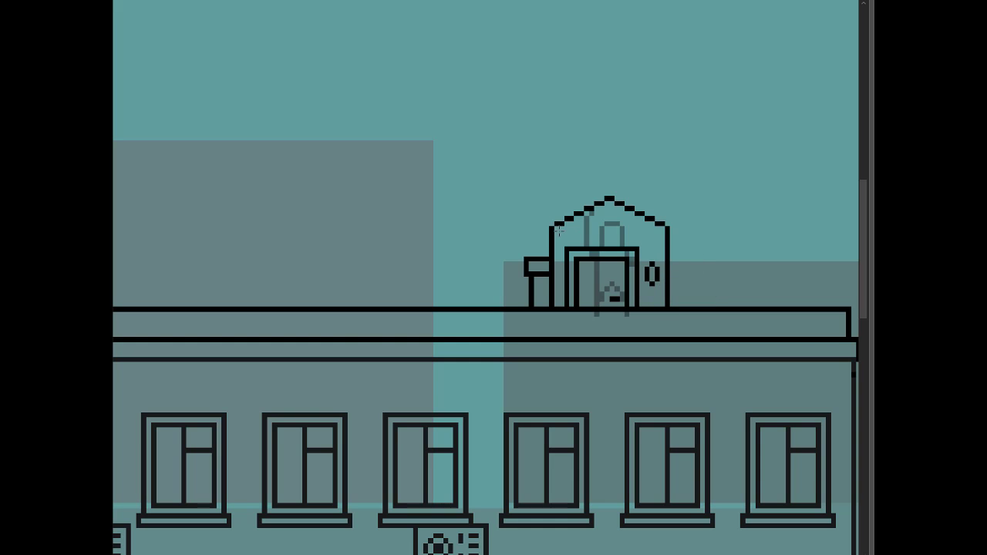
scroll(615, 230, "down", 3)
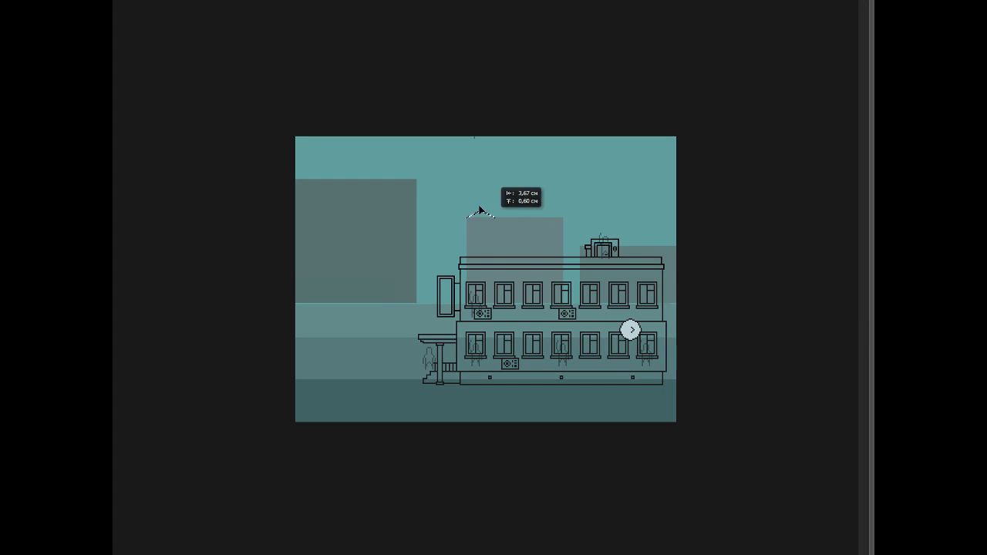
scroll(645, 261, "up", 2)
scroll(675, 194, "up", 1)
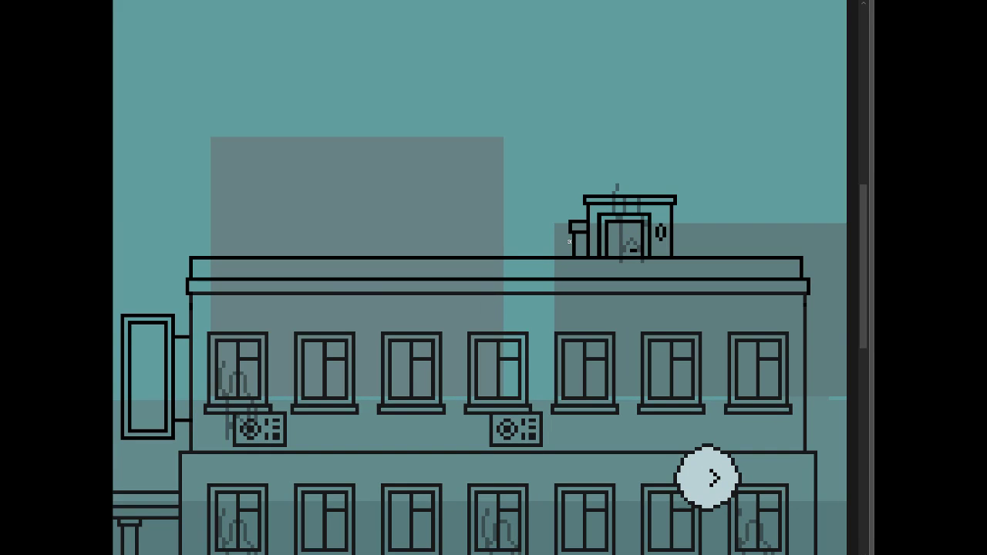
Draw a duct running left from the hut and a small chimney-like elbow pipe
mouse_move(569, 240)
left_mouse_down()
mouse_move(484, 239)
mouse_move(483, 256)
mouse_move(469, 246)
left_mouse_up()
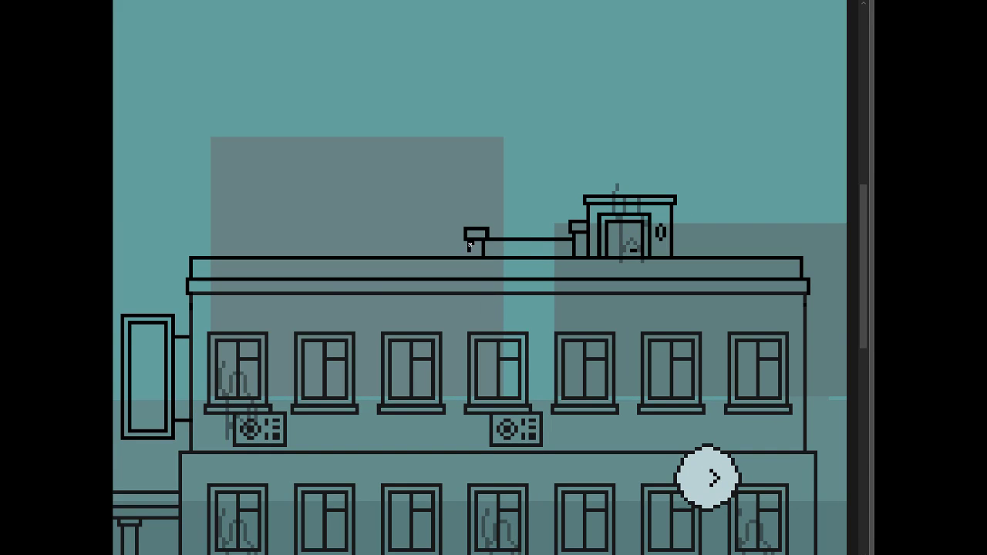
scroll(318, 255, "up", 1)
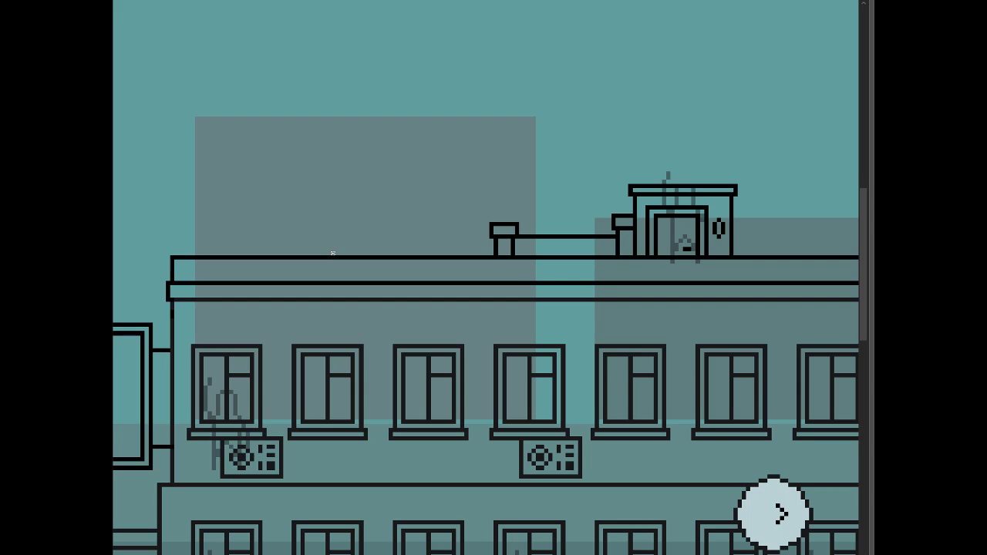
mouse_move(302, 254)
left_mouse_down()
mouse_move(302, 239)
mouse_move(339, 237)
mouse_move(372, 199)
mouse_move(369, 225)
mouse_move(332, 255)
left_mouse_up()
key("ctrl+z")
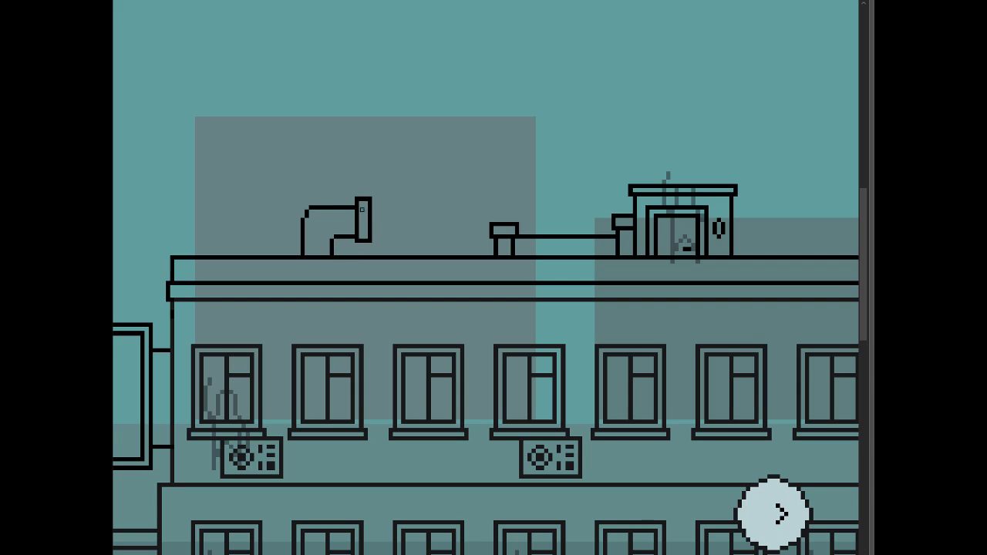
left_click_drag(356, 203, 362, 245)
key("ctrl+z")
left_click_drag(341, 209, 341, 238)
mouse_move(304, 247)
left_mouse_down()
mouse_move(330, 247)
mouse_move(330, 236)
left_mouse_up()
Move the elbow pipe beside the rooftop hut
scroll(370, 232, "down", 1)
scroll(399, 235, "up", 2)
scroll(399, 236, "down", 2)
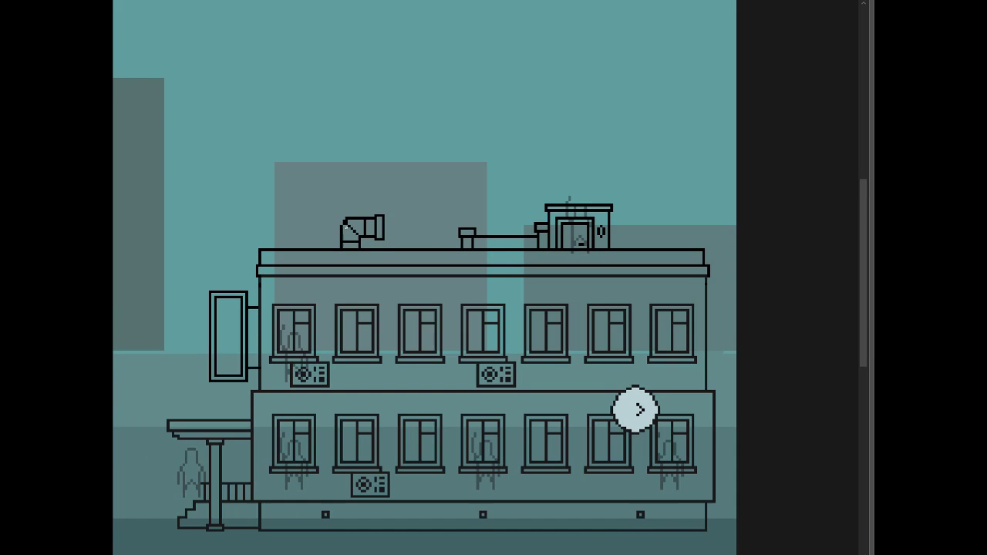
mouse_move(392, 237)
left_mouse_down()
mouse_move(631, 204)
mouse_move(655, 241)
left_mouse_up()
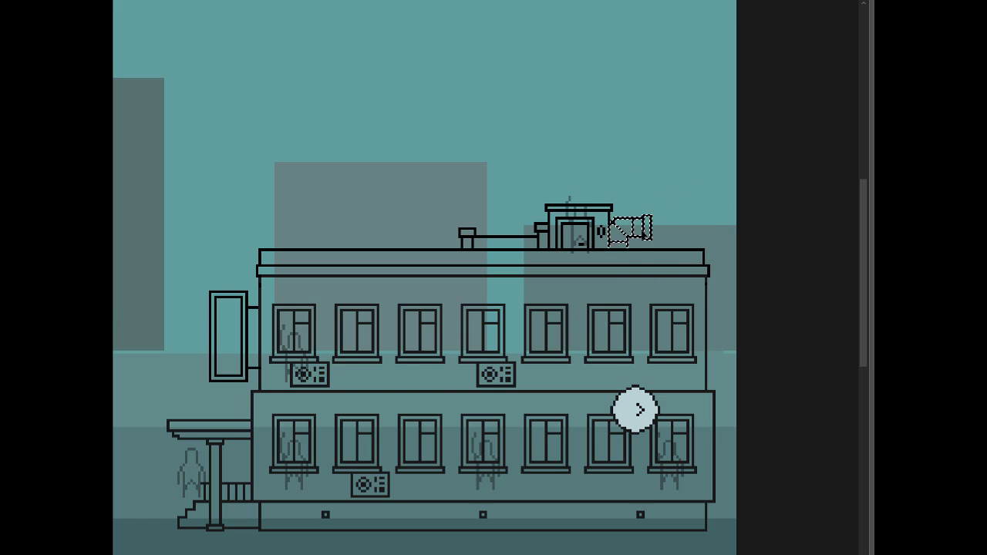
scroll(643, 194, "up", 1)
scroll(617, 216, "up", 1)
scroll(604, 231, "up", 1)
scroll(604, 231, "down", 1)
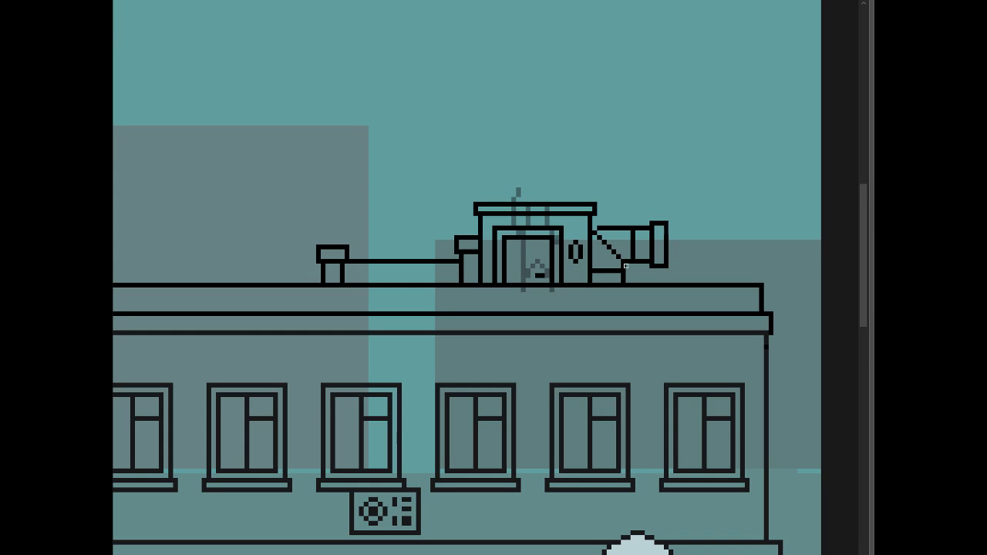
scroll(617, 223, "down", 2)
scroll(618, 223, "up", 4)
Nudge the pipe's end cap slightly left
left_click_drag(704, 199, 623, 168)
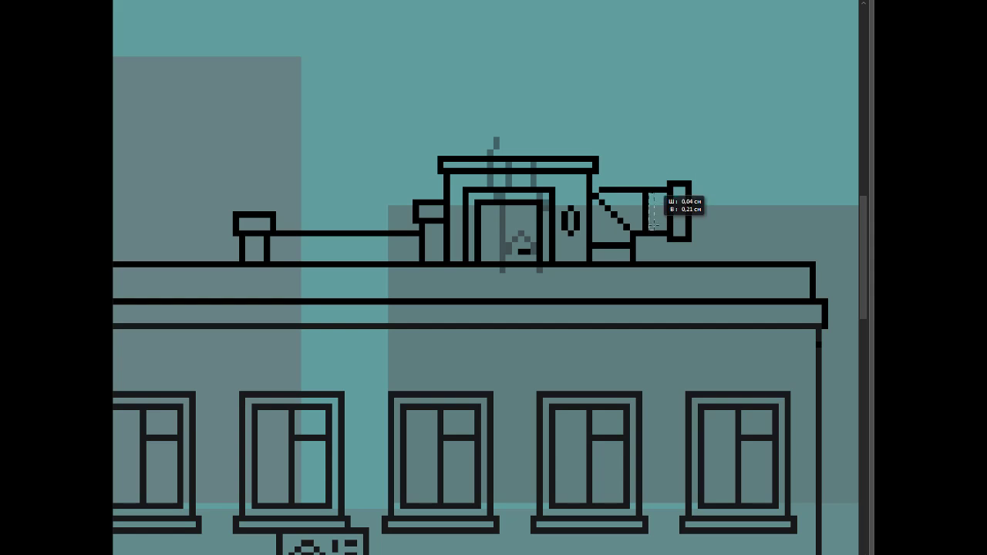
left_click(636, 236)
scroll(624, 241, "down", 1)
scroll(625, 241, "down", 1)
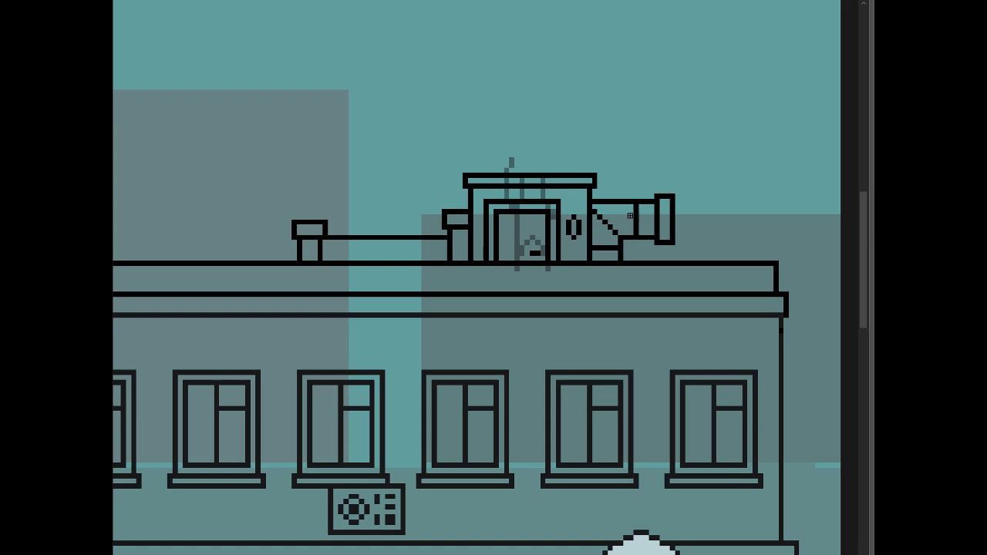
scroll(621, 235, "down", 2)
scroll(648, 224, "up", 1)
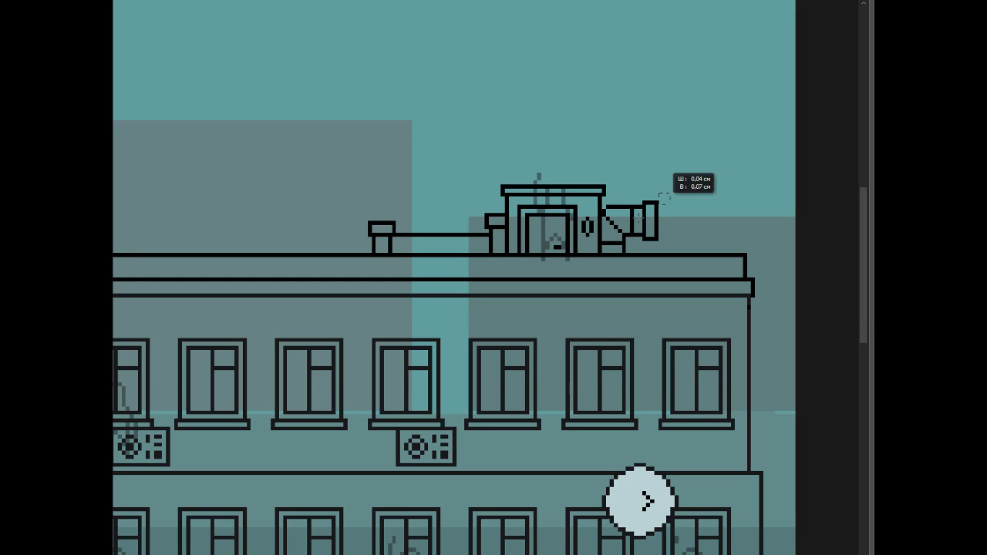
left_click_drag(660, 216, 656, 217)
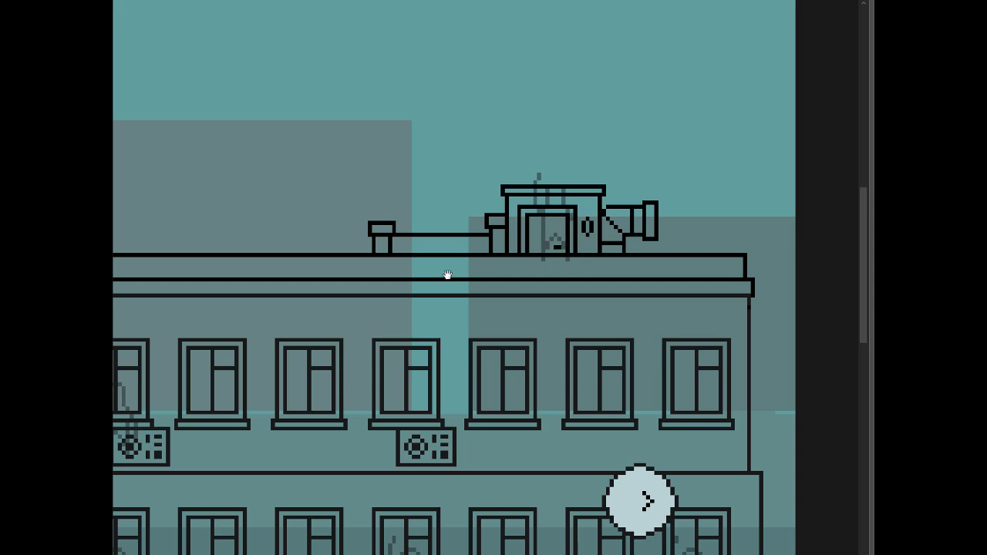
scroll(378, 255, "up", 1)
scroll(383, 254, "down", 2)
scroll(382, 255, "down", 1)
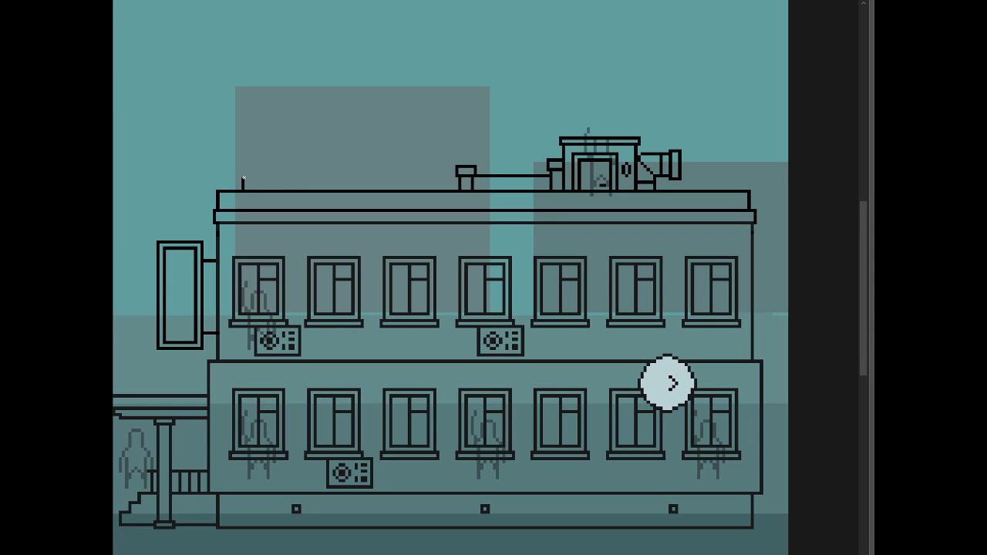
Draw a low block on the left roof with a taller block behind it
left_click_drag(257, 178, 345, 183)
mouse_move(299, 175)
left_mouse_down()
mouse_move(304, 151)
mouse_move(409, 150)
left_mouse_up()
key("ctrl+z")
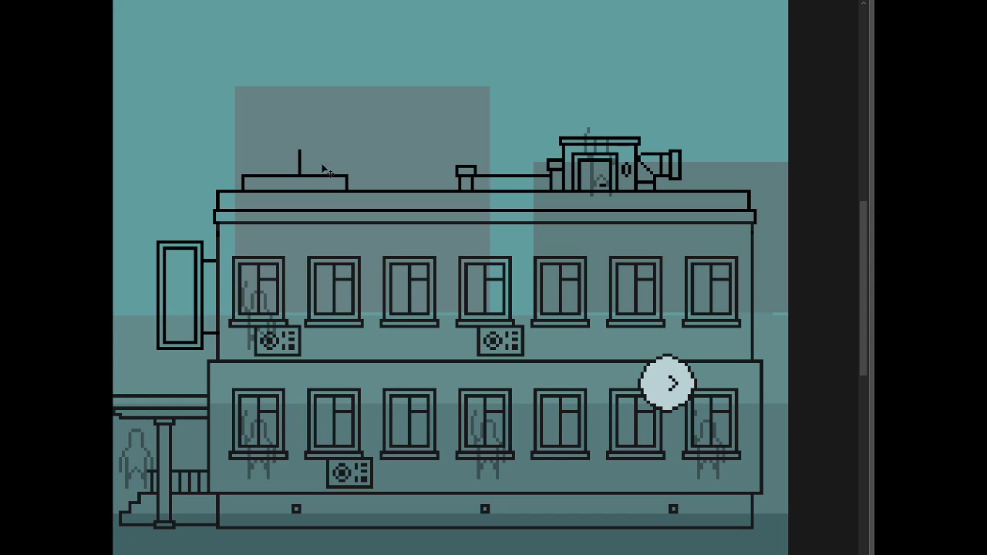
mouse_move(299, 148)
left_mouse_down()
mouse_move(413, 150)
mouse_move(411, 183)
left_mouse_up()
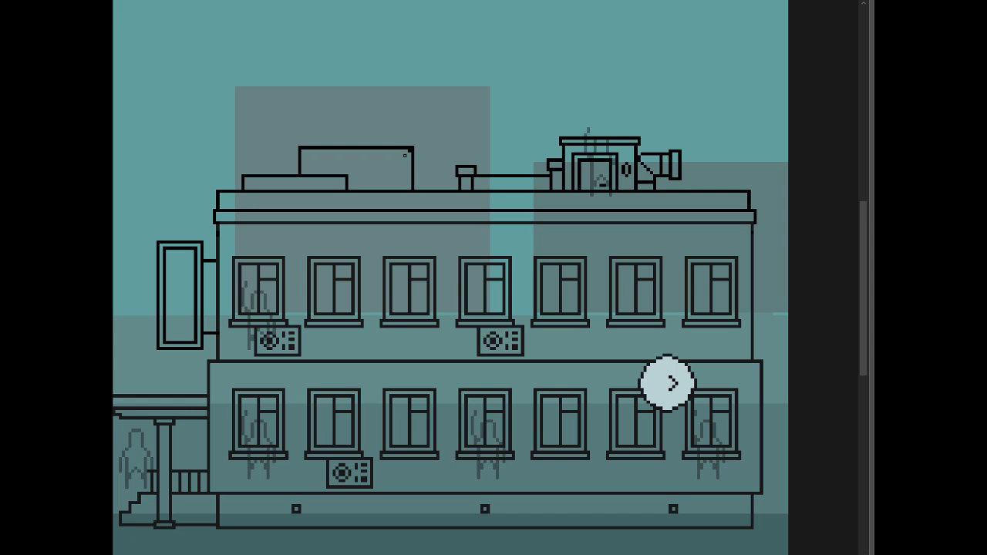
scroll(315, 156, "up", 1)
scroll(315, 157, "up", 1)
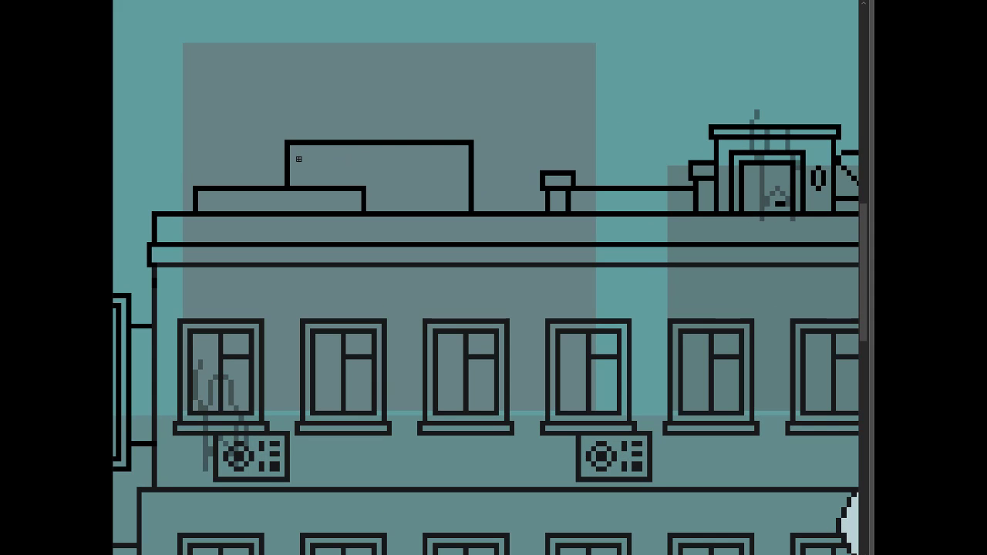
left_click_drag(298, 169, 312, 149)
key("ctrl+z")
key("ctrl+v")
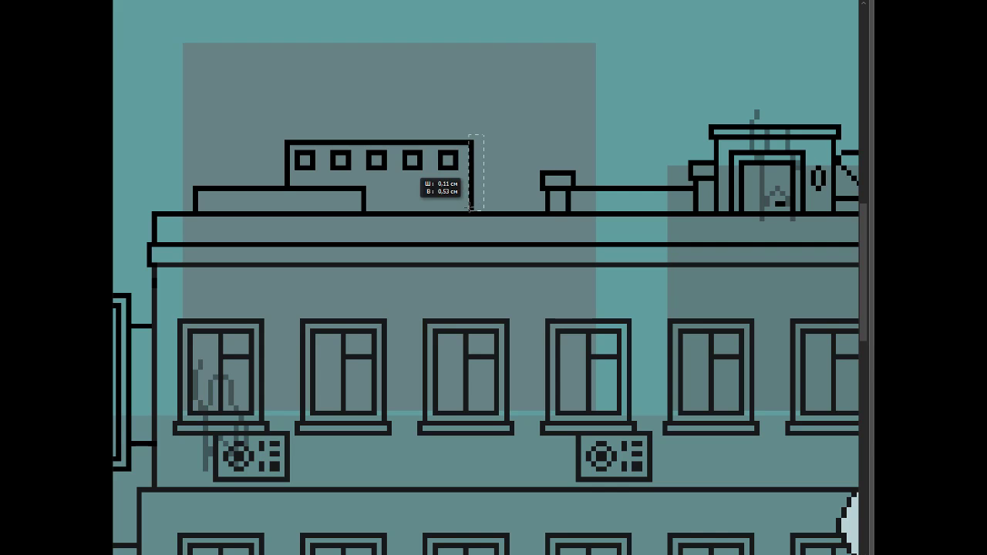
scroll(486, 212, "down", 2)
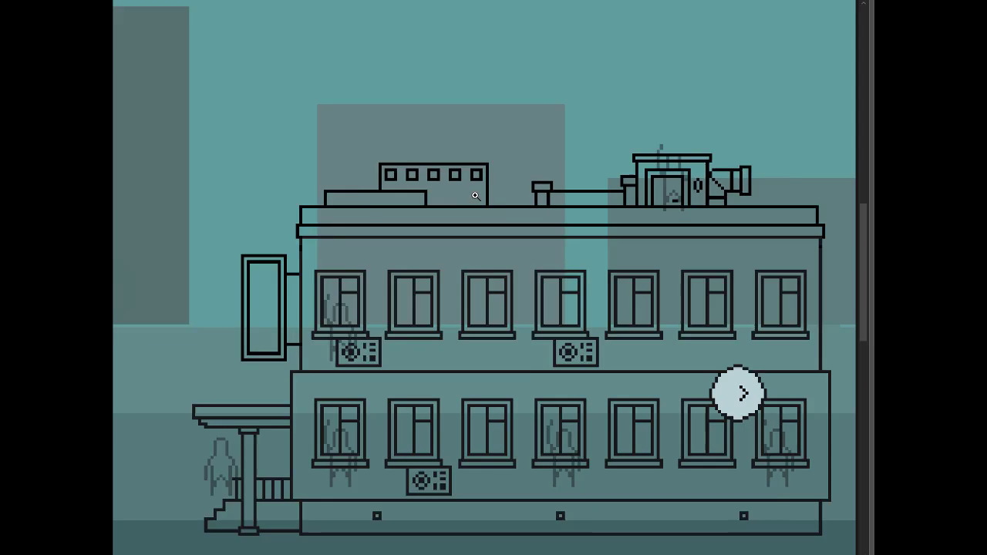
scroll(474, 193, "up", 2)
scroll(514, 192, "up", 1)
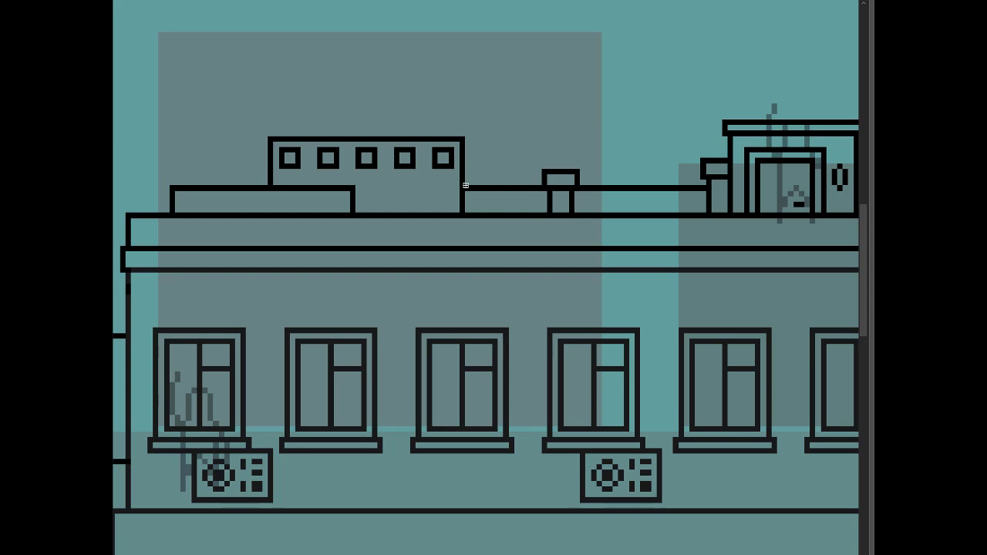
scroll(480, 196, "down", 1)
scroll(542, 186, "up", 2)
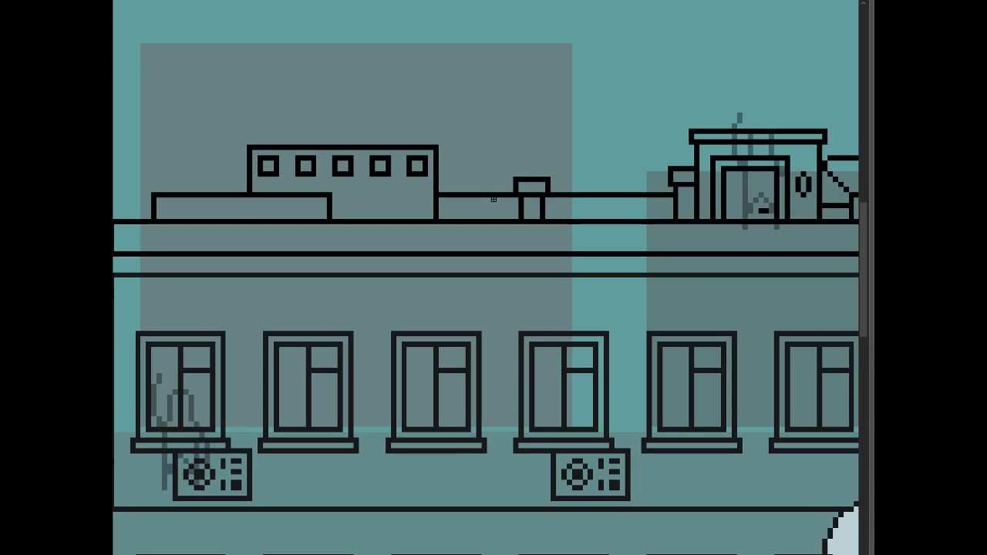
scroll(459, 170, "up", 3)
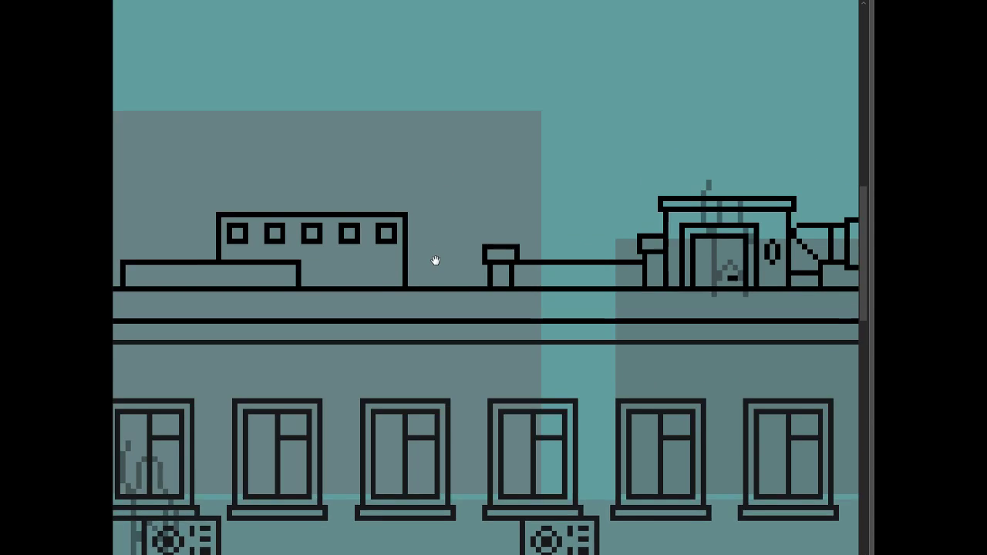
scroll(705, 227, "up", 2)
Draw an antenna mast on the hut roof and a sagging cable from the short pole
left_click_drag(665, 235, 665, 164)
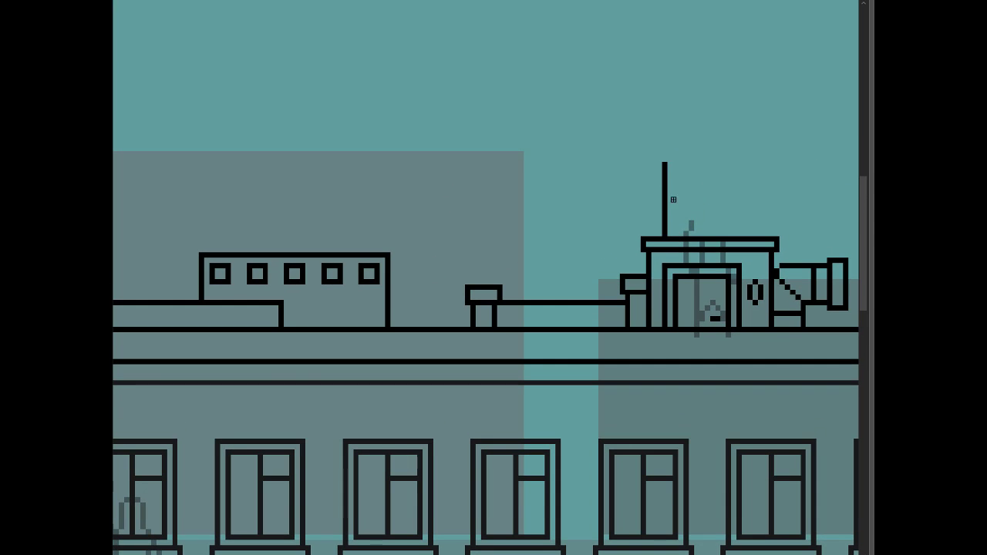
key("F3")
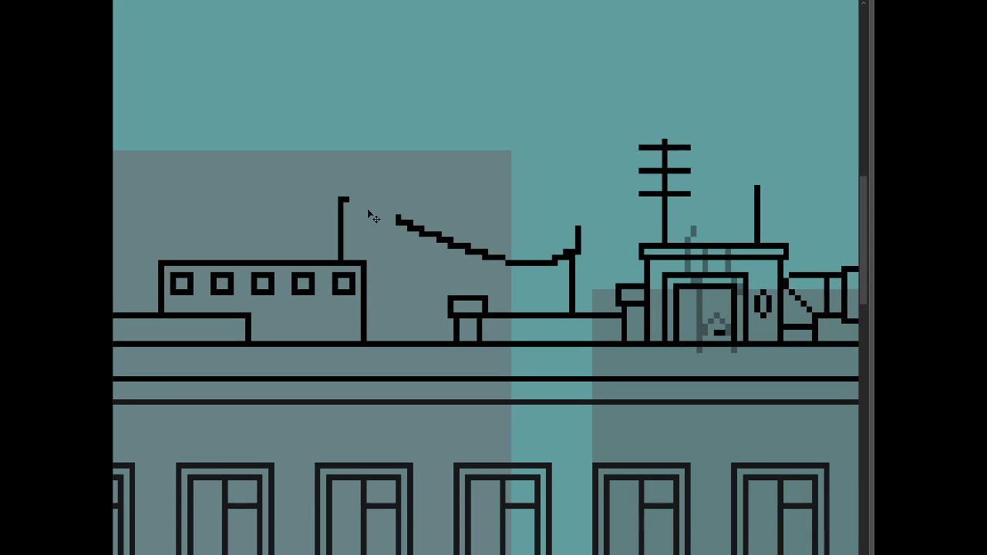
mouse_move(345, 219)
left_mouse_down()
mouse_move(402, 247)
mouse_move(564, 217)
mouse_move(580, 230)
left_mouse_up()
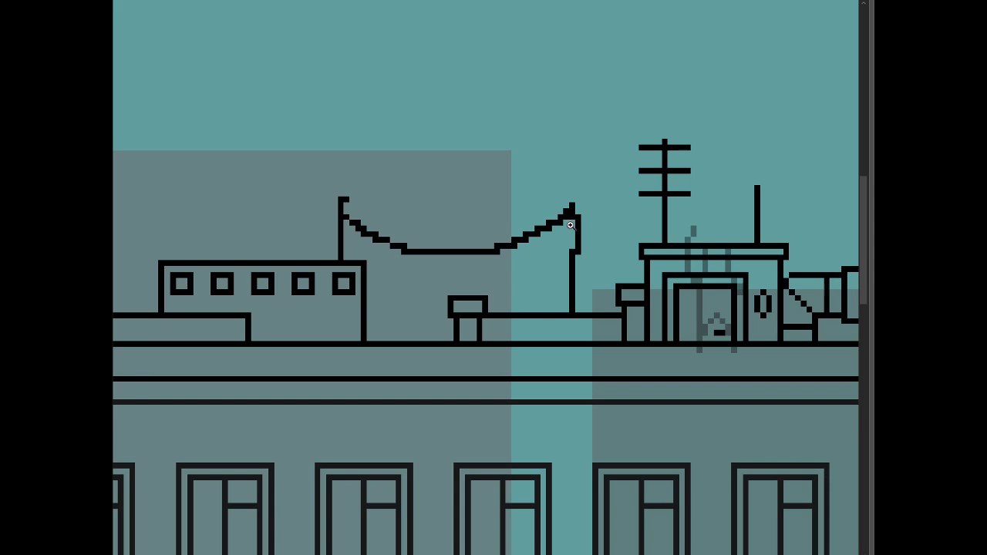
scroll(564, 220, "up", 1)
left_click_drag(206, 75, 640, 66)
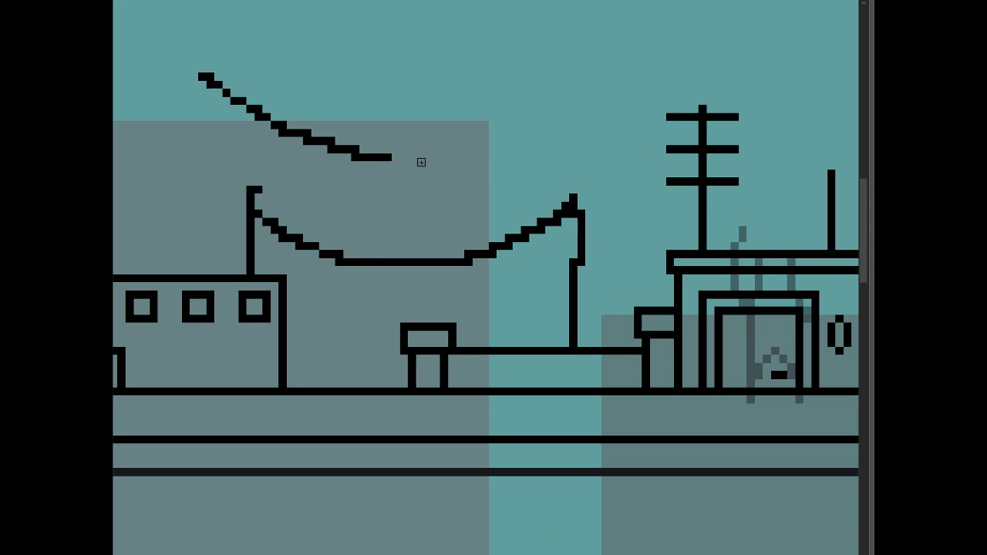
key("ctrl+z")
left_click_drag(225, 80, 573, 68)
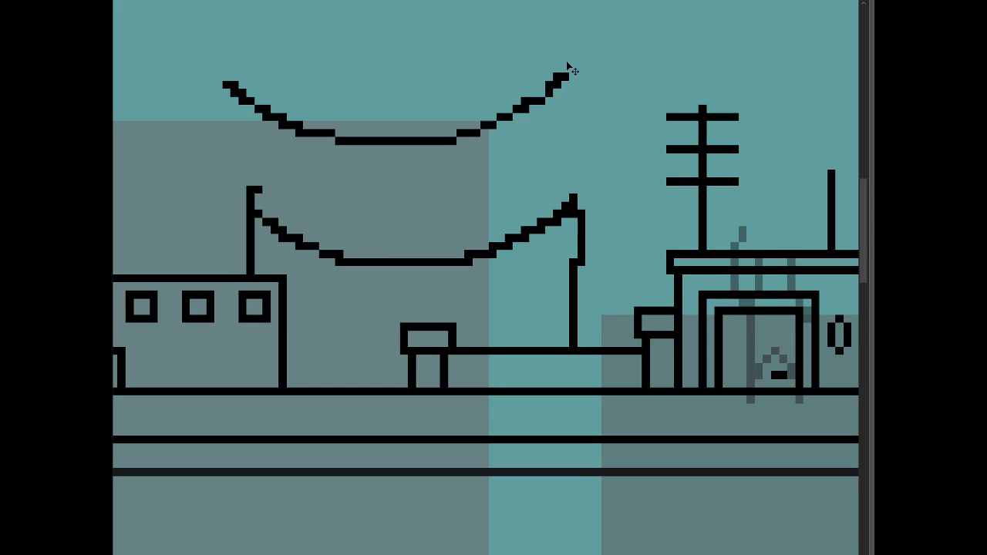
key("ctrl+z")
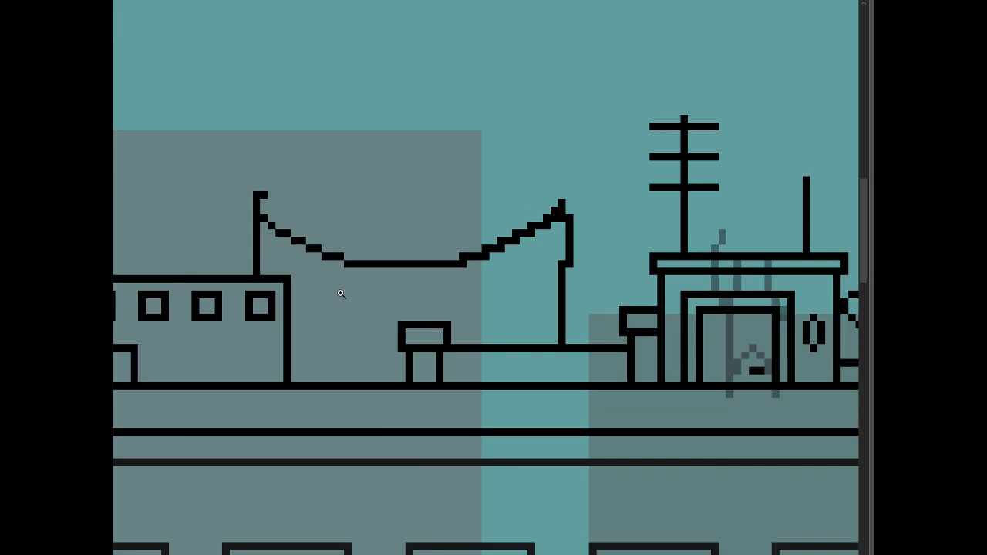
Extend the left pole upward with crossbars and draw a tall mast on the right
scroll(554, 267, "down", 1)
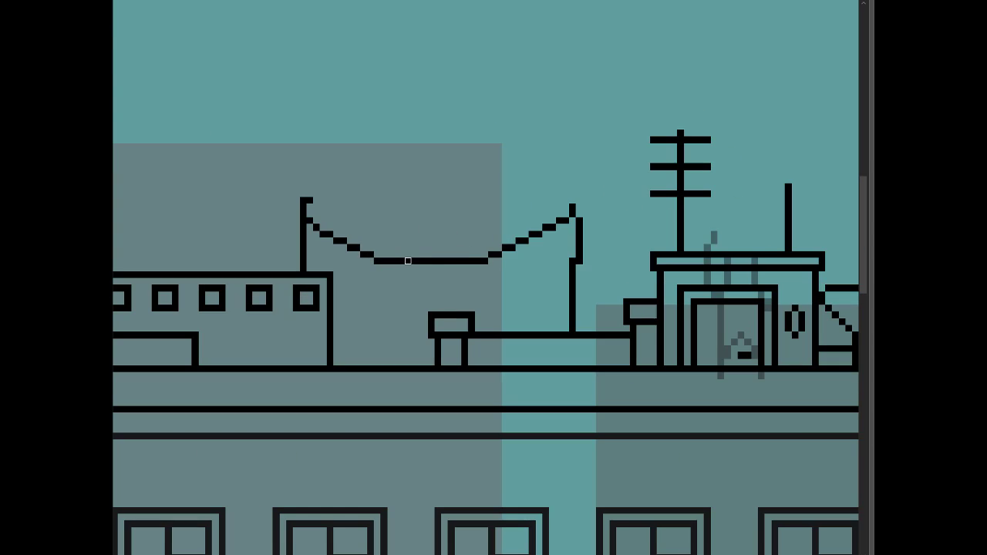
left_click_drag(407, 264, 456, 272)
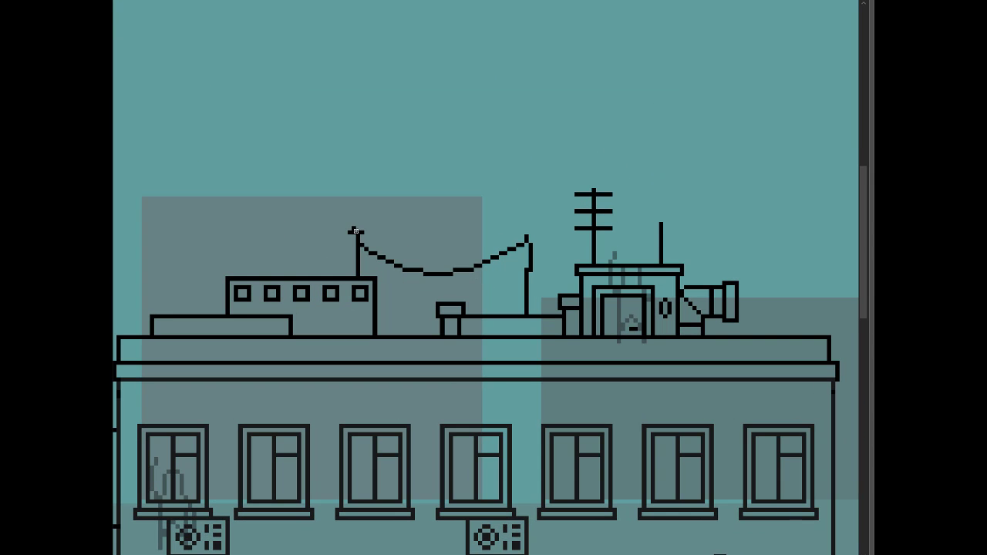
left_click_drag(354, 231, 355, 175)
scroll(364, 234, "down", 1)
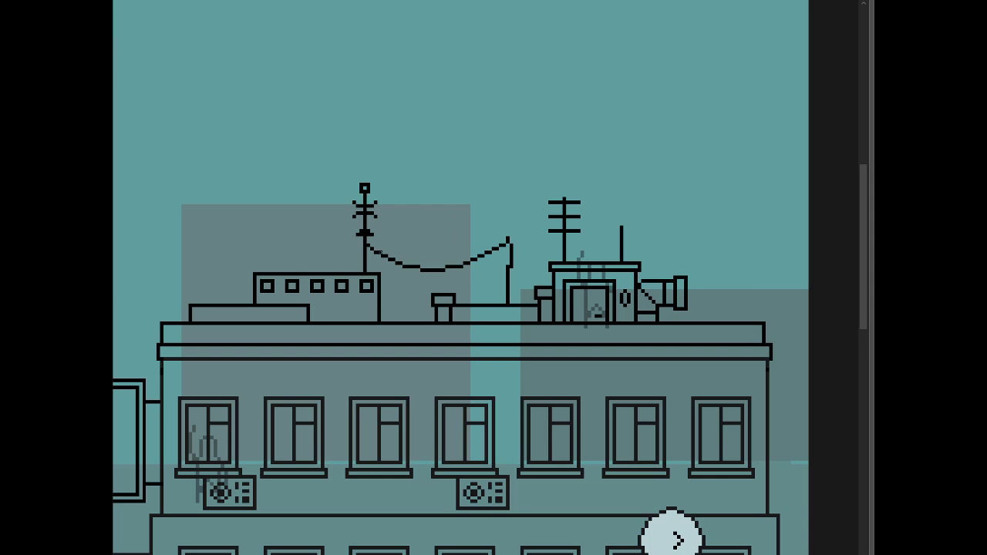
mouse_move(614, 205)
left_mouse_down()
mouse_move(614, 262)
mouse_move(614, 128)
left_mouse_up()
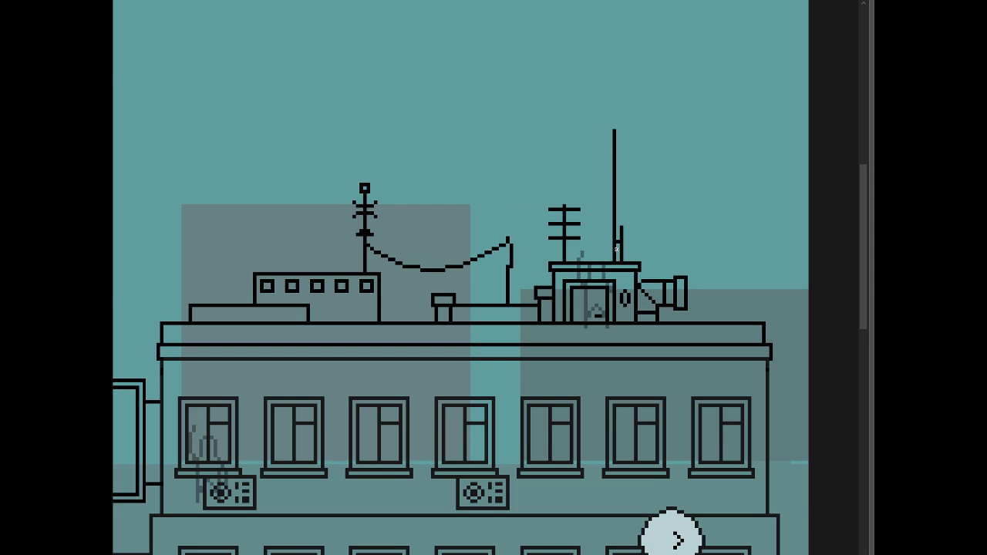
Draw a small dome vent on the low left roof and copy it to the right roof
scroll(575, 330, "down", 1)
scroll(459, 316, "up", 1)
scroll(337, 310, "up", 1)
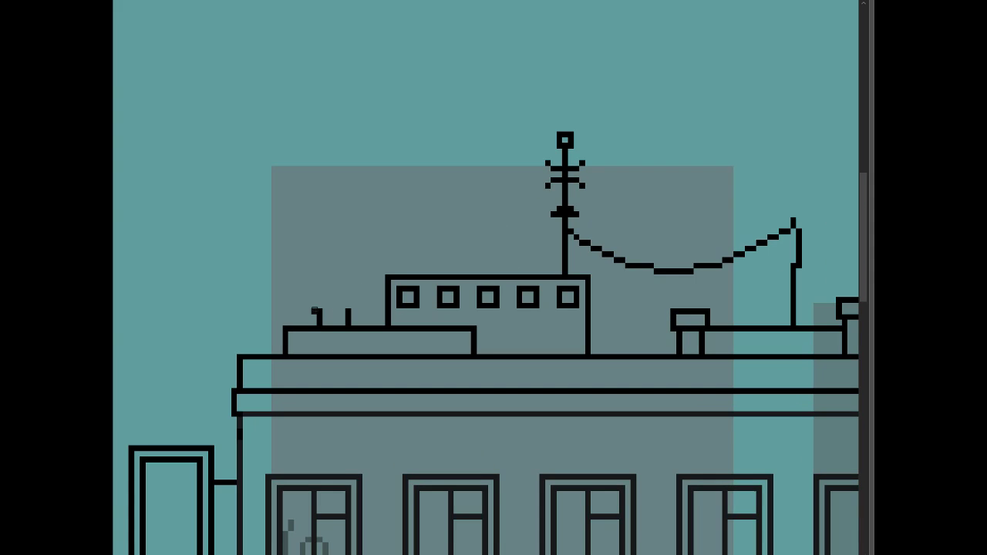
mouse_move(314, 311)
left_mouse_down()
mouse_move(353, 317)
mouse_move(459, 249)
mouse_move(523, 249)
left_mouse_up()
scroll(334, 323, "up", 1)
scroll(363, 308, "down", 2)
scroll(524, 255, "down", 1)
scroll(540, 263, "down", 1)
mouse_move(378, 263)
left_mouse_down()
mouse_move(667, 299)
mouse_move(661, 279)
left_mouse_up()
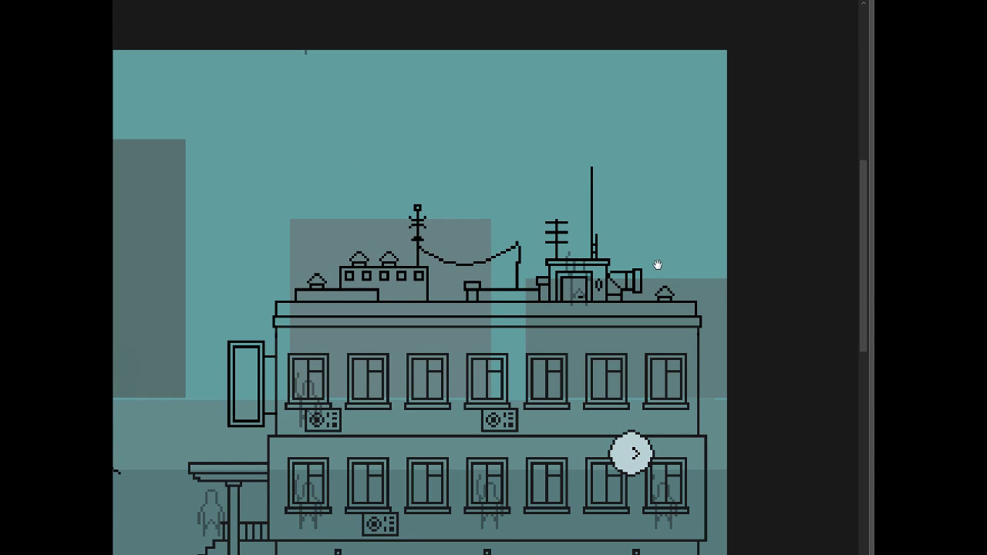
Leave full-screen mode and pan so the whole building and layer list are visible
scroll(654, 266, "down", 1)
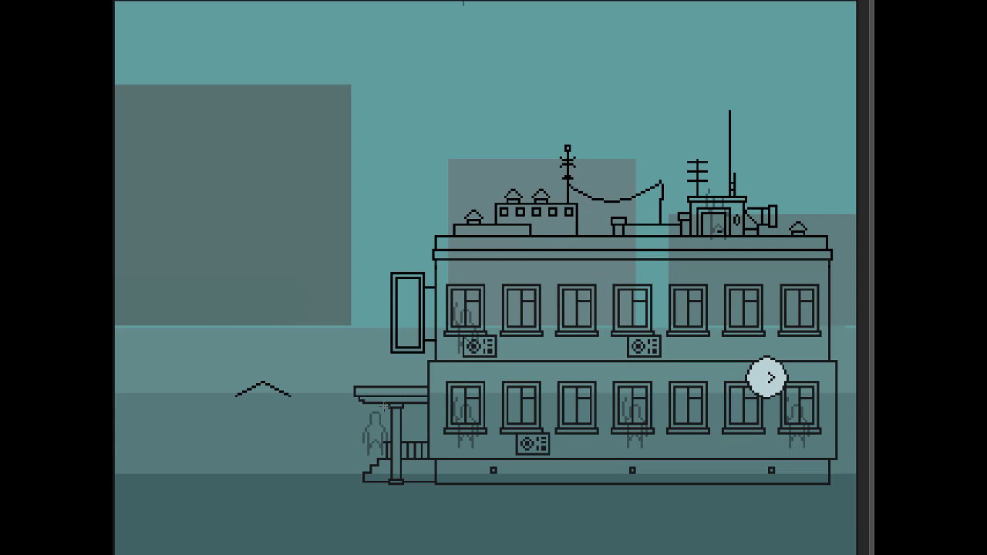
scroll(542, 350, "down", 3)
scroll(542, 349, "up", 2)
scroll(540, 351, "up", 1)
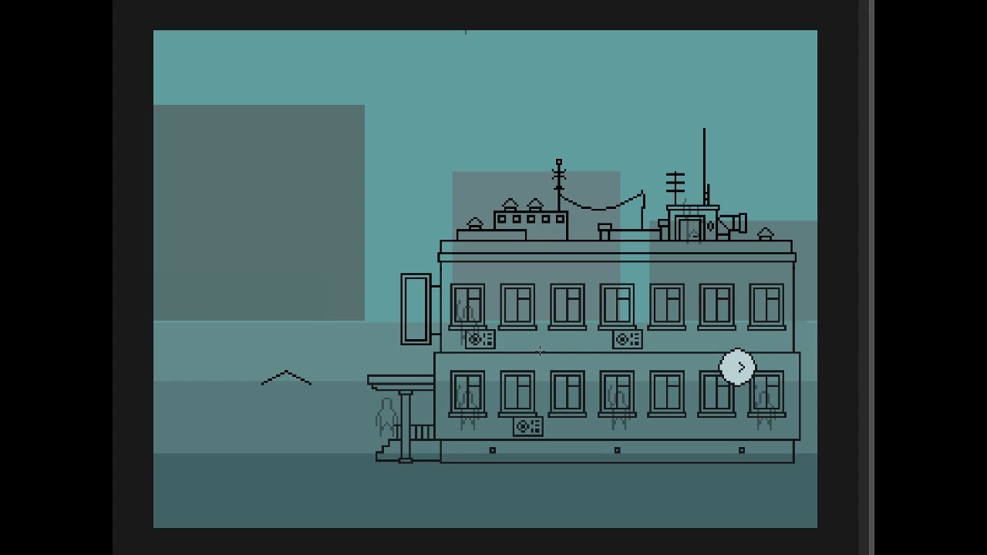
key("f")
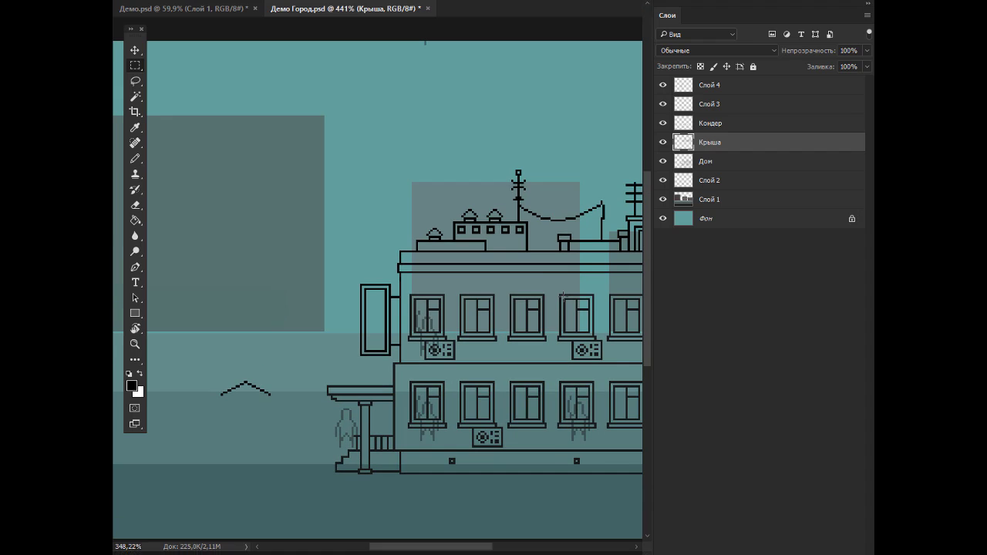
left_click_drag(586, 259, 435, 252)
Test-move the Крыша roof drawing, set it back onto the building, then clear the selection
key("v")
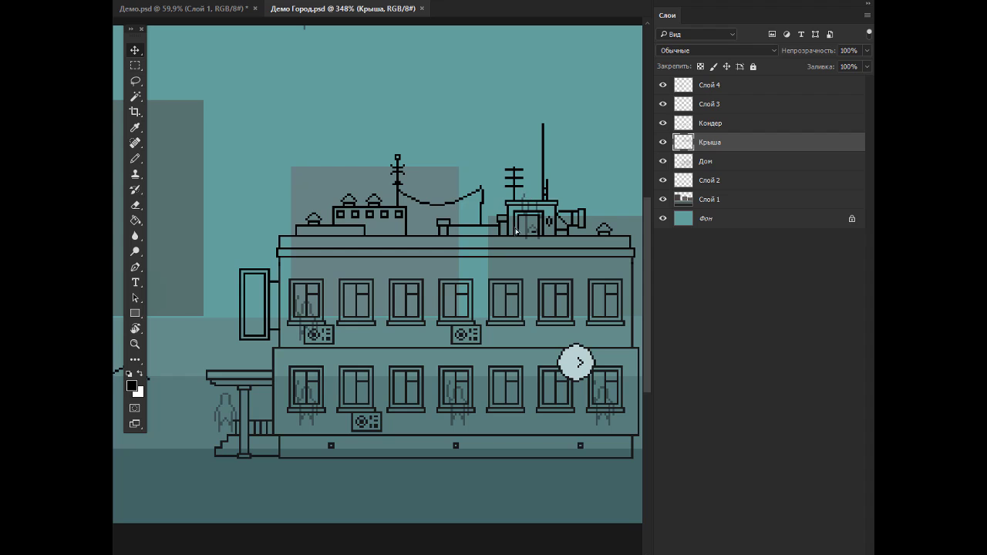
mouse_move(535, 231)
left_mouse_down()
mouse_move(535, 184)
mouse_move(534, 231)
left_mouse_up()
left_click_drag(179, 314, 278, 279)
key("m")
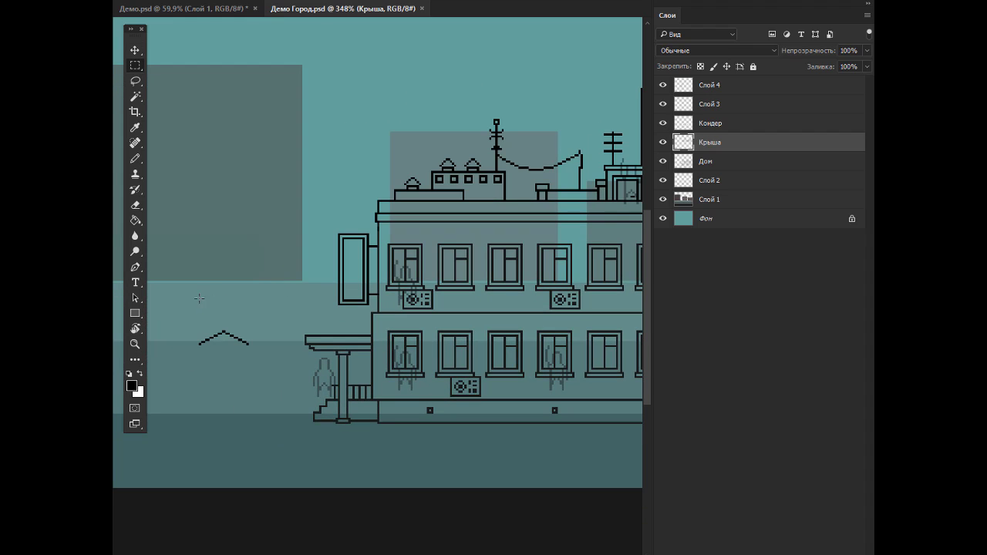
left_click_drag(199, 297, 273, 365)
left_click(573, 185)
Crop-extend the canvas upward above the street scene
scroll(540, 347, "down", 3)
key("c")
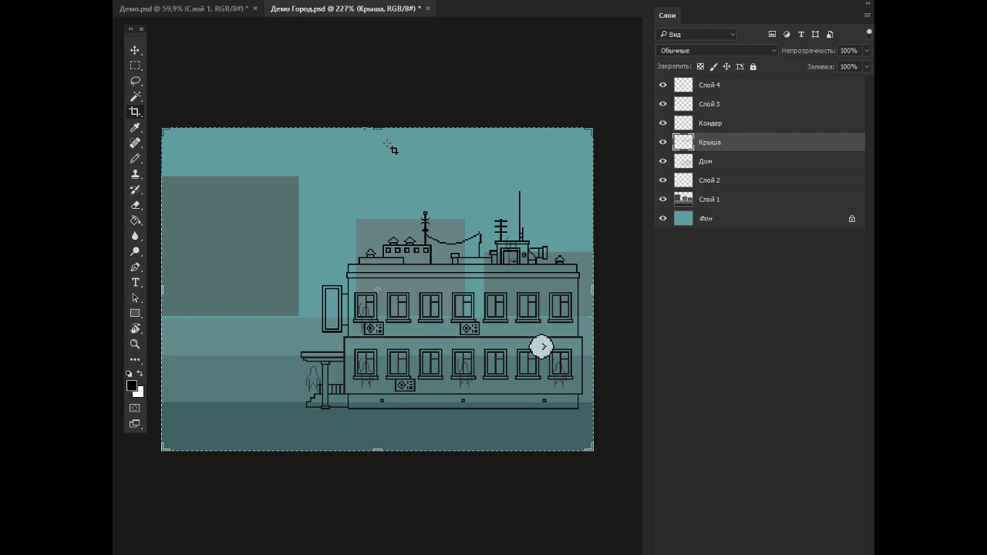
left_click_drag(382, 125, 400, 25)
key("Return")
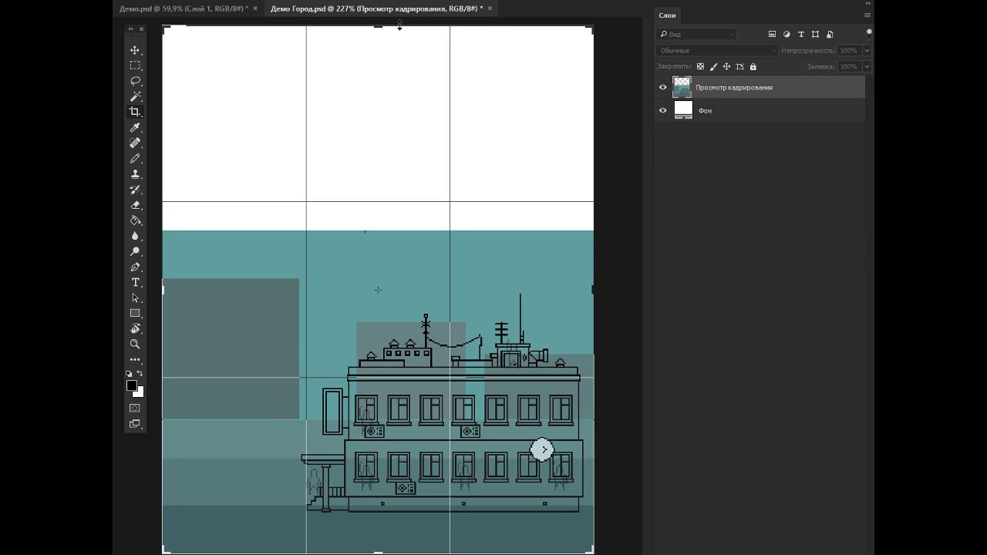
Fill the new white strip on the Фон layer with the sampled teal sky colour
key("g")
left_click(701, 253)
left_click(432, 239, "alt")
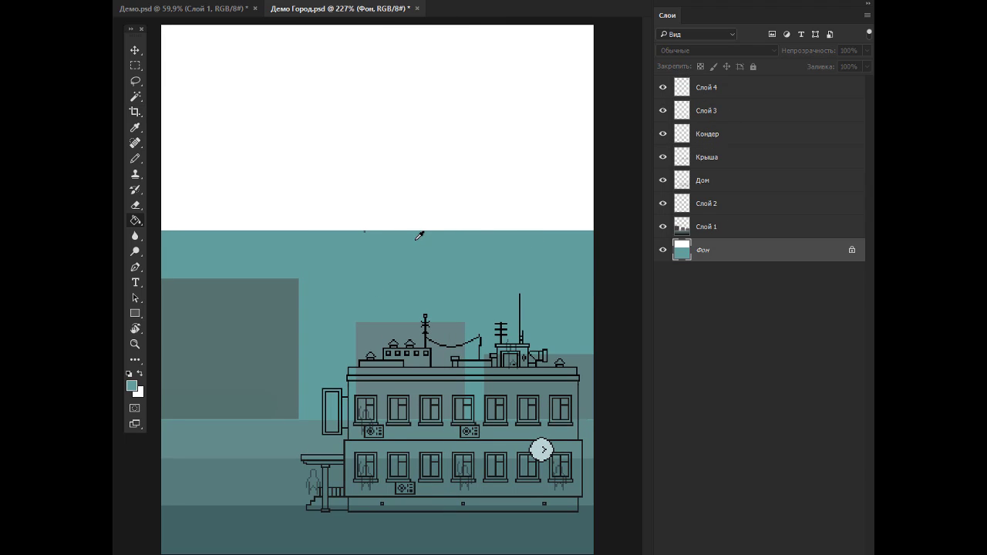
left_click(413, 183)
Move the Крыша rooftop drawing up near the top of the canvas
left_click(752, 158)
key("b")
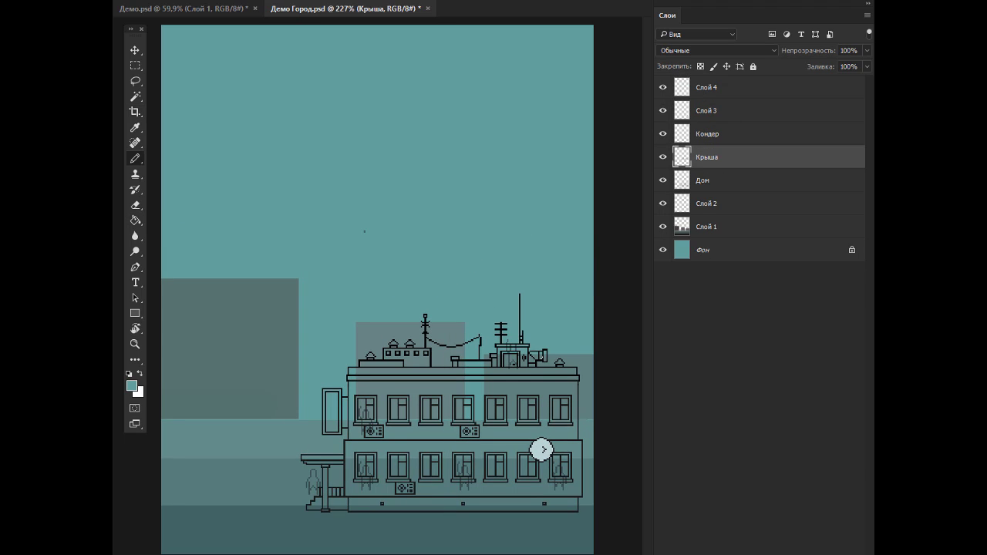
key("v")
left_click_drag(546, 364, 546, 104)
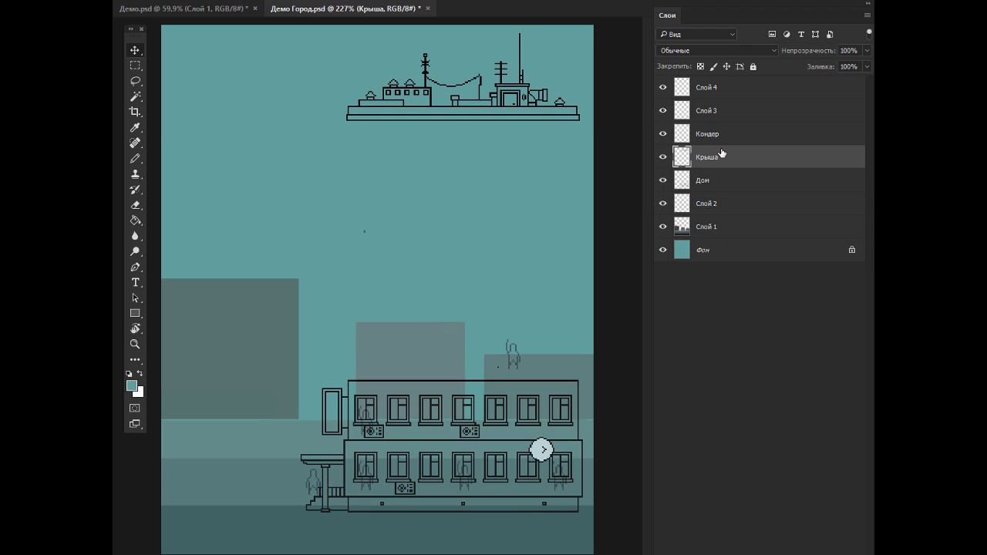
Turn on visibility of Слой 2 and select the Дом building layer
left_click(690, 112)
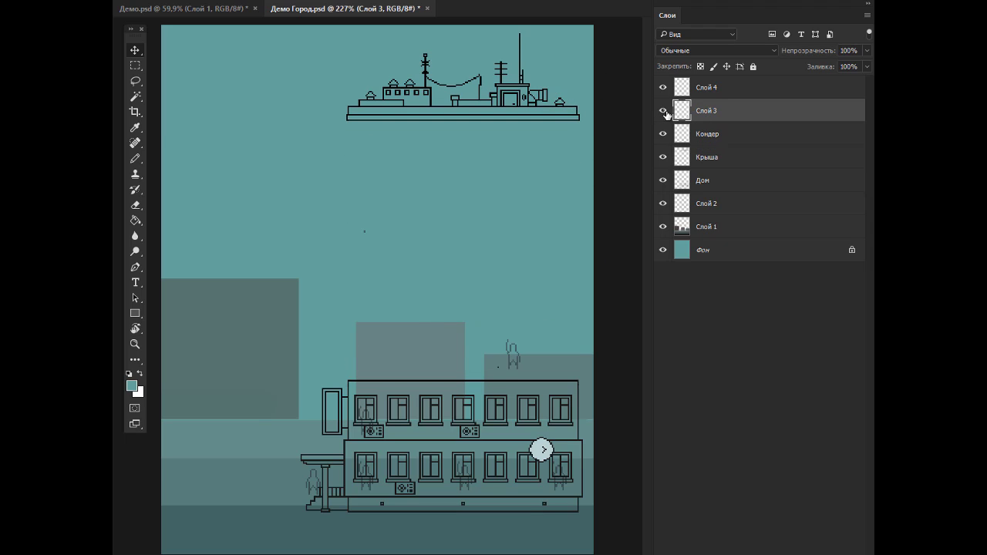
left_click(676, 209)
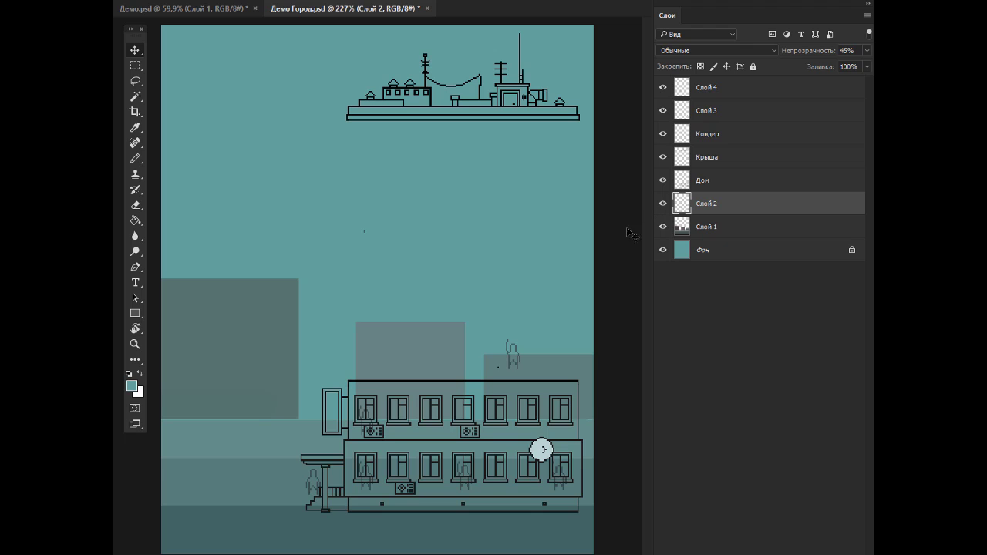
left_click(662, 203)
left_click(698, 180)
Duplicate the Дом layer's two upper floors upward twice, excluding the sign, to make six storeys
key("m")
left_click_drag(316, 361, 588, 498)
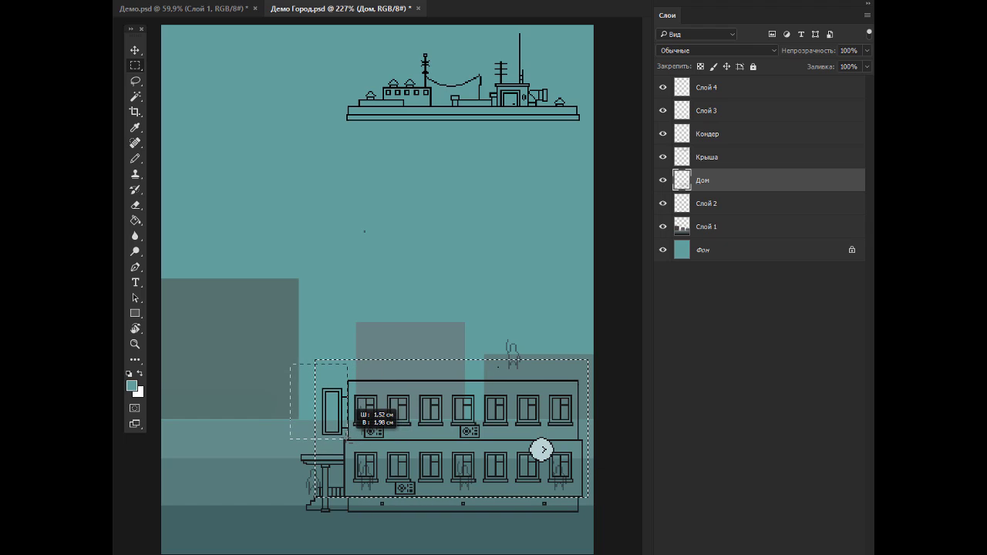
mouse_move(307, 364)
left_mouse_down()
mouse_move(348, 440)
mouse_move(345, 505)
left_mouse_up()
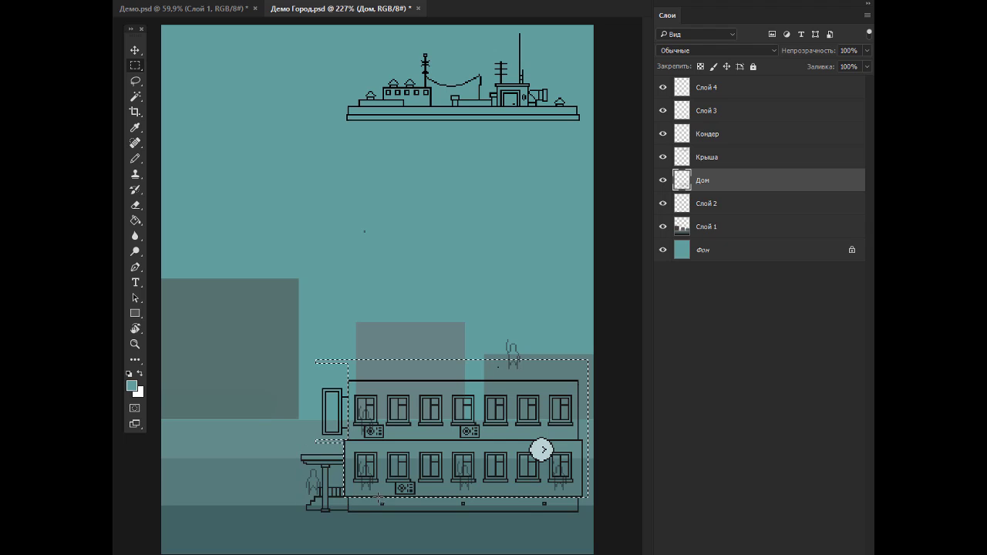
left_click_drag(486, 458, 506, 333)
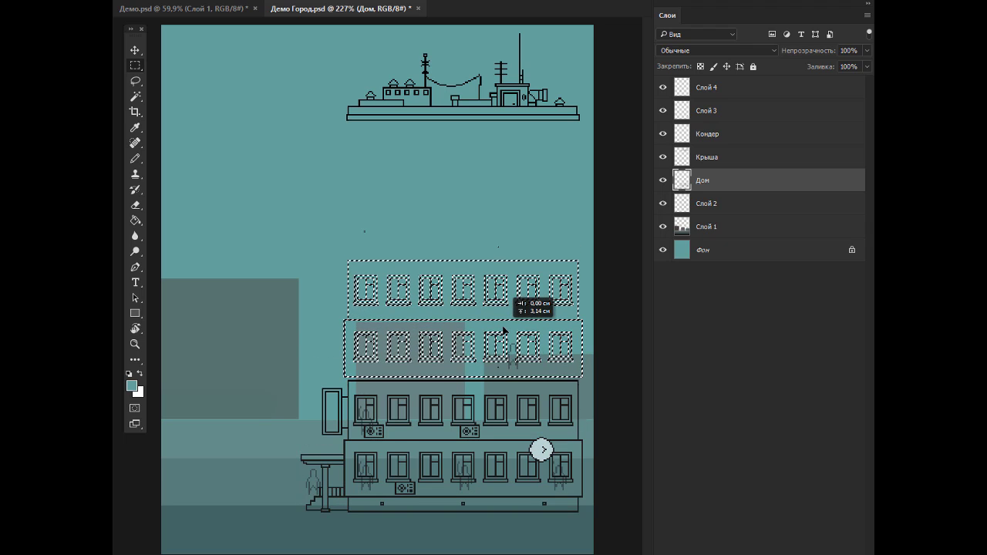
left_click_drag(505, 333, 497, 232)
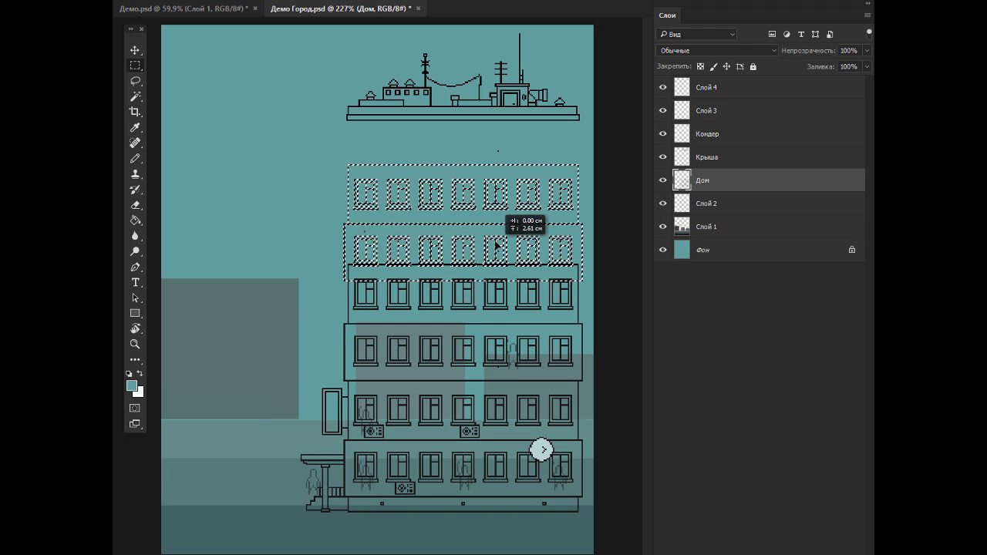
key("ctrl+d")
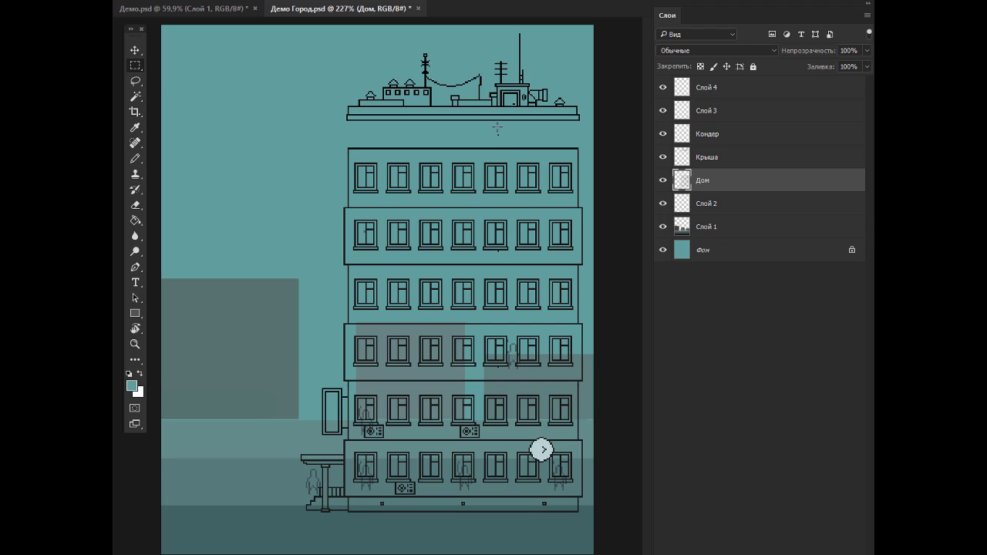
Select the Крыша roof layer so it can be moved onto the building
left_click_drag(494, 123, 522, 140)
left_click(718, 158)
key("v")
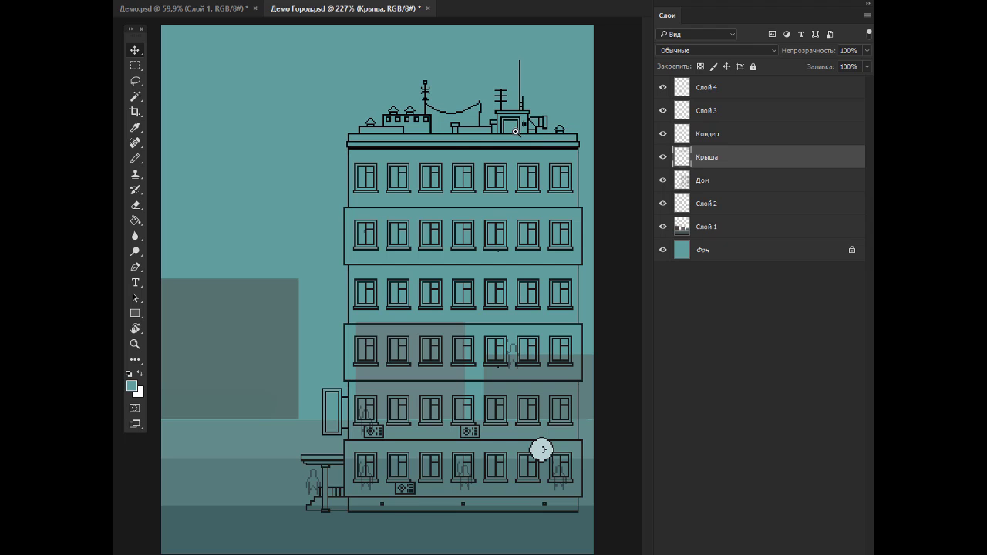
Hide and restore the panels with Tab, review the upper floors, and toggle F9 twice
scroll(427, 140, "up", 3)
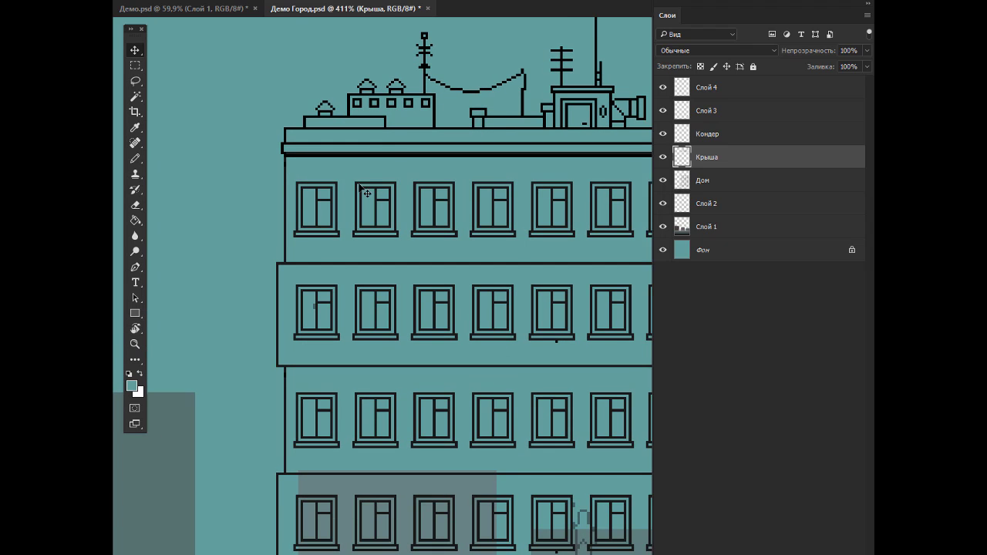
key("Tab")
scroll(391, 210, "down", 2)
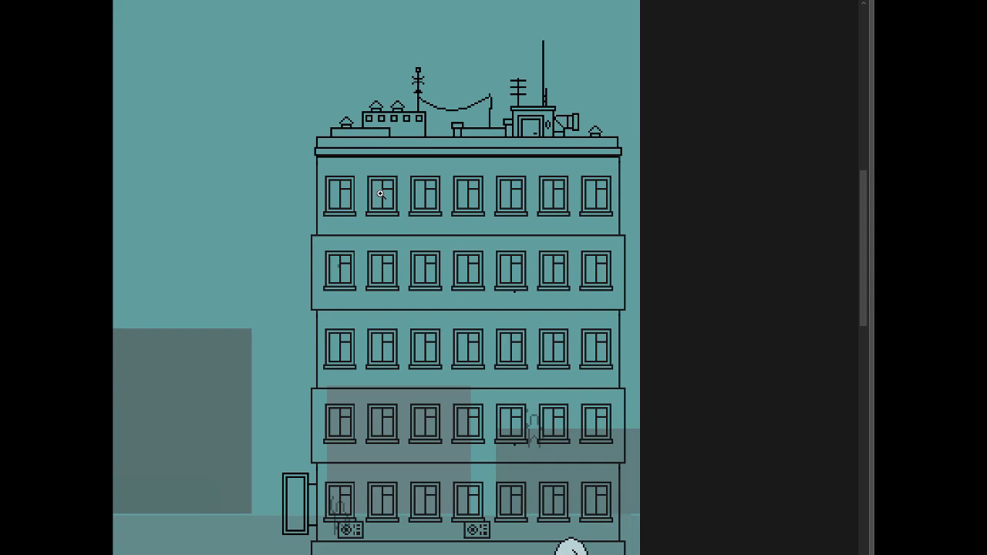
scroll(368, 221, "down", 2)
scroll(529, 264, "up", 1)
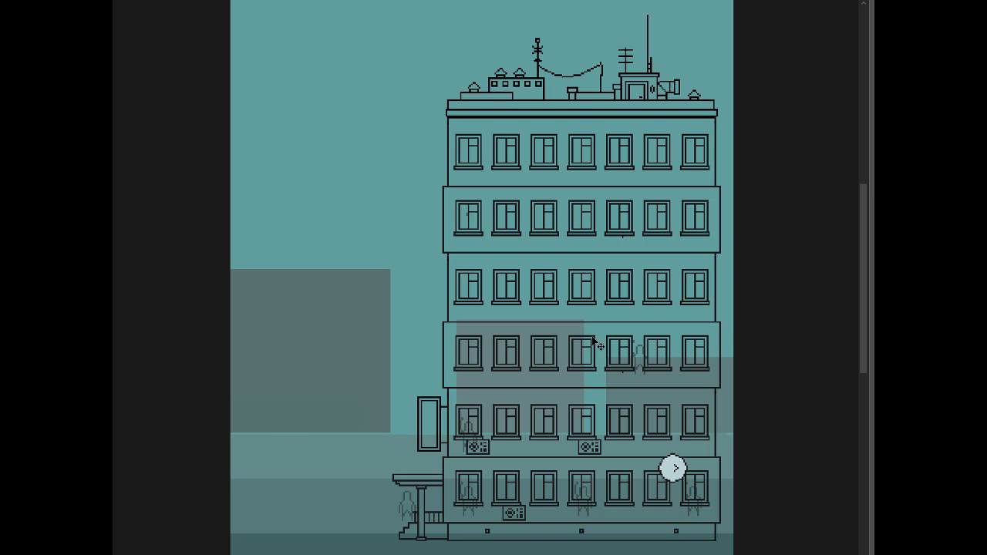
key("Tab")
key("F9")
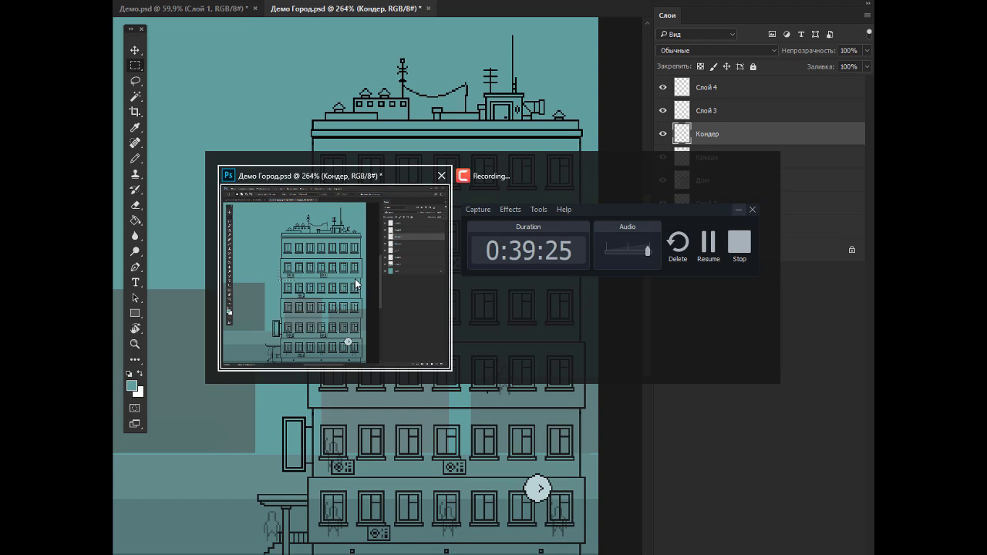
key("F9")
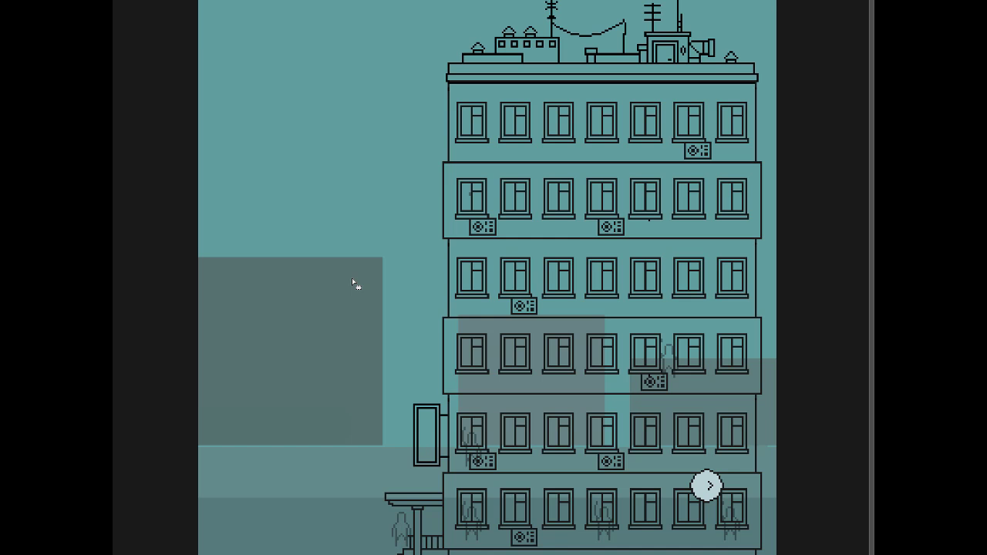